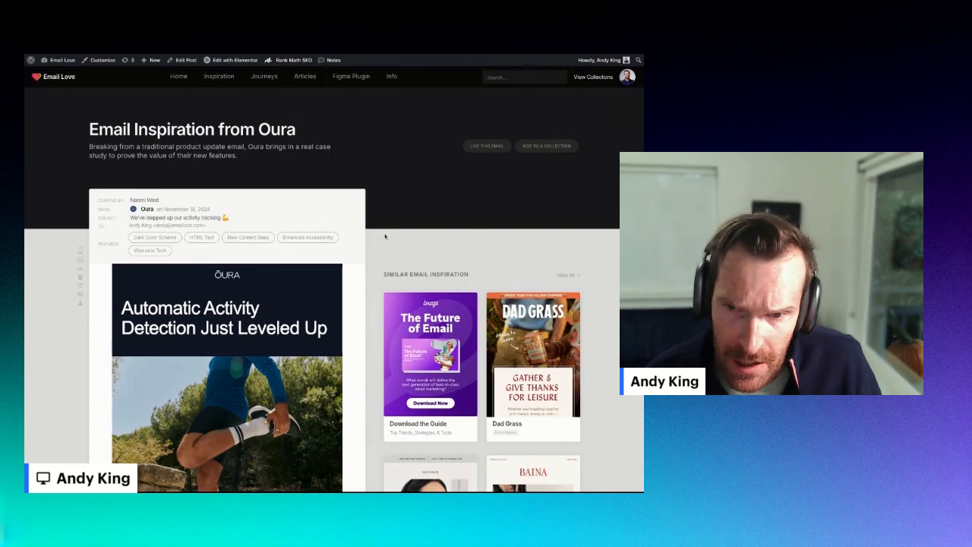
# - Scroll through the Oura email example on the Email Love inspiration page to study its layout
pyautogui.scroll(-1, 387, 230)
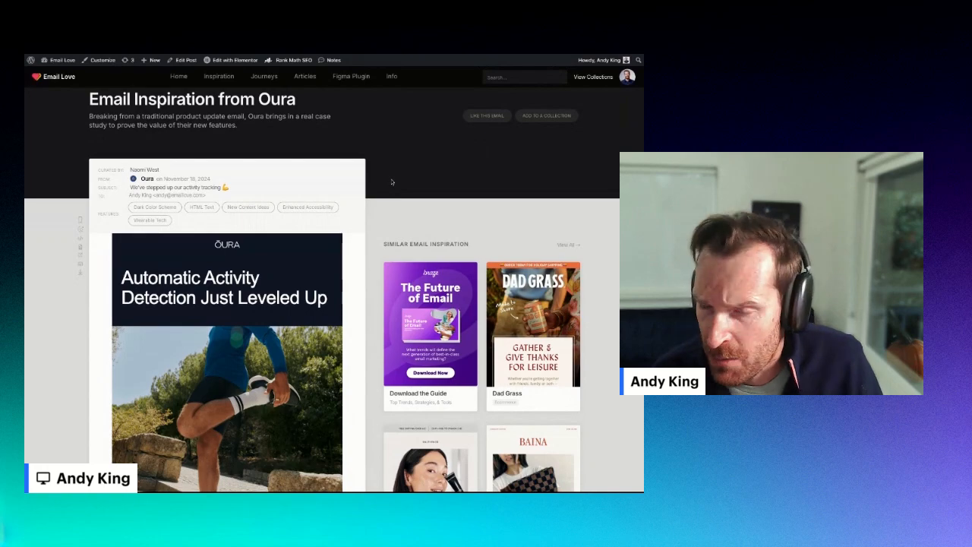
pyautogui.scroll(-1, 391, 182)
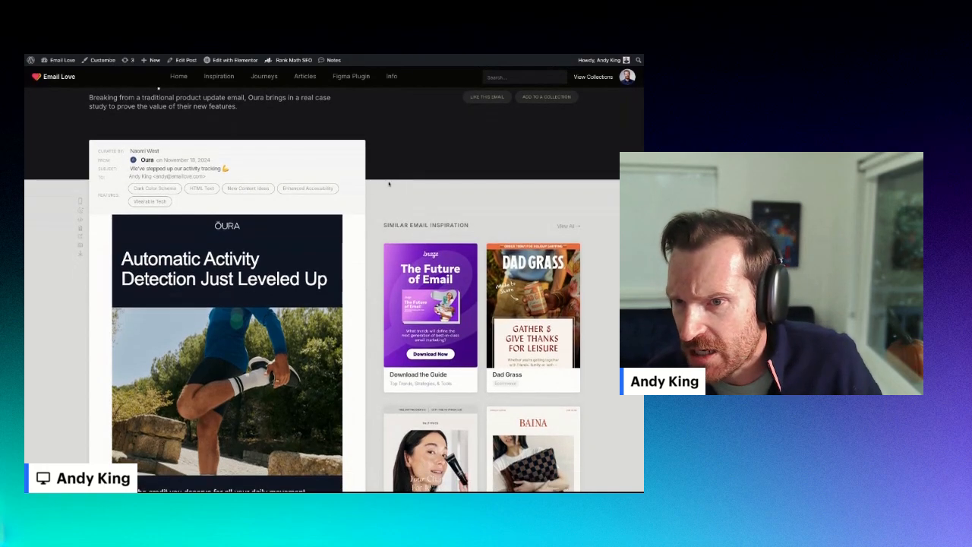
pyautogui.scroll(-3, 389, 183)
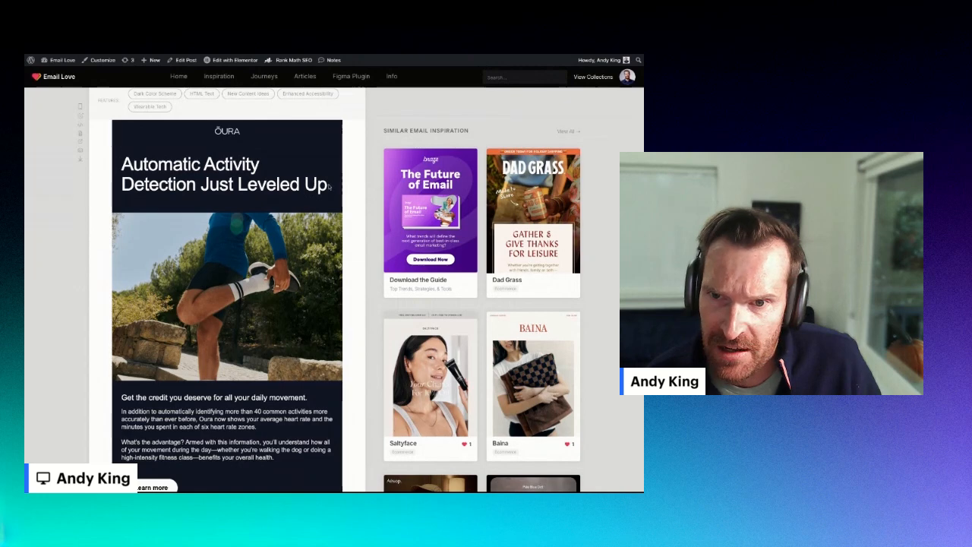
pyautogui.moveTo(329, 186); pyautogui.dragTo(133, 165)
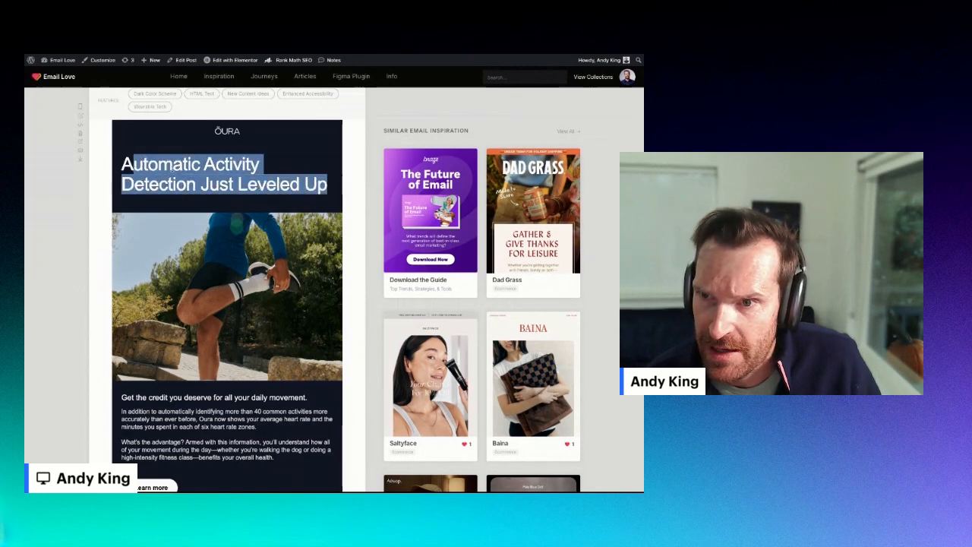
pyautogui.click(169, 169)
pyautogui.scroll(-2, 168, 168)
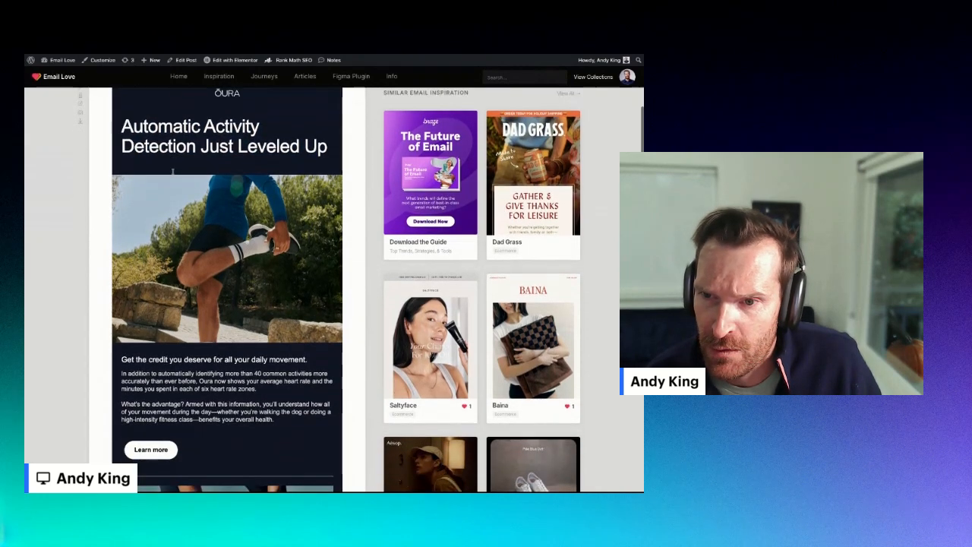
pyautogui.scroll(-1, 168, 167)
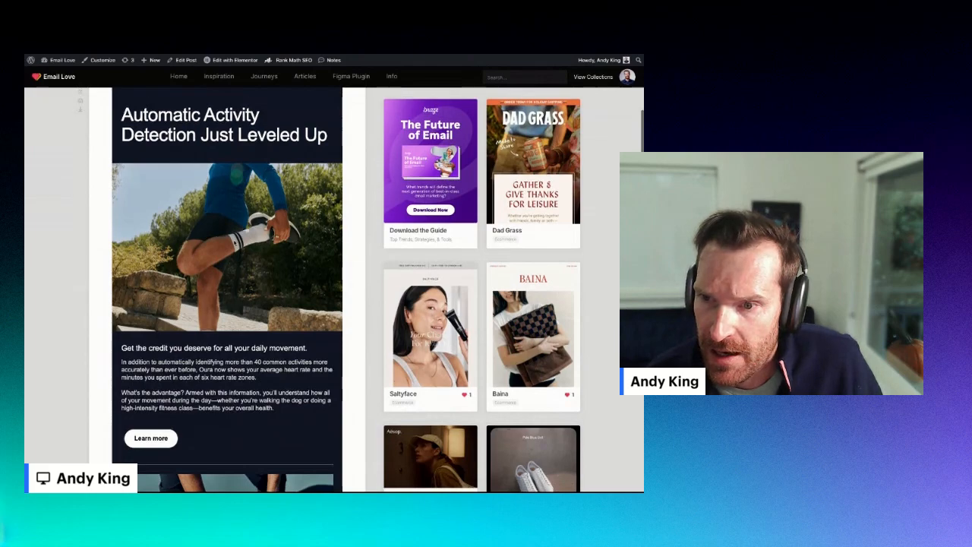
pyautogui.scroll(-3, 168, 167)
pyautogui.scroll(-2, 166, 304)
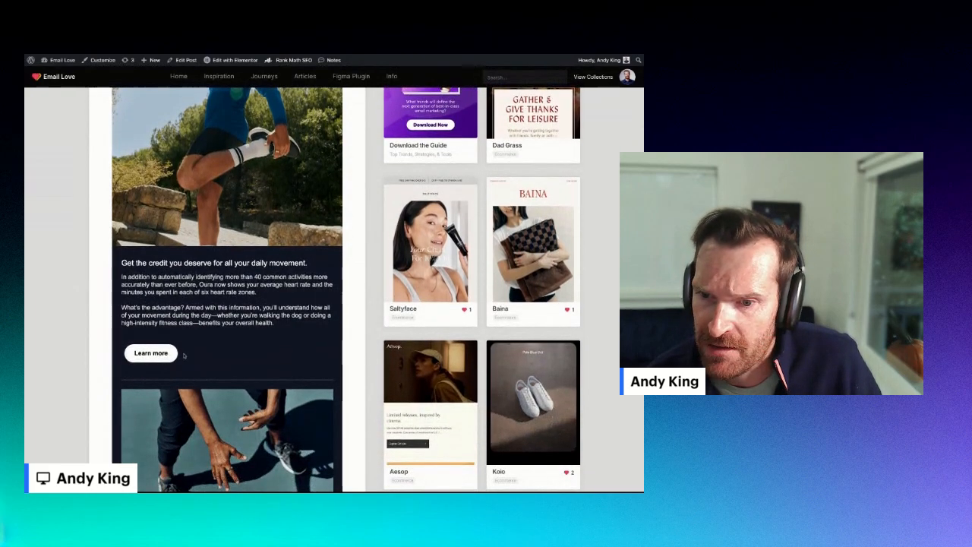
pyautogui.scroll(-5, 166, 304)
pyautogui.scroll(-5, 241, 320)
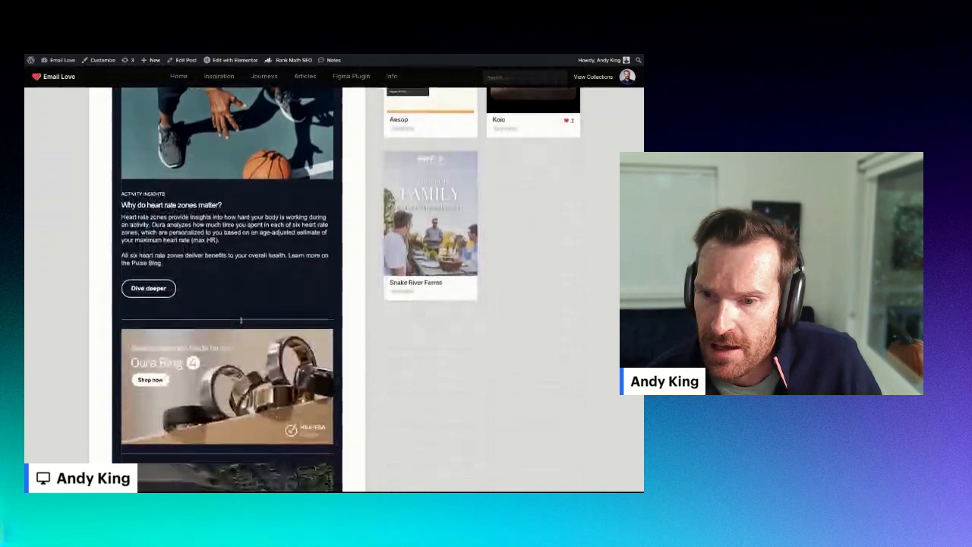
# - Review the Oura email again in its narrower mobile-width preview from top to bottom
pyautogui.scroll(15, 241, 320)
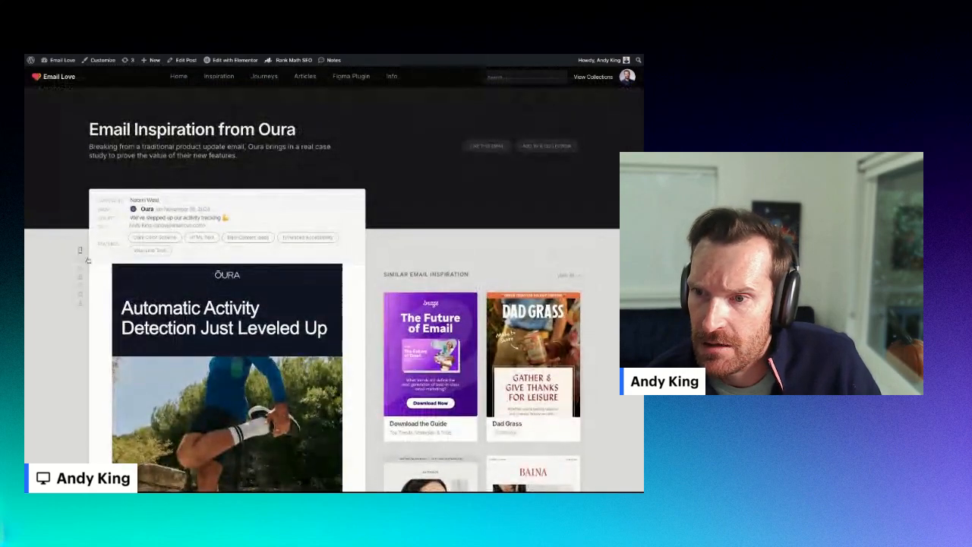
pyautogui.scroll(-5, 334, 289)
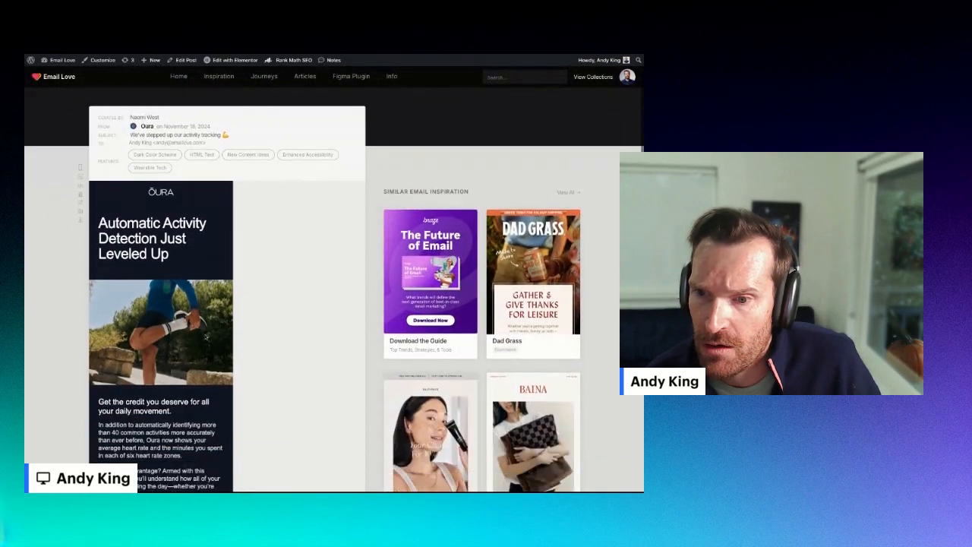
pyautogui.scroll(-1, 334, 288)
pyautogui.scroll(5, 334, 288)
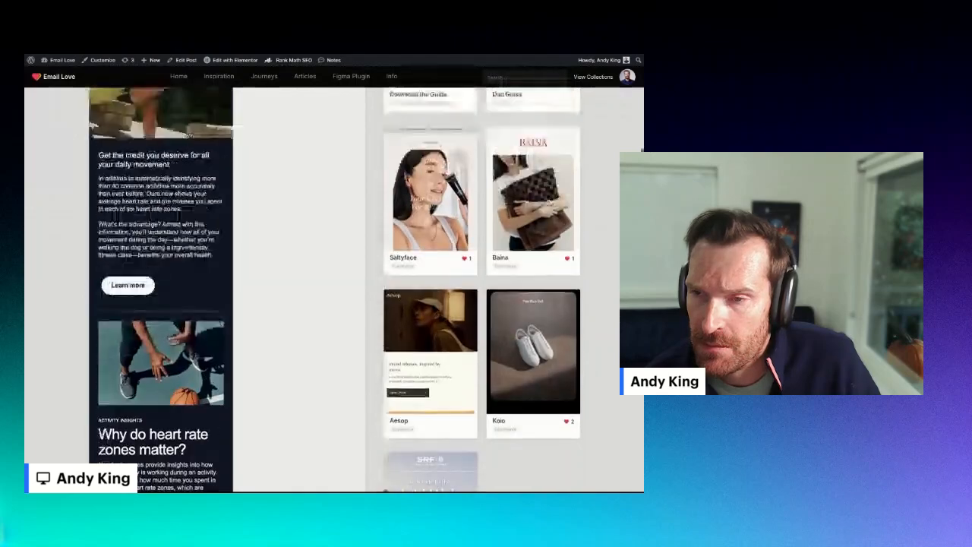
pyautogui.scroll(2, 335, 288)
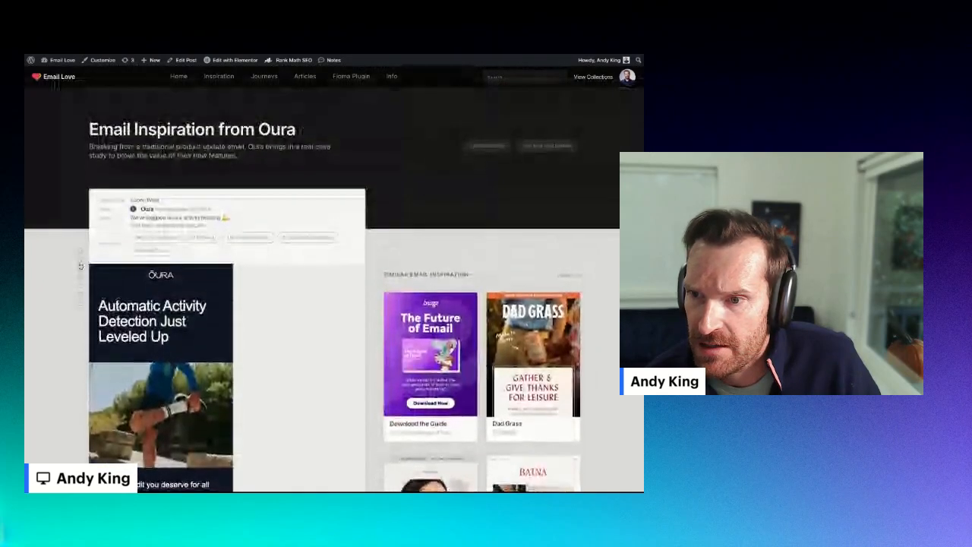
pyautogui.scroll(-3, 334, 289)
pyautogui.scroll(-4, 334, 289)
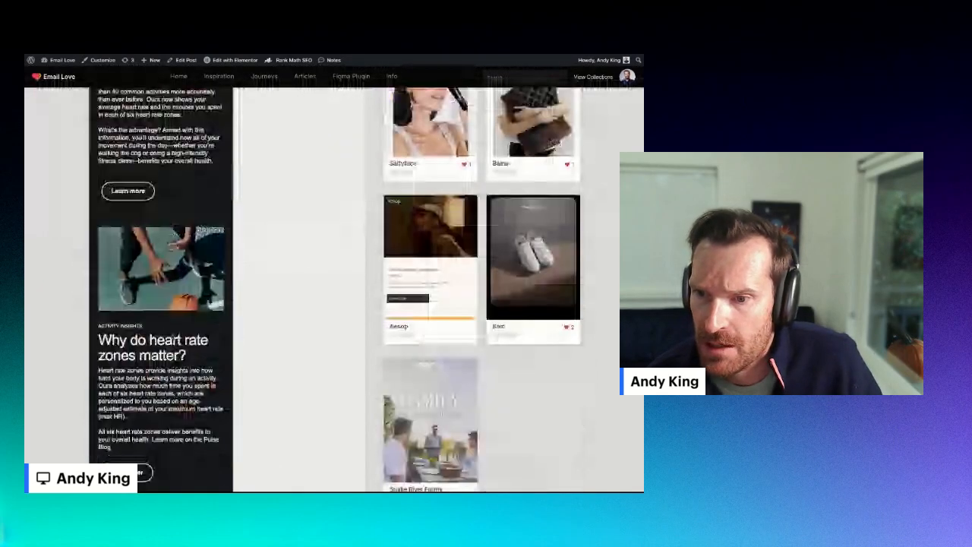
pyautogui.scroll(-4, 334, 288)
pyautogui.scroll(-1, 334, 289)
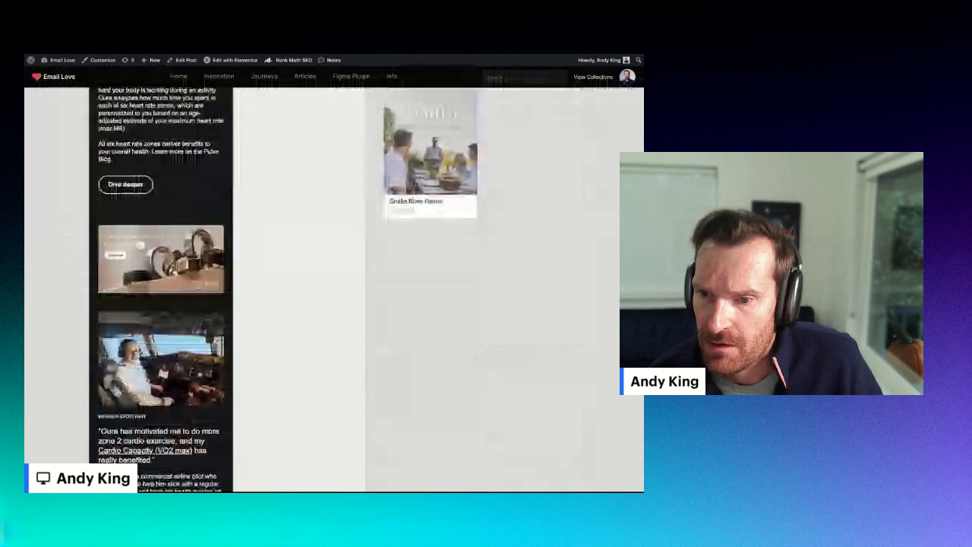
pyautogui.scroll(7, 334, 289)
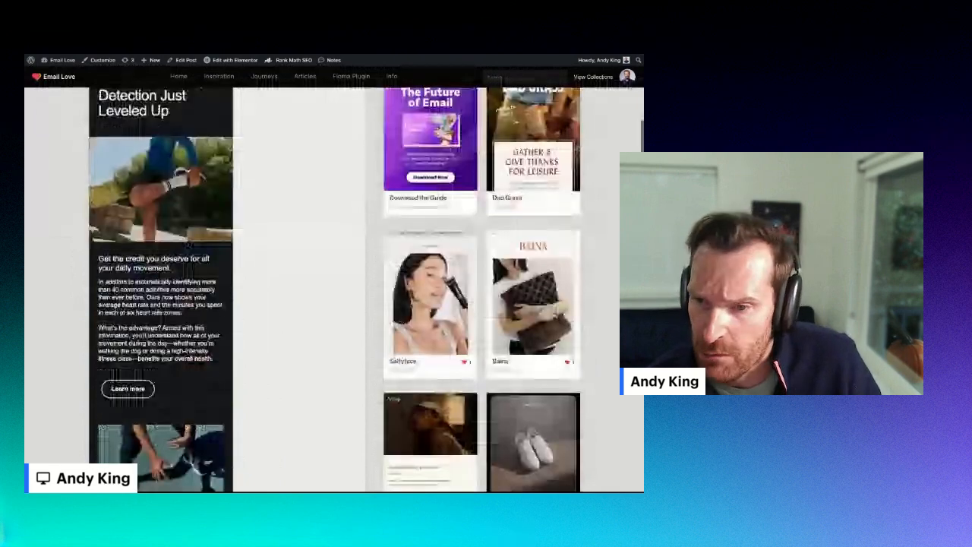
pyautogui.scroll(4, 334, 289)
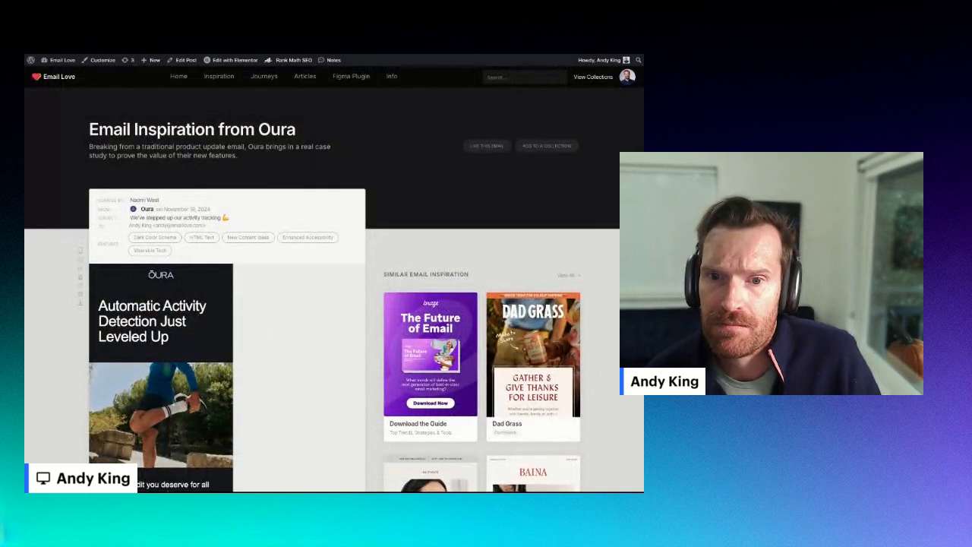
# - Switch to Figma and add a new email frame from the Email Love plugin
pyautogui.press('super+Tab')
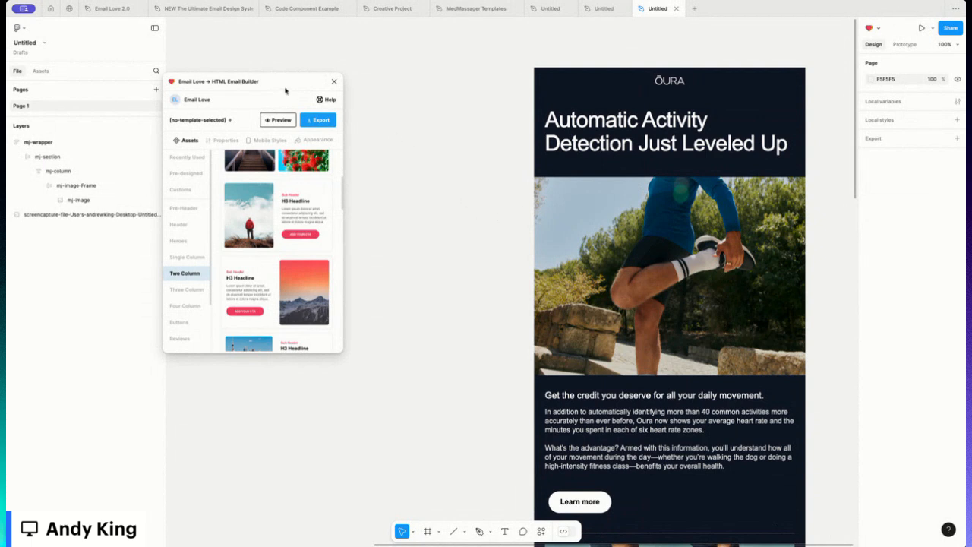
pyautogui.moveTo(271, 87); pyautogui.dragTo(264, 85)
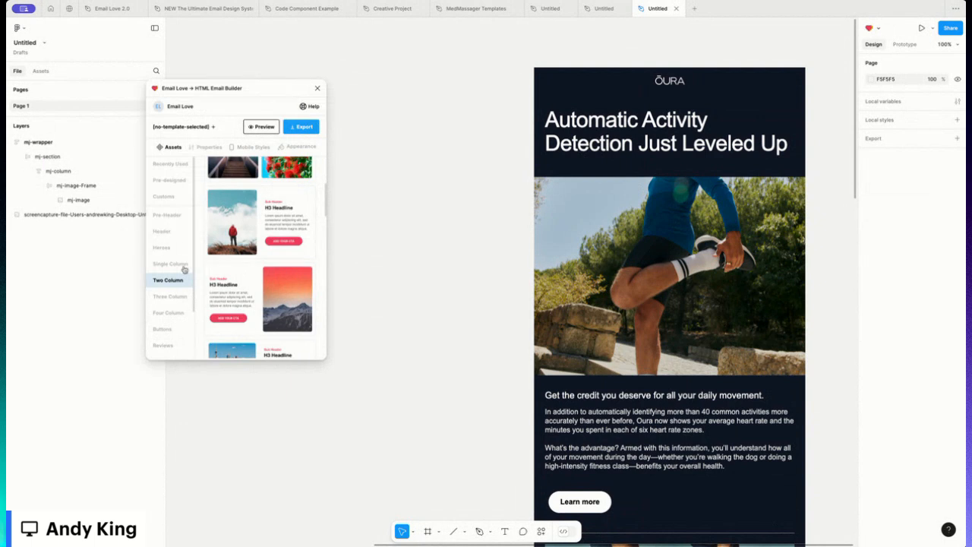
pyautogui.scroll(-2, 254, 287)
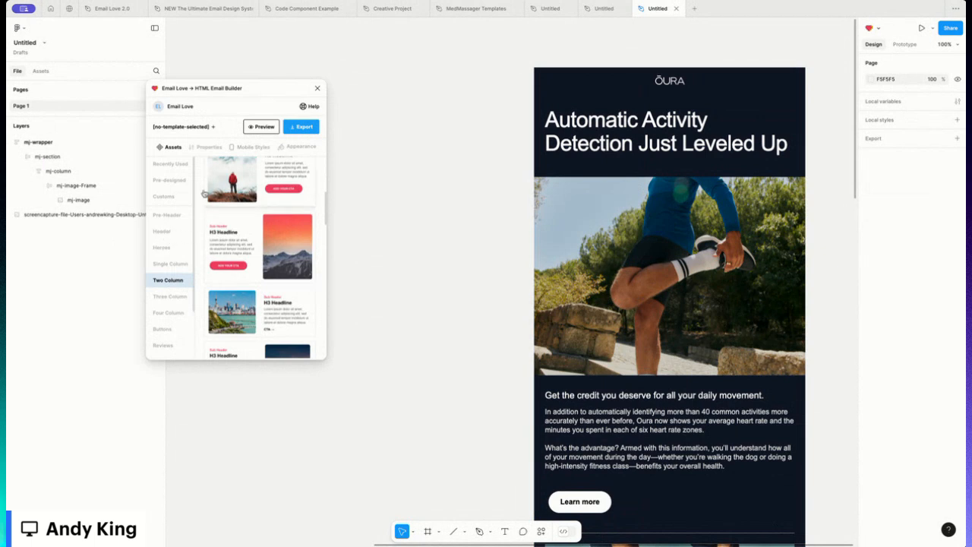
pyautogui.click(214, 128)
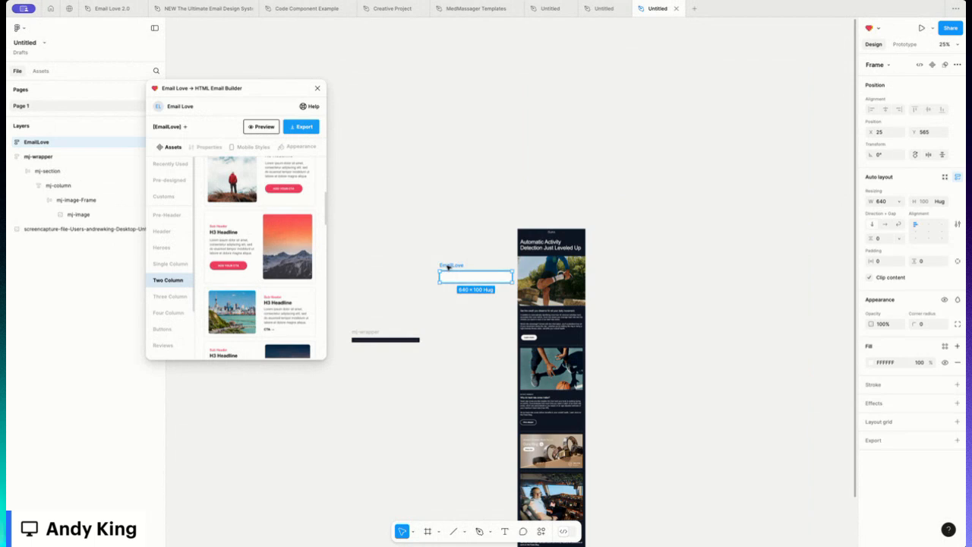
# - Move the new frame up beside the reference email and rename it Oura Newsletter
pyautogui.moveTo(447, 266); pyautogui.dragTo(448, 224)
pyautogui.click(487, 279)
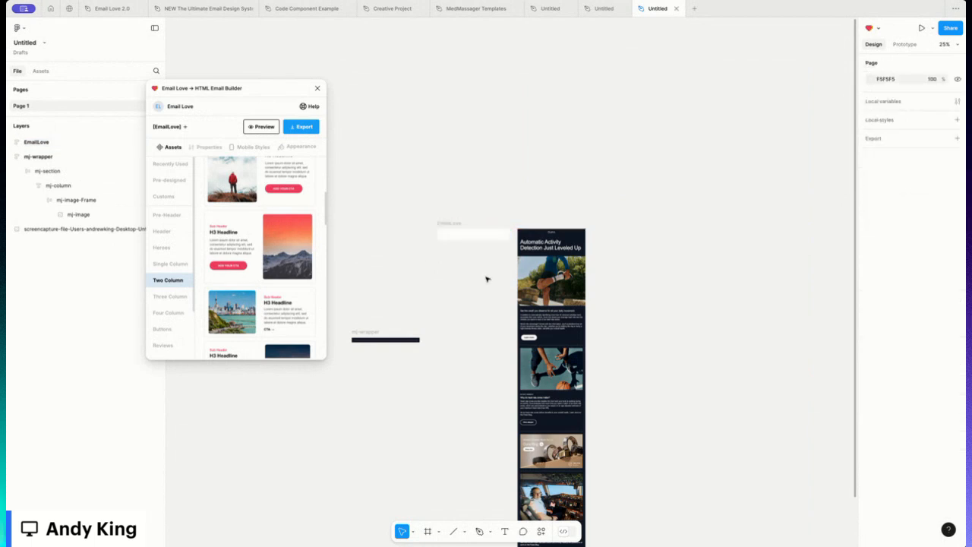
pyautogui.hotkey('ctrl', '=')
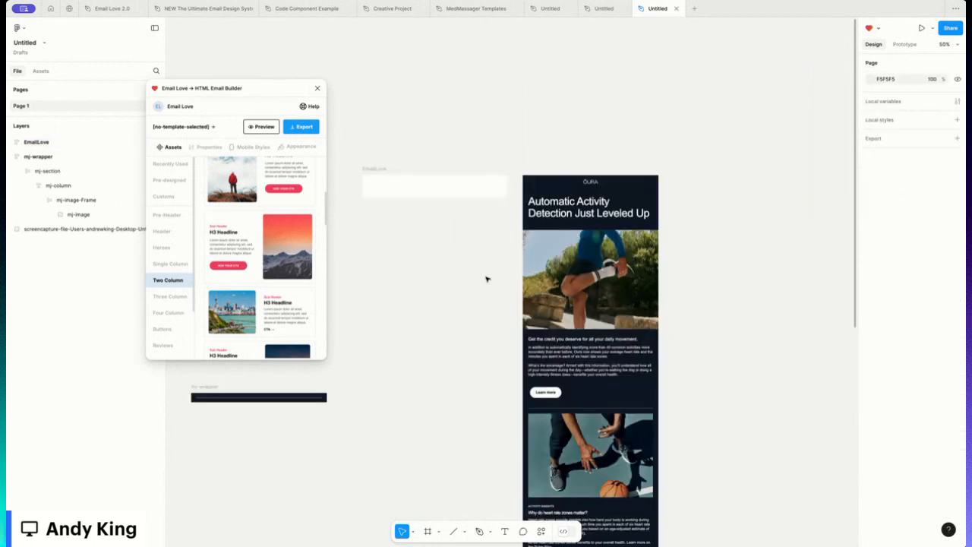
pyautogui.click(378, 172)
pyautogui.doubleClick(375, 169)
pyautogui.write('Oura')
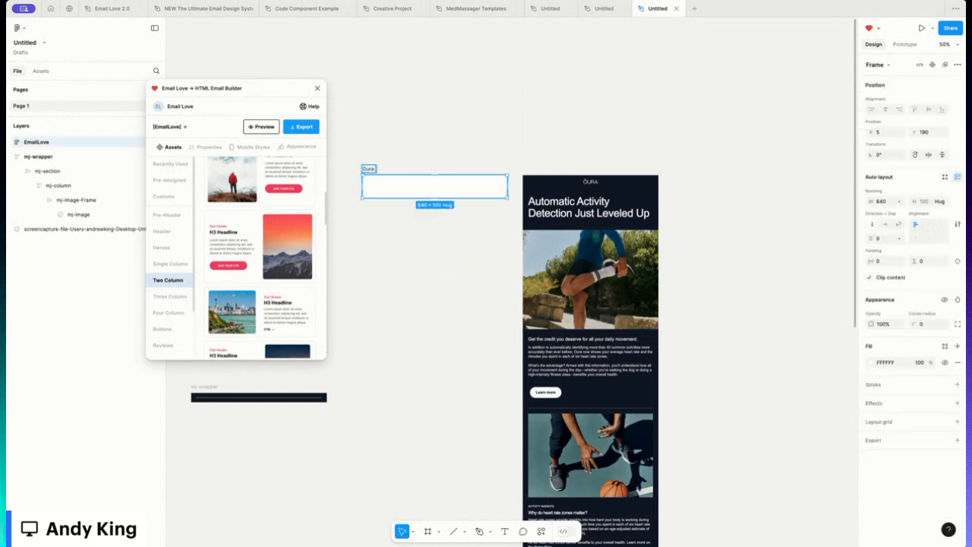
pyautogui.write(' Newsletter')
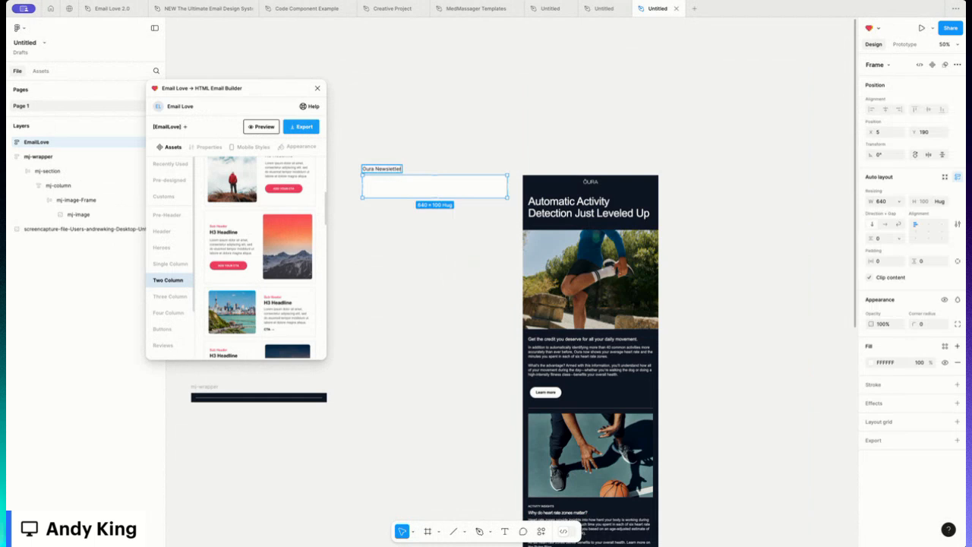
pyautogui.press('Return')
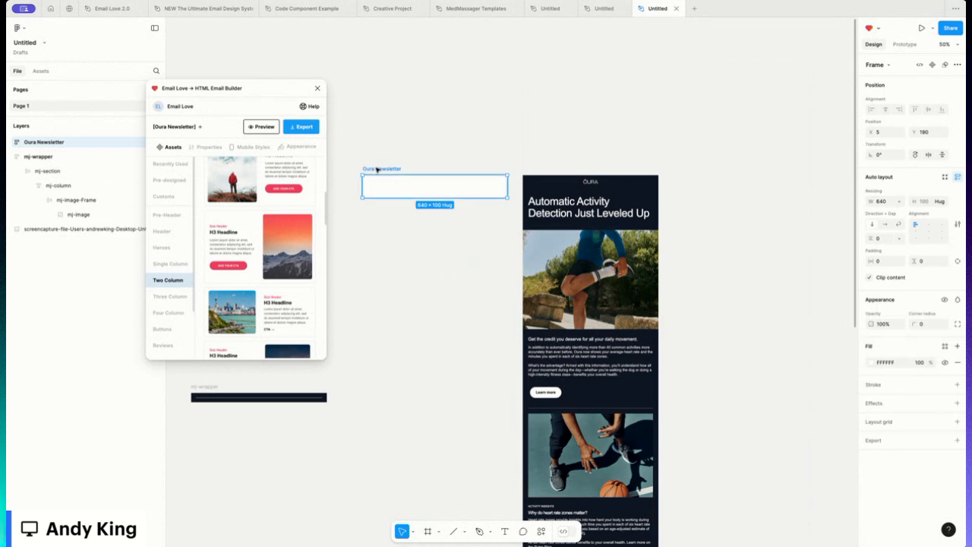
# - Insert the centered-logo header from the plugin's Header assets into the Oura Newsletter frame
pyautogui.click(163, 231)
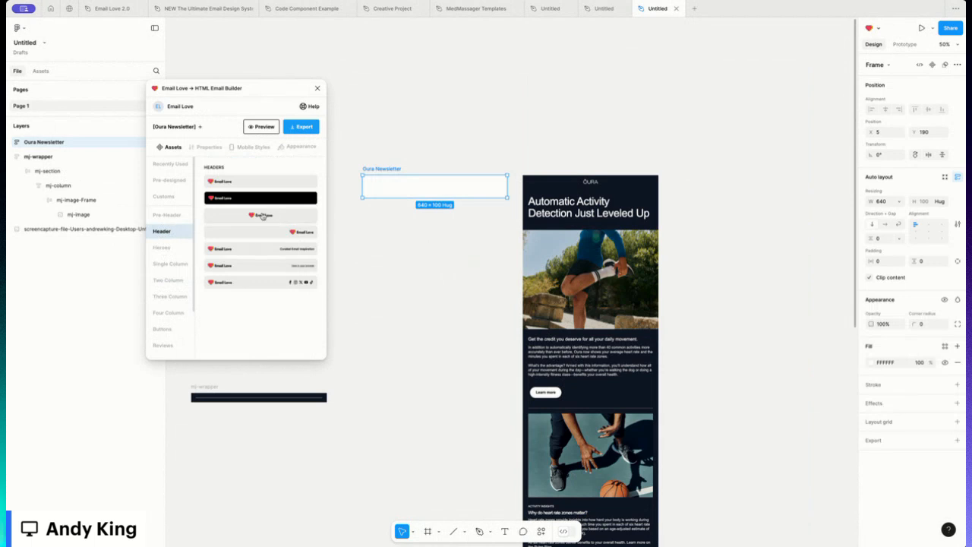
pyautogui.click(264, 217)
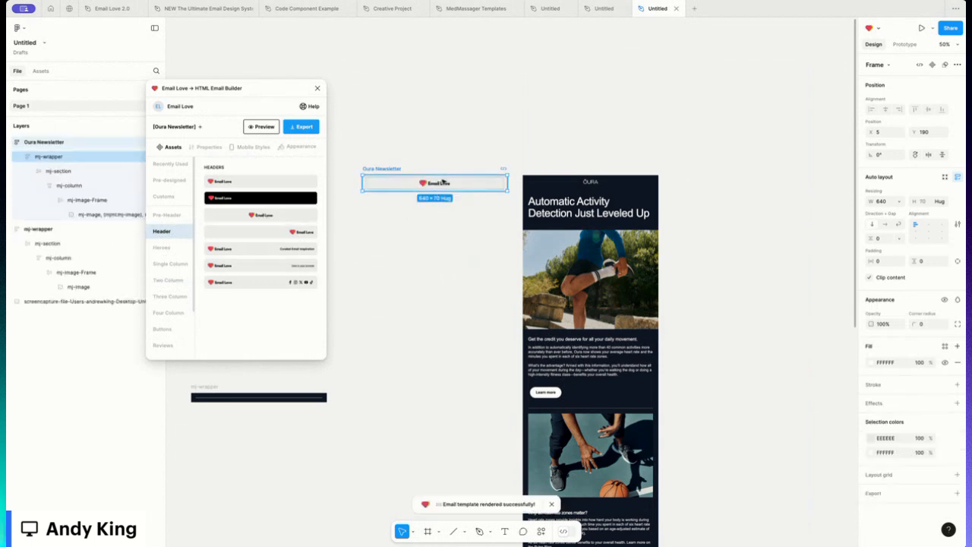
# - Replace the header's logo image with an Oura logo file uploaded from the desktop
pyautogui.doubleClick(438, 184)
pyautogui.doubleClick(438, 184)
pyautogui.doubleClick(438, 185)
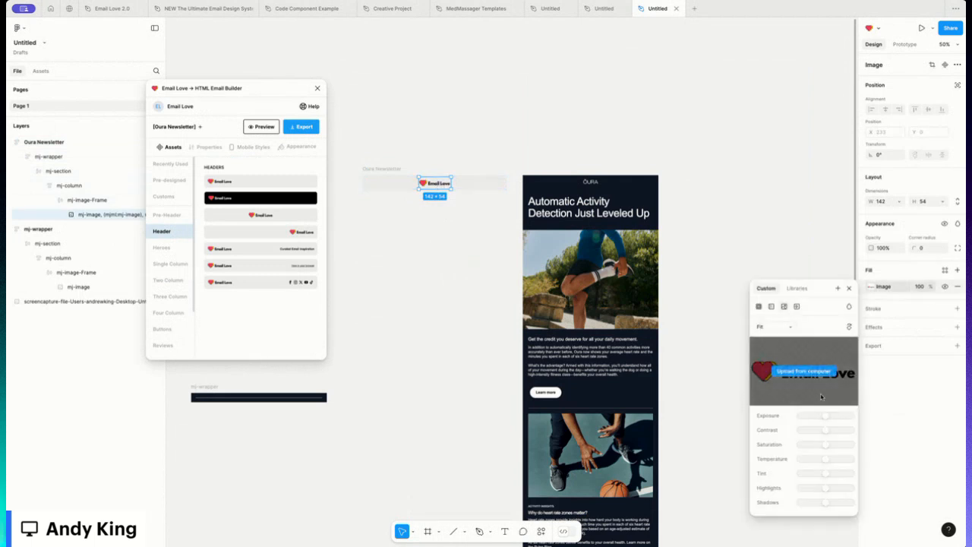
pyautogui.moveTo(806, 373)
pyautogui.click(807, 372)
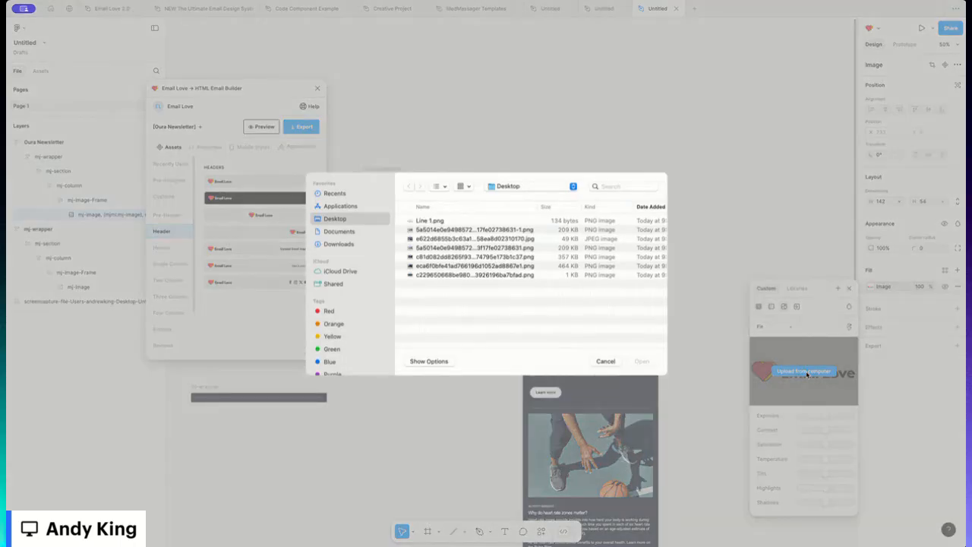
pyautogui.click(426, 276)
pyautogui.doubleClick(426, 277)
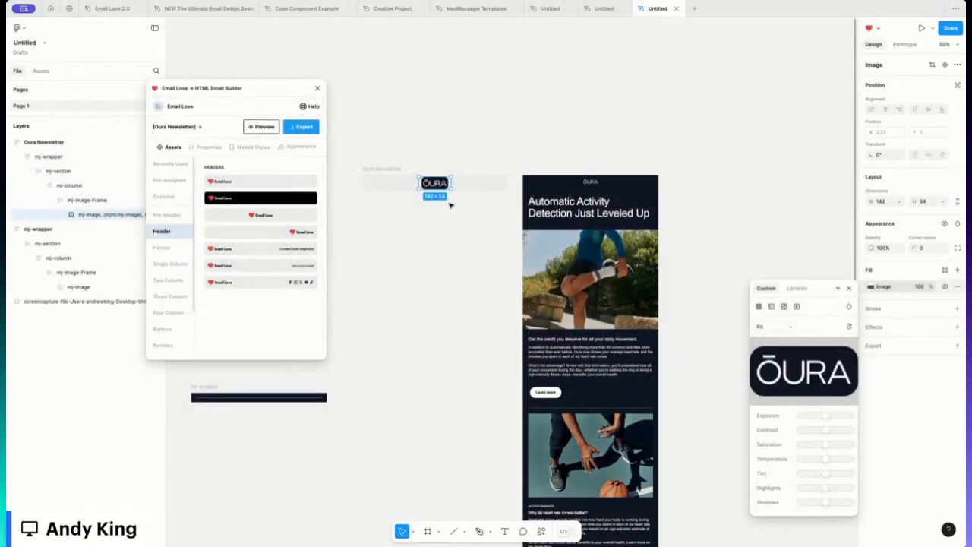
# - Shrink the Oura logo image in the header to about 104 × 34 px
pyautogui.scroll(5, 449, 205)
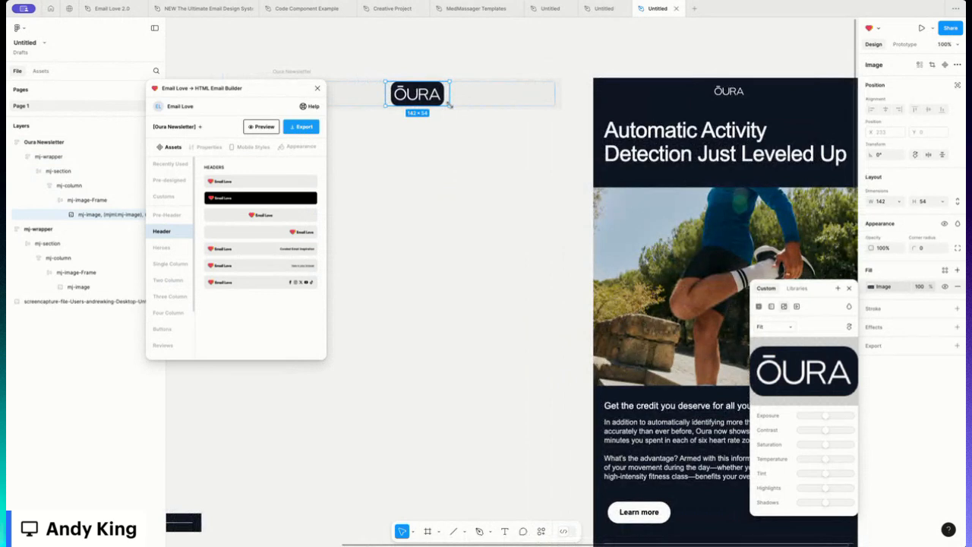
pyautogui.moveTo(443, 99); pyautogui.dragTo(441, 100)
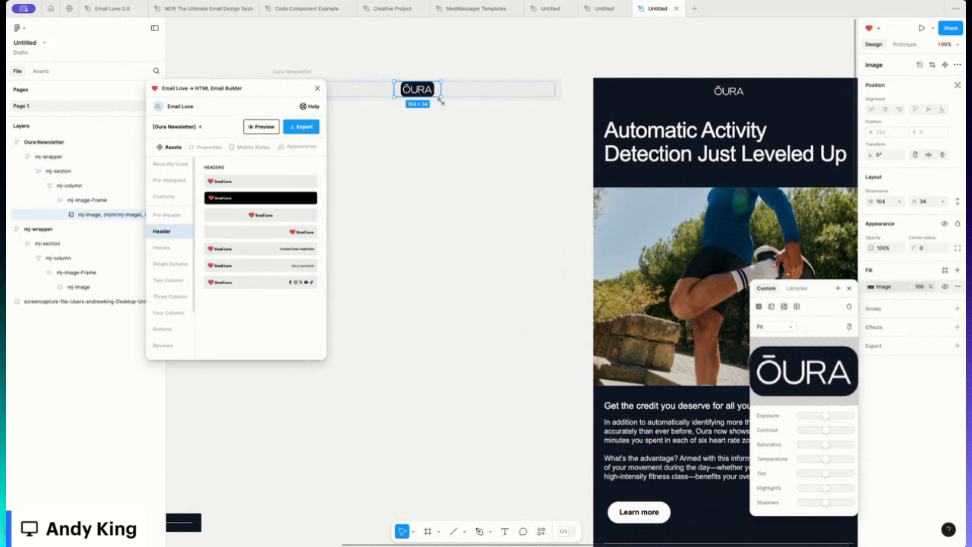
pyautogui.click(565, 91)
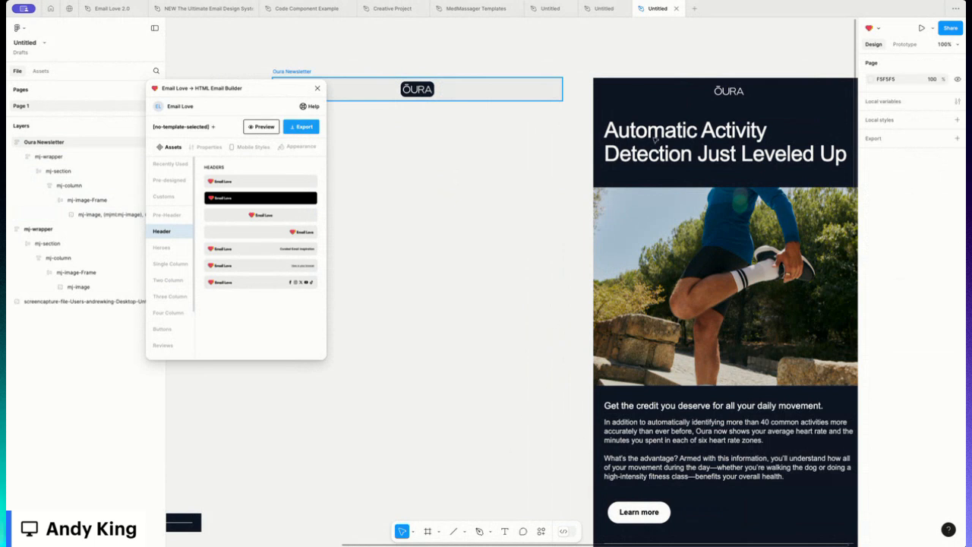
# - Fill the header wrapper with the reference email's dark navy colour 101926, sampled with the eyedropper
pyautogui.click(292, 72)
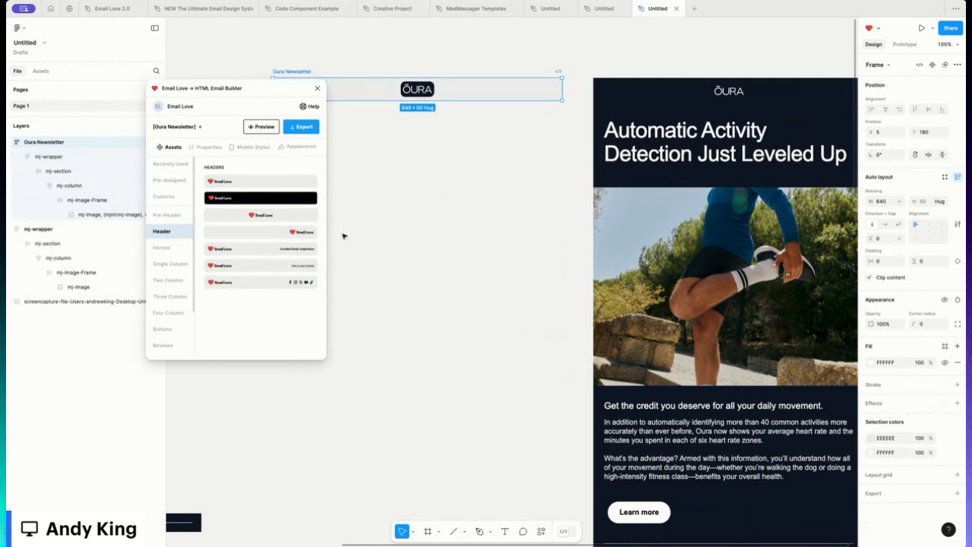
pyautogui.click(47, 158)
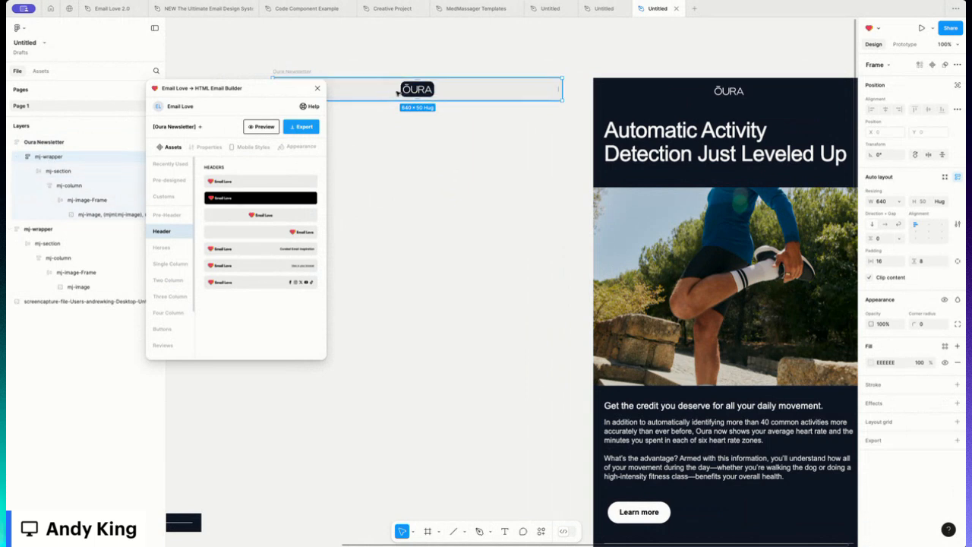
pyautogui.click(871, 363)
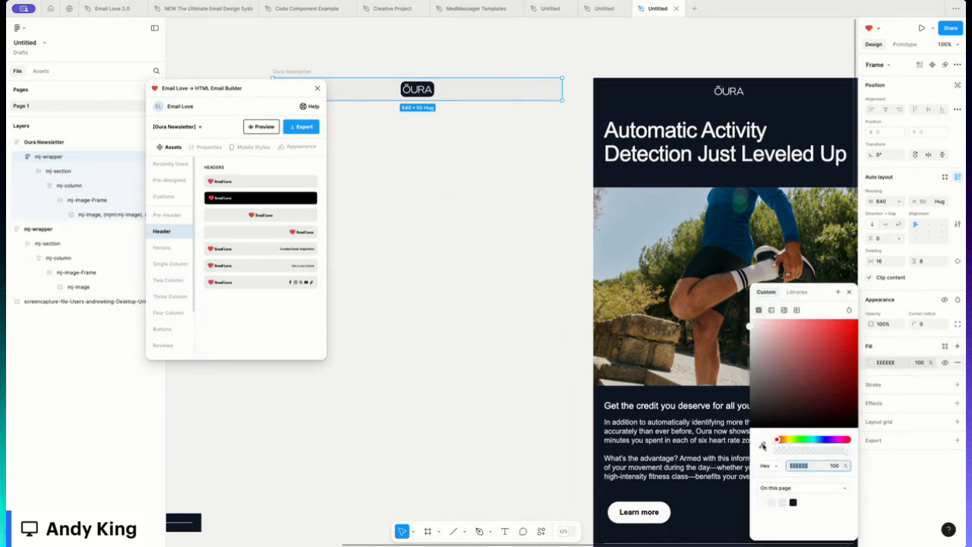
pyautogui.click(762, 446)
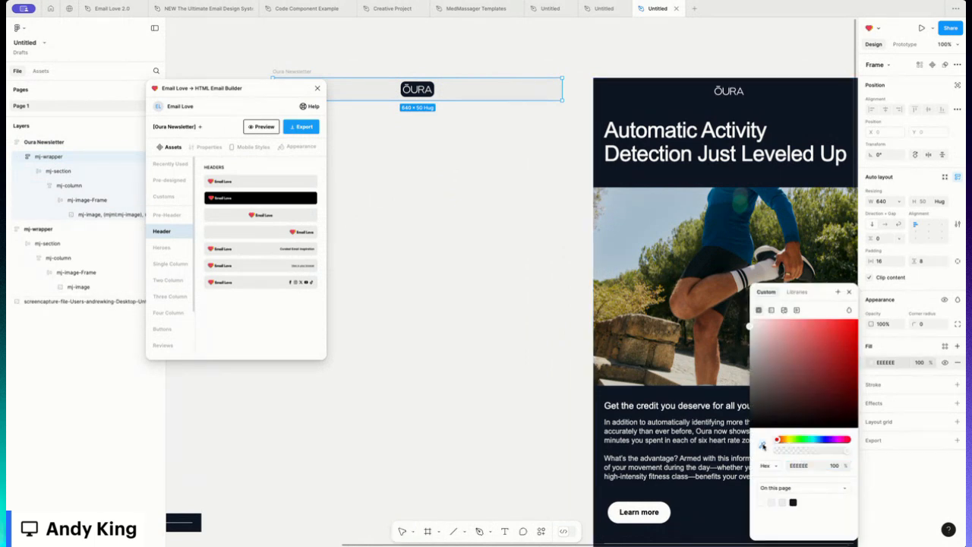
pyautogui.click(714, 504)
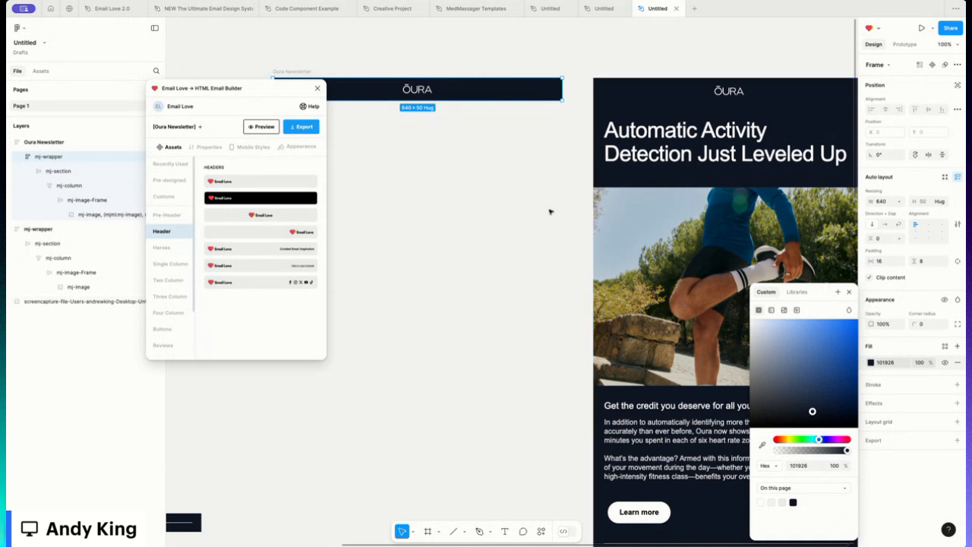
# - Switch the header wrapper to individual padding and set its bottom padding to 30
pyautogui.click(353, 72)
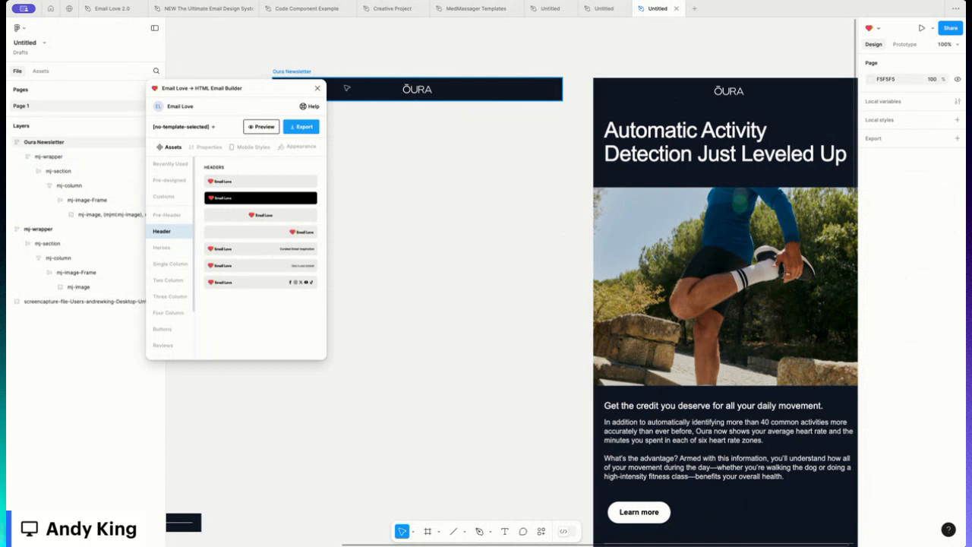
pyautogui.click(53, 158)
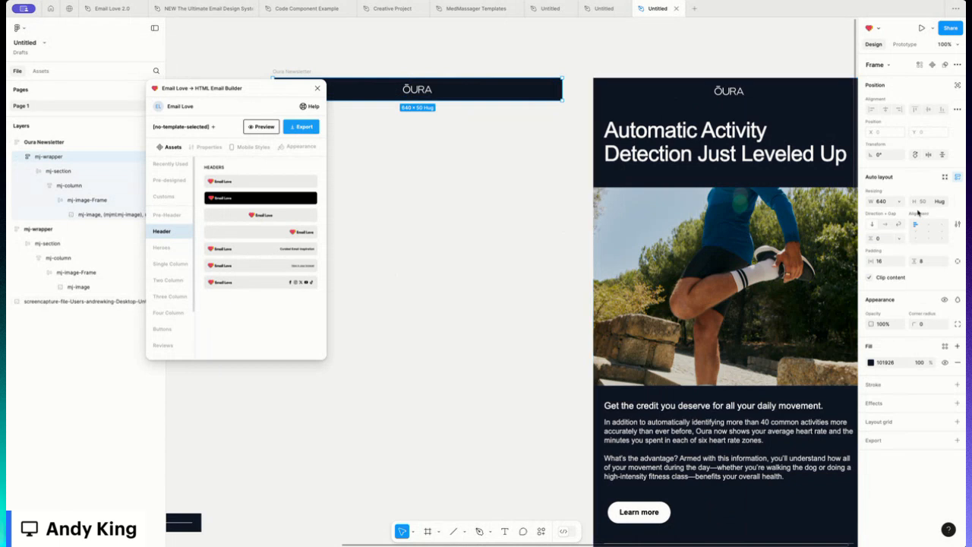
pyautogui.click(957, 262)
pyautogui.click(927, 274)
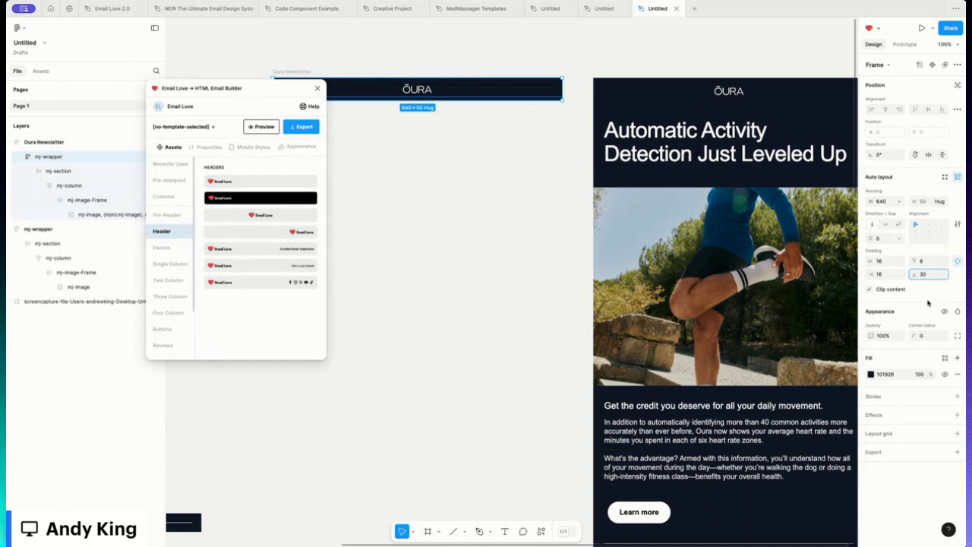
pyautogui.press('Return')
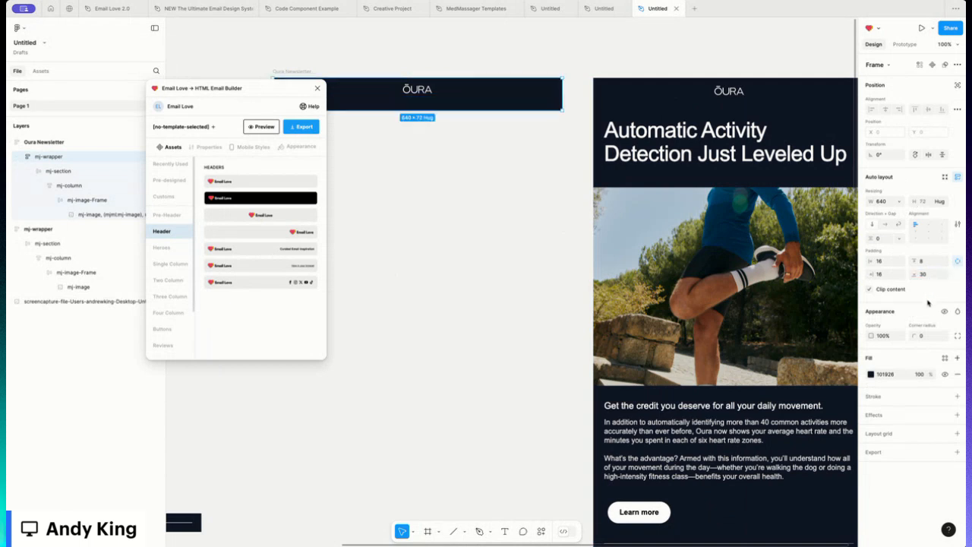
# - Insert the H1 Headline block from the plugin's Single Column assets below the header
pyautogui.hscroll(-1, 443, 129)
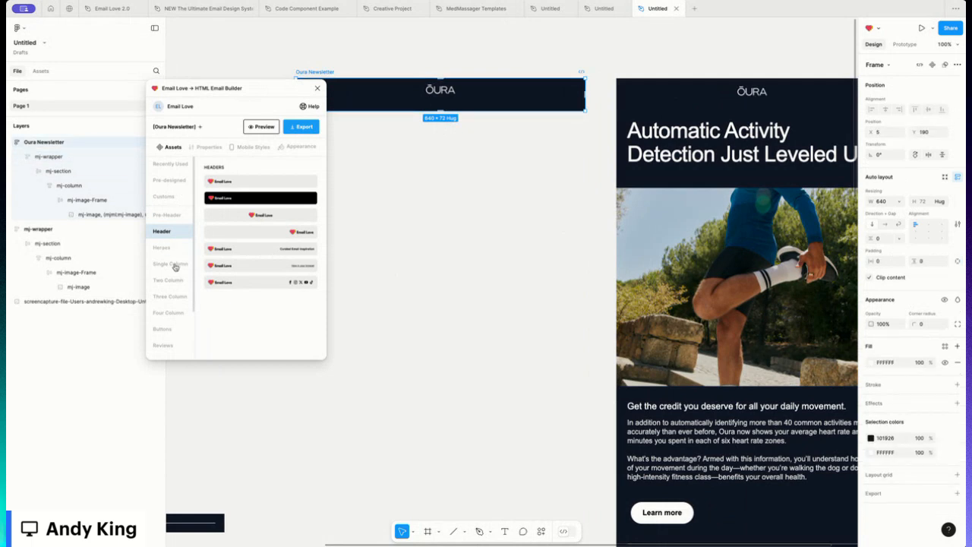
pyautogui.click(172, 264)
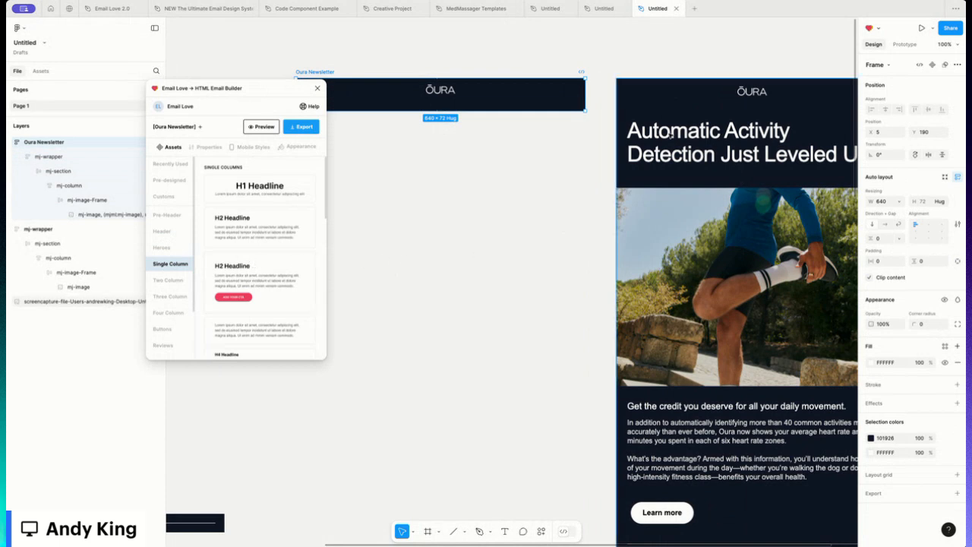
pyautogui.click(271, 191)
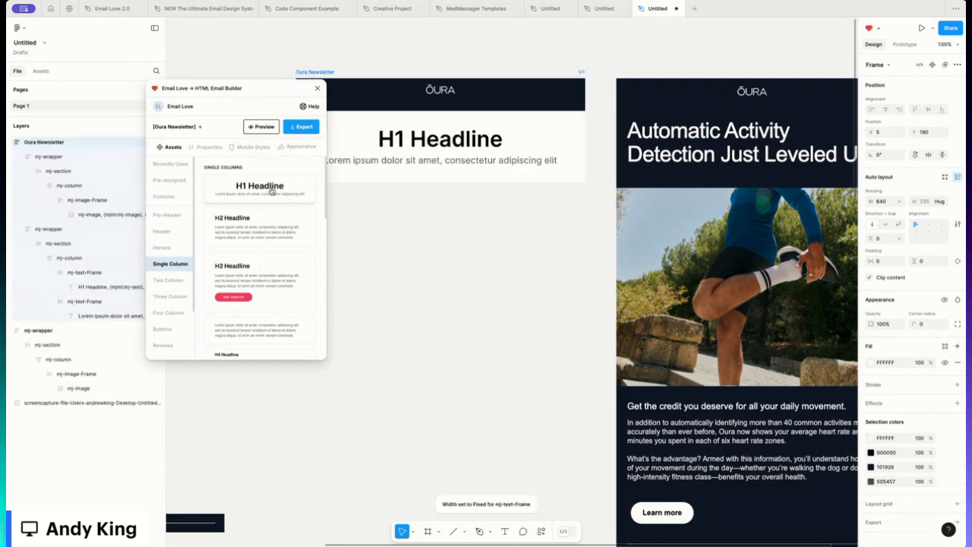
# - Delete the lorem ipsum paragraph text frame from the new headline block
pyautogui.hscroll(-2, 491, 167)
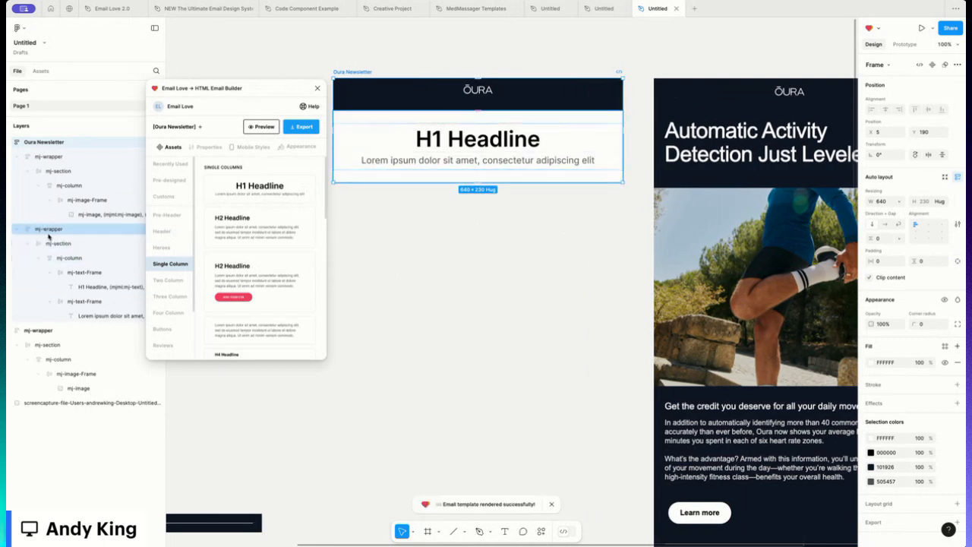
pyautogui.click(528, 163)
pyautogui.doubleClick(527, 163)
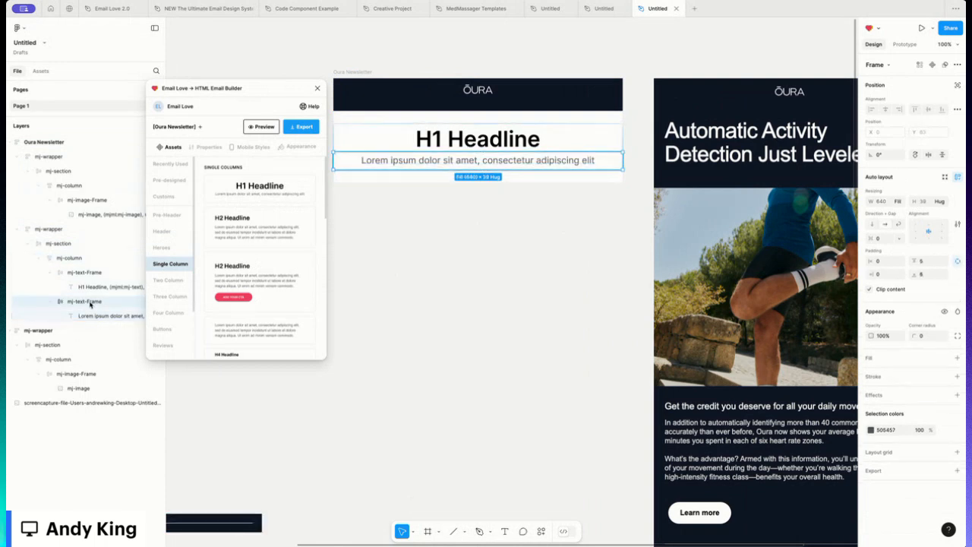
pyautogui.press('Delete')
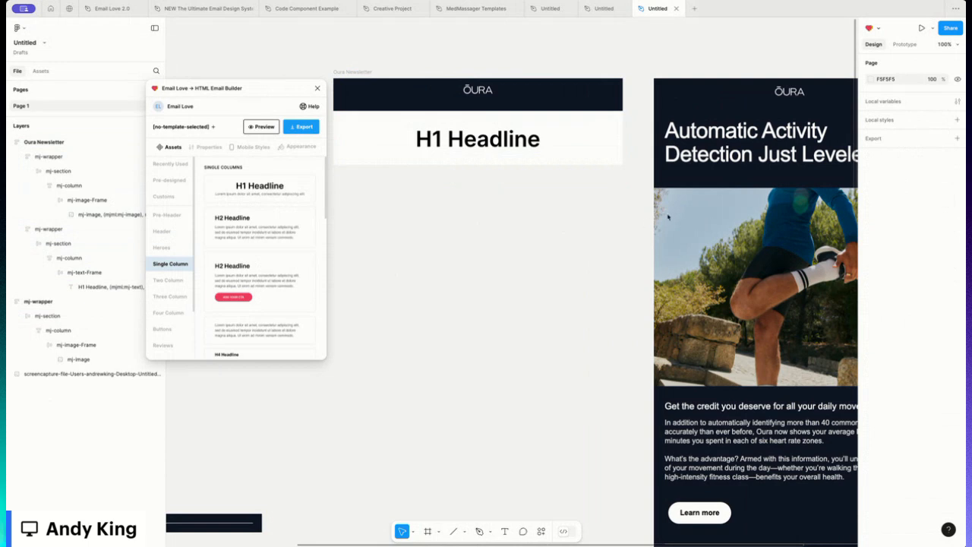
# - Replace the headline text with the pasted "Automatic Activity Detection Just Leveled Up"
pyautogui.doubleClick(478, 141)
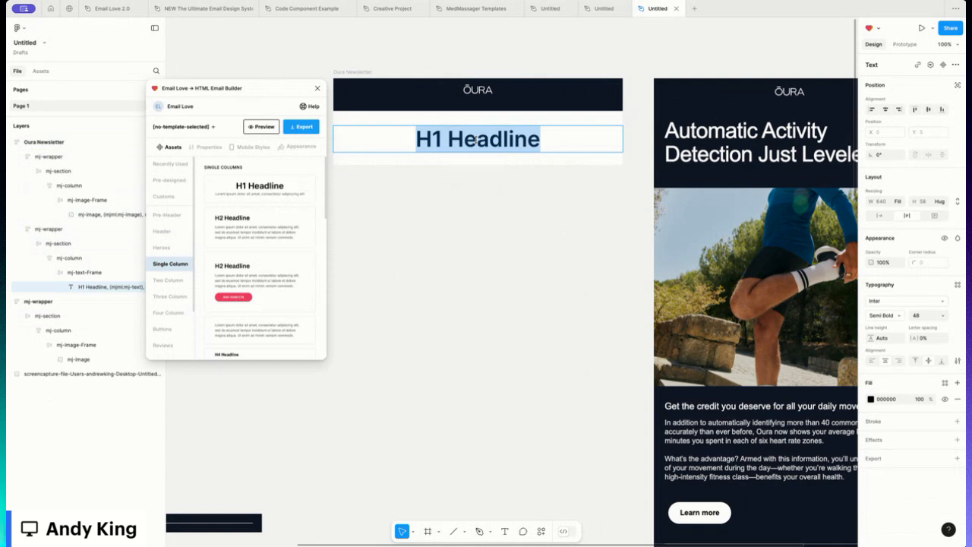
pyautogui.write('Automatic Activity Detection Just Leveled Up')
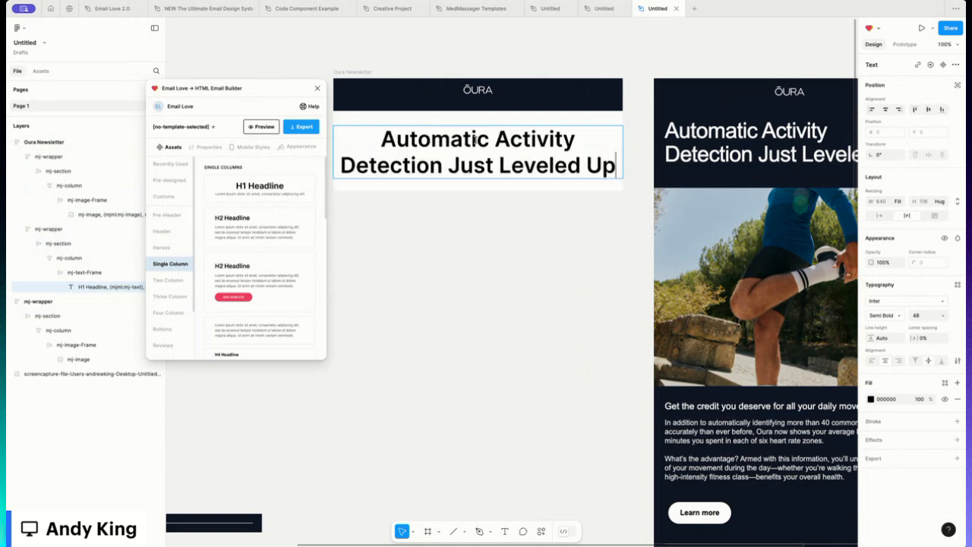
pyautogui.hotkey('ctrl', 'a')
pyautogui.press('Escape')
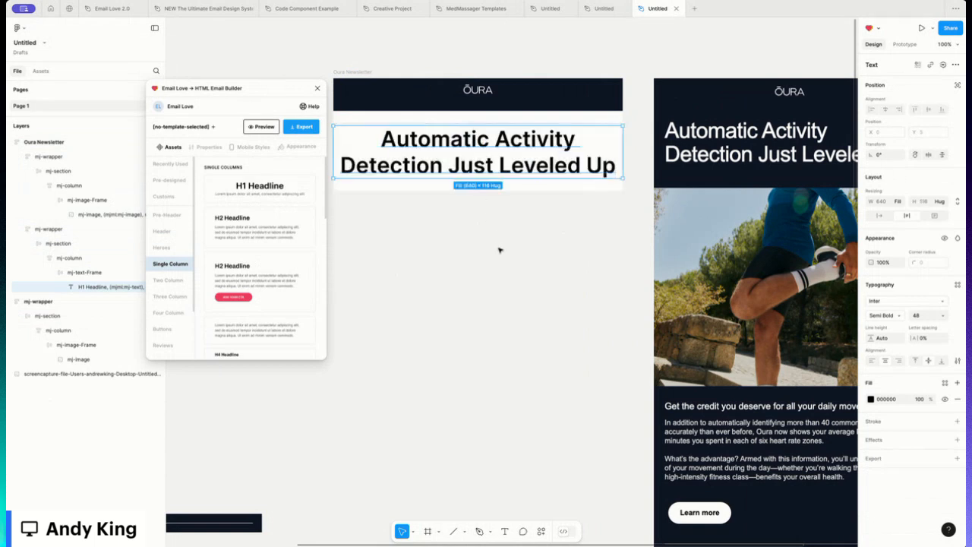
# - Set the headline block wrapper's horizontal padding to 20
pyautogui.click(509, 233)
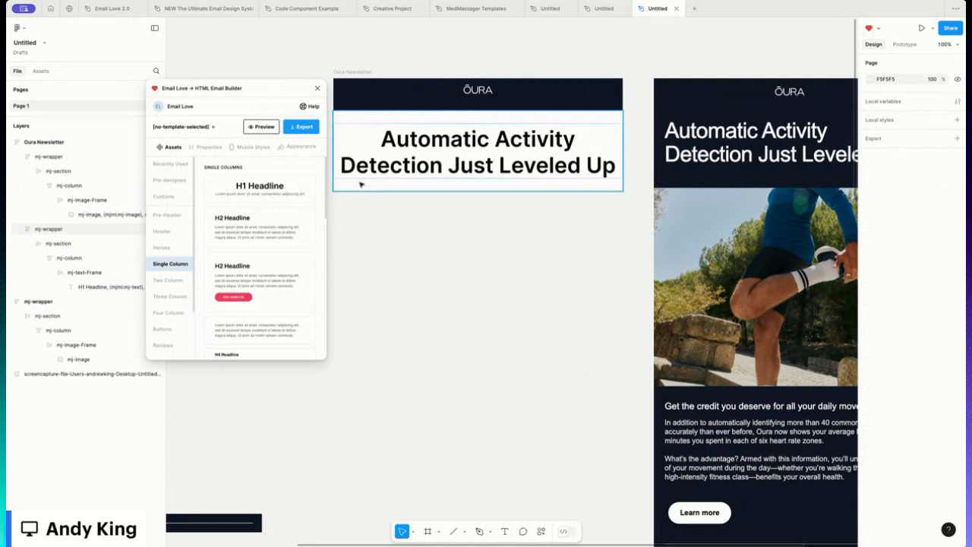
pyautogui.click(361, 184)
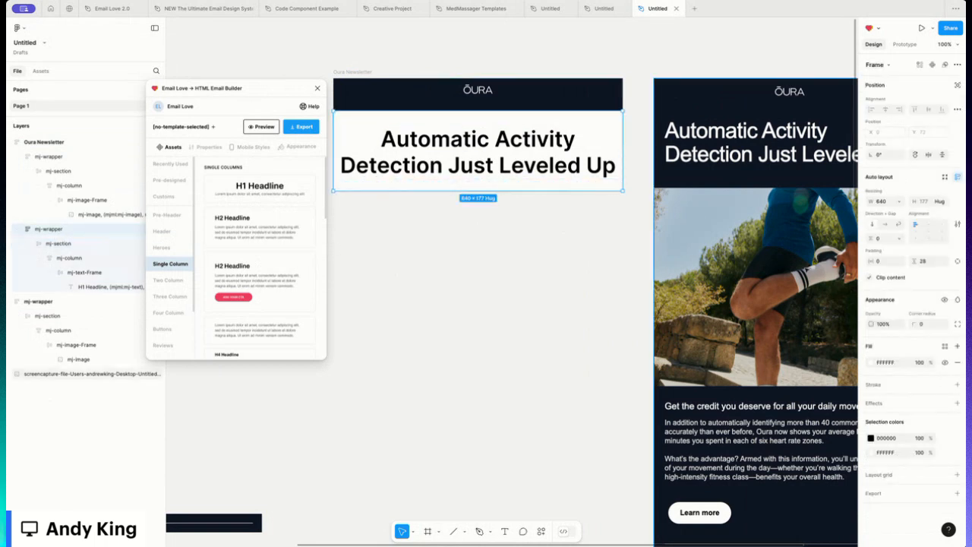
pyautogui.click(885, 261)
pyautogui.write('20')
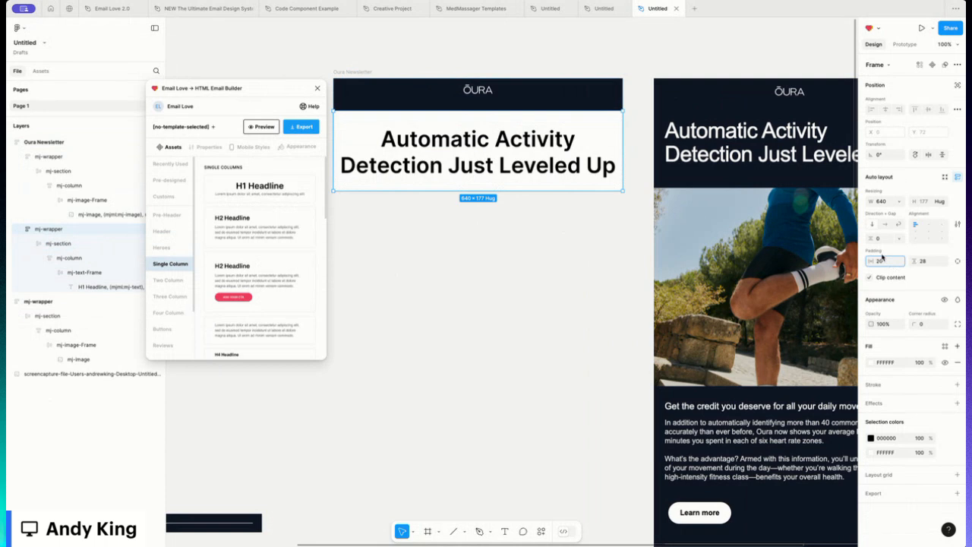
pyautogui.press('Return')
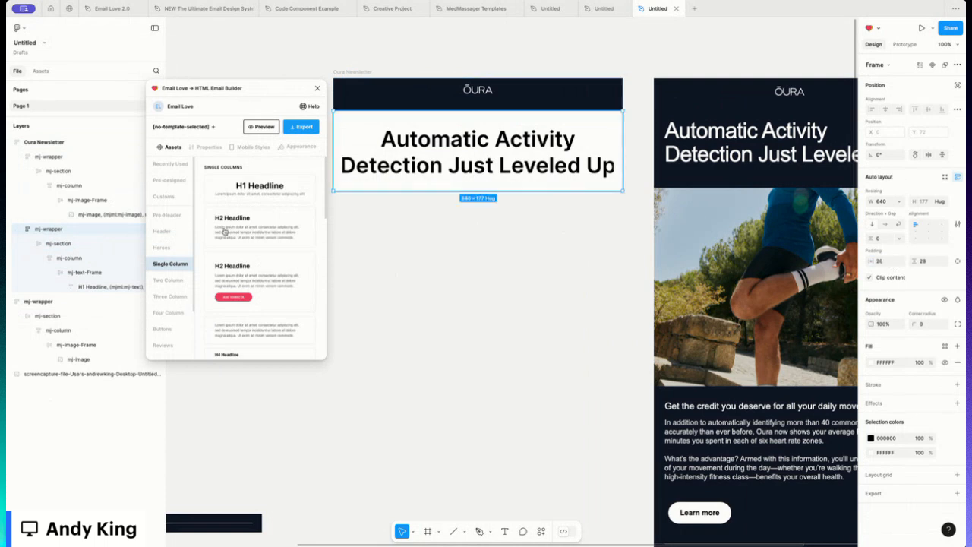
# - Set the headline block's mj-column width to fill its container
pyautogui.click(62, 259)
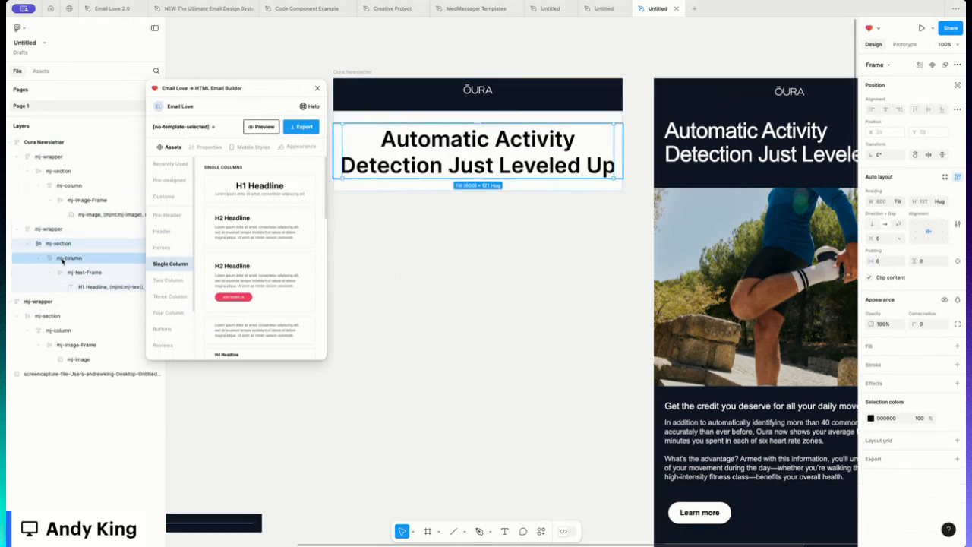
pyautogui.click(899, 202)
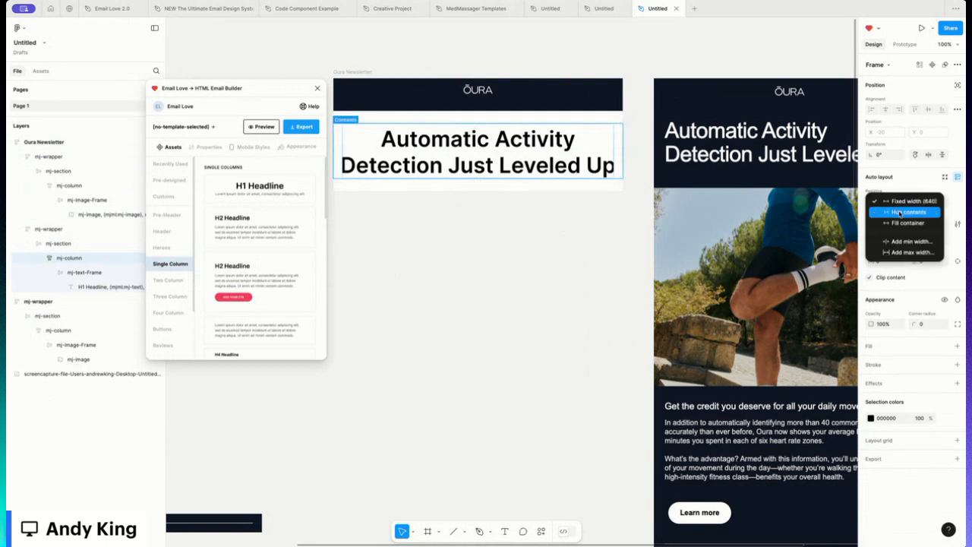
pyautogui.click(901, 224)
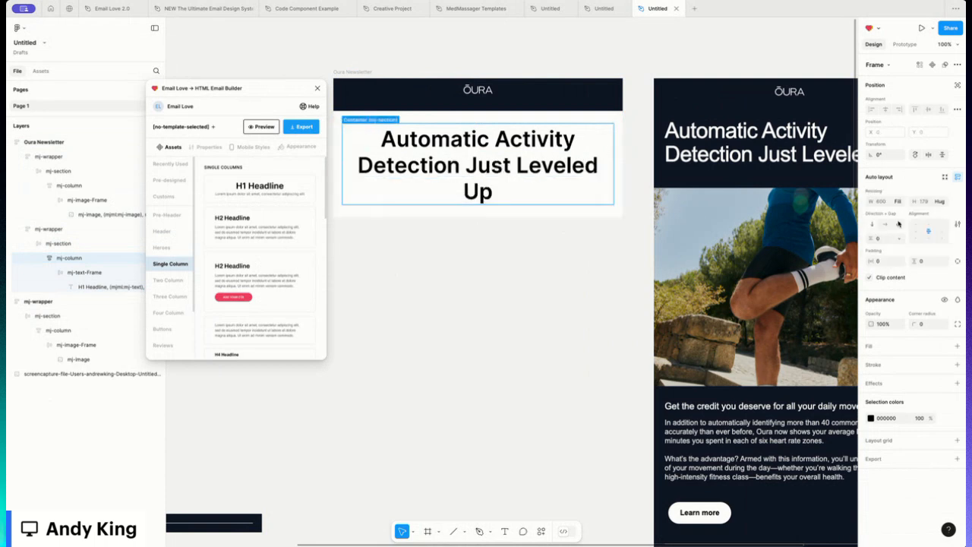
# - Set the headline text's font size to 43 and align it left
pyautogui.doubleClick(487, 167)
pyautogui.doubleClick(487, 168)
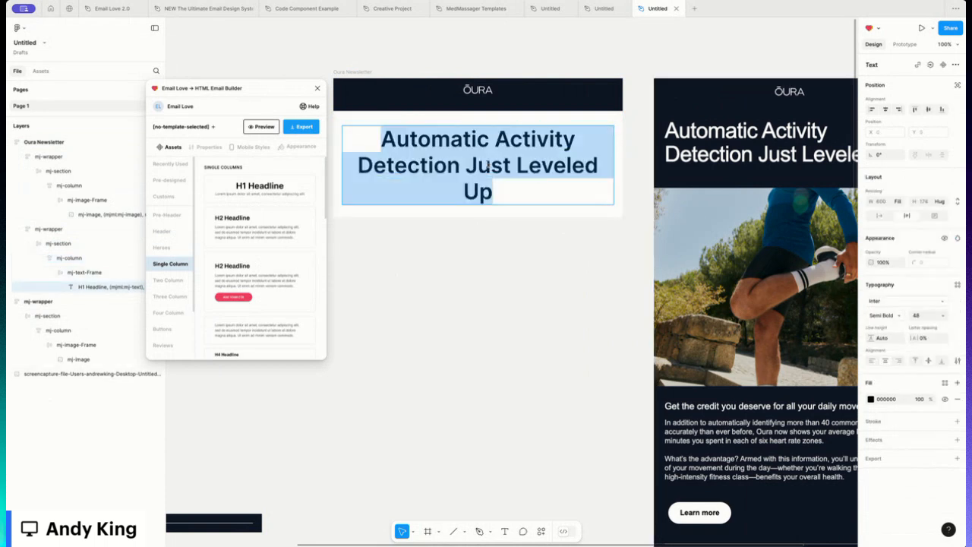
pyautogui.click(922, 315)
pyautogui.write('43')
pyautogui.press('Return')
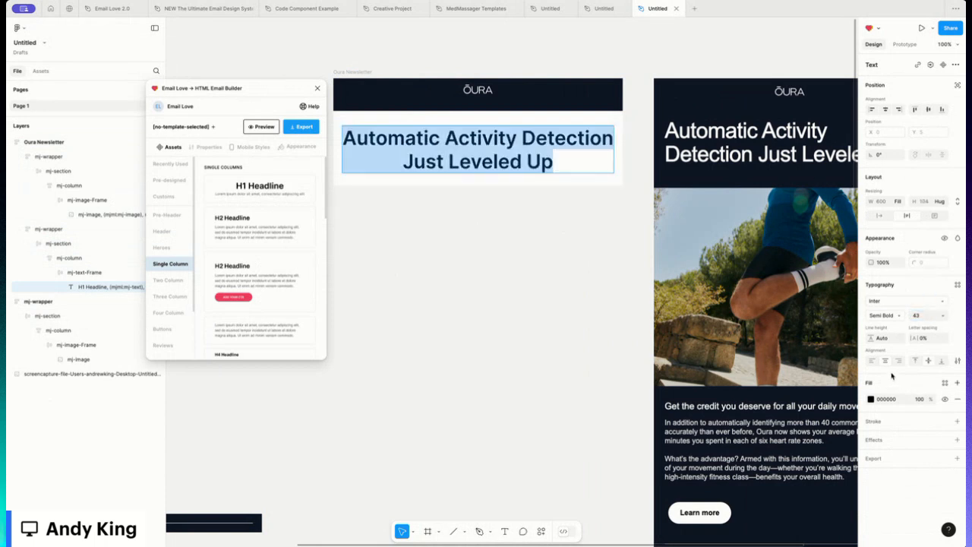
pyautogui.click(871, 362)
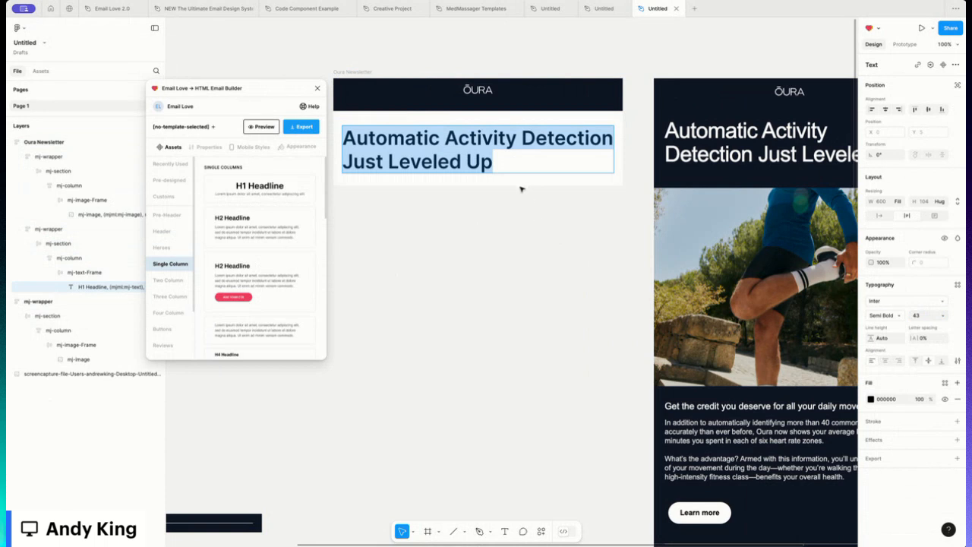
pyautogui.press('Escape')
pyautogui.press('Escape')
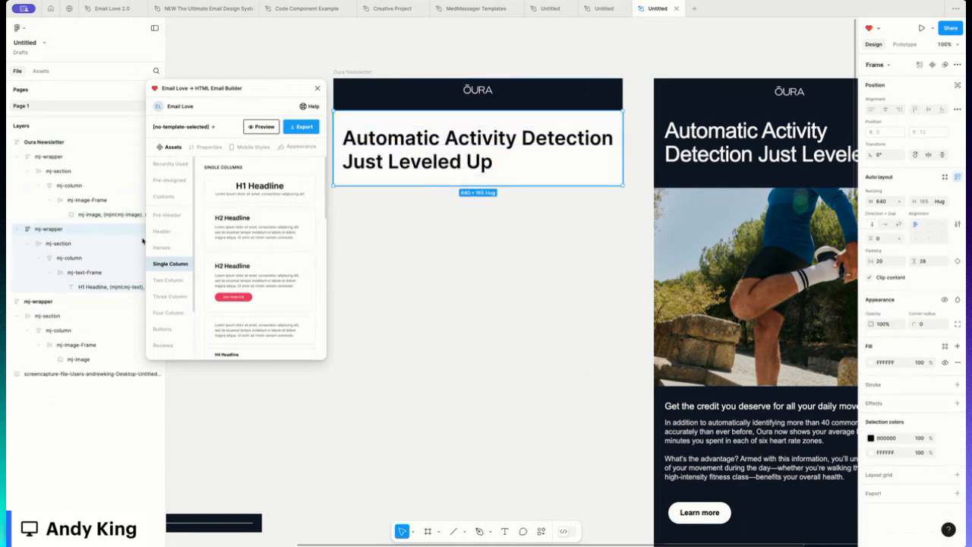
# - Fill the headline block wrapper with the dark navy colour 101926 from the page swatches
pyautogui.click(871, 362)
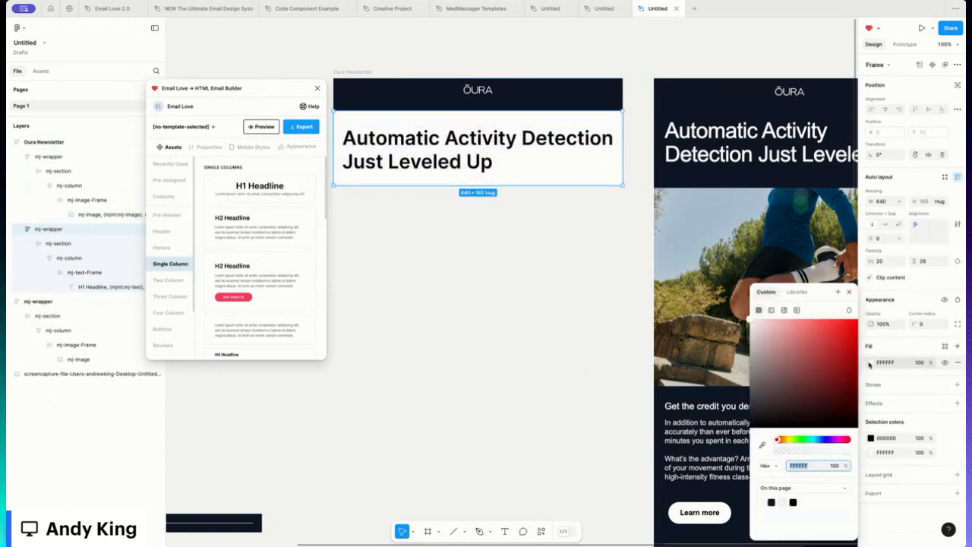
pyautogui.click(794, 466)
pyautogui.click(773, 500)
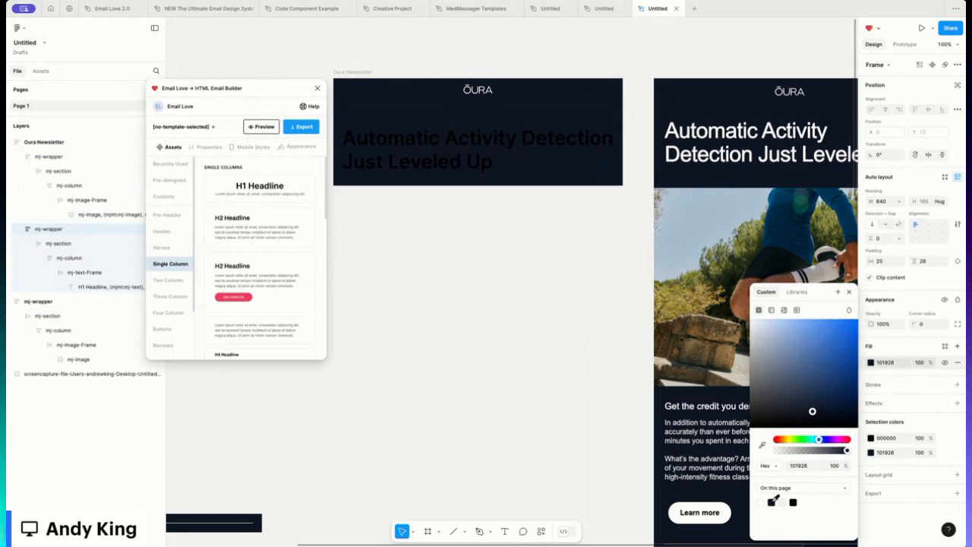
# - Change the headline text colour to white FFFFFF
pyautogui.click(459, 141)
pyautogui.doubleClick(459, 141)
pyautogui.doubleClick(459, 142)
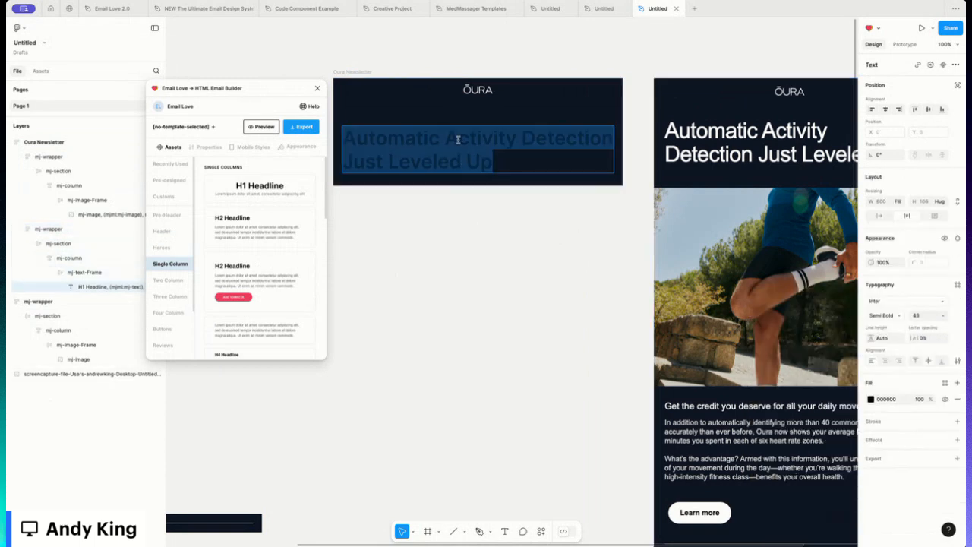
pyautogui.doubleClick(459, 142)
pyautogui.click(870, 399)
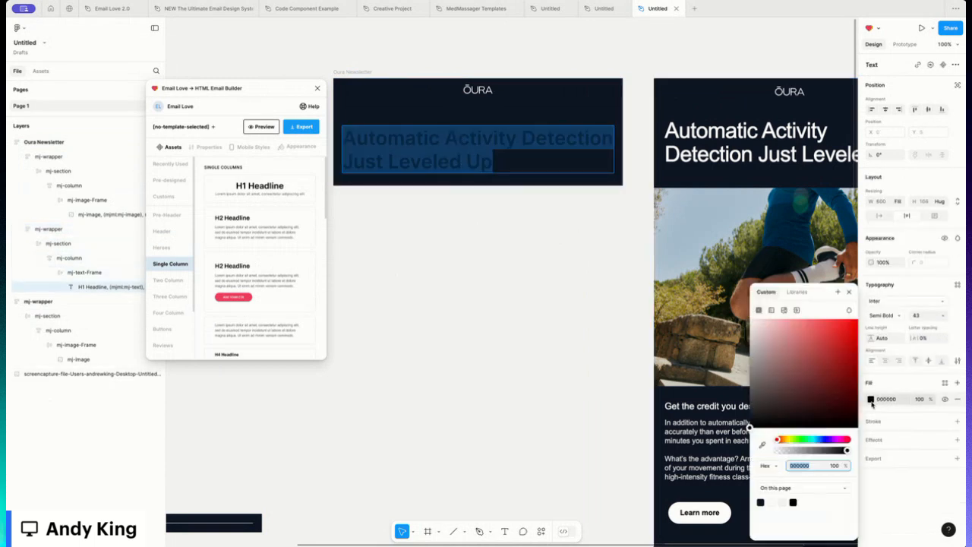
pyautogui.click(773, 501)
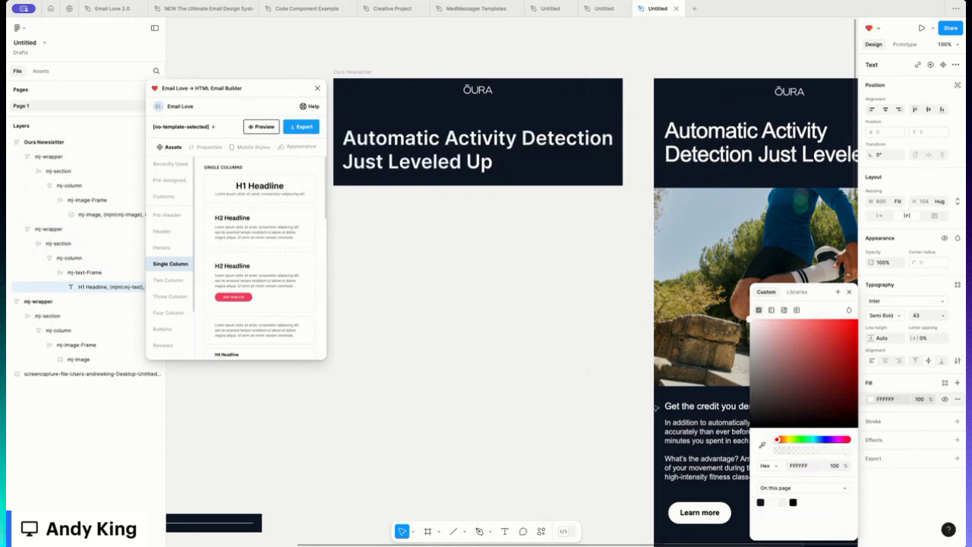
pyautogui.click(559, 255)
pyautogui.click(559, 256)
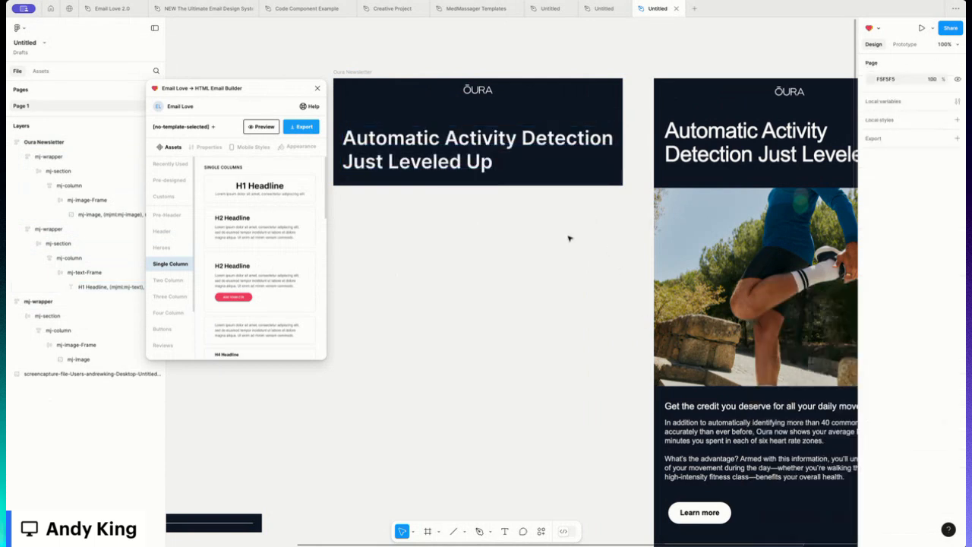
# - Set the bottom padding of the logo block wrapper to 8
pyautogui.click(502, 119)
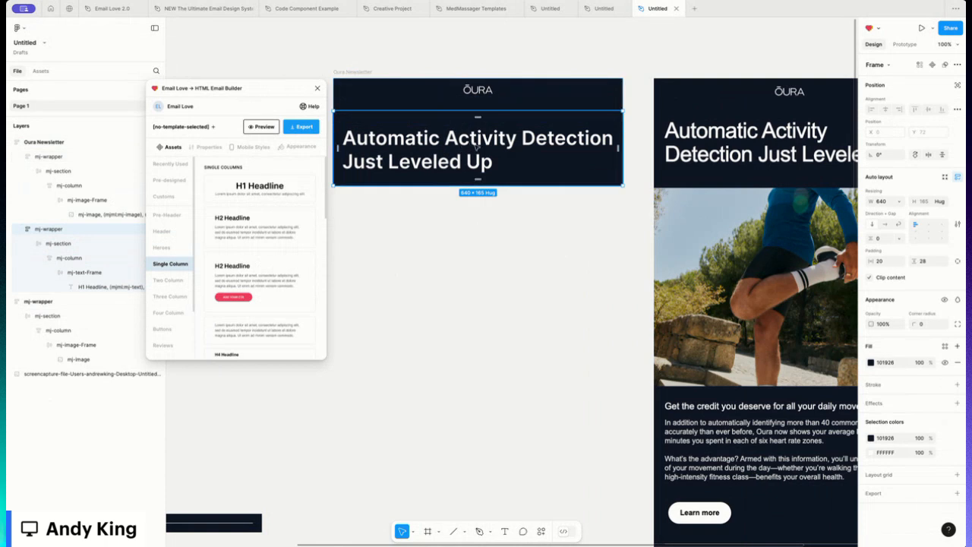
pyautogui.click(491, 104)
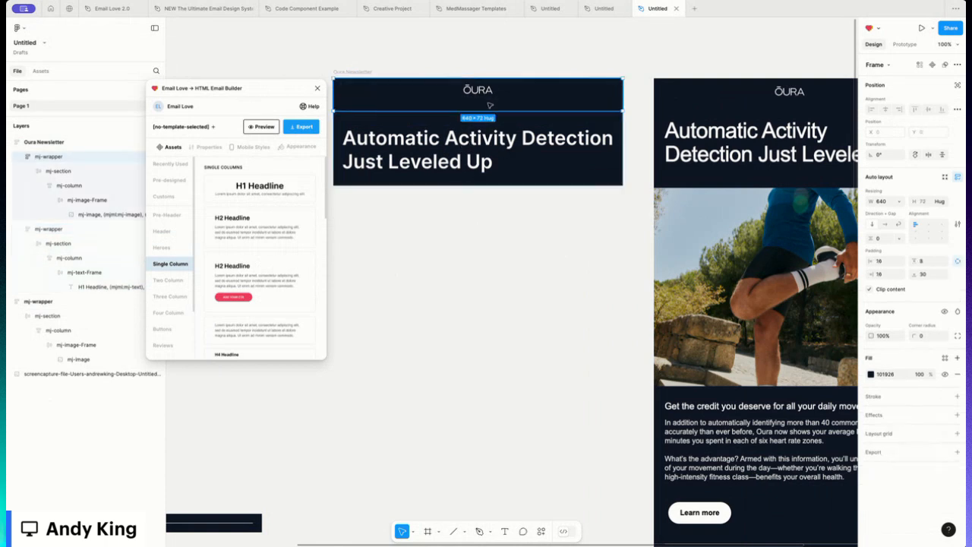
pyautogui.click(930, 275)
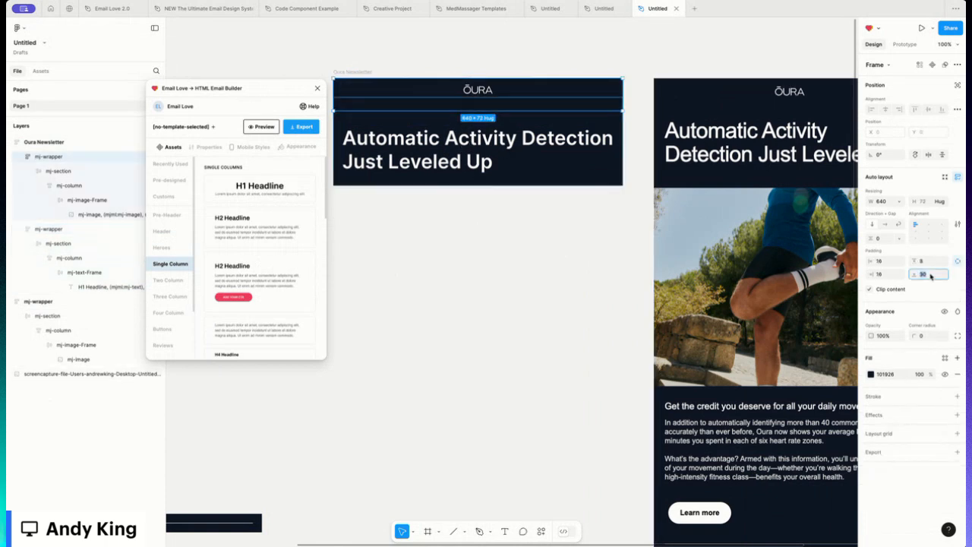
pyautogui.write('8')
pyautogui.press('Return')
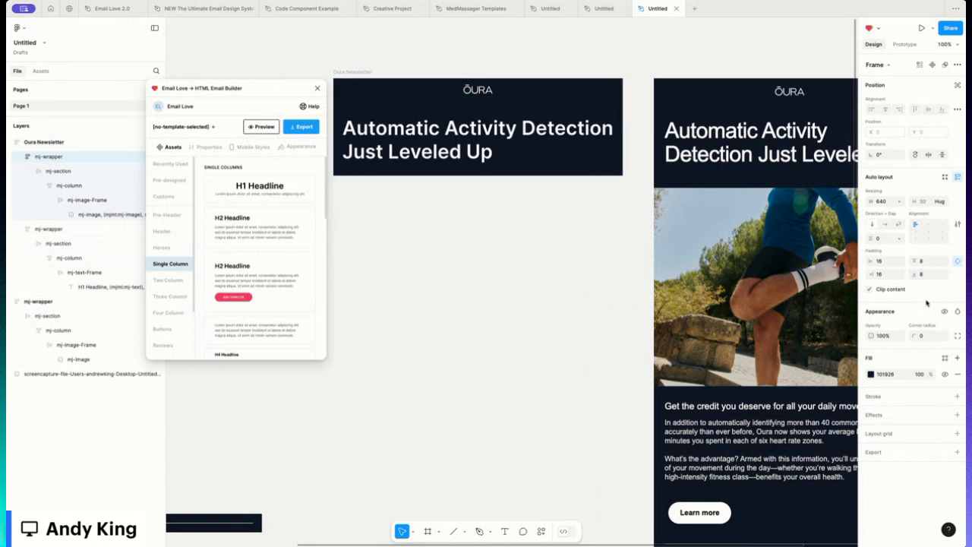
# - Set the headline block wrapper's horizontal padding to 25
pyautogui.hscroll(5, 740, 228)
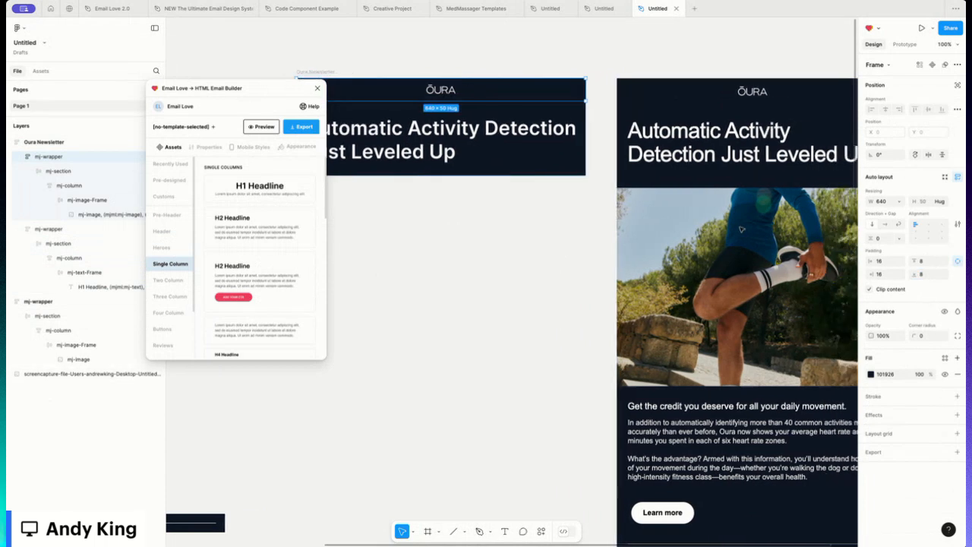
pyautogui.hscroll(3, 740, 228)
pyautogui.hscroll(2, 741, 228)
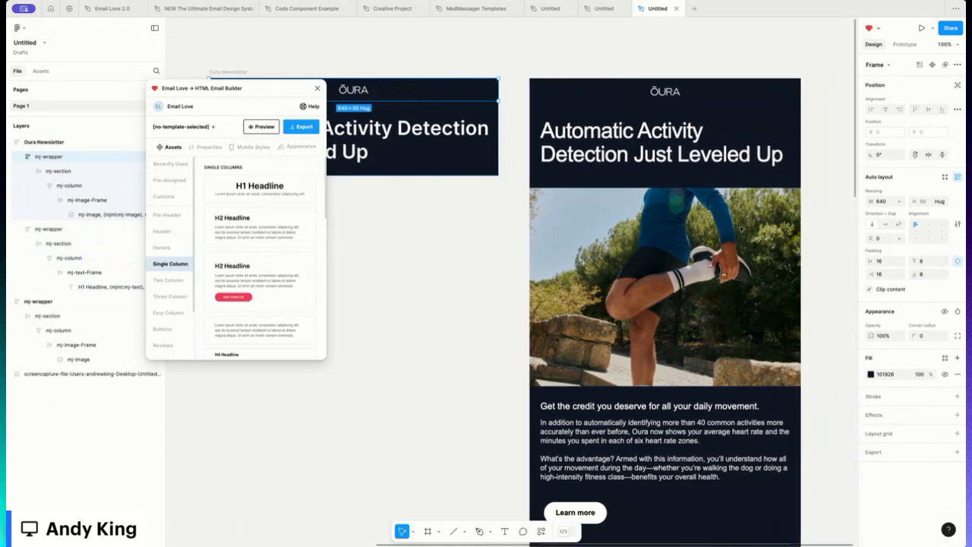
pyautogui.hscroll(-5, 741, 228)
pyautogui.hscroll(-5, 741, 229)
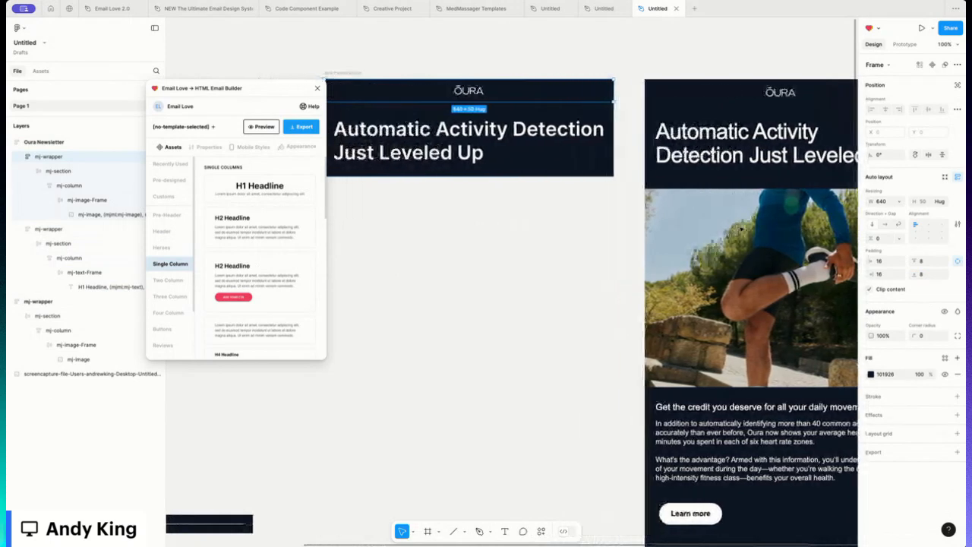
pyautogui.click(460, 191)
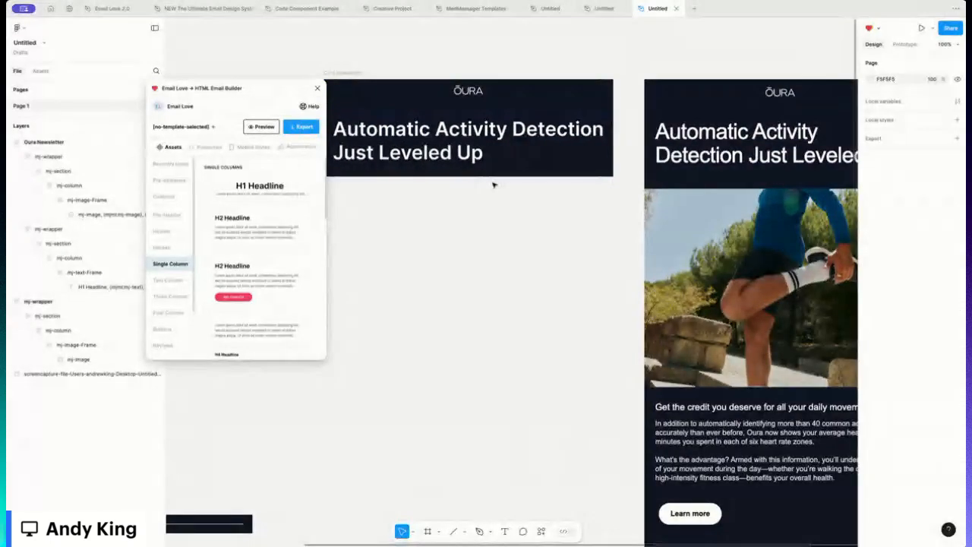
pyautogui.hscroll(-1, 494, 185)
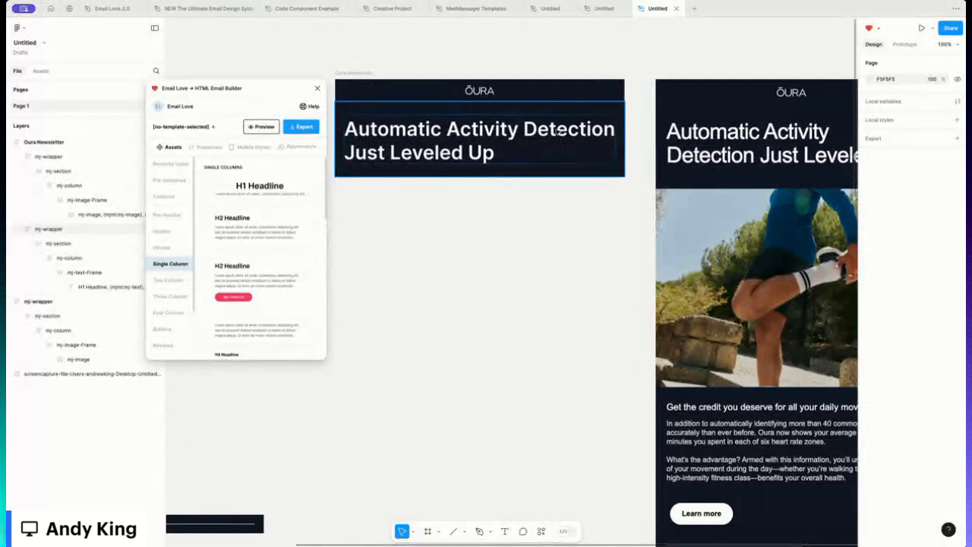
pyautogui.click(558, 131)
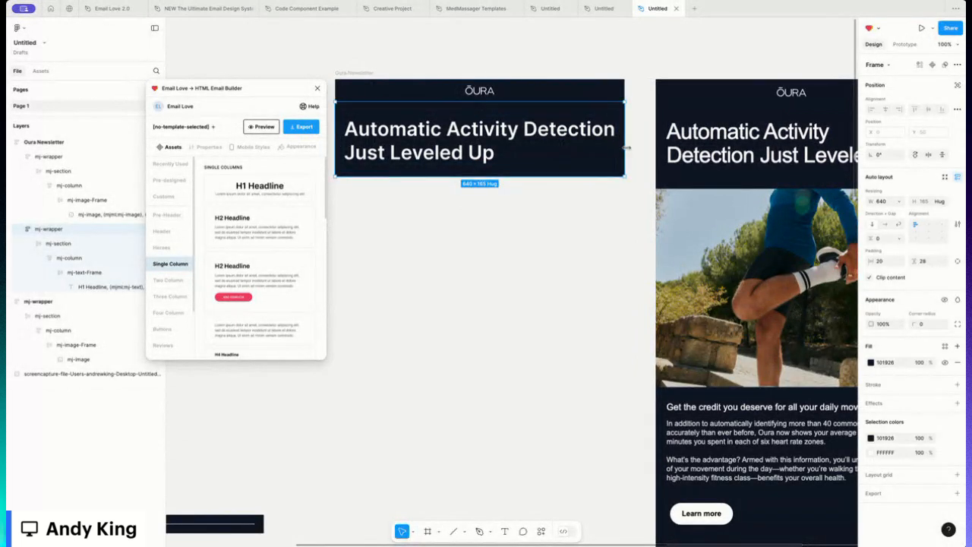
pyautogui.hscroll(1, 567, 131)
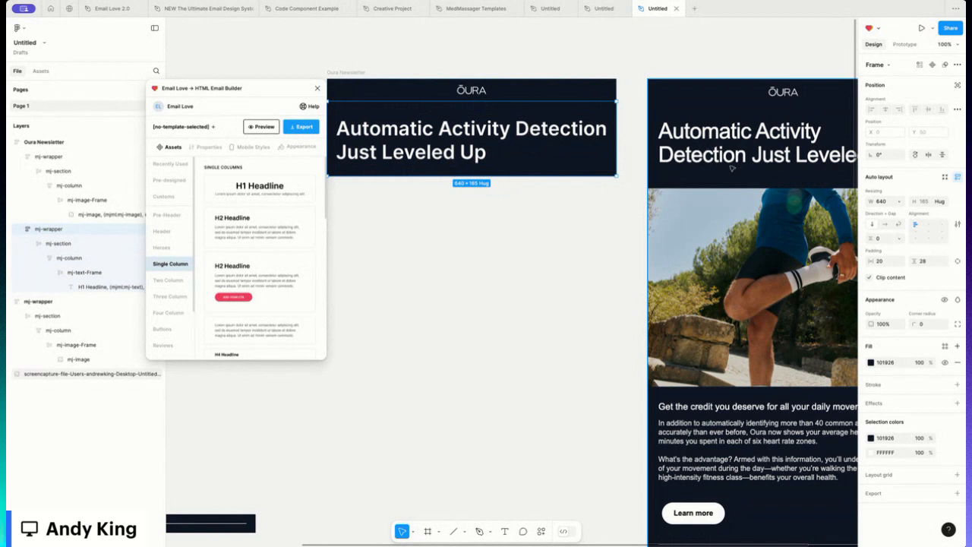
pyautogui.click(883, 261)
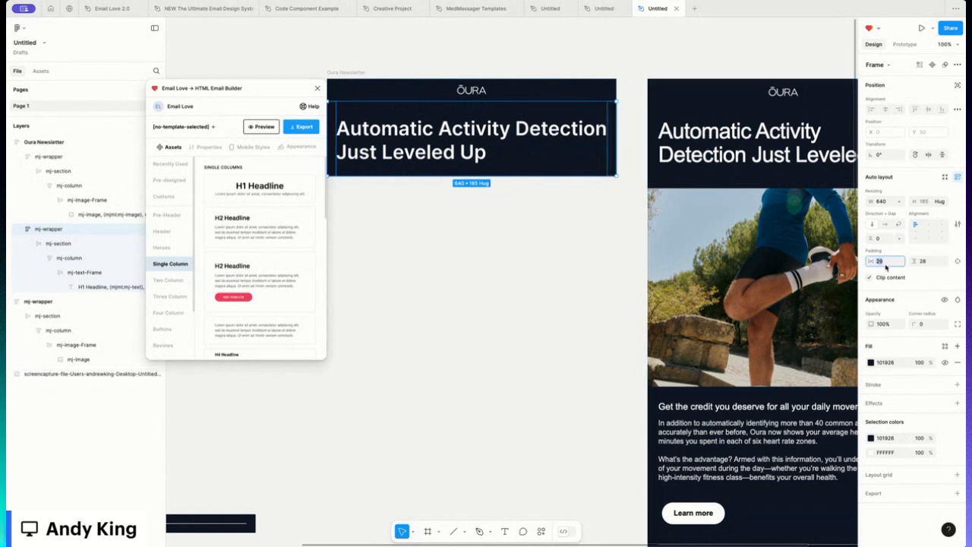
pyautogui.write('25')
pyautogui.press('Return')
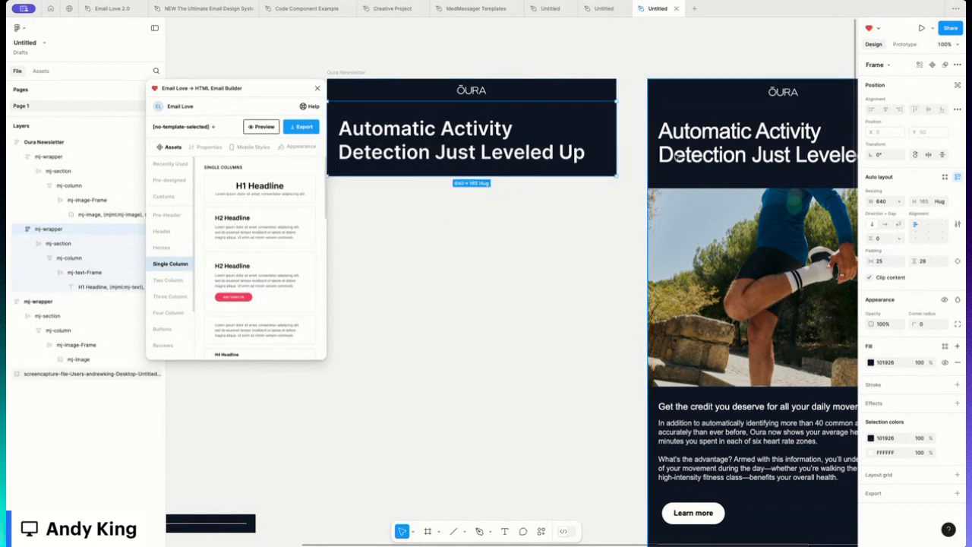
# - Preview the Oura Newsletter email in dark and light modes, then return to the assets
pyautogui.click(338, 70)
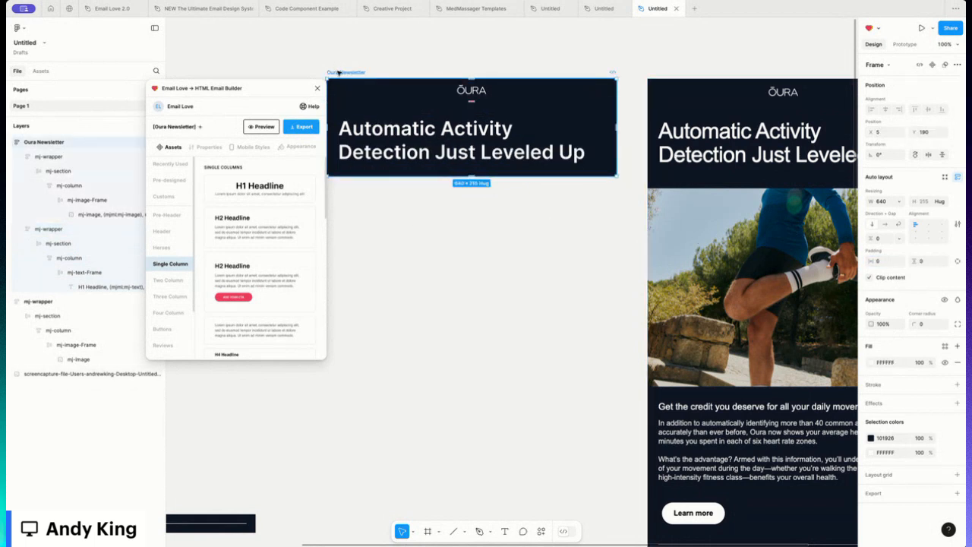
pyautogui.click(260, 126)
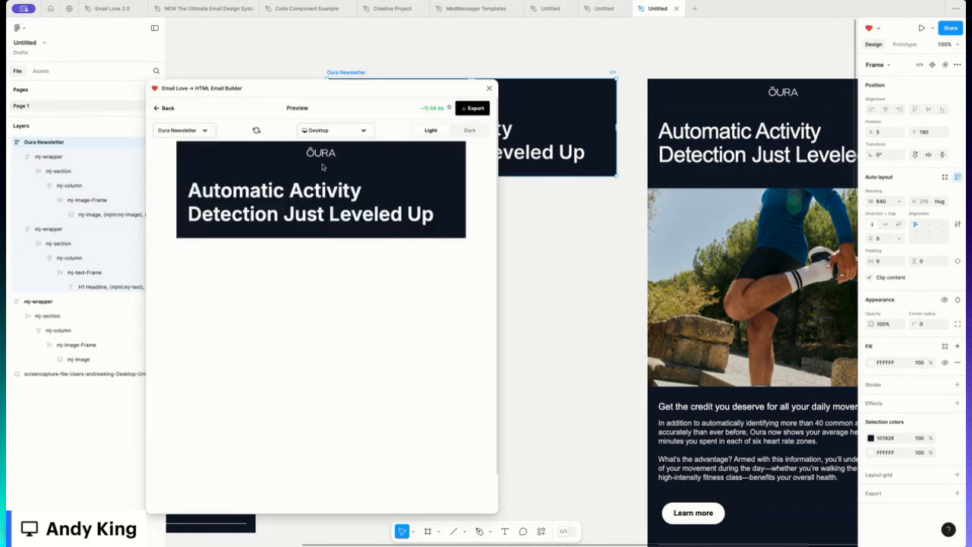
pyautogui.click(479, 132)
pyautogui.click(435, 132)
pyautogui.click(161, 108)
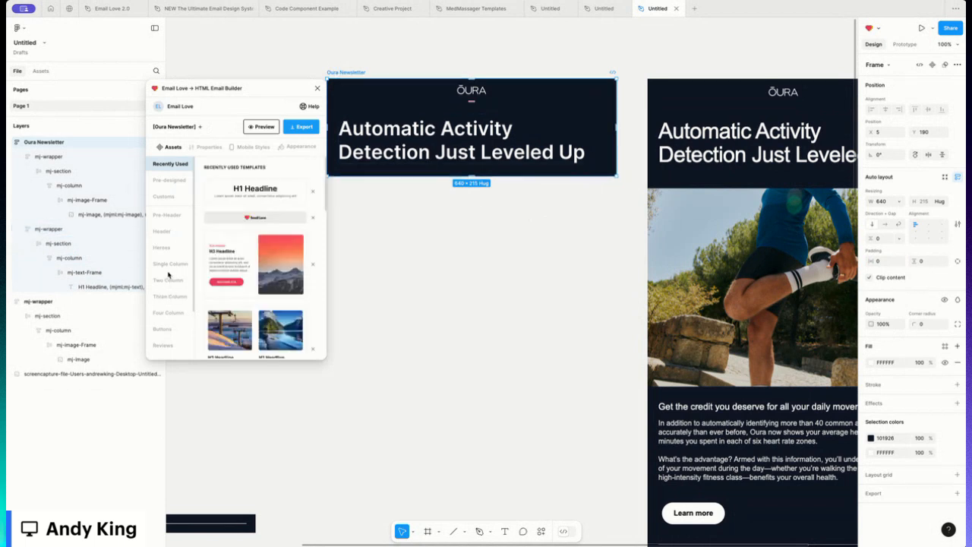
# - Insert the fern image block from the plugin's Images category below the headline
pyautogui.scroll(-2, 164, 275)
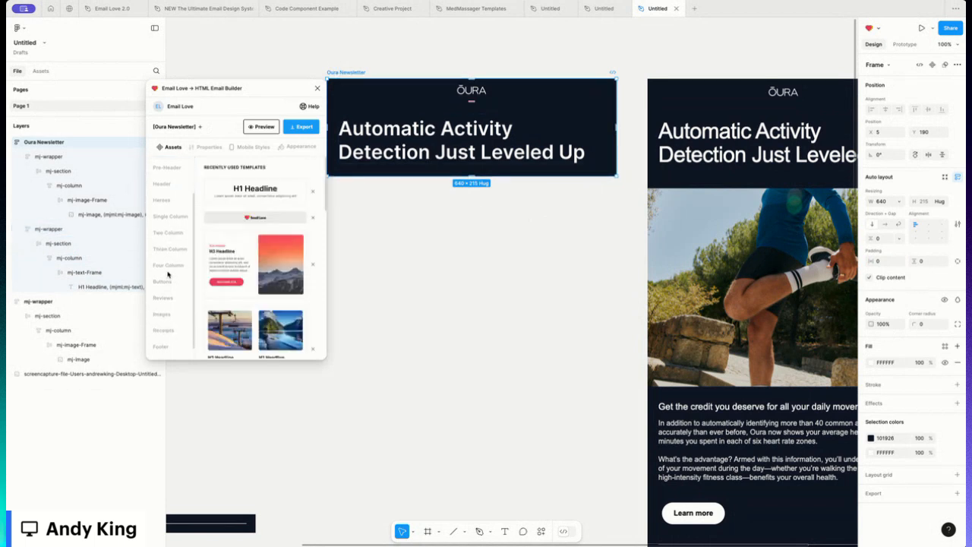
pyautogui.click(176, 313)
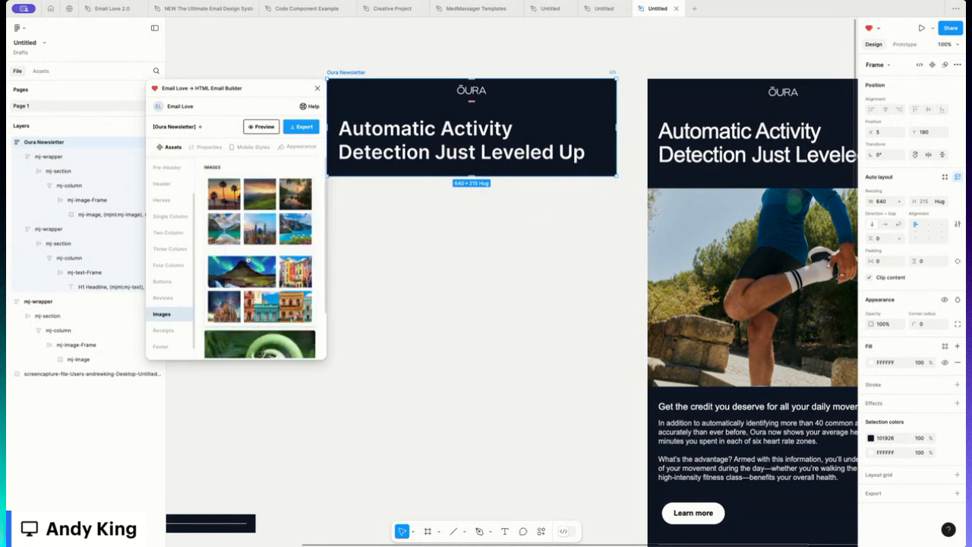
pyautogui.scroll(-2, 247, 259)
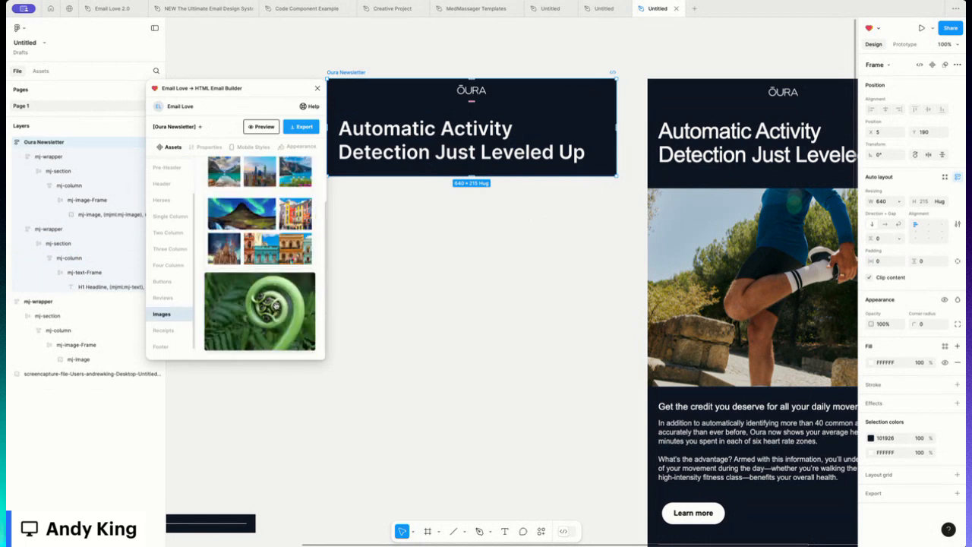
pyautogui.click(276, 305)
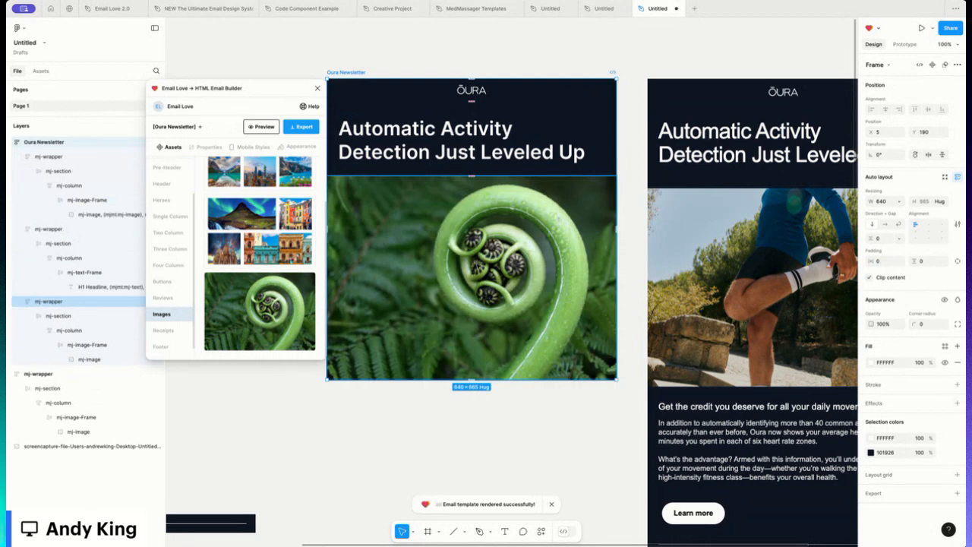
# - Replace the image block's picture with an uploaded runner photo from the Desktop and set its scaling to Fill
pyautogui.doubleClick(465, 261)
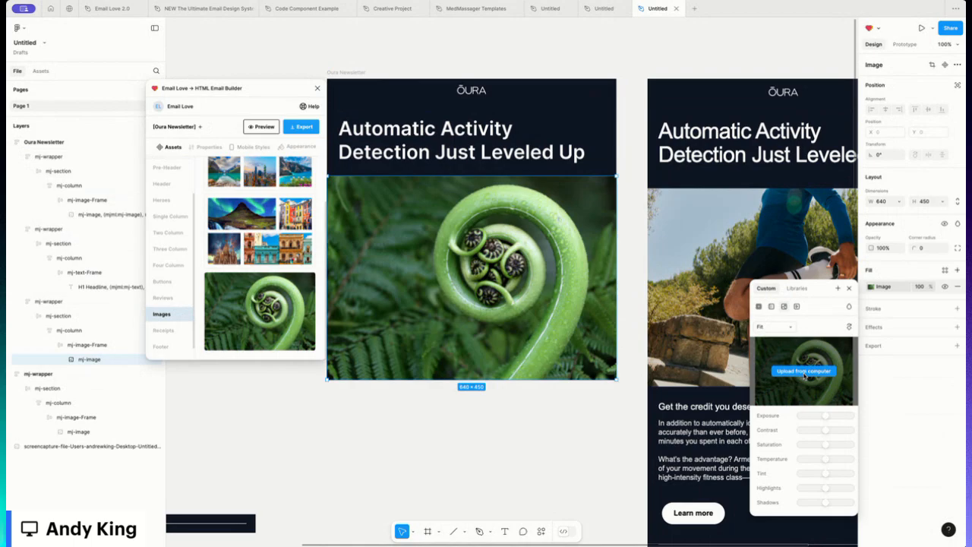
pyautogui.click(804, 371)
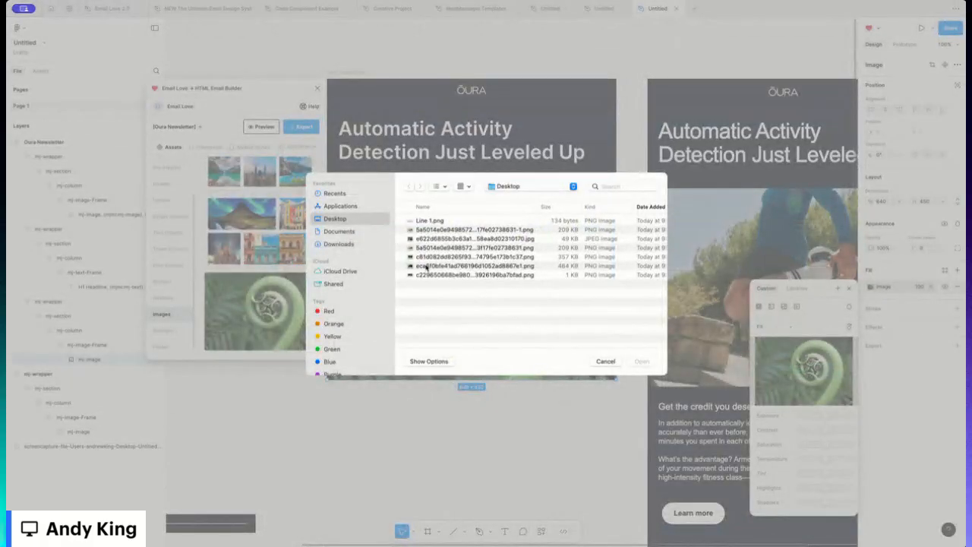
pyautogui.click(428, 265)
pyautogui.doubleClick(428, 266)
pyautogui.click(773, 326)
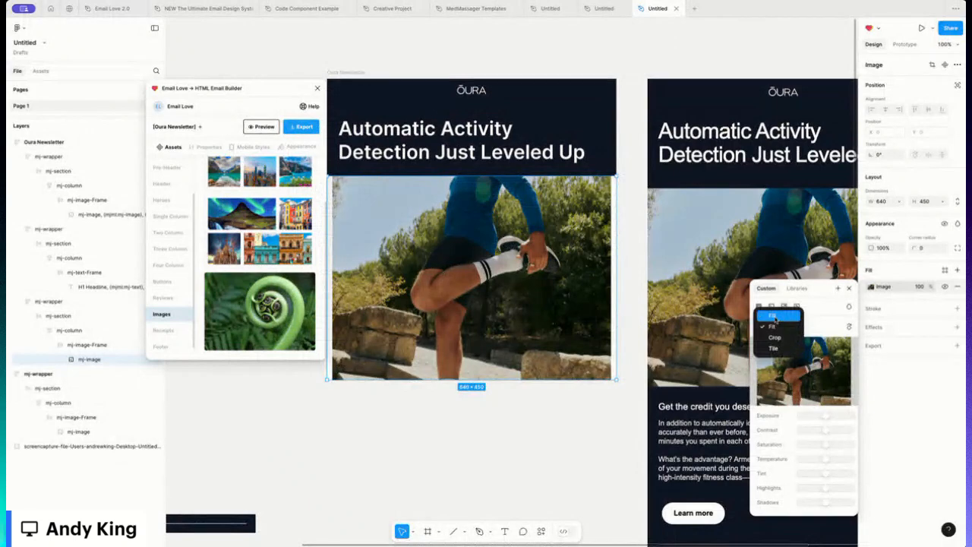
pyautogui.click(775, 316)
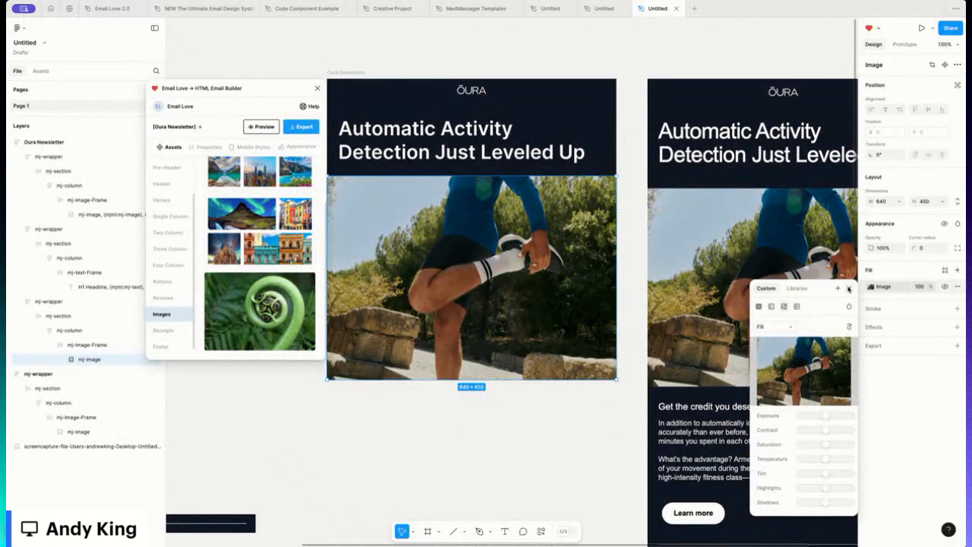
pyautogui.click(849, 288)
pyautogui.click(418, 421)
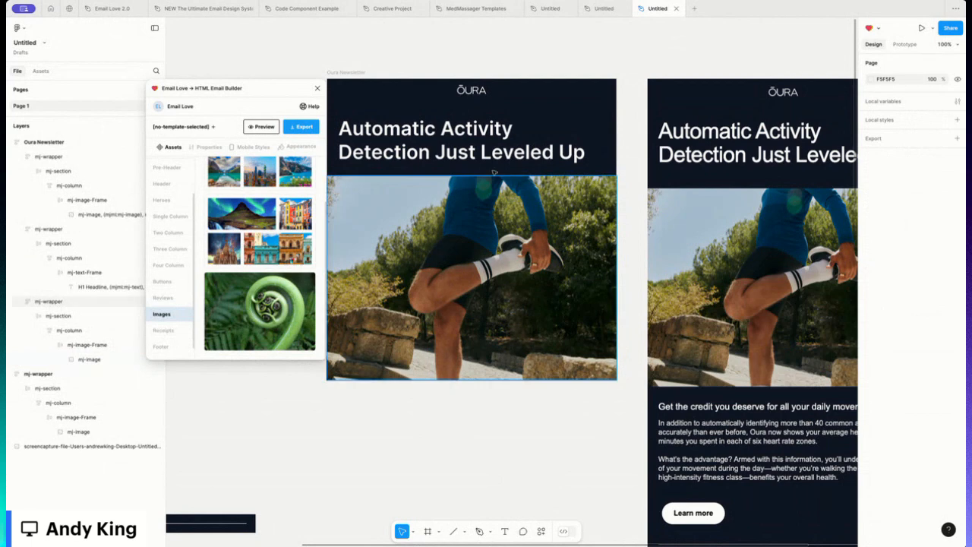
# - Preview the Oura Newsletter email with the new image block
pyautogui.click(346, 72)
pyautogui.click(260, 126)
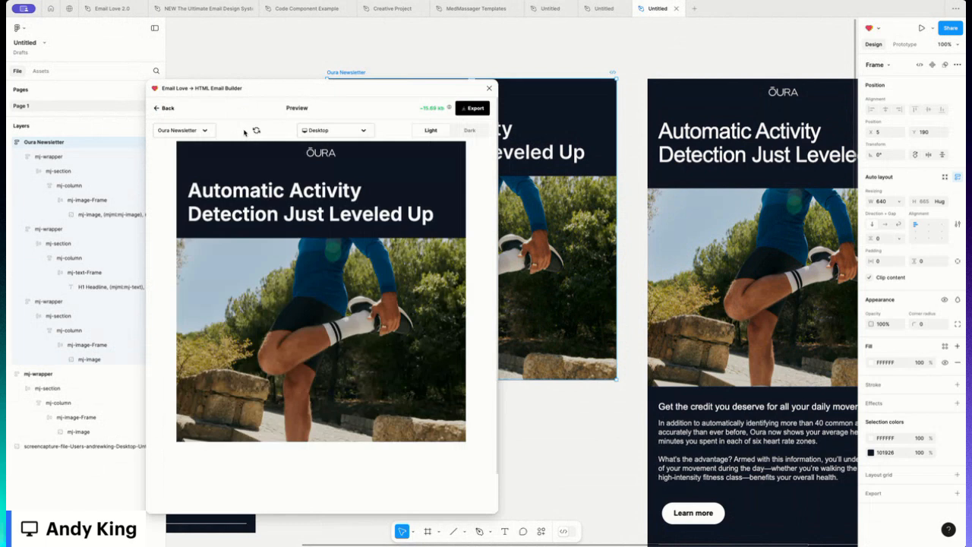
pyautogui.click(161, 108)
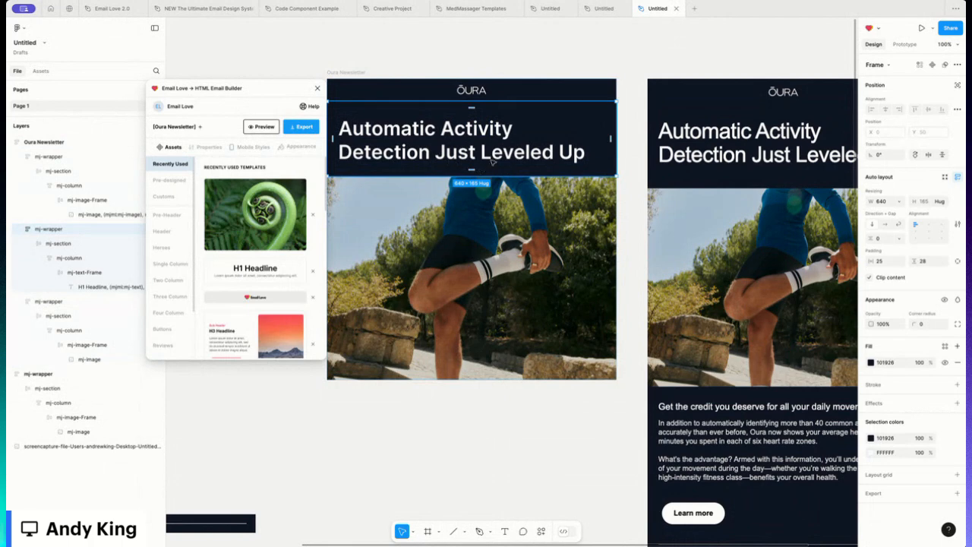
# - Set the headline block wrapper's bottom padding to 40 using individual padding
pyautogui.click(957, 261)
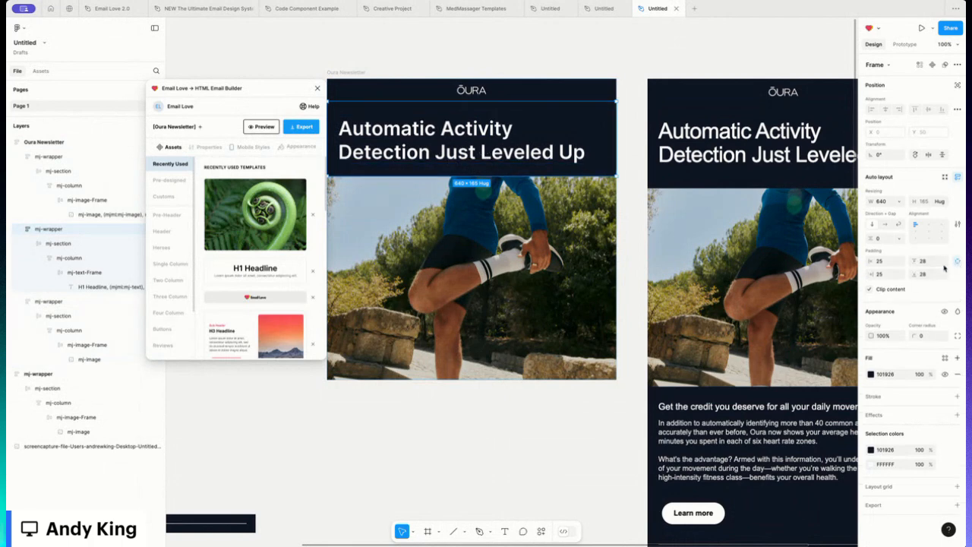
pyautogui.click(927, 276)
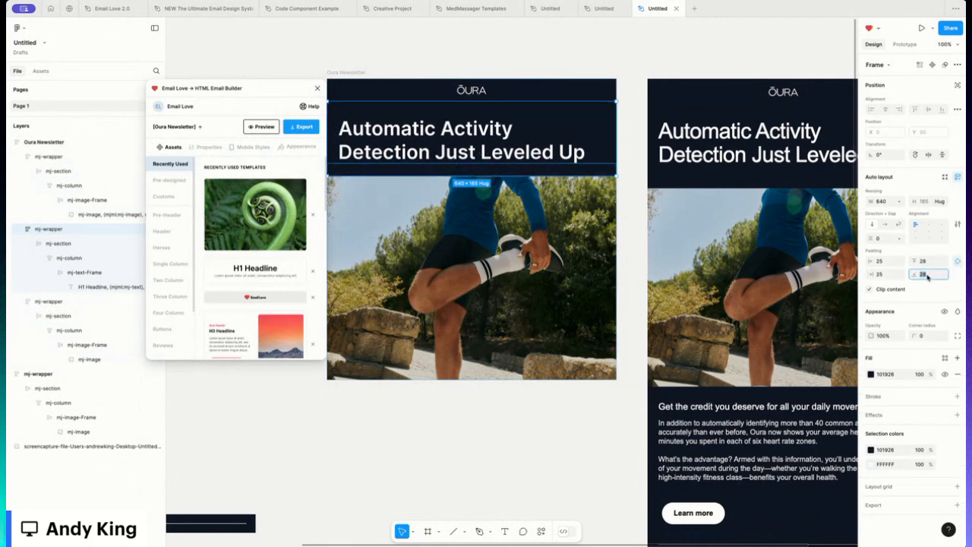
pyautogui.write('40')
pyautogui.press('Return')
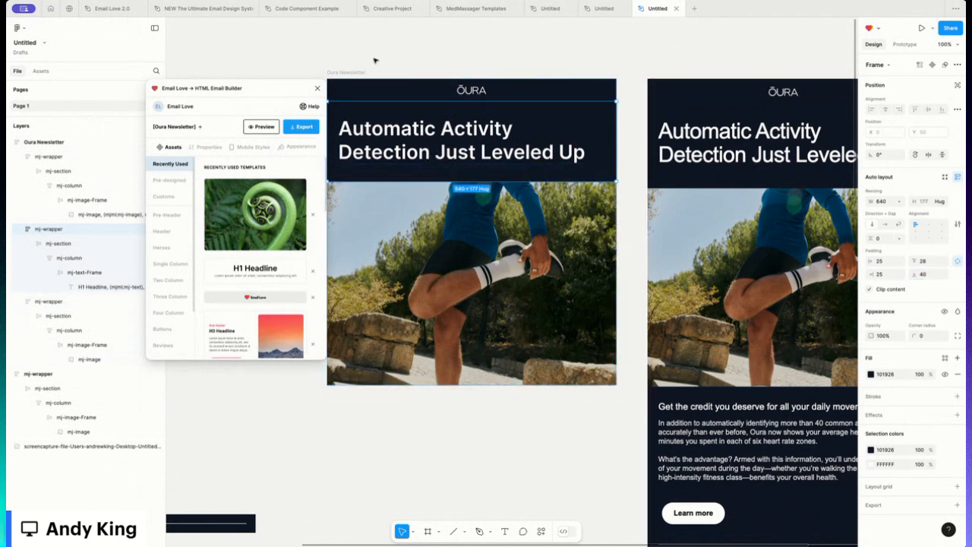
# - Add the single-column H2 headline block with text and button below the image
pyautogui.click(348, 72)
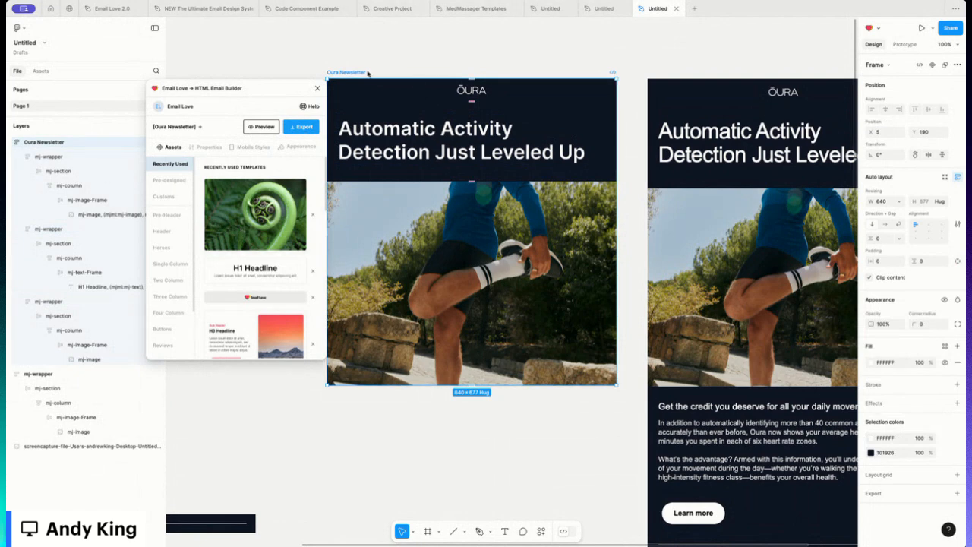
pyautogui.click(170, 265)
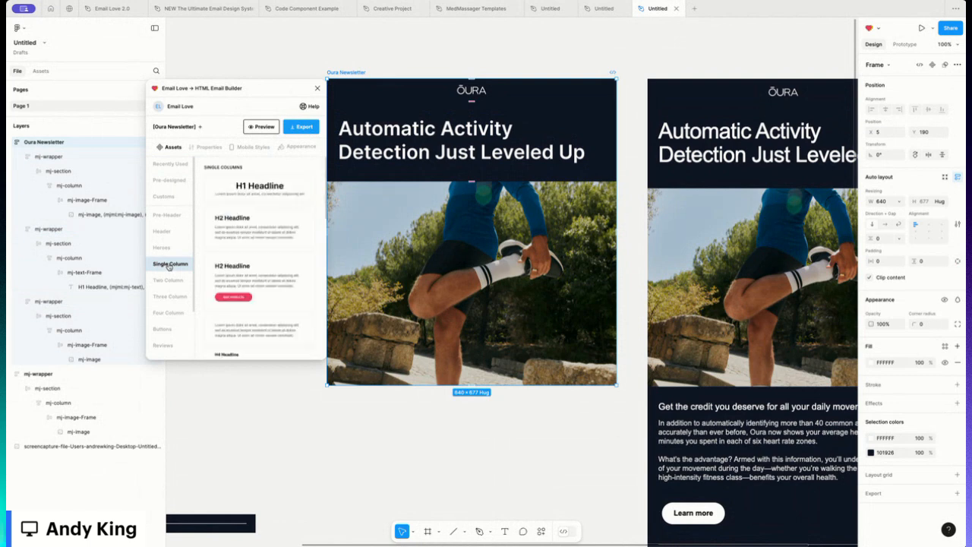
pyautogui.click(255, 276)
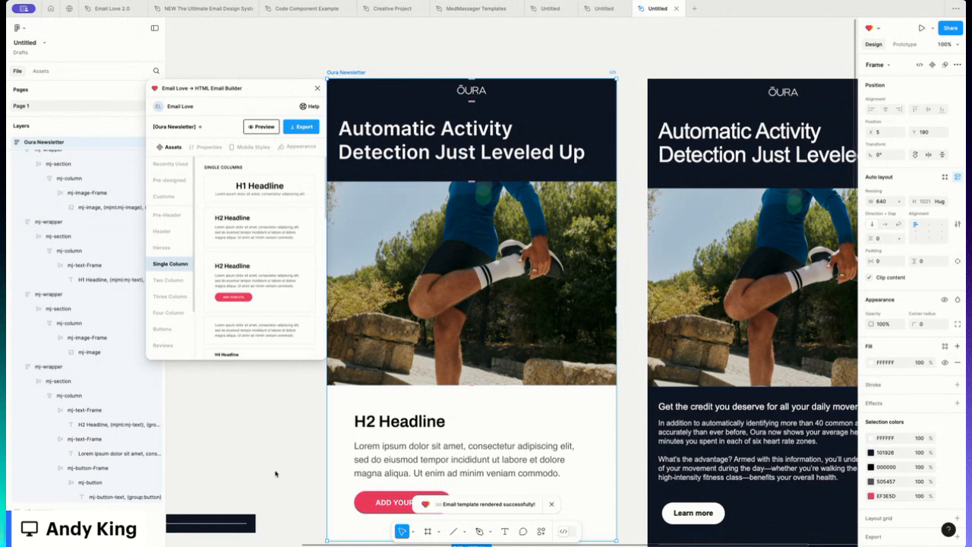
# - Replace the H2 headline text with the pasted line "Get the credit you deserve for all your daily movement."
pyautogui.doubleClick(403, 422)
pyautogui.doubleClick(403, 423)
pyautogui.doubleClick(403, 422)
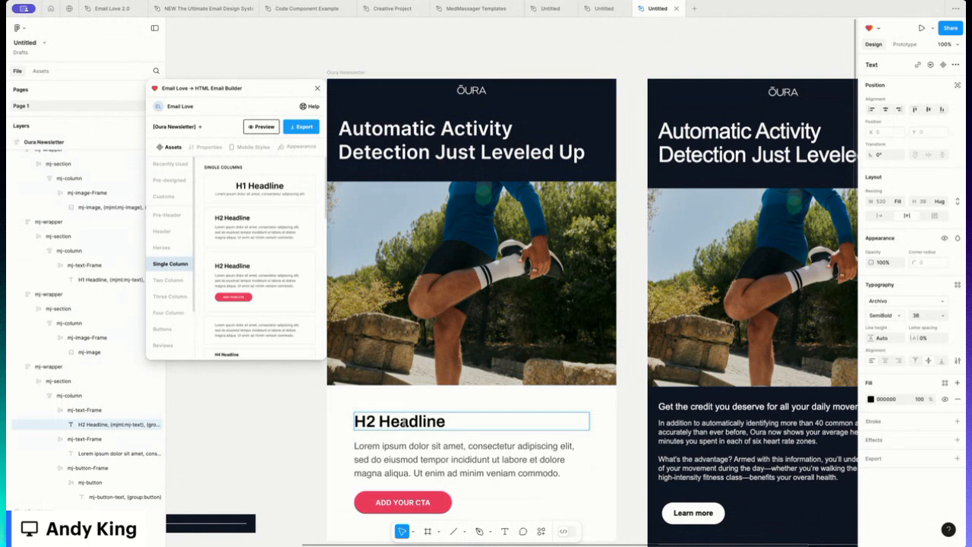
pyautogui.hotkey('ctrl', 'a')
pyautogui.write('Get the credit you deserve for all your daily movement.')
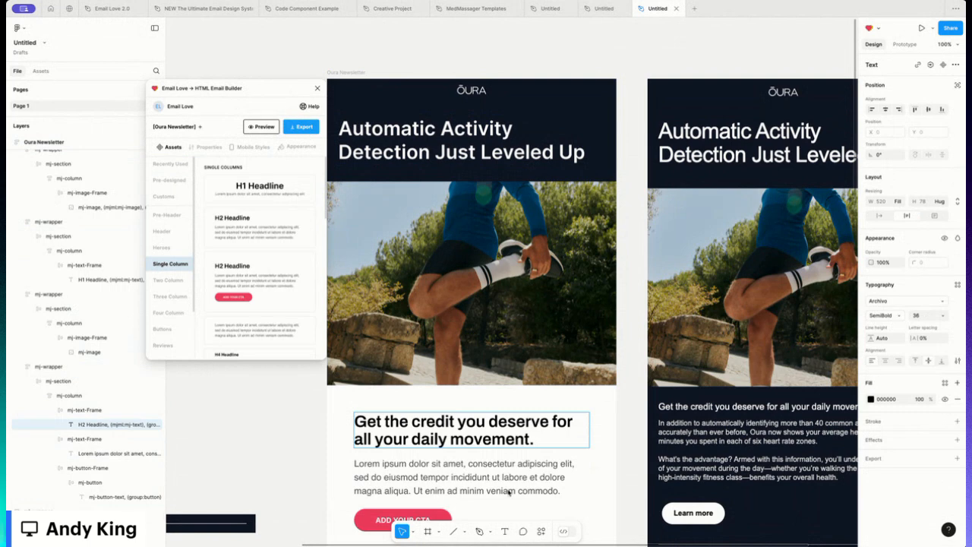
# - Replace the placeholder body paragraph with the pasted Oura description text
pyautogui.doubleClick(473, 480)
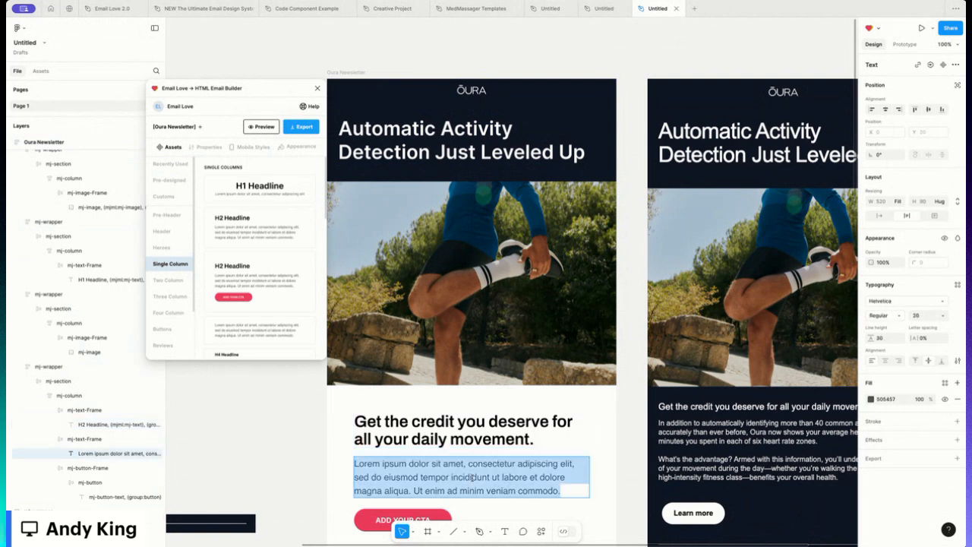
pyautogui.hotkey('ctrl', 'v')
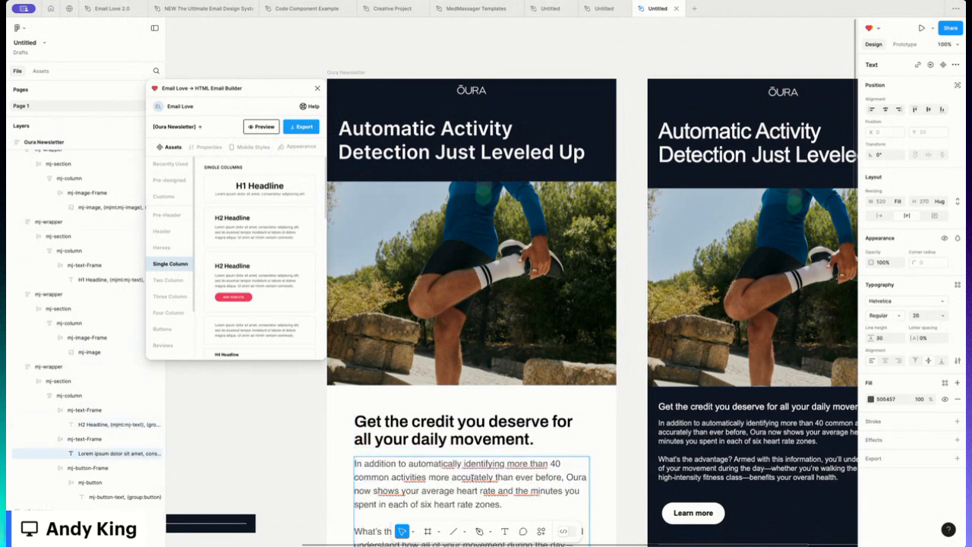
# - Set the new section's background fill to the dark colour from the page swatches
pyautogui.click(278, 424)
pyautogui.scroll(-2, 289, 422)
pyautogui.click(365, 409)
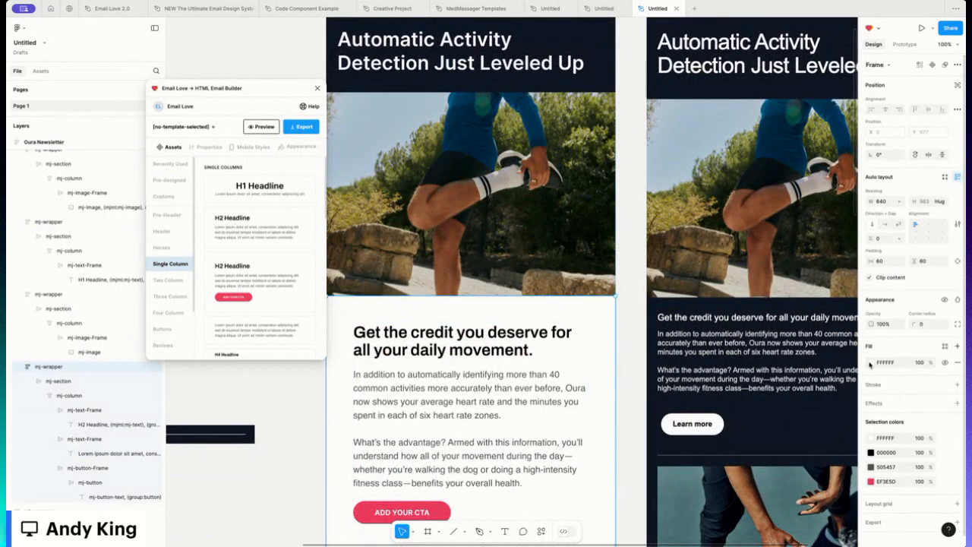
pyautogui.click(871, 362)
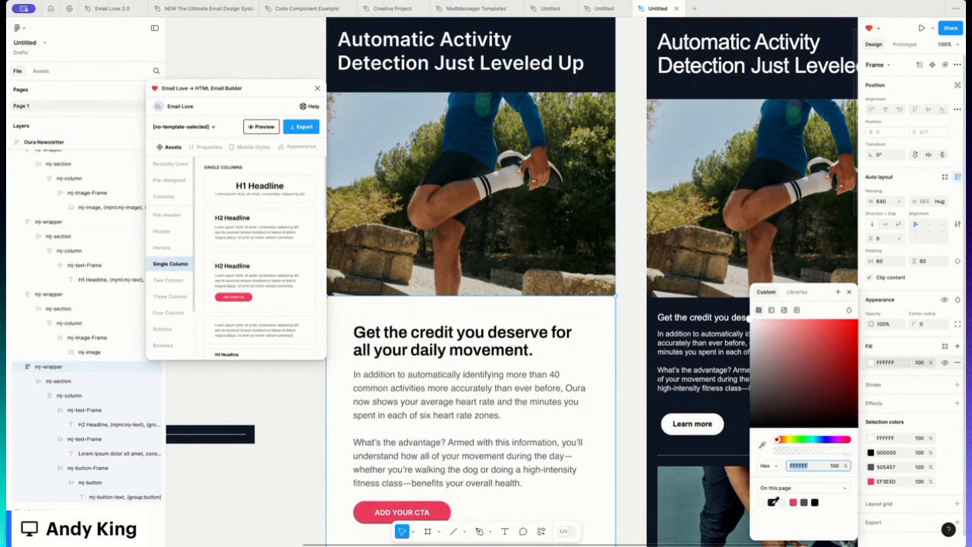
pyautogui.click(773, 502)
# - Set the H2 headline text colour to white
pyautogui.click(440, 332)
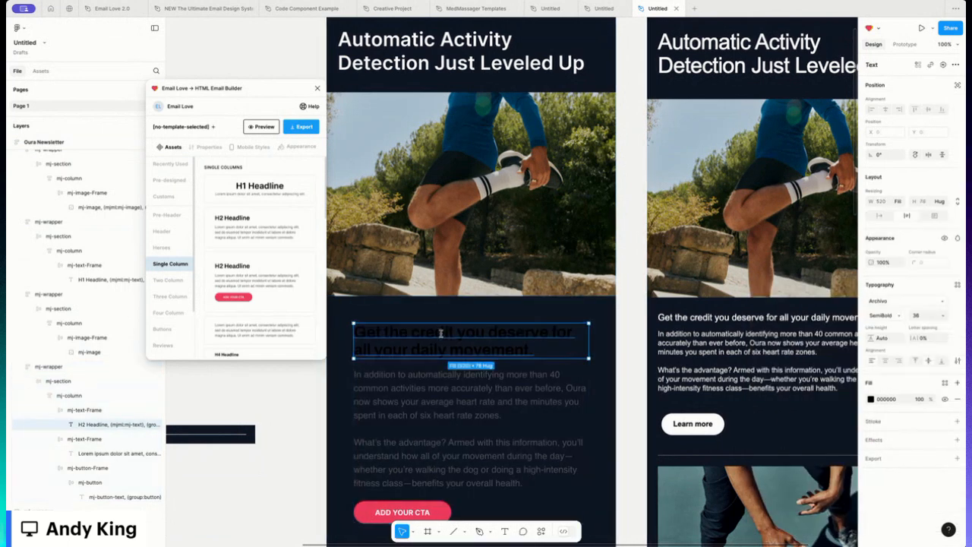
pyautogui.press('Return')
pyautogui.click(871, 399)
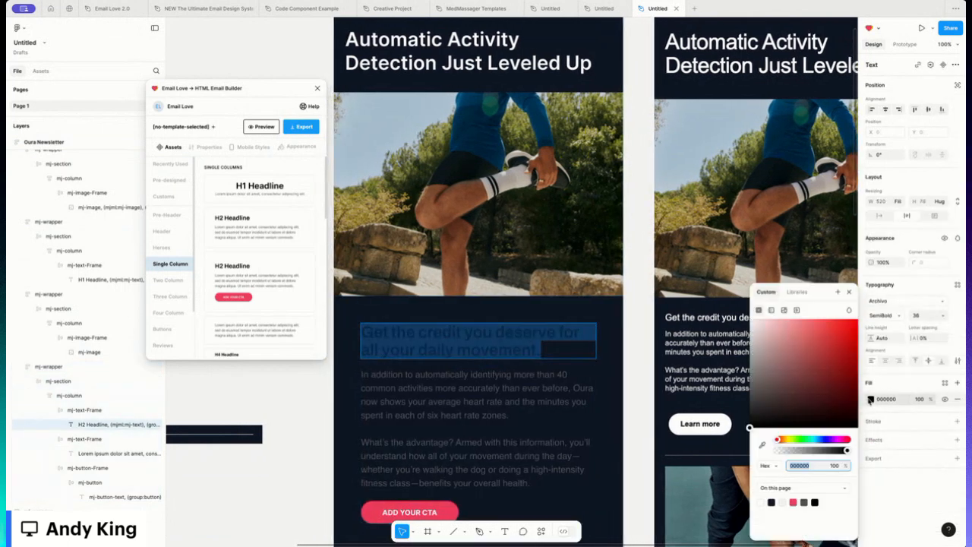
pyautogui.click(760, 502)
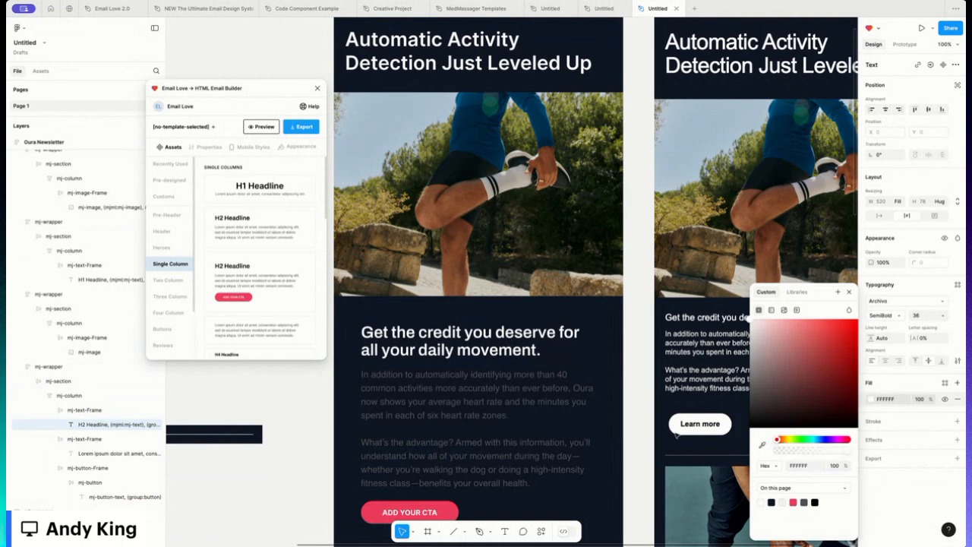
# - Set the body paragraph text colour to white (FFFFFF)
pyautogui.click(486, 416)
pyautogui.press('Return')
pyautogui.click(871, 400)
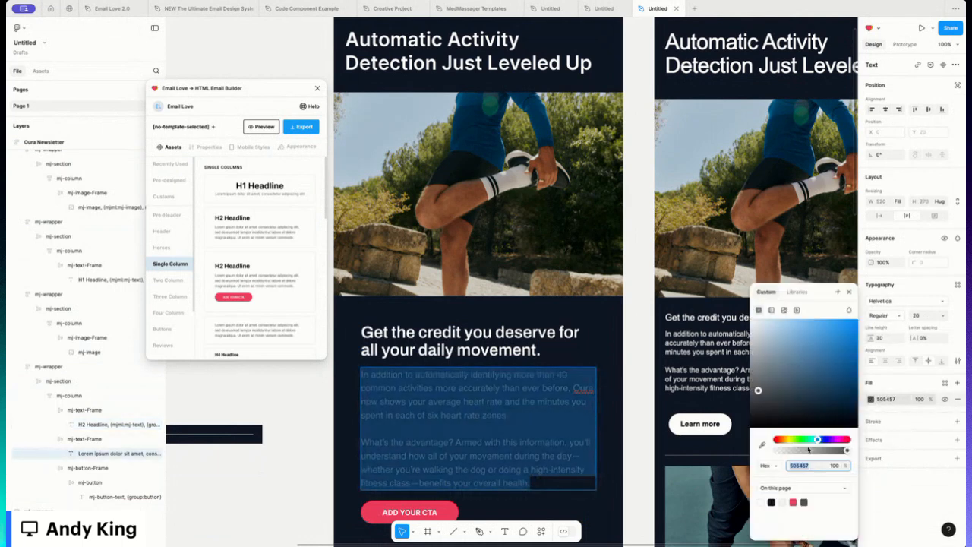
pyautogui.click(761, 501)
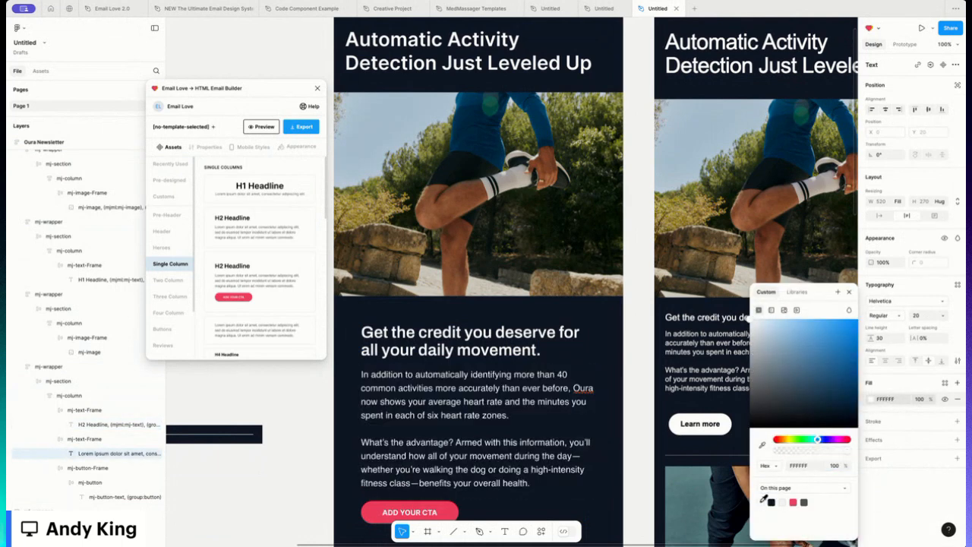
pyautogui.click(848, 293)
# - Set the body paragraph font size to 16 and its line height to 20
pyautogui.click(916, 316)
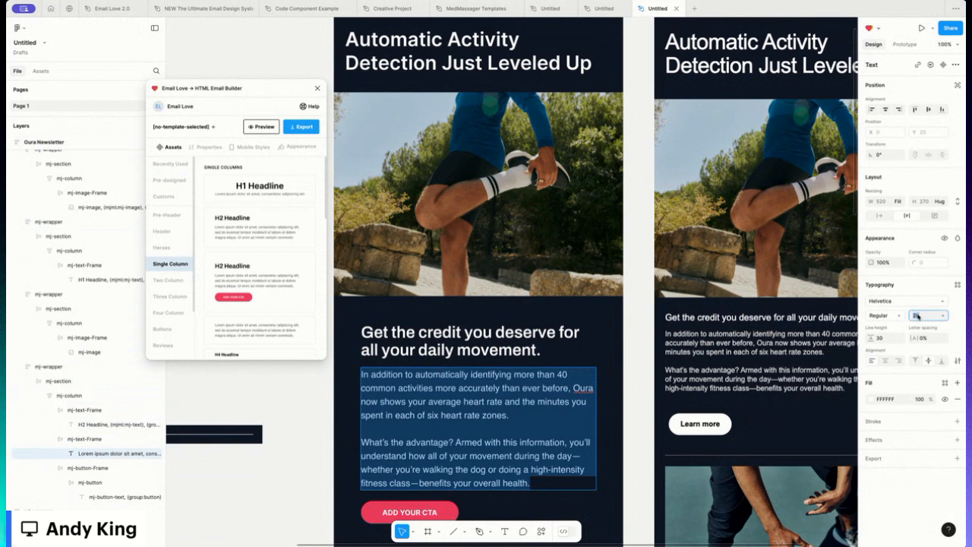
pyautogui.write('16')
pyautogui.press('Return')
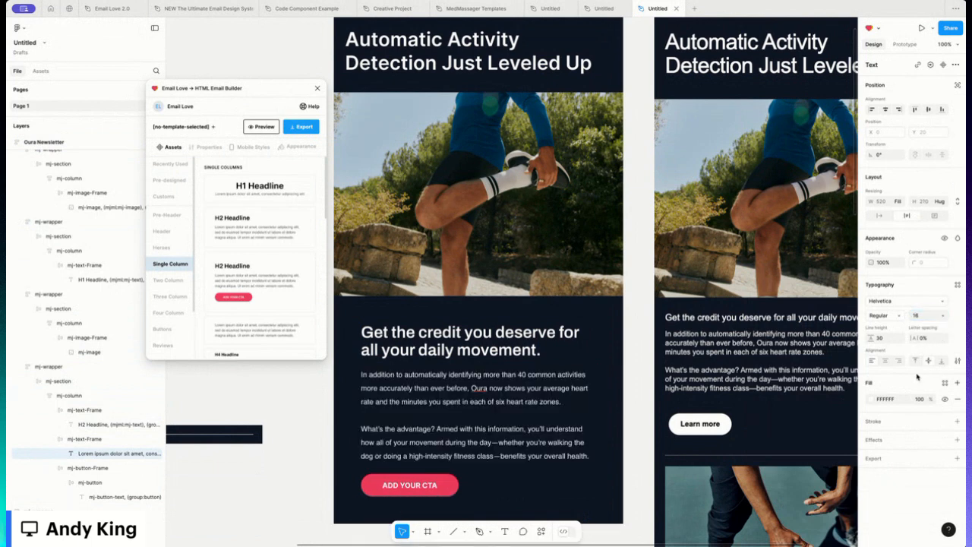
pyautogui.click(884, 338)
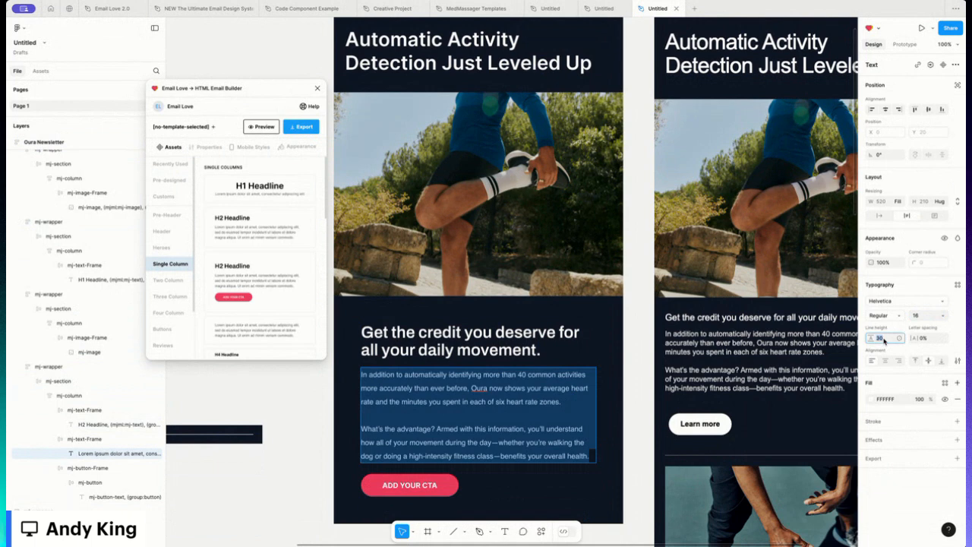
pyautogui.write('20')
pyautogui.press('Return')
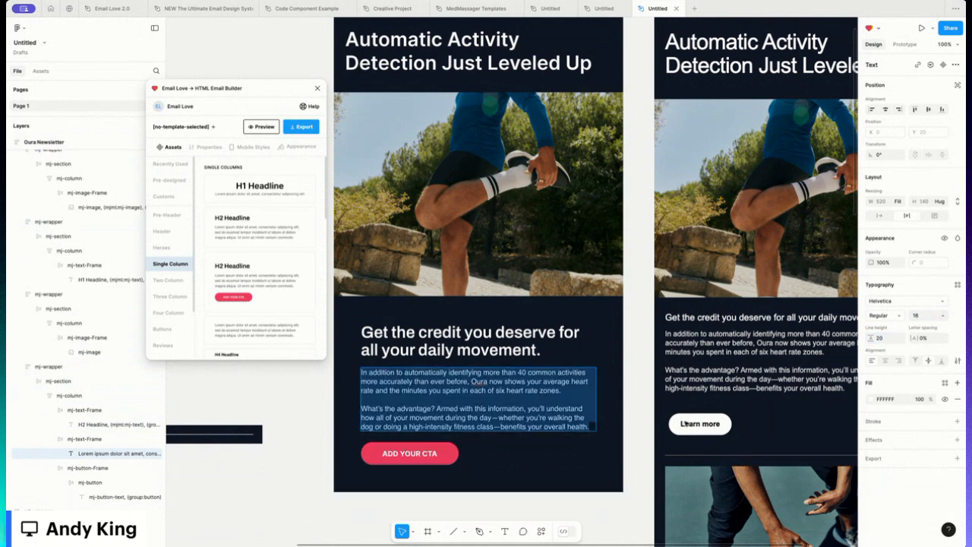
# - Set the H2 headline font size to 20
pyautogui.click(501, 340)
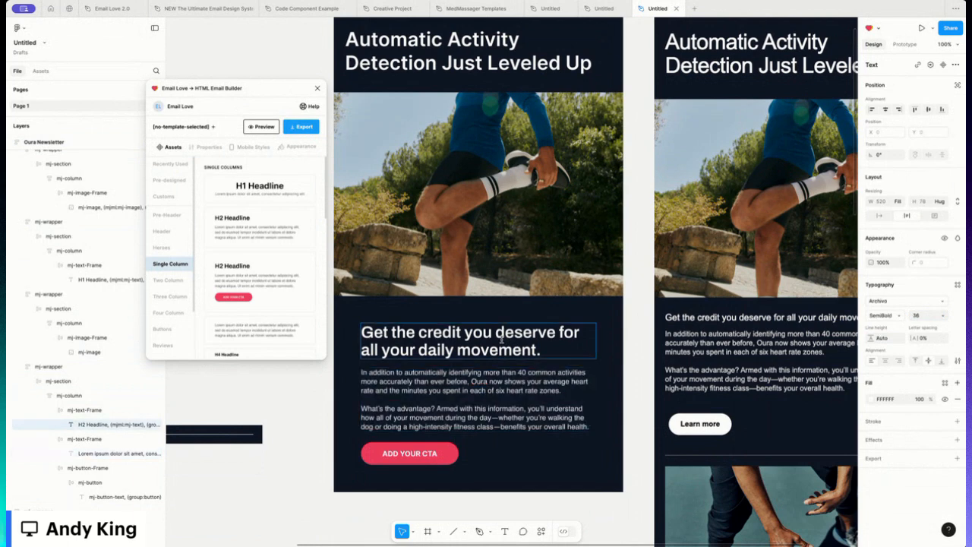
pyautogui.doubleClick(501, 340)
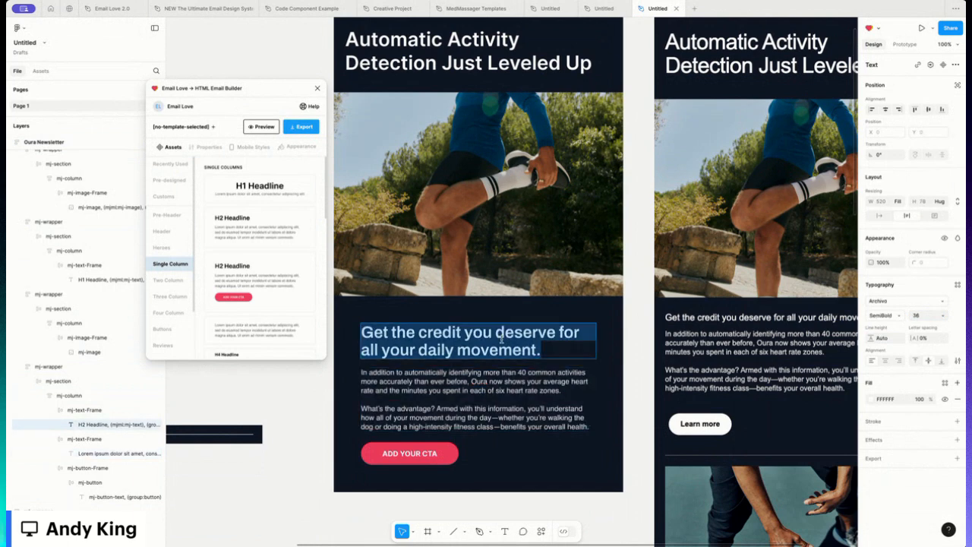
pyautogui.click(943, 316)
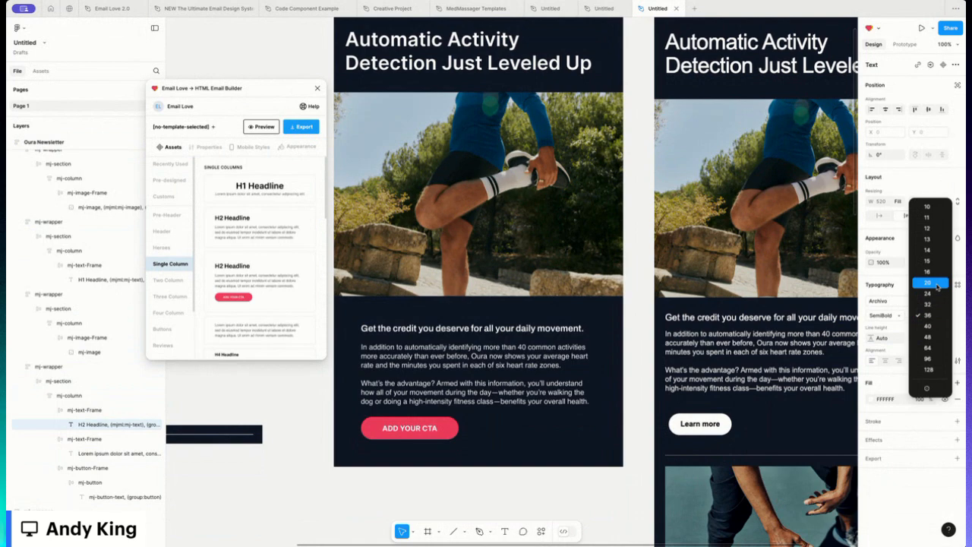
pyautogui.click(935, 283)
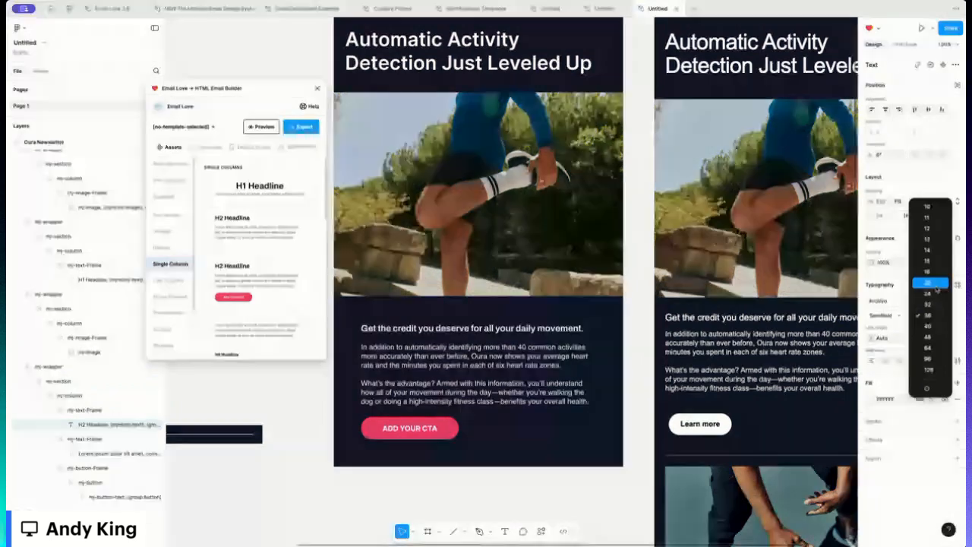
pyautogui.hscroll(2, 841, 332)
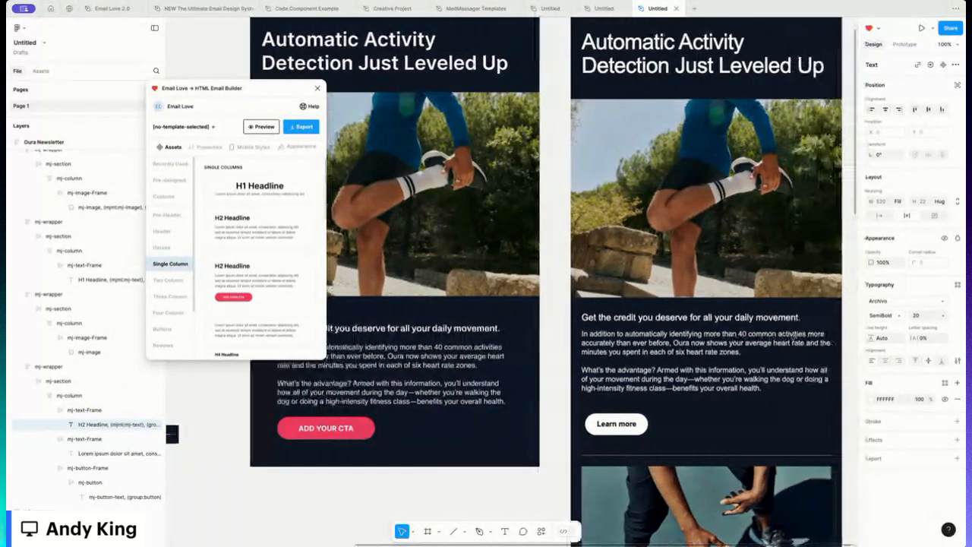
pyautogui.hscroll(1, 794, 337)
pyautogui.press('Return')
pyautogui.hscroll(-2, 793, 337)
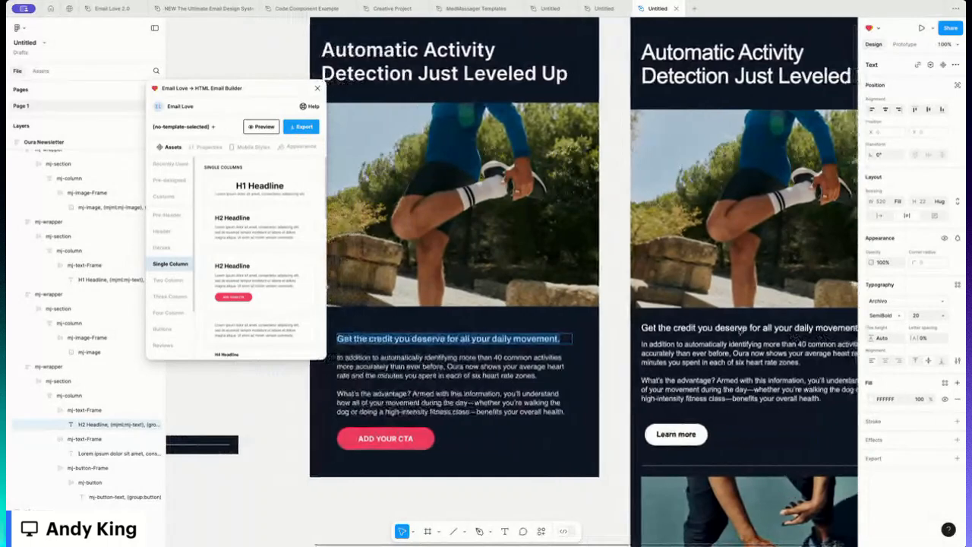
pyautogui.press('Escape')
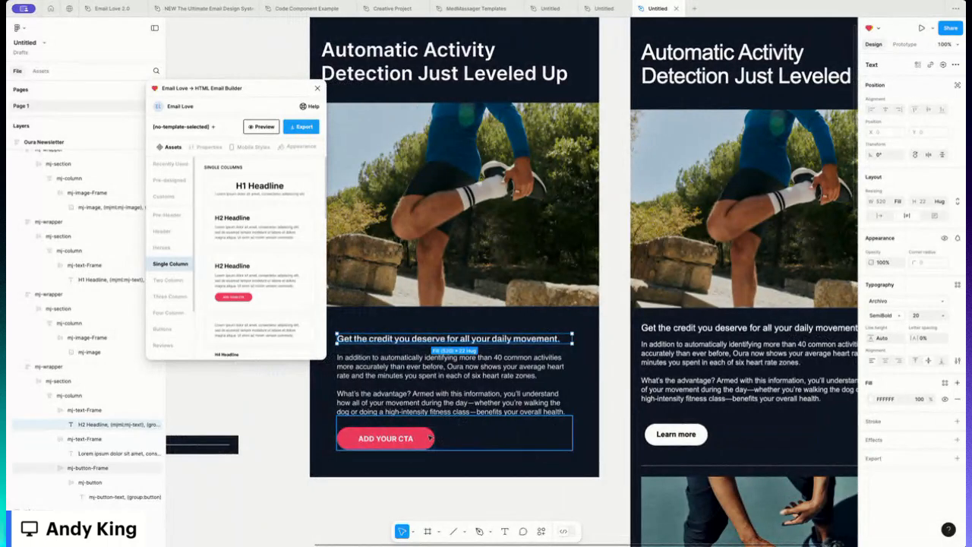
# - Set the CTA button's background fill to white
pyautogui.click(423, 438)
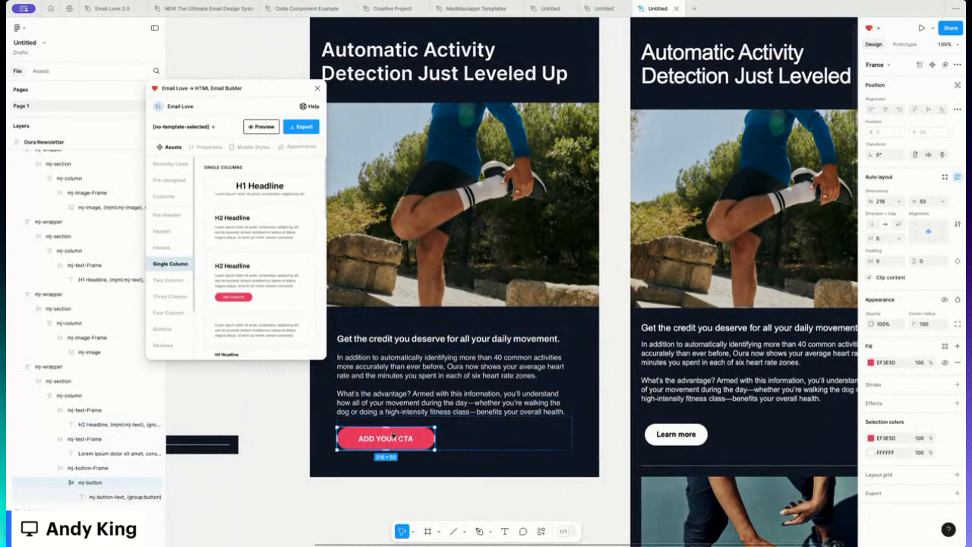
pyautogui.click(871, 363)
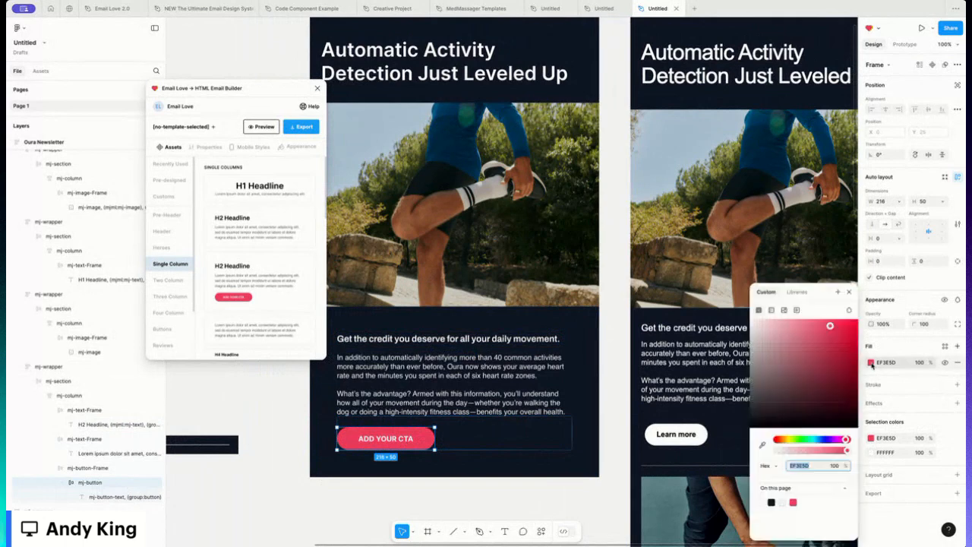
pyautogui.click(767, 501)
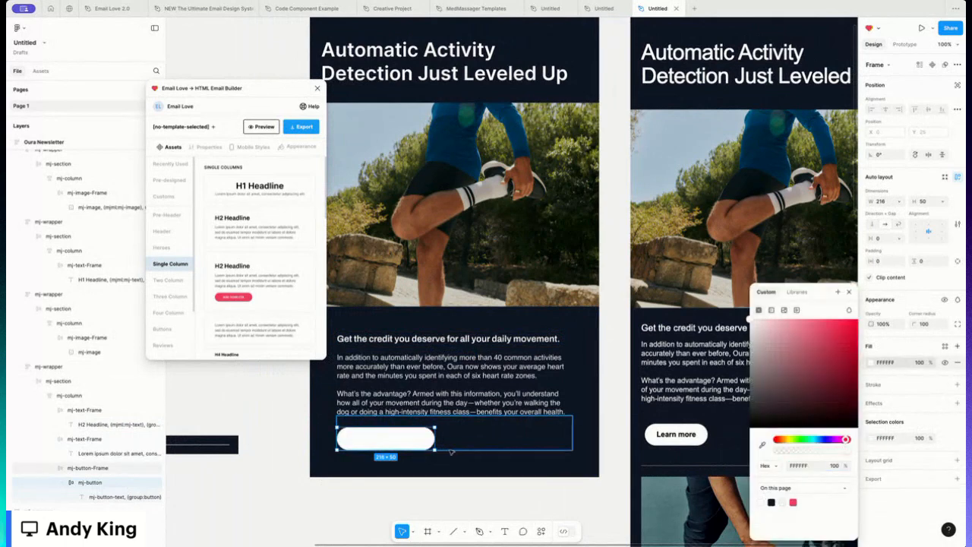
# - Recolour the button label black (000000) and change its text to Learn more
pyautogui.doubleClick(385, 439)
pyautogui.doubleClick(383, 439)
pyautogui.hotkey('ctrl', 'a')
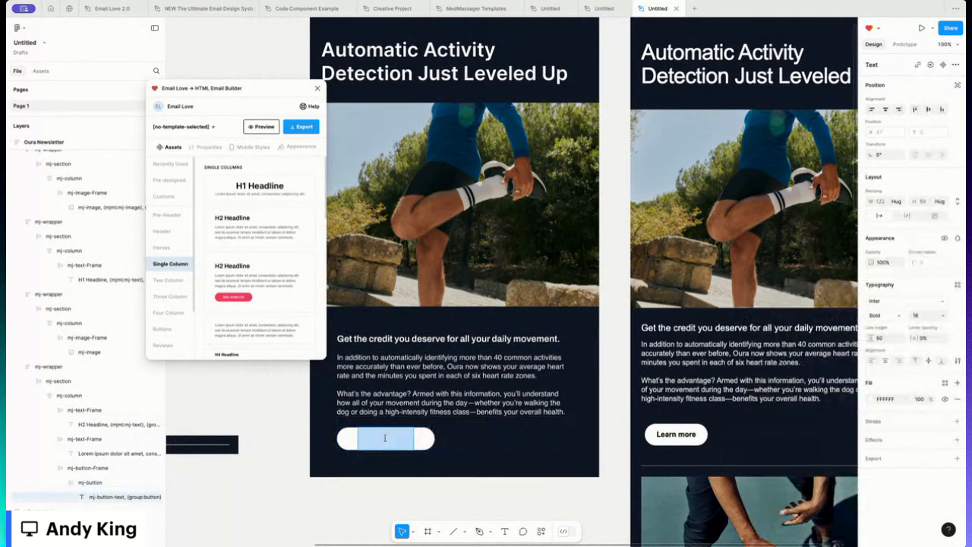
pyautogui.click(868, 401)
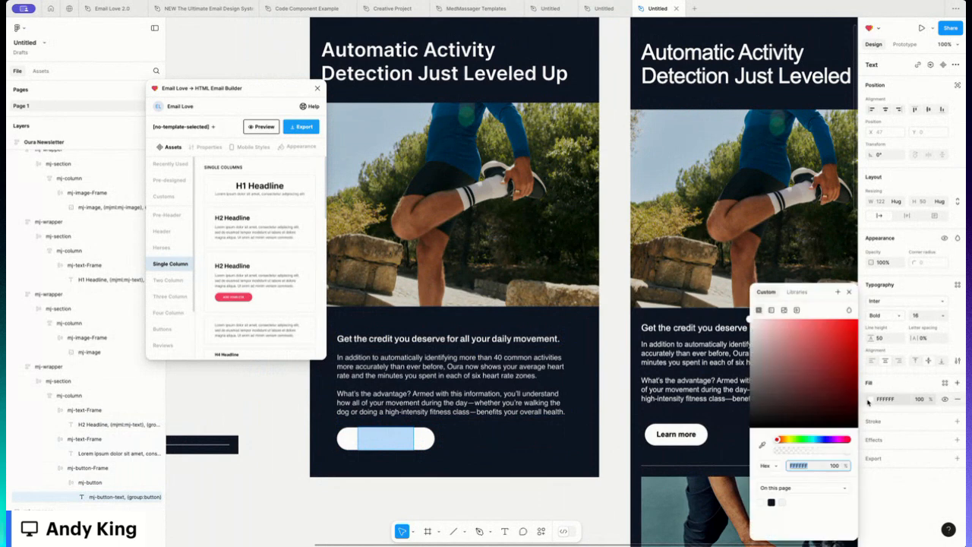
pyautogui.click(772, 502)
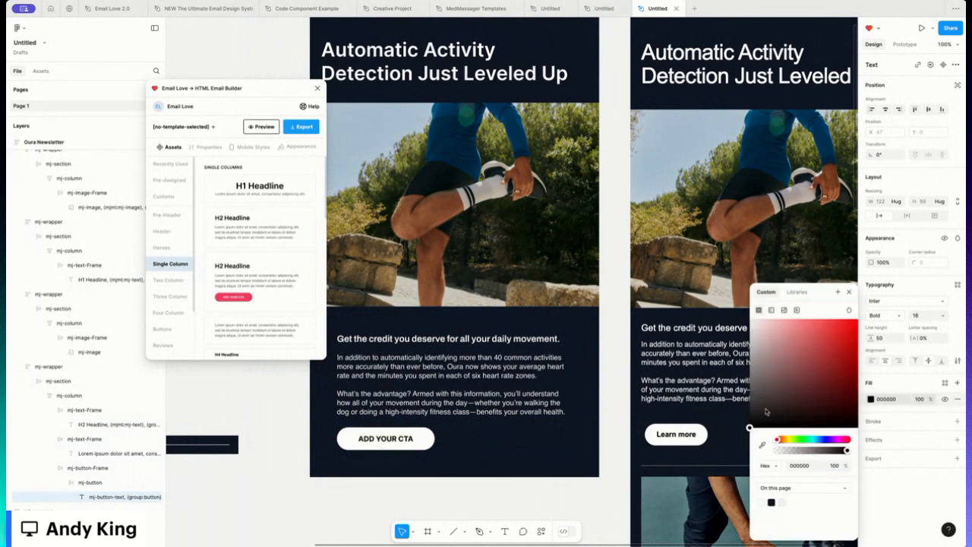
pyautogui.click(849, 292)
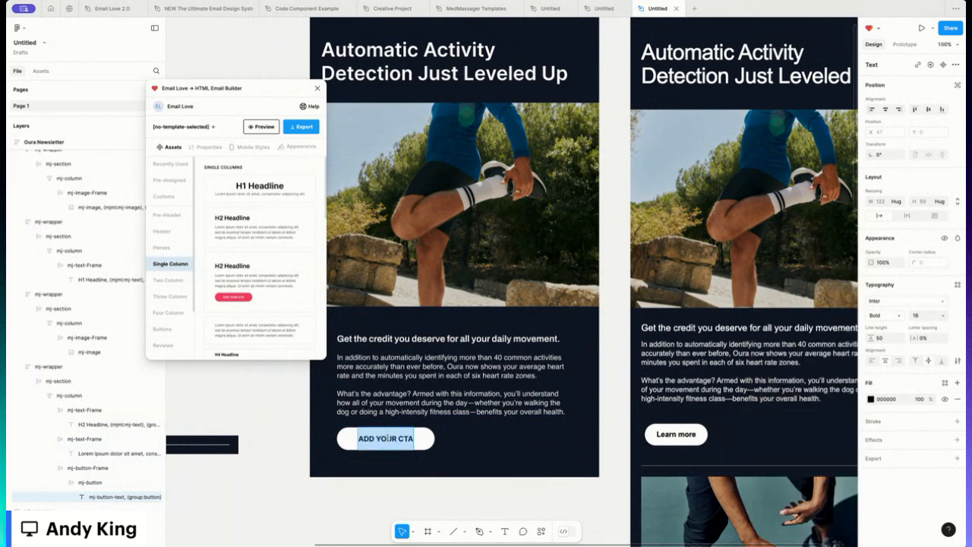
pyautogui.write('Learn')
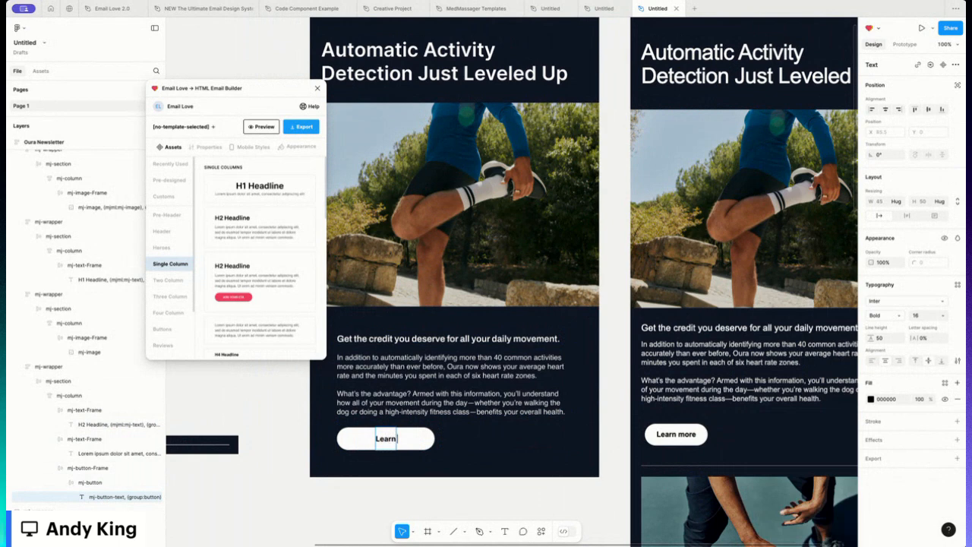
pyautogui.write(' more')
# - Resize the button narrower to about 144 wide
pyautogui.click(427, 438)
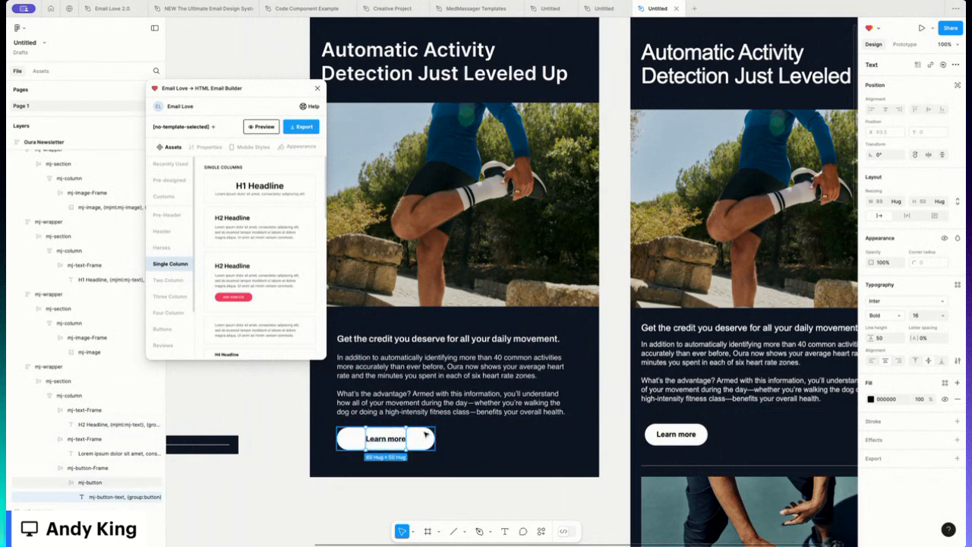
pyautogui.moveTo(432, 438); pyautogui.dragTo(401, 438)
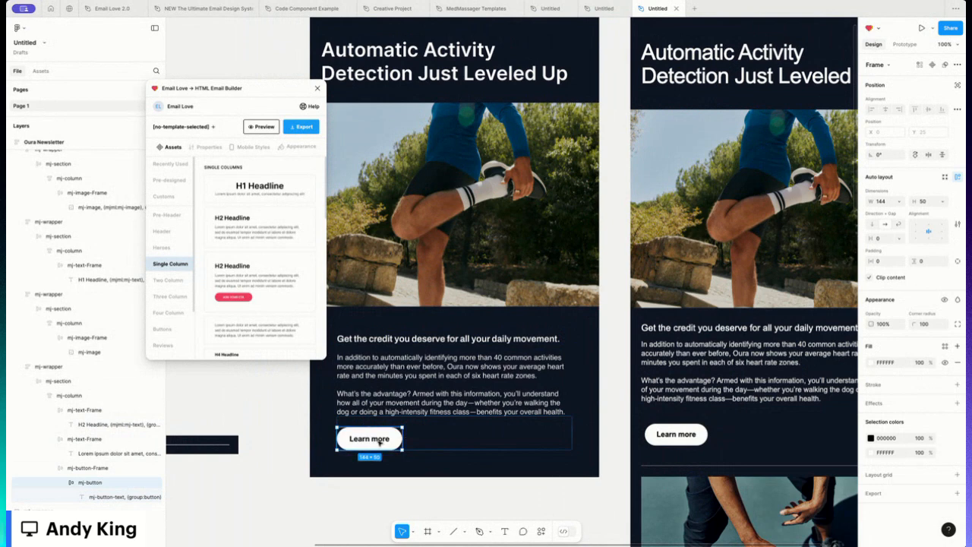
pyautogui.click(407, 495)
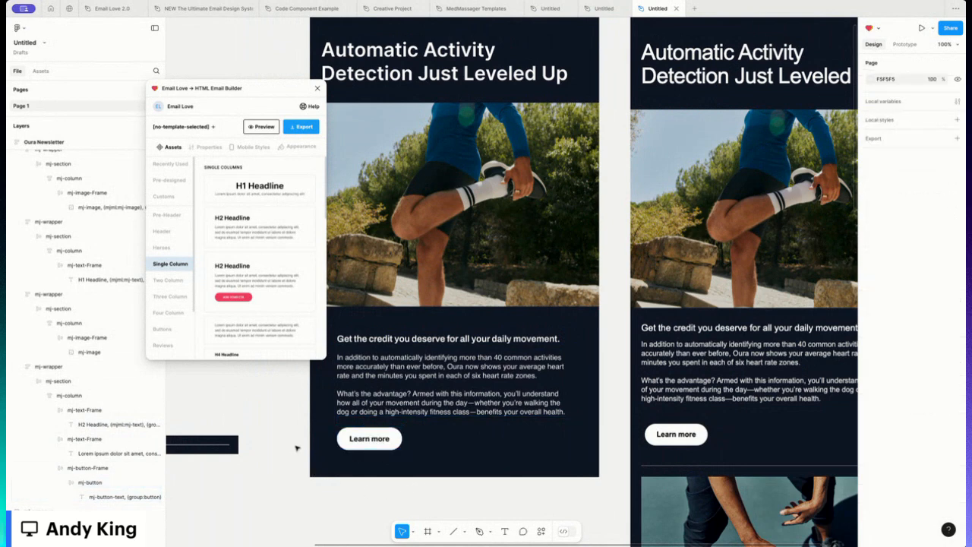
# - Set the body text section's horizontal padding to 25
pyautogui.hscroll(-2, 345, 366)
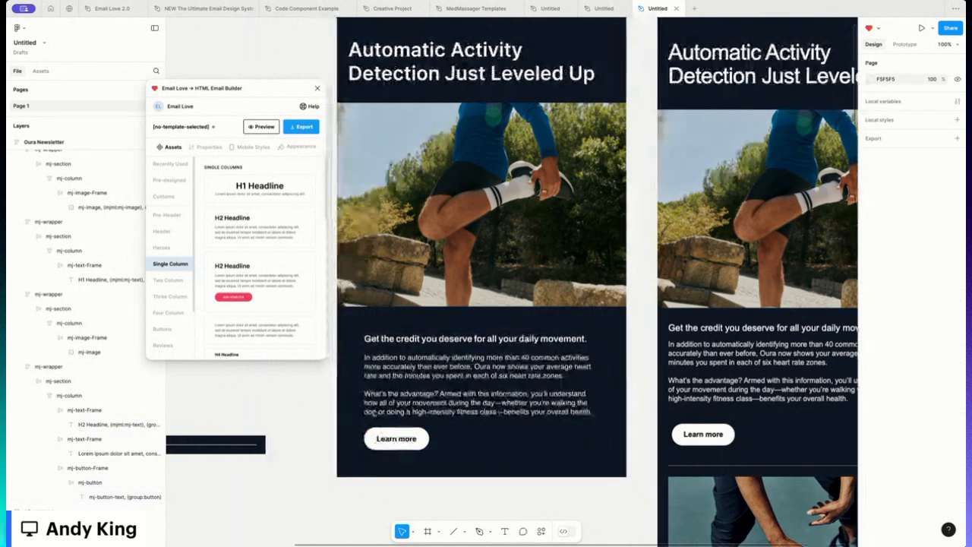
pyautogui.click(354, 362)
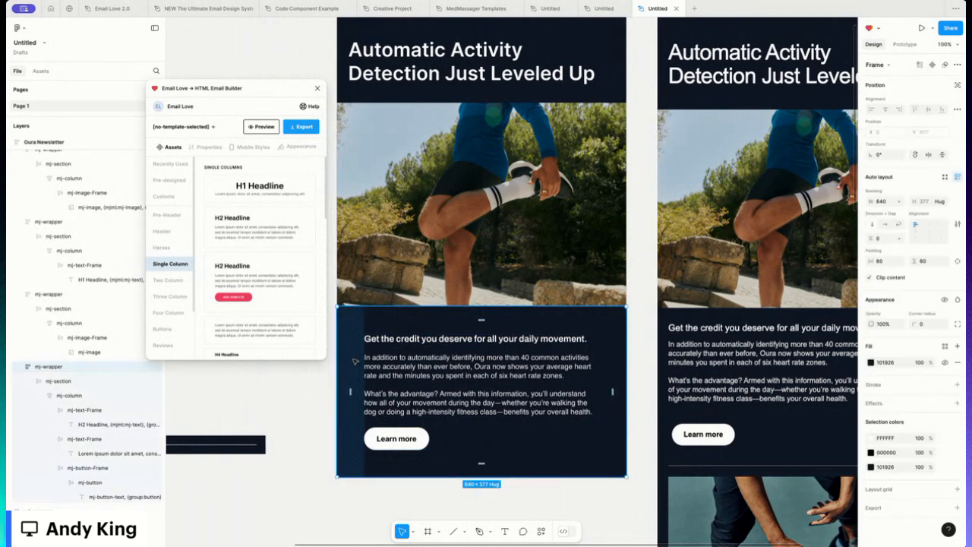
pyautogui.click(883, 261)
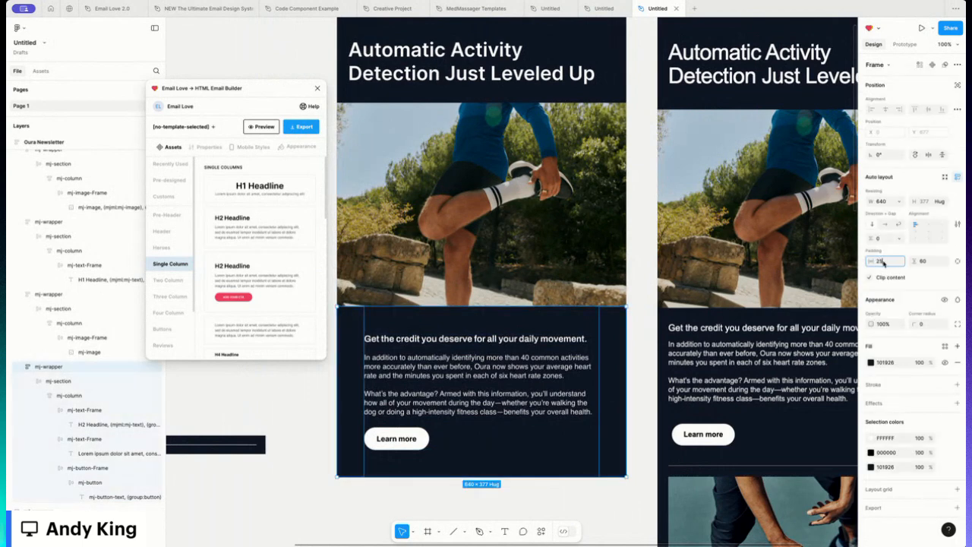
# - Make the text column fill its container's width
pyautogui.click(460, 385)
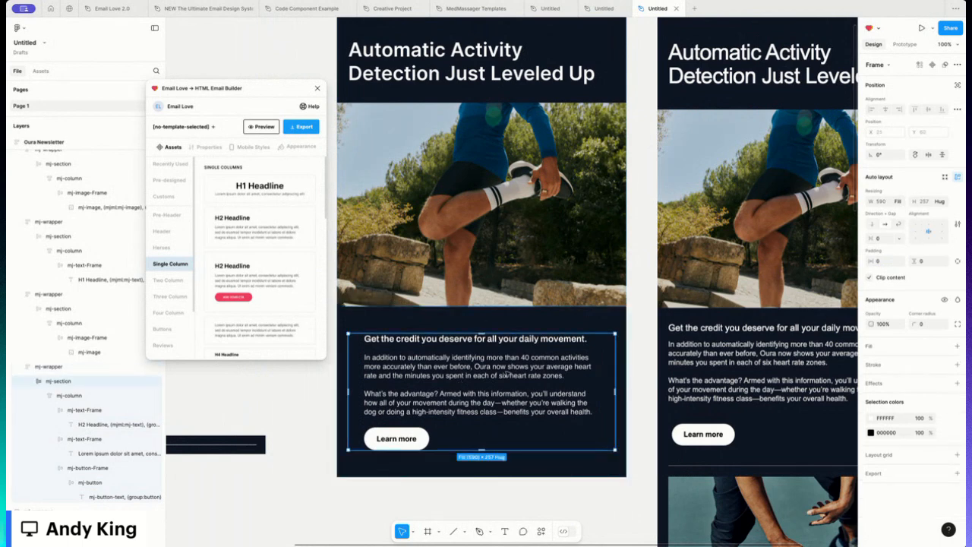
pyautogui.click(507, 374)
pyautogui.click(900, 202)
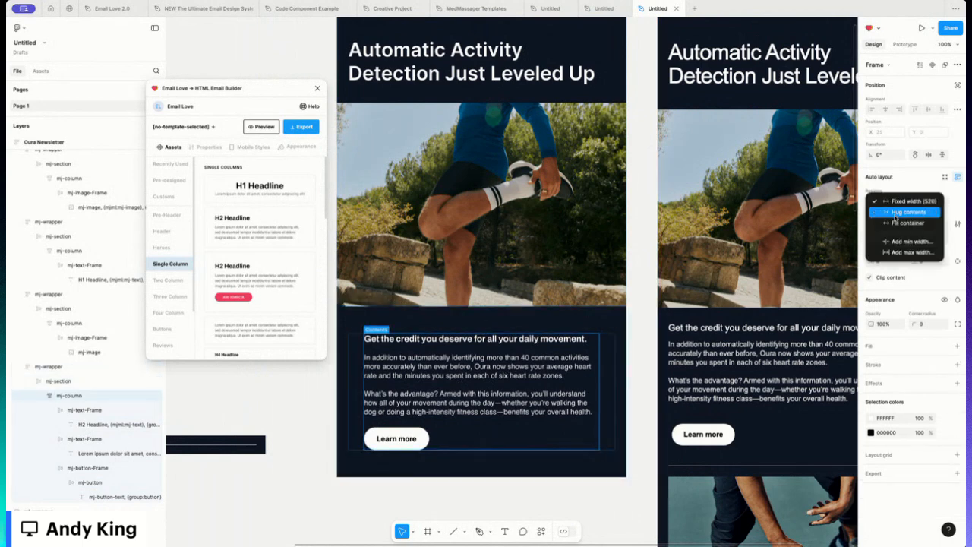
pyautogui.click(900, 222)
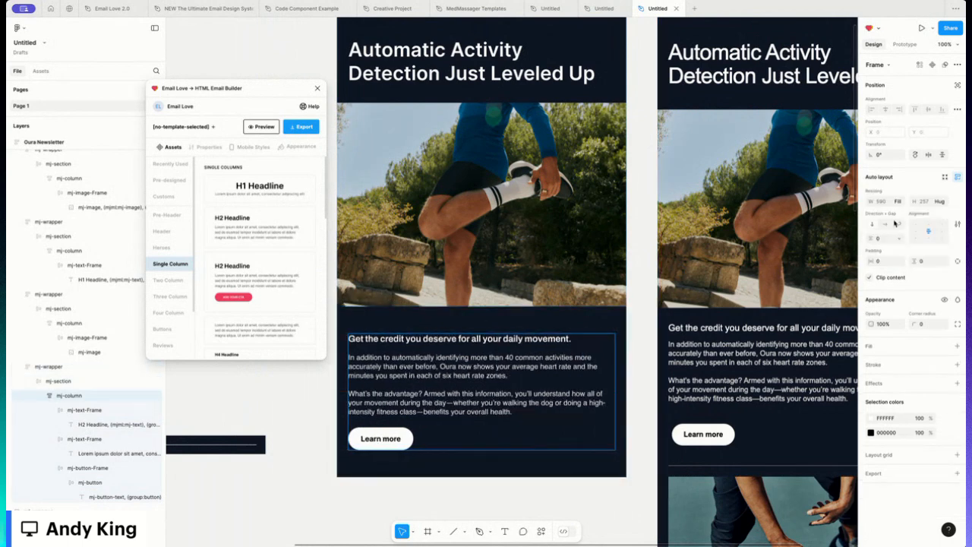
# - Set the body text section's top padding to 30
pyautogui.click(466, 321)
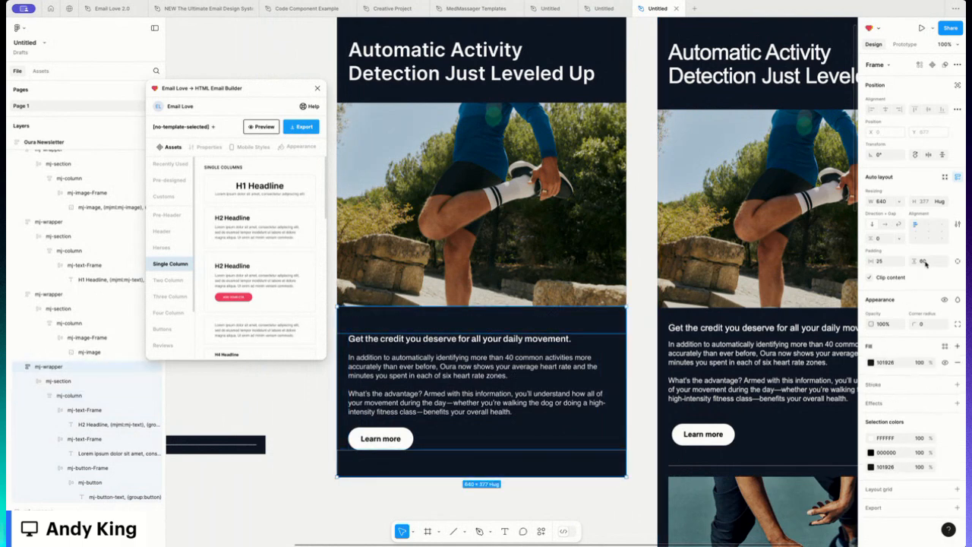
pyautogui.click(925, 263)
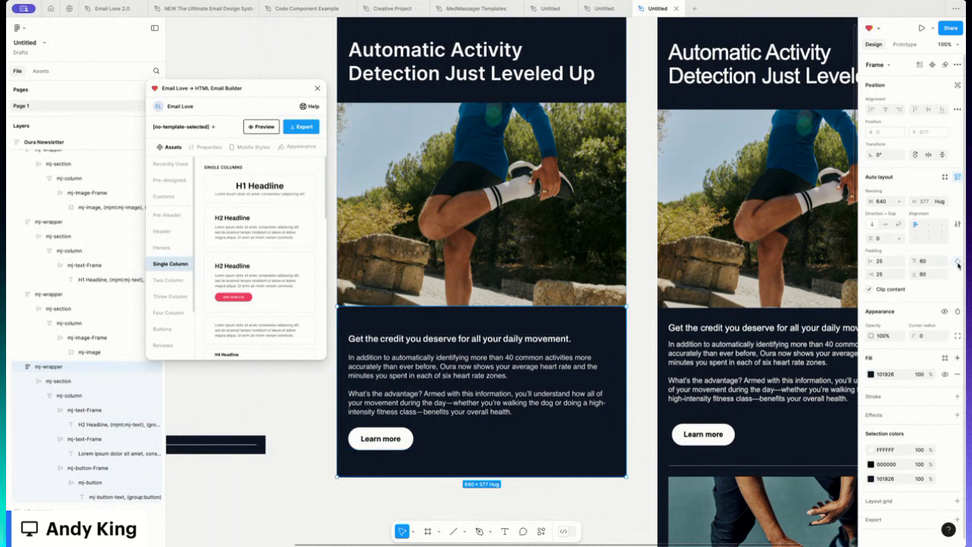
pyautogui.write('2')
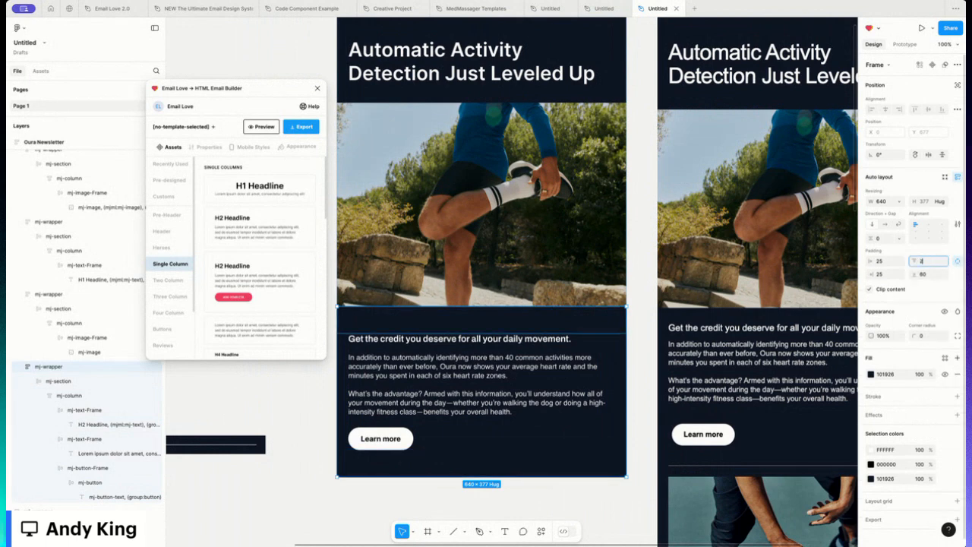
pyautogui.press('Return')
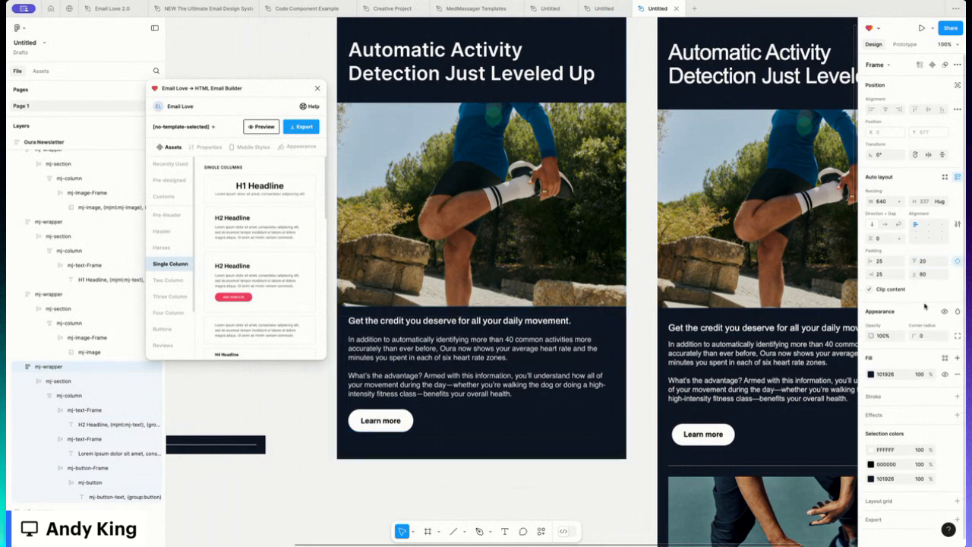
pyautogui.click(923, 261)
pyautogui.write('30')
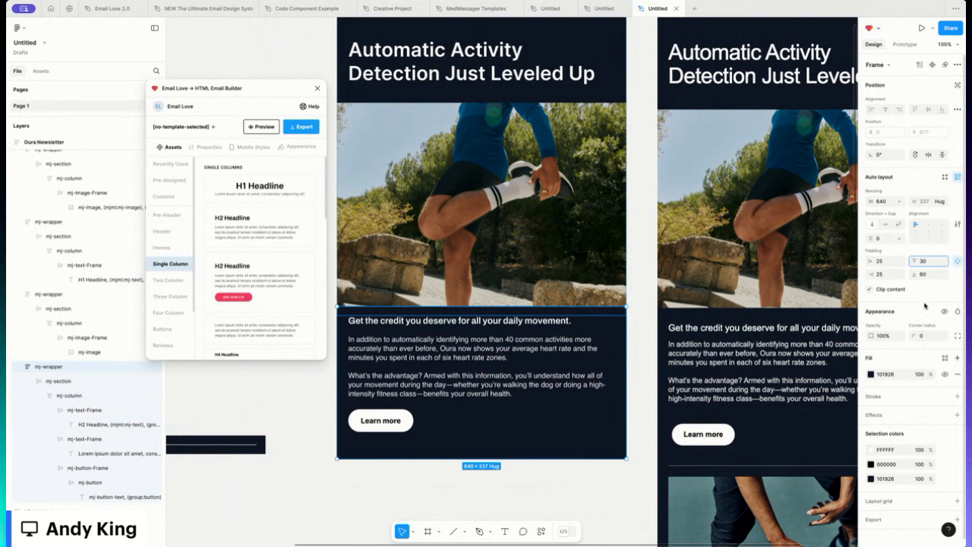
pyautogui.press('Return')
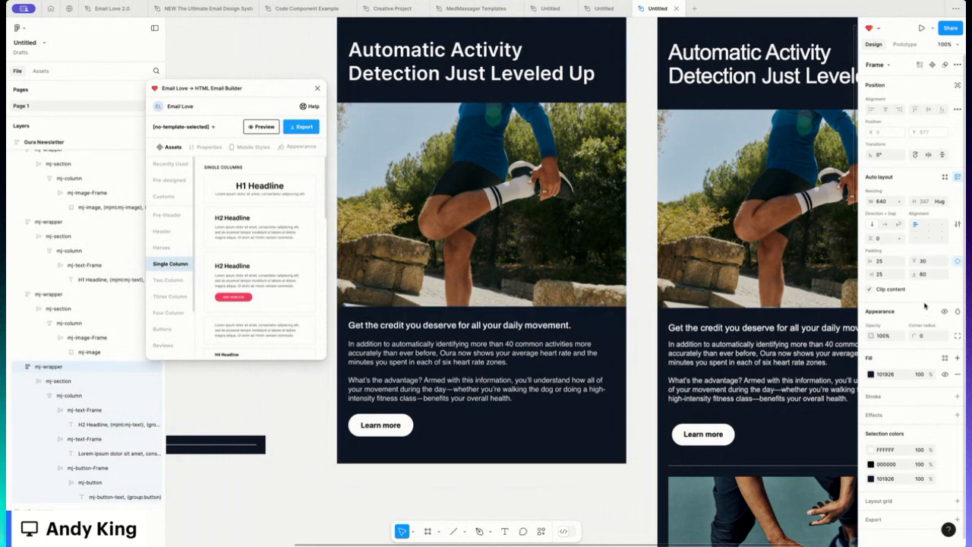
# - Set the paragraph text frame's bottom padding to 20
pyautogui.doubleClick(477, 395)
pyautogui.doubleClick(477, 395)
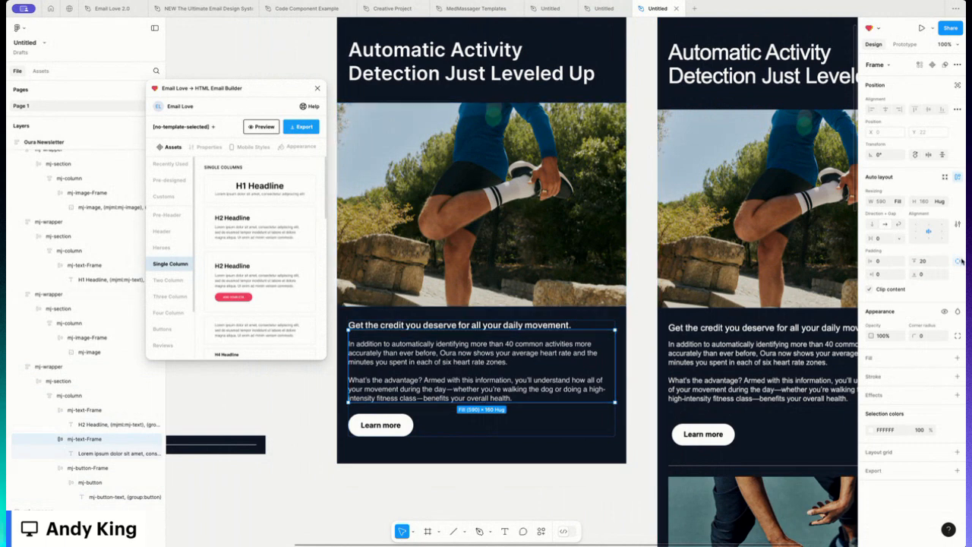
pyautogui.click(928, 275)
pyautogui.write('20')
pyautogui.press('Return')
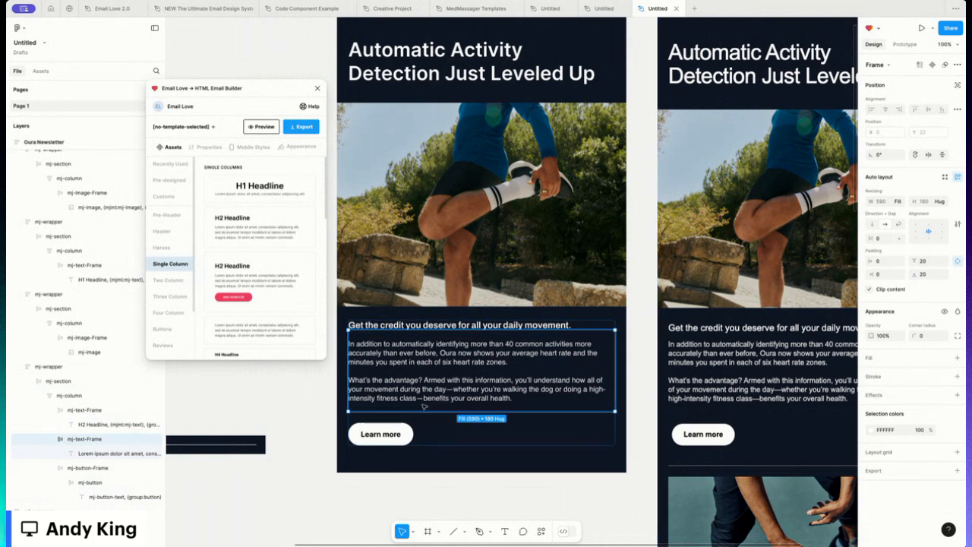
pyautogui.click(410, 497)
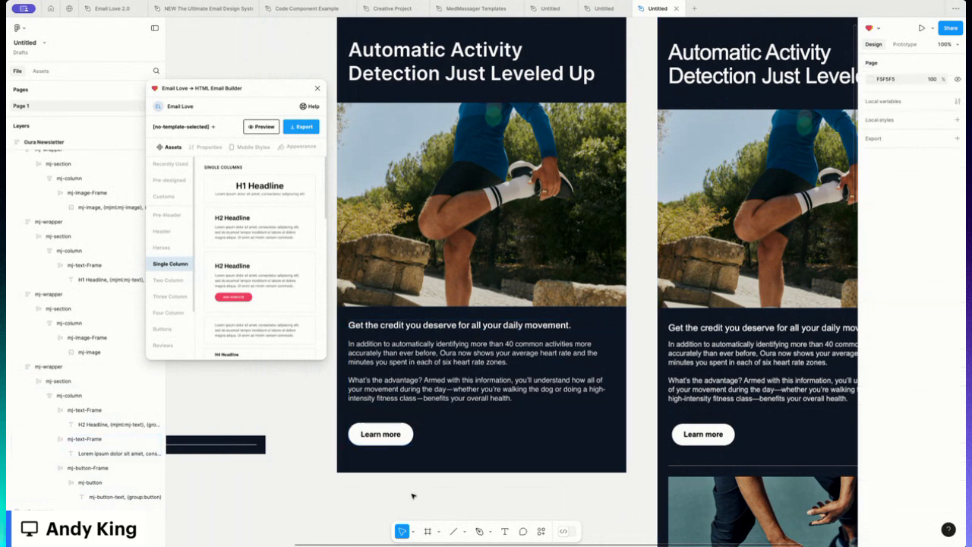
# - Set the body text section's bottom padding to 30
pyautogui.click(461, 460)
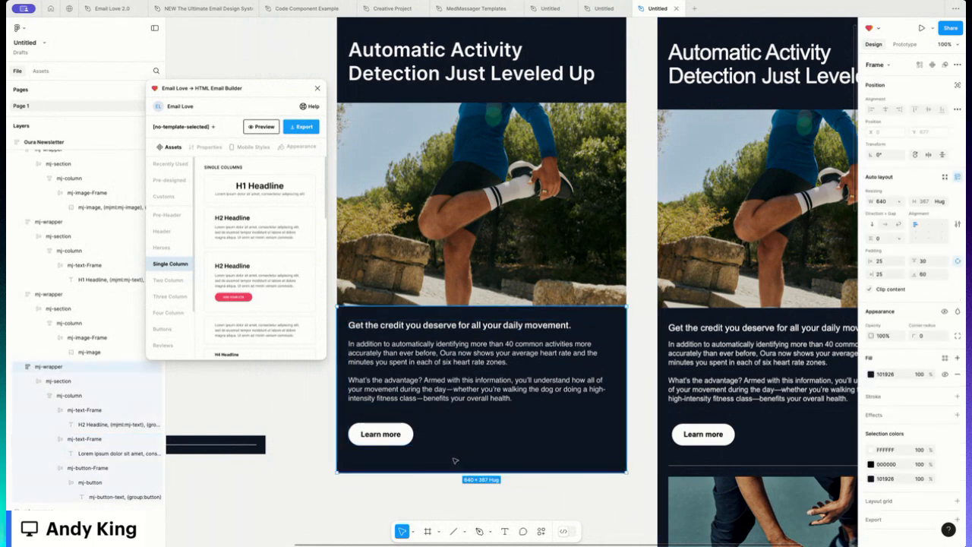
pyautogui.click(928, 276)
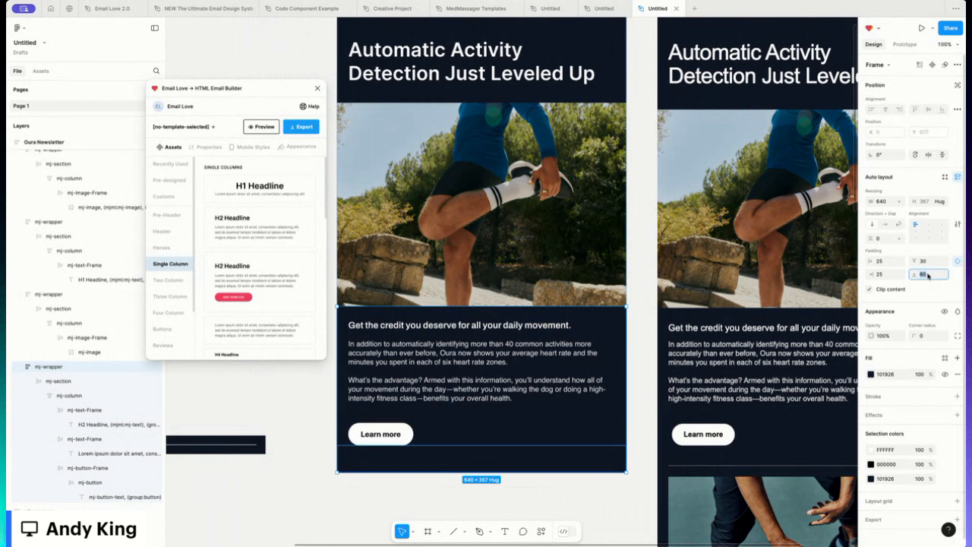
pyautogui.write('30')
pyautogui.press('Return')
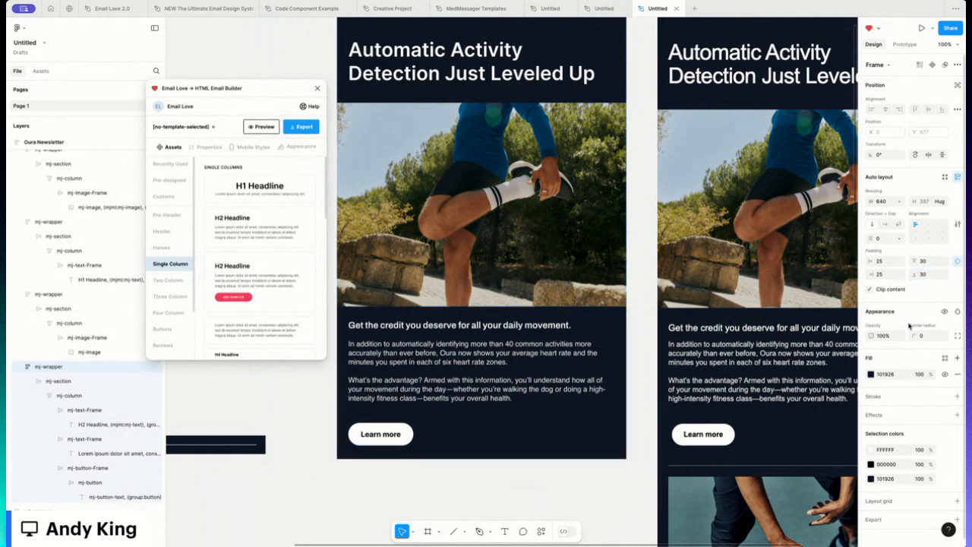
pyautogui.click(318, 417)
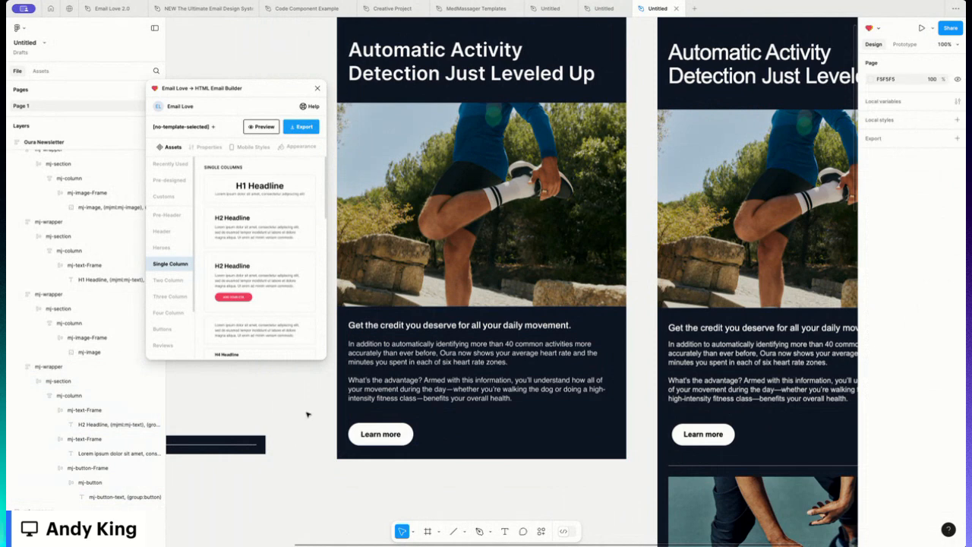
# - Move the divider wrapper into the email directly beneath the Learn more button section
pyautogui.hscroll(-5, 250, 440)
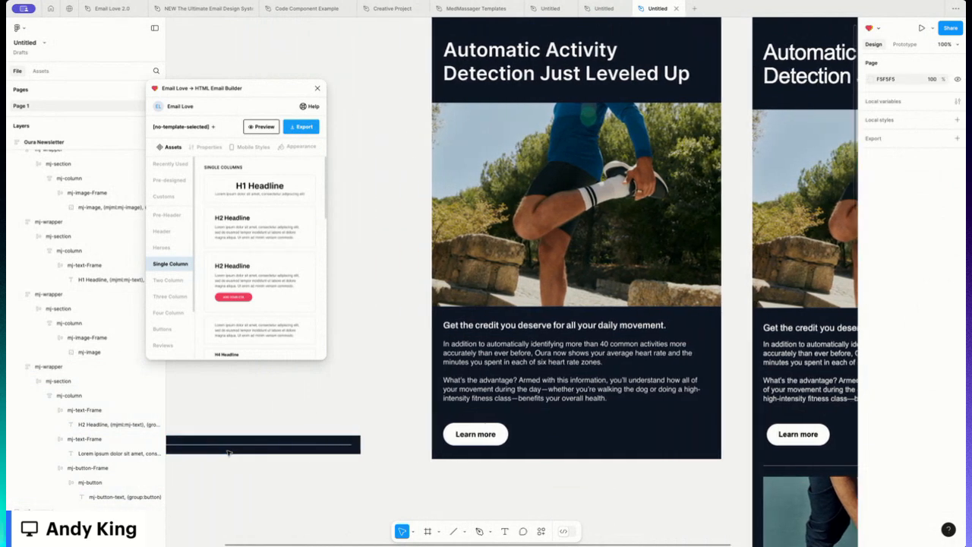
pyautogui.hscroll(-2, 228, 453)
pyautogui.hscroll(-2, 228, 453)
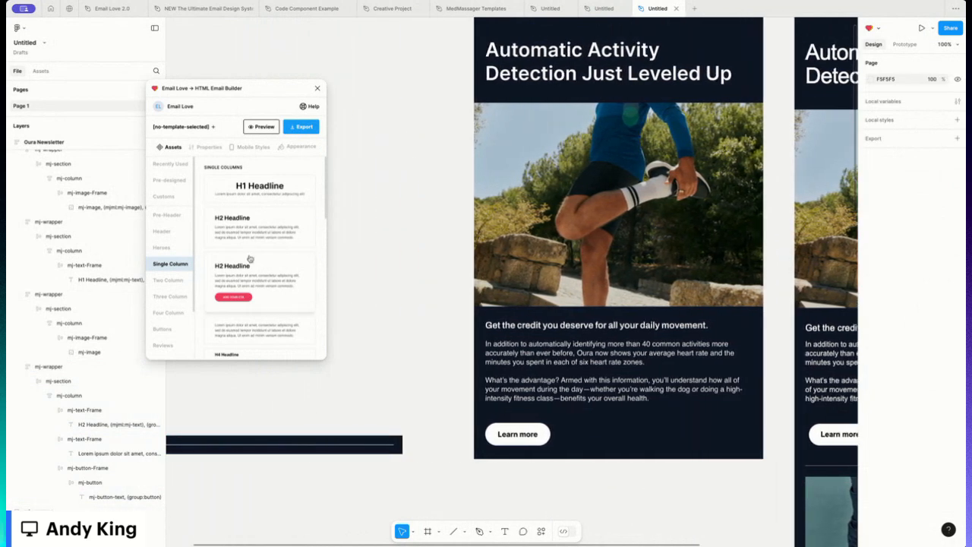
pyautogui.hscroll(-3, 189, 437)
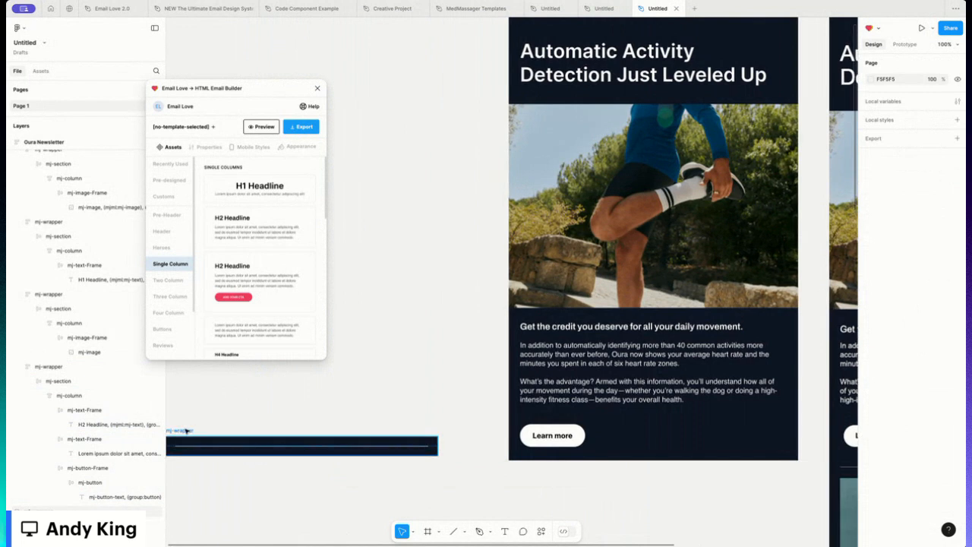
pyautogui.moveTo(186, 431)
pyautogui.mouseDown()
pyautogui.moveTo(536, 473)
pyautogui.moveTo(533, 448)
pyautogui.moveTo(173, 432)
pyautogui.moveTo(196, 421)
pyautogui.mouseUp()
pyautogui.moveTo(214, 414); pyautogui.dragTo(527, 460)
pyautogui.hscroll(3, 455, 444)
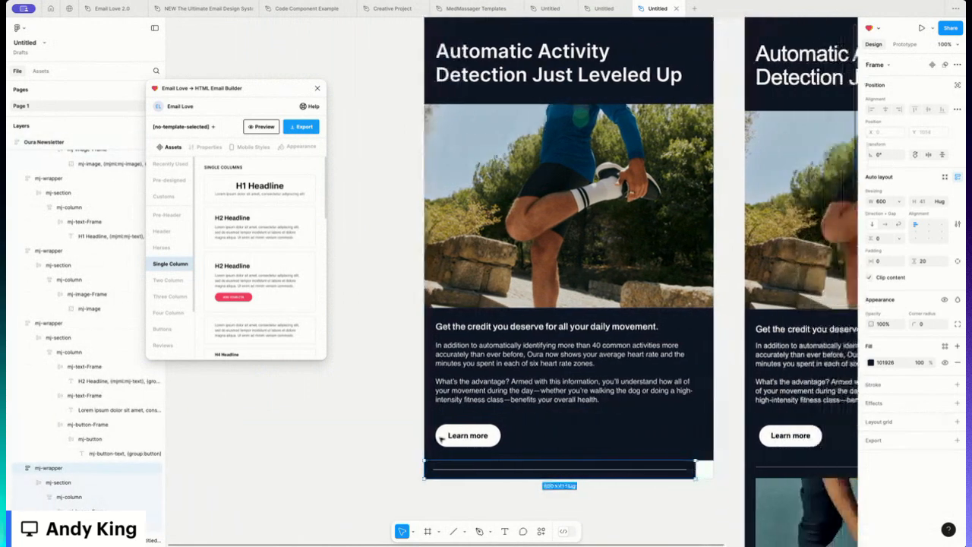
pyautogui.hscroll(5, 441, 439)
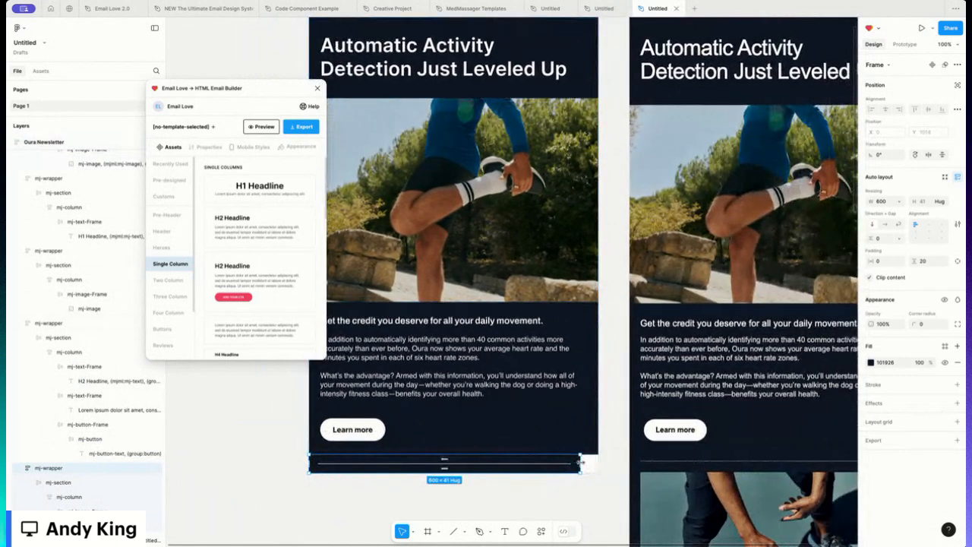
# - Stretch the divider wrapper to the email's full 640 width
pyautogui.moveTo(580, 464); pyautogui.dragTo(598, 461)
pyautogui.hscroll(-1, 297, 448)
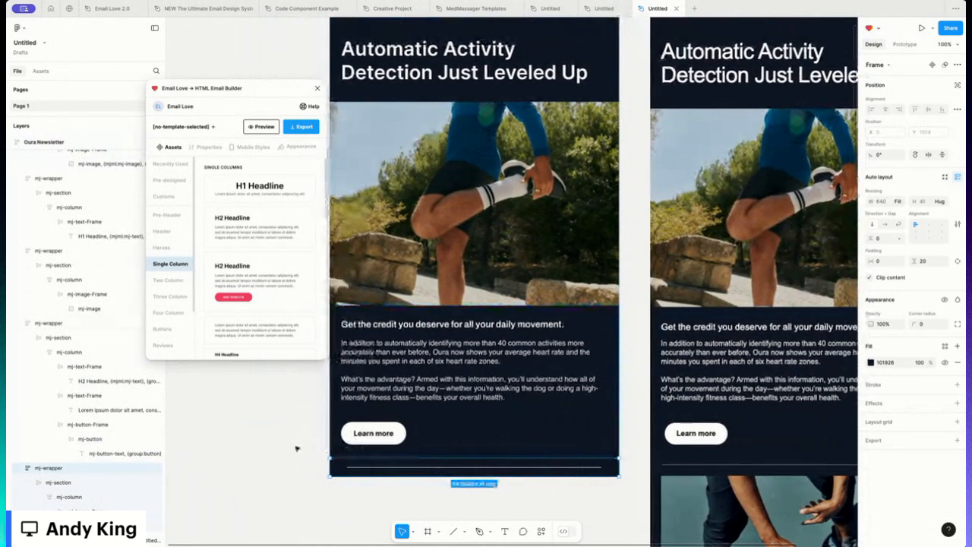
pyautogui.click(297, 448)
pyautogui.scroll(-2, 297, 448)
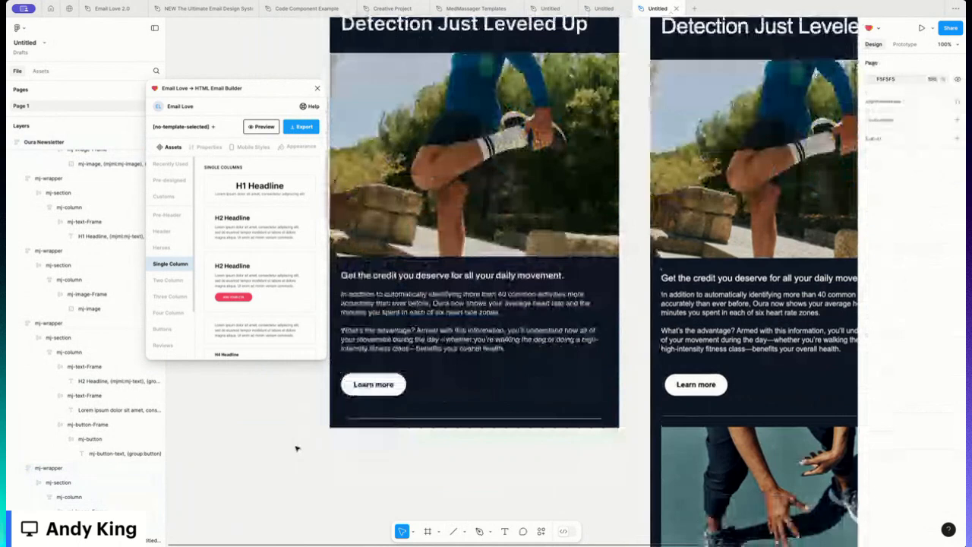
pyautogui.scroll(7, 297, 448)
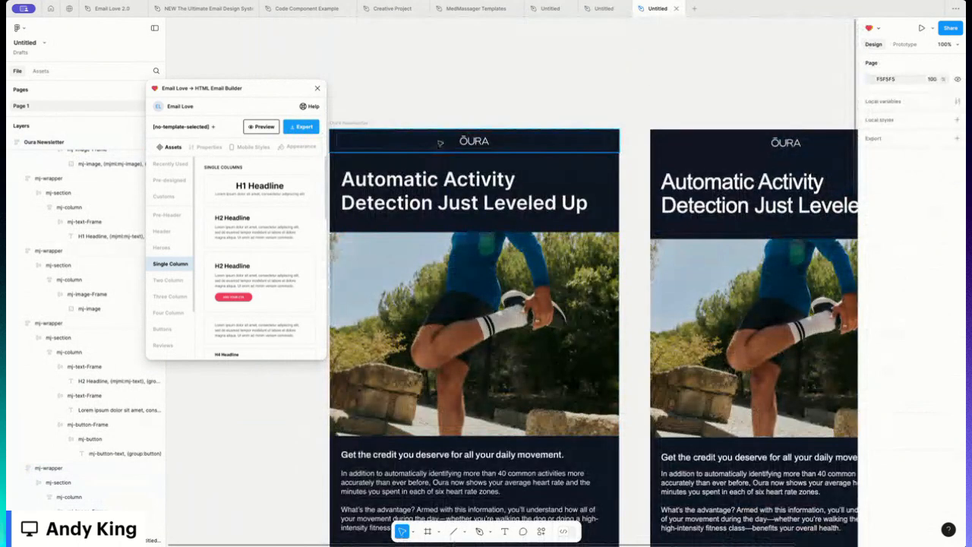
# - Switch the logo header section to individual padding and set its top padding to 15
pyautogui.click(529, 143)
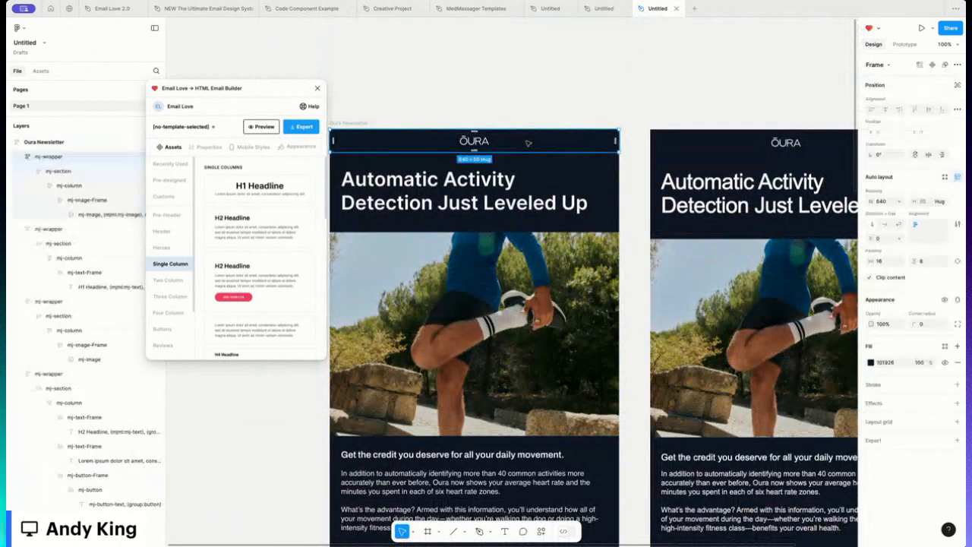
pyautogui.click(957, 260)
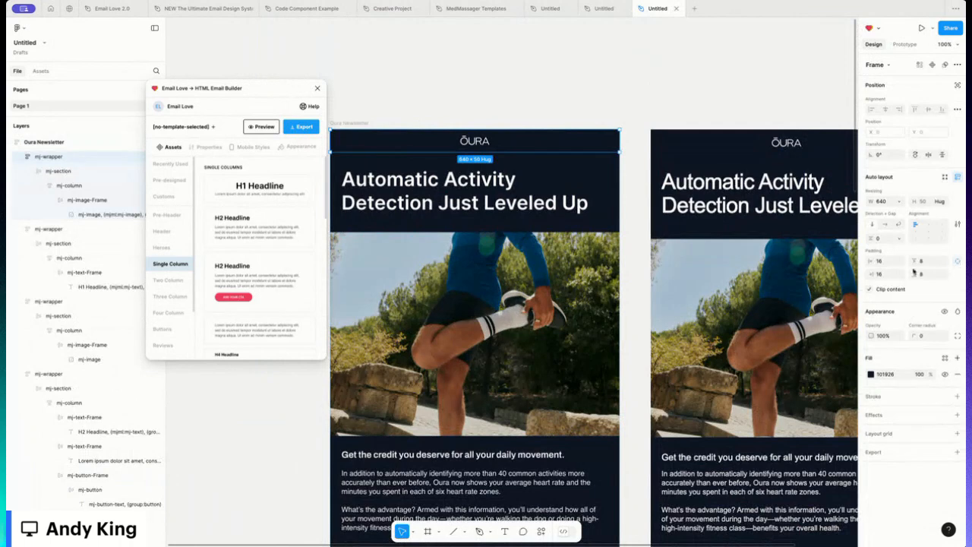
pyautogui.click(925, 261)
pyautogui.write('1')
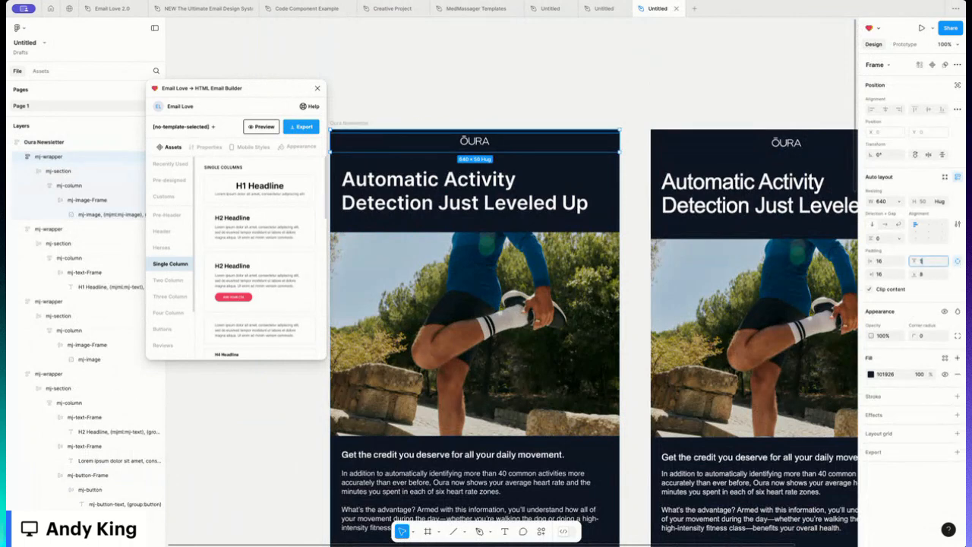
pyautogui.write('5')
pyautogui.press('Return')
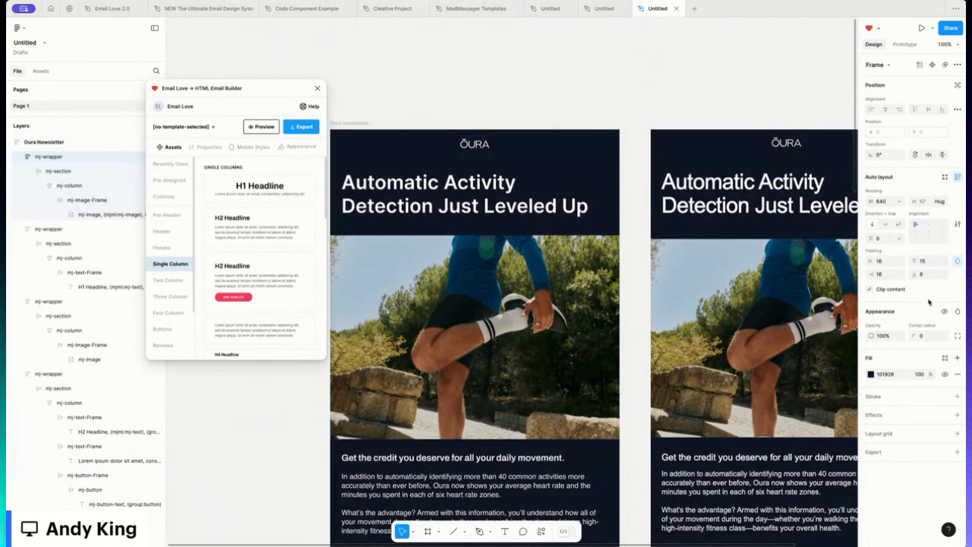
pyautogui.hscroll(-1, 407, 90)
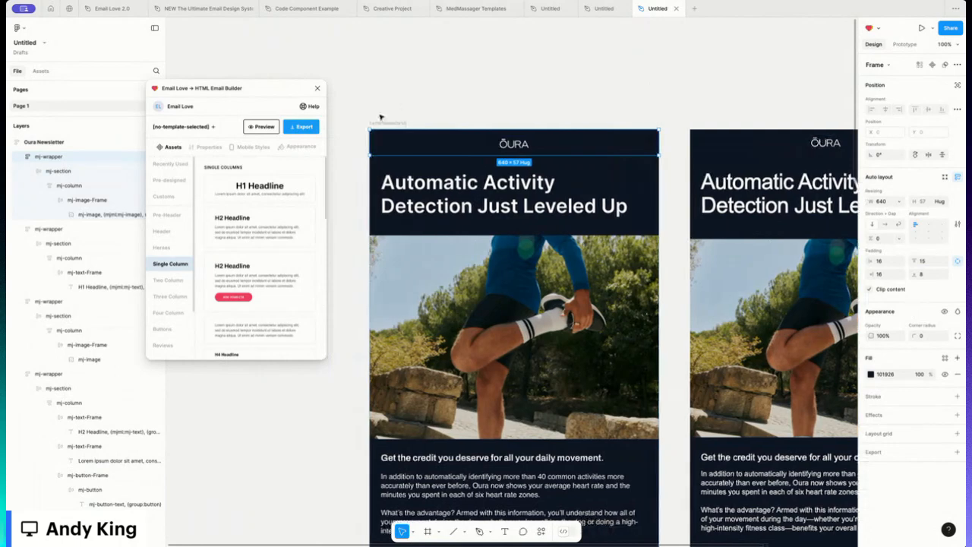
# - Preview the Oura Newsletter email in the plugin's desktop preview and scroll through it
pyautogui.click(386, 123)
pyautogui.click(261, 126)
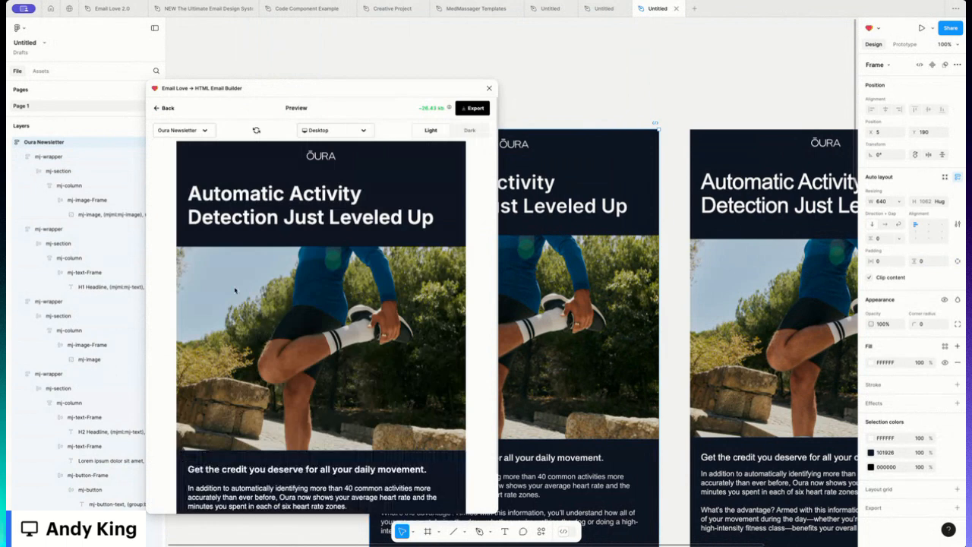
pyautogui.scroll(-3, 232, 287)
pyautogui.scroll(-2, 233, 287)
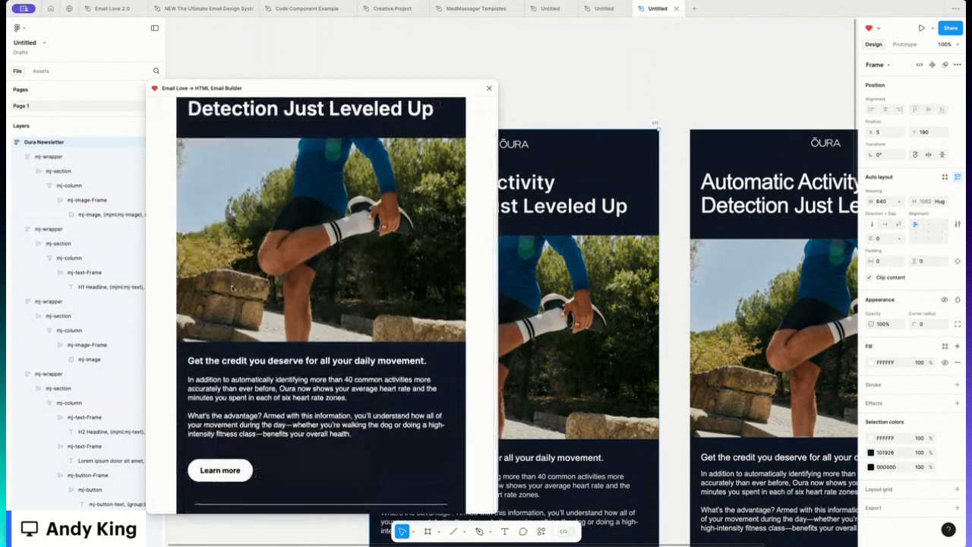
pyautogui.scroll(5, 233, 287)
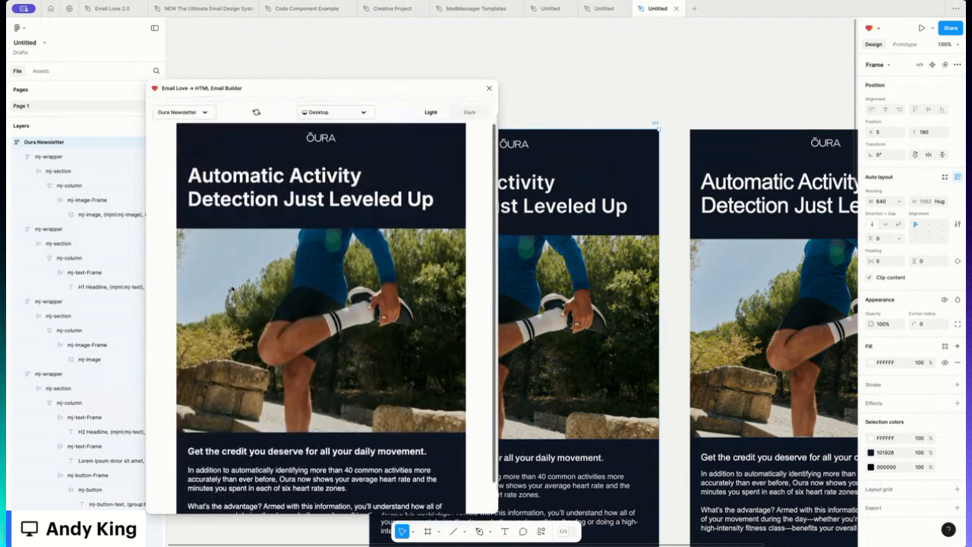
pyautogui.scroll(1, 232, 287)
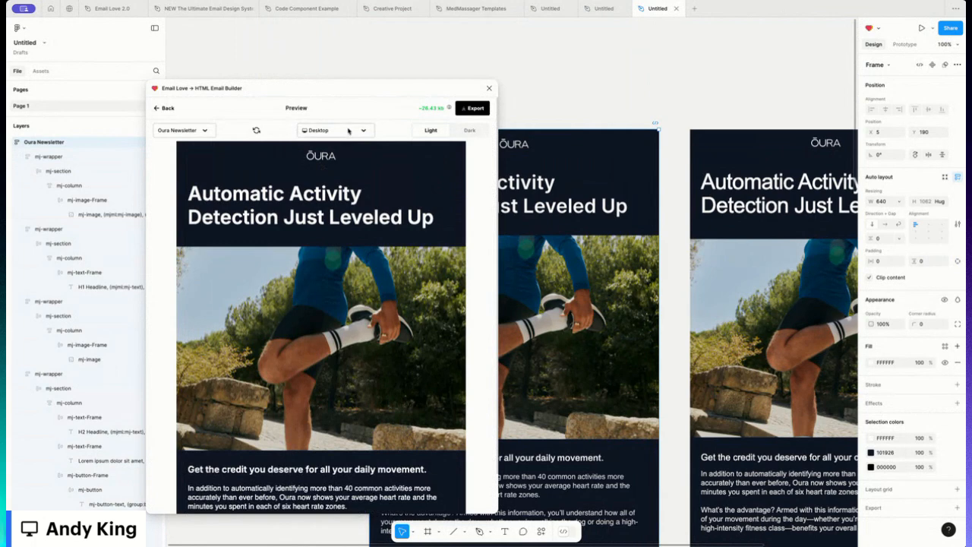
# - Preview the Oura Newsletter email on the iPhone 14 Pro Max device view, scroll through it, and return to the builder
pyautogui.click(347, 131)
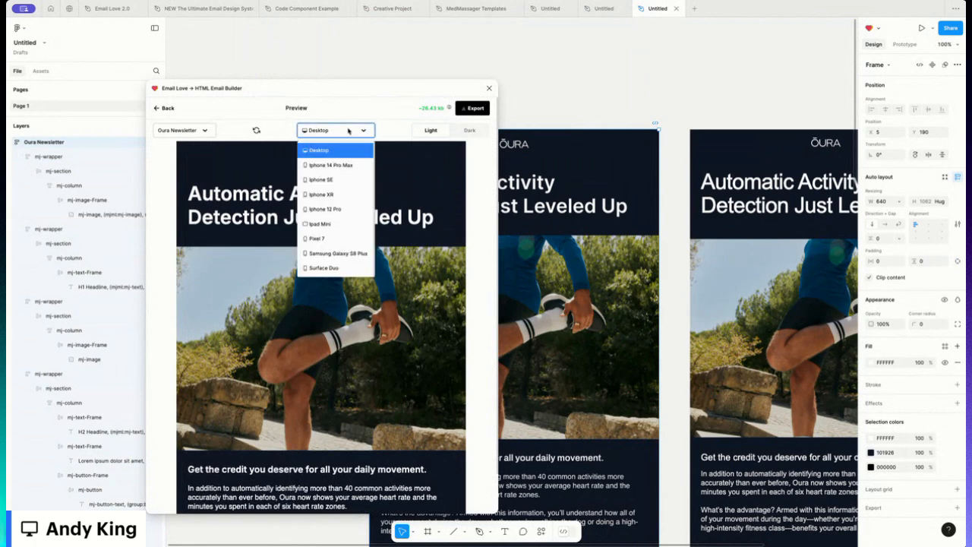
pyautogui.click(330, 165)
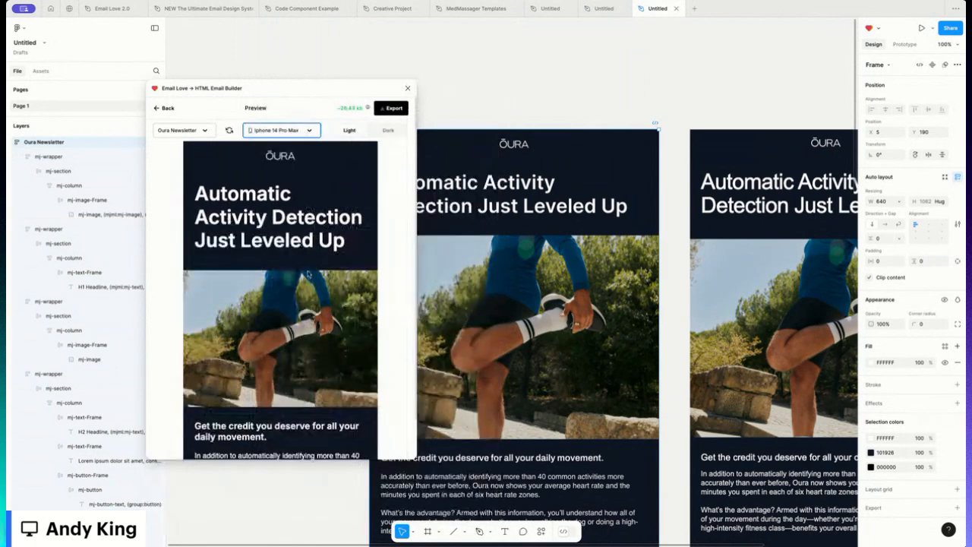
pyautogui.scroll(-2, 298, 258)
pyautogui.scroll(2, 296, 257)
pyautogui.moveTo(313, 240); pyautogui.dragTo(219, 220)
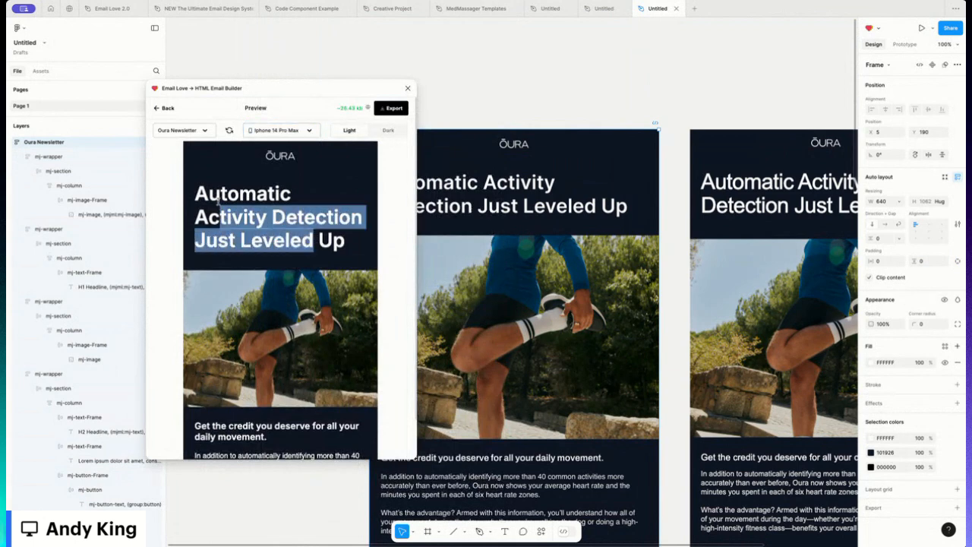
pyautogui.click(225, 196)
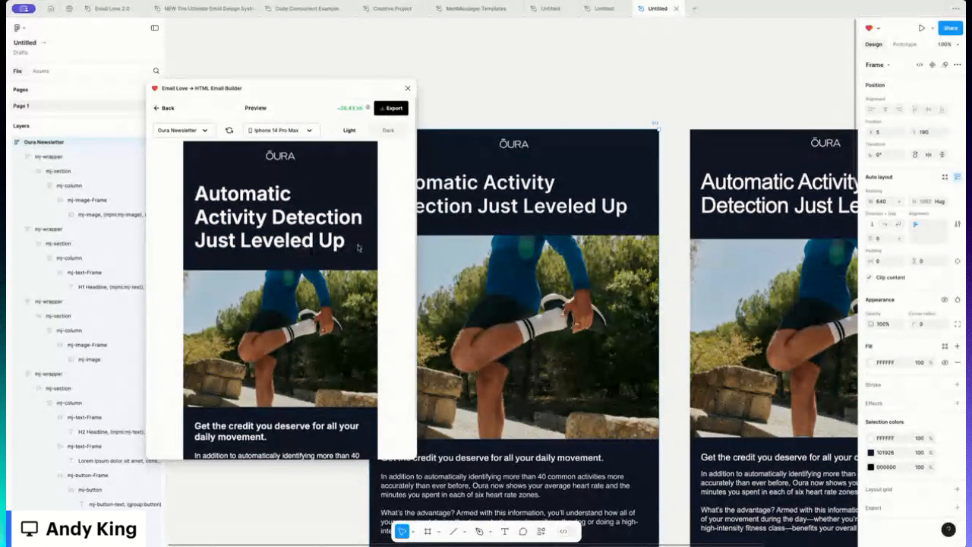
pyautogui.moveTo(352, 245); pyautogui.dragTo(236, 241)
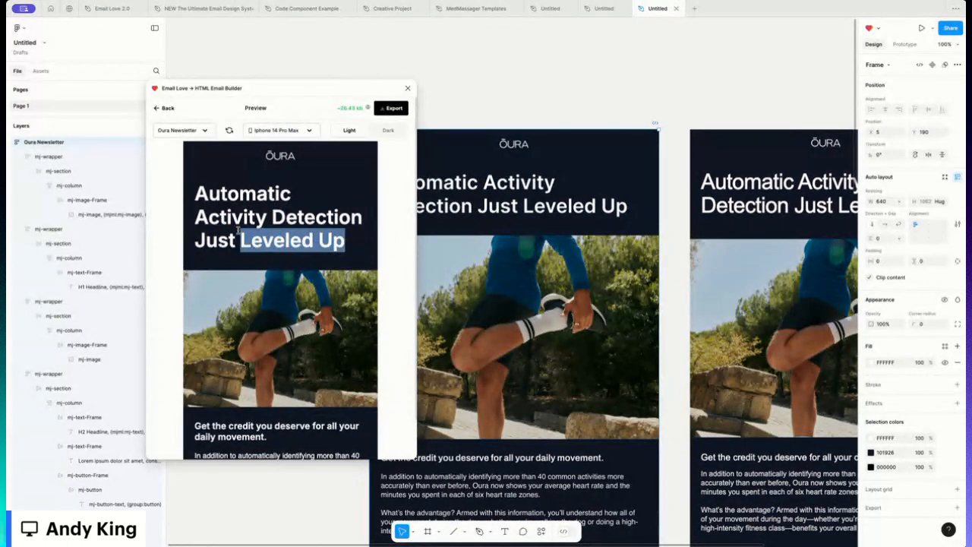
pyautogui.scroll(-5, 254, 263)
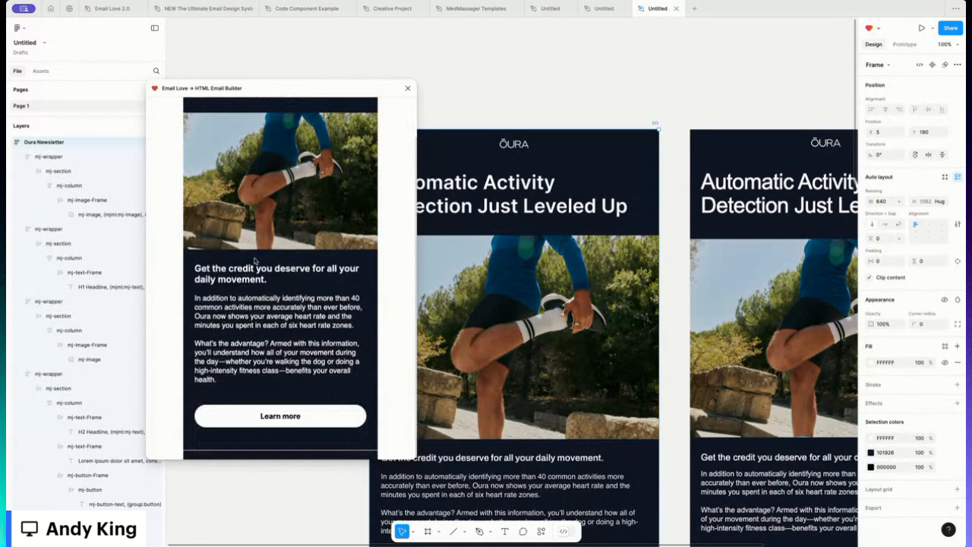
pyautogui.scroll(6, 254, 262)
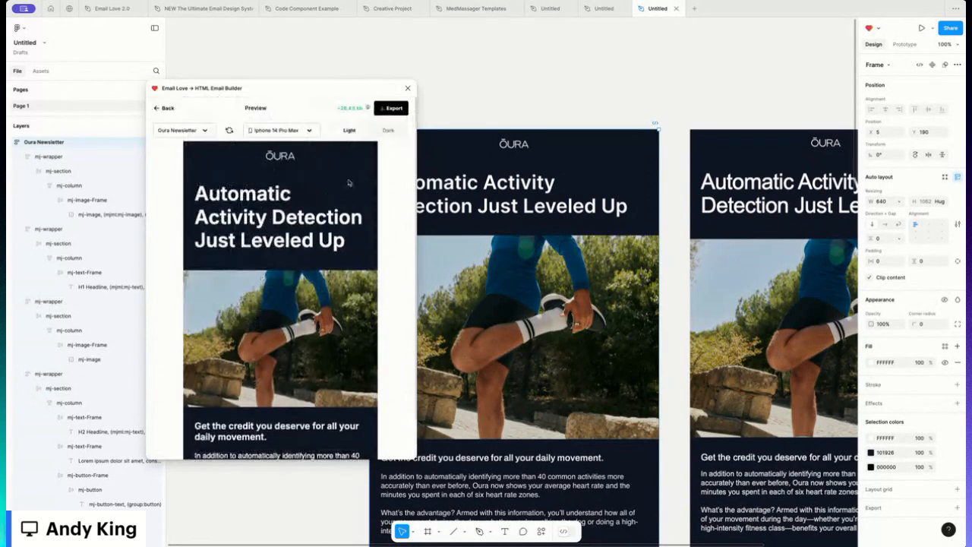
pyautogui.click(165, 109)
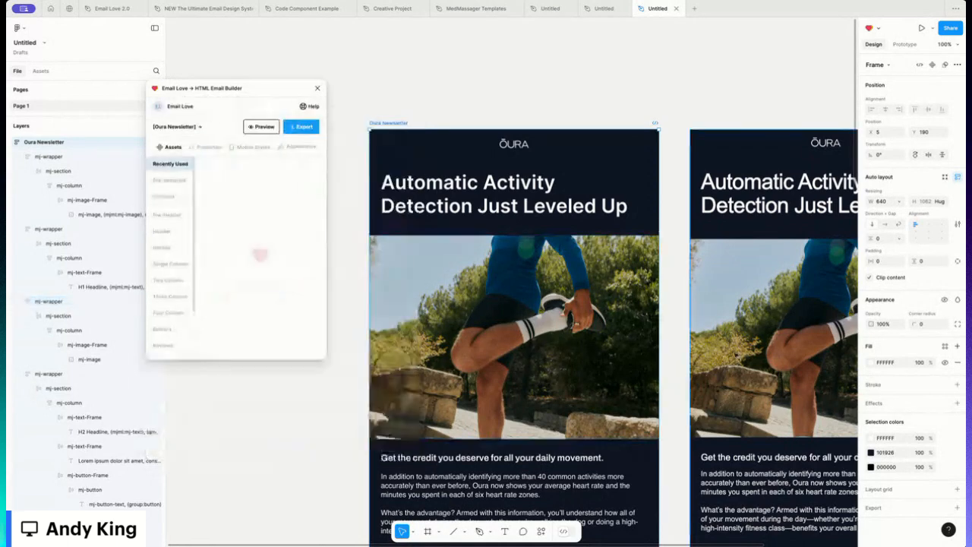
# - Insert the recently used image template into the email beneath the divider
pyautogui.scroll(-10, 735, 355)
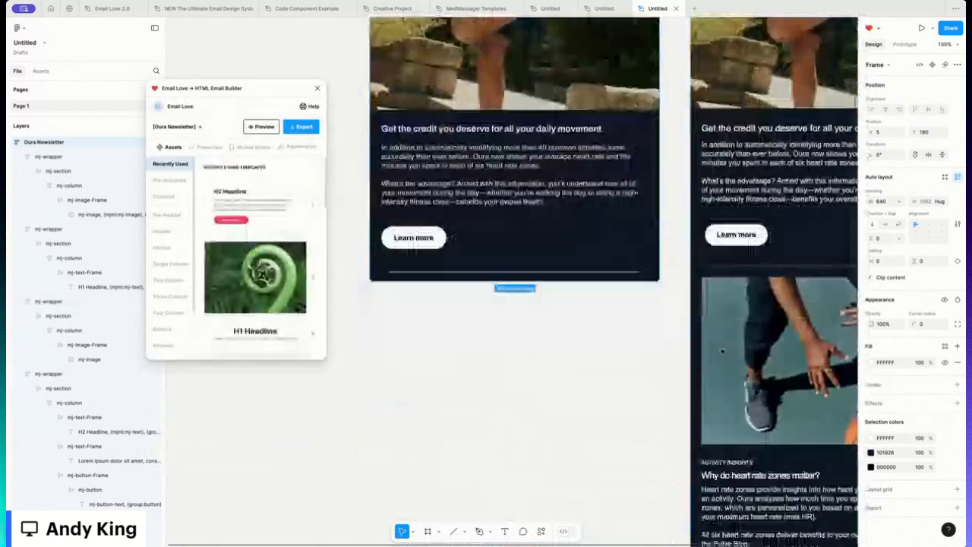
pyautogui.scroll(8, 412, 244)
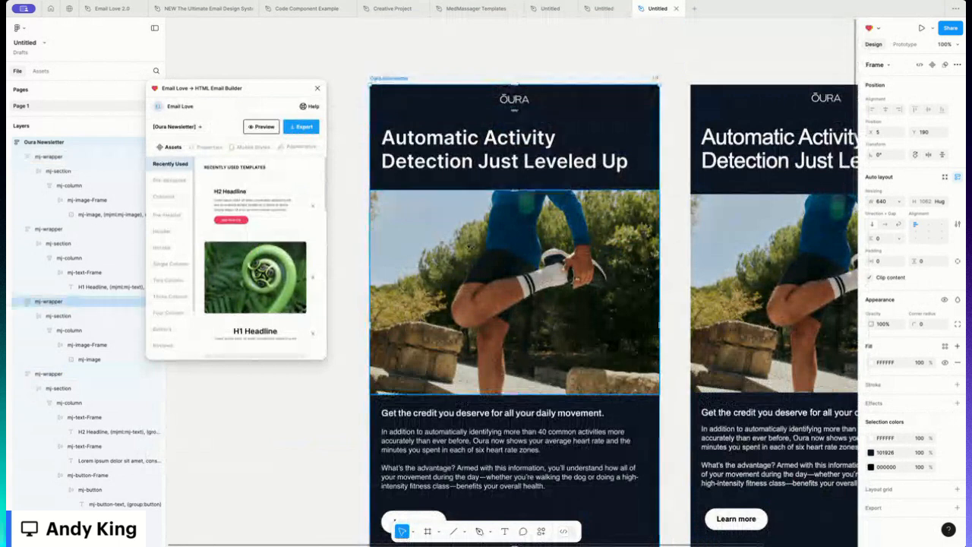
pyautogui.scroll(-7, 514, 278)
pyautogui.click(239, 266)
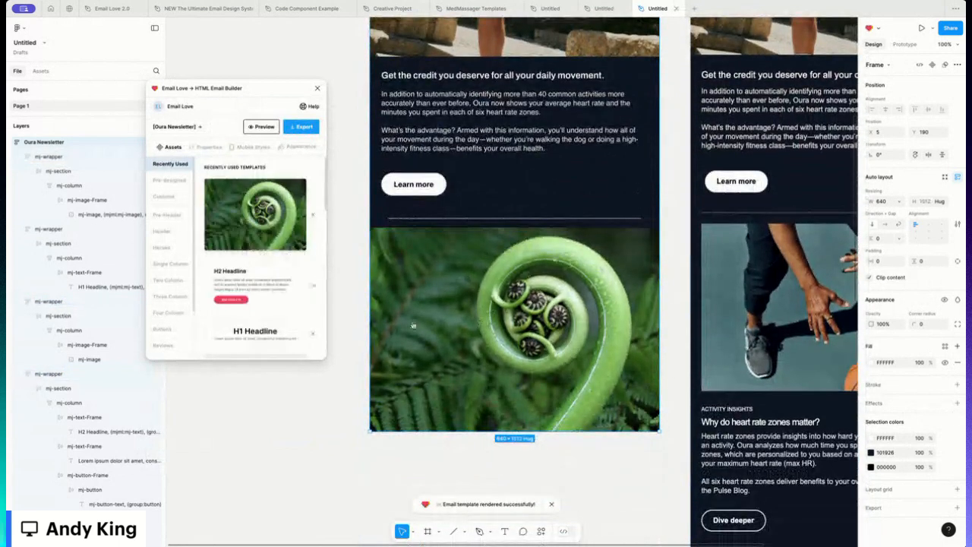
# - Replace the inserted image's fill with the basketball photo uploaded from the computer
pyautogui.doubleClick(513, 342)
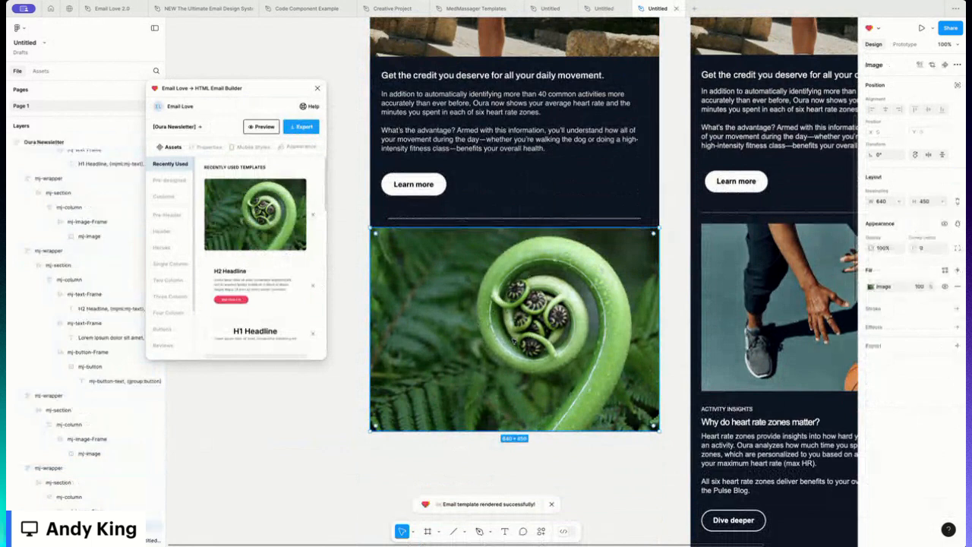
pyautogui.doubleClick(509, 323)
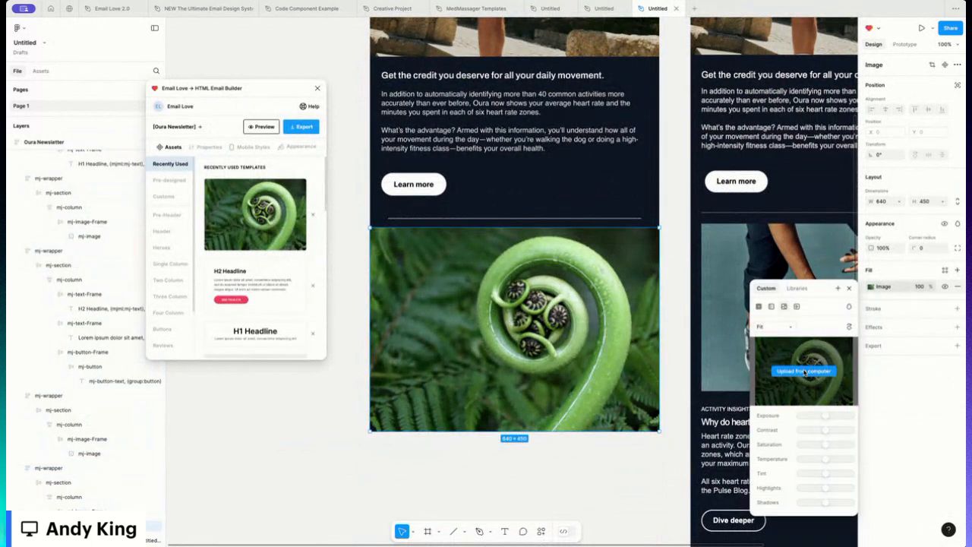
pyautogui.click(811, 372)
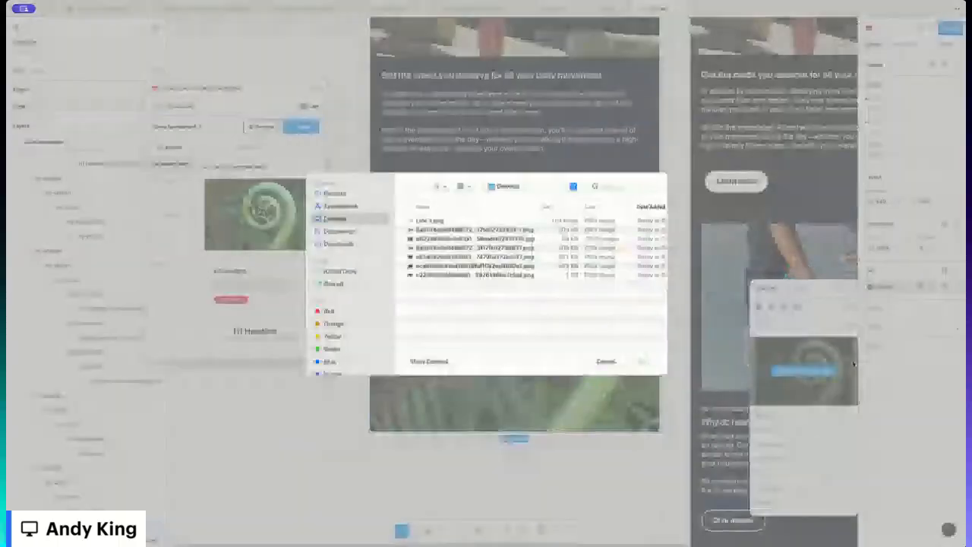
pyautogui.doubleClick(427, 259)
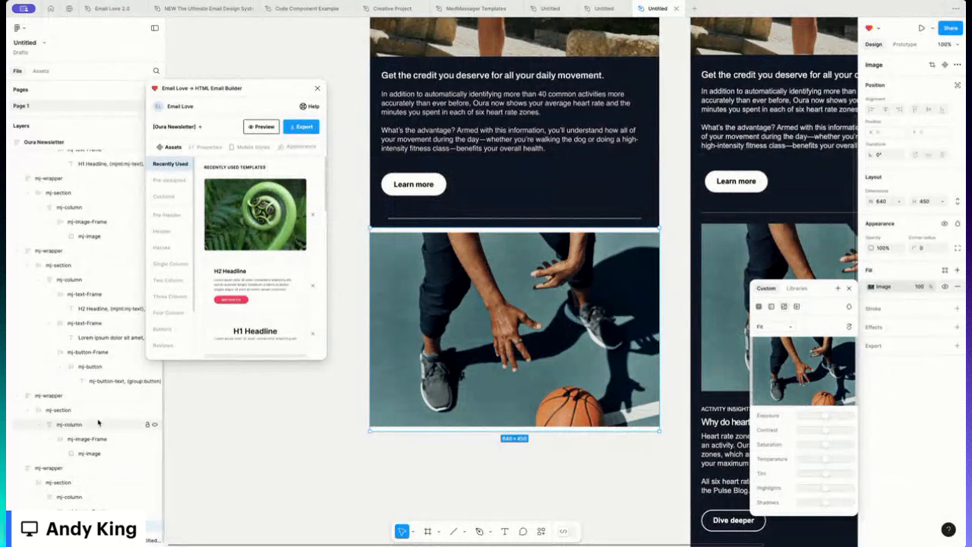
# - Resize the basketball image to about 590 wide and 380 tall
pyautogui.click(93, 511)
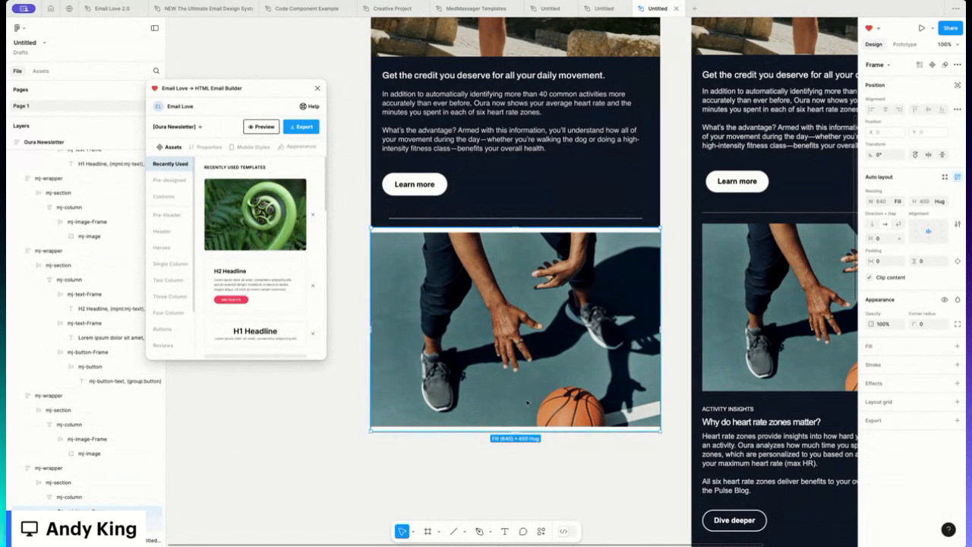
pyautogui.scroll(-2, 660, 389)
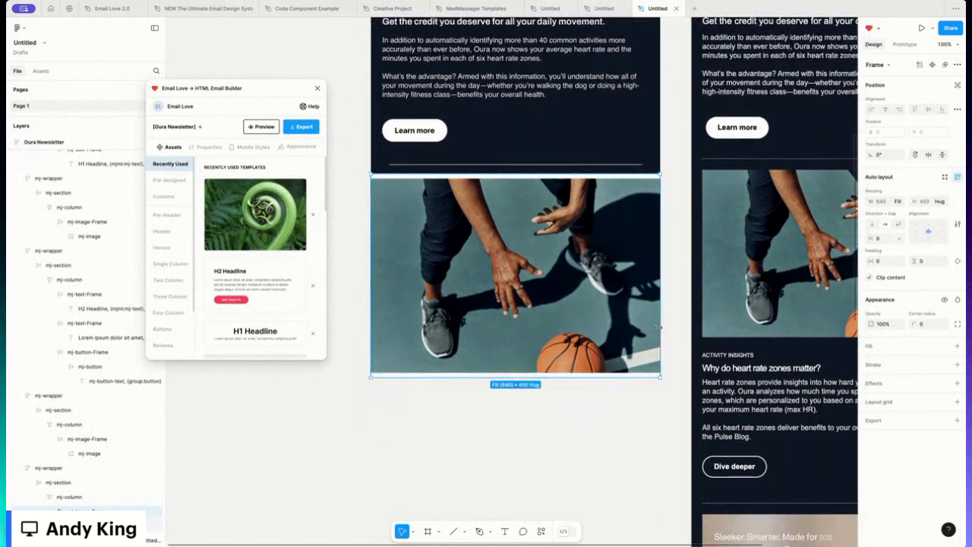
pyautogui.moveTo(654, 327); pyautogui.dragTo(649, 328)
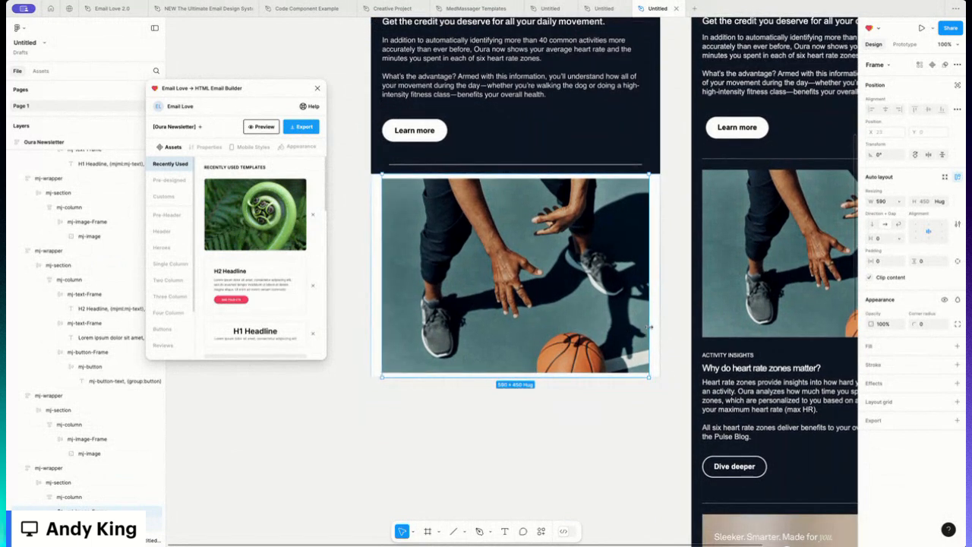
pyautogui.moveTo(626, 376); pyautogui.dragTo(627, 346)
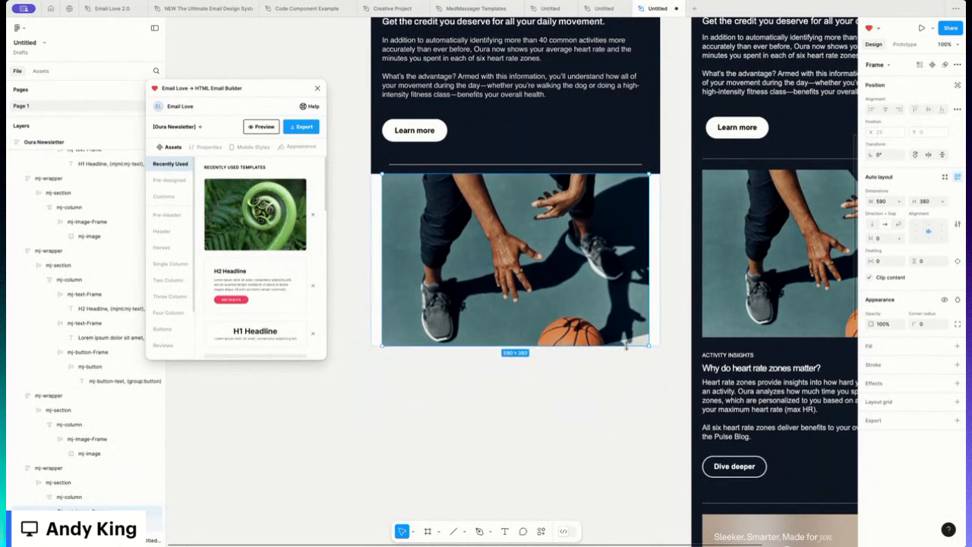
pyautogui.click(657, 289)
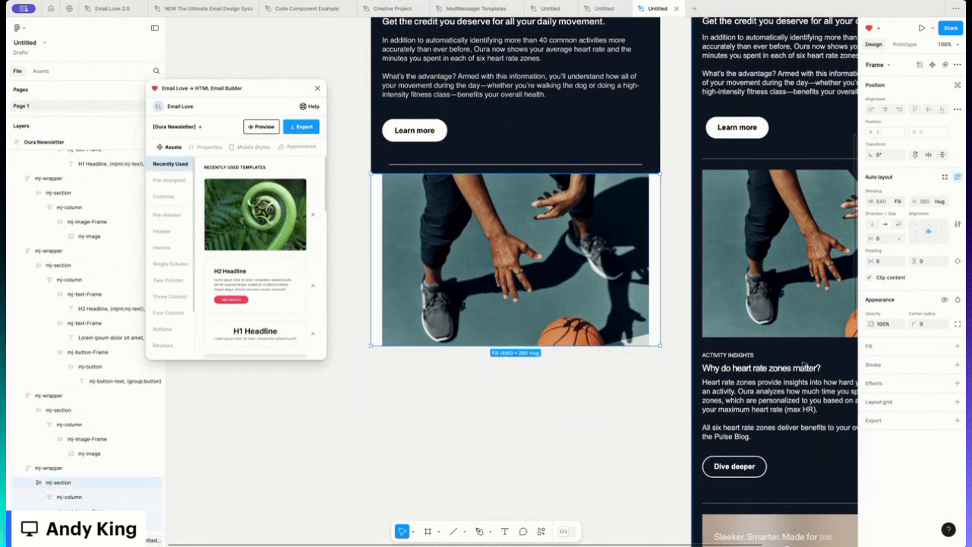
# - Set the image wrapper's fill colour to the dark navy 101926 swatch
pyautogui.click(49, 467)
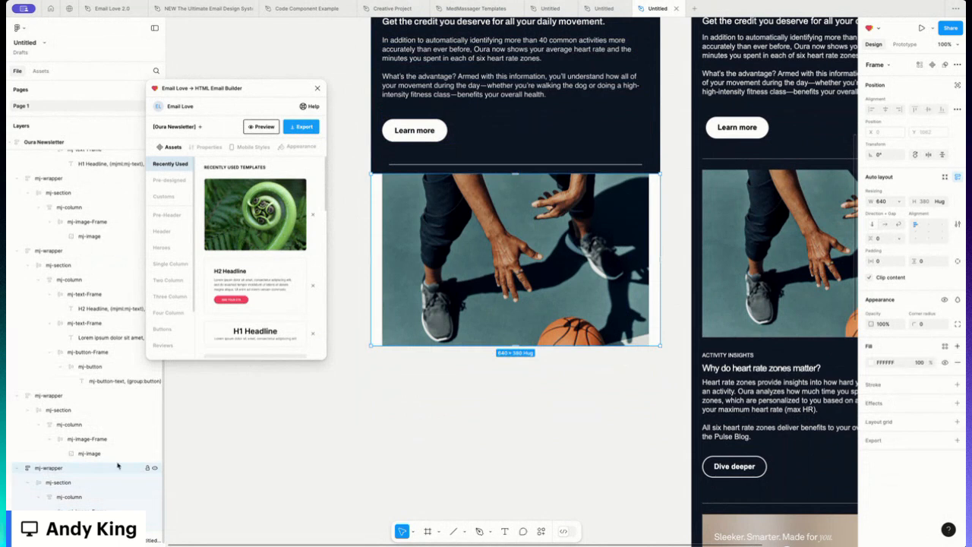
pyautogui.click(871, 363)
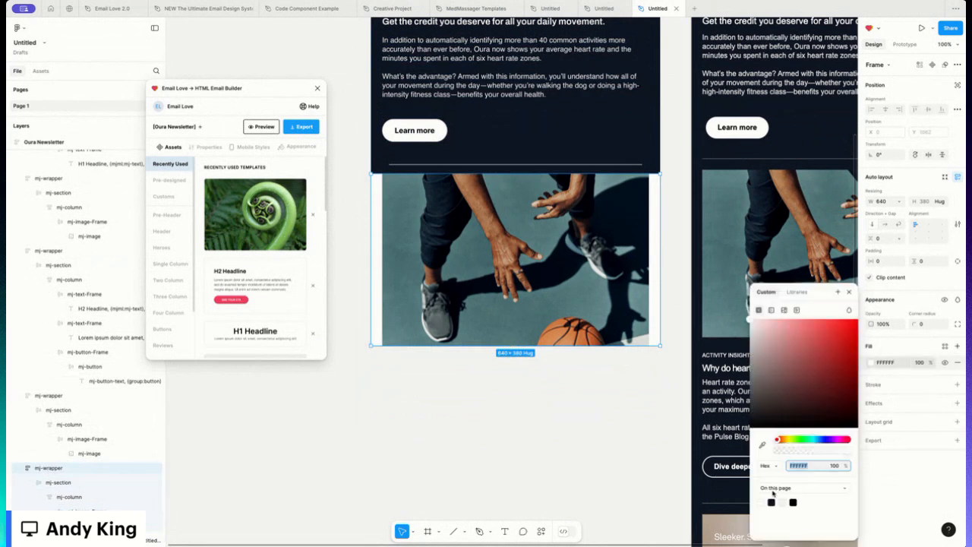
pyautogui.click(772, 502)
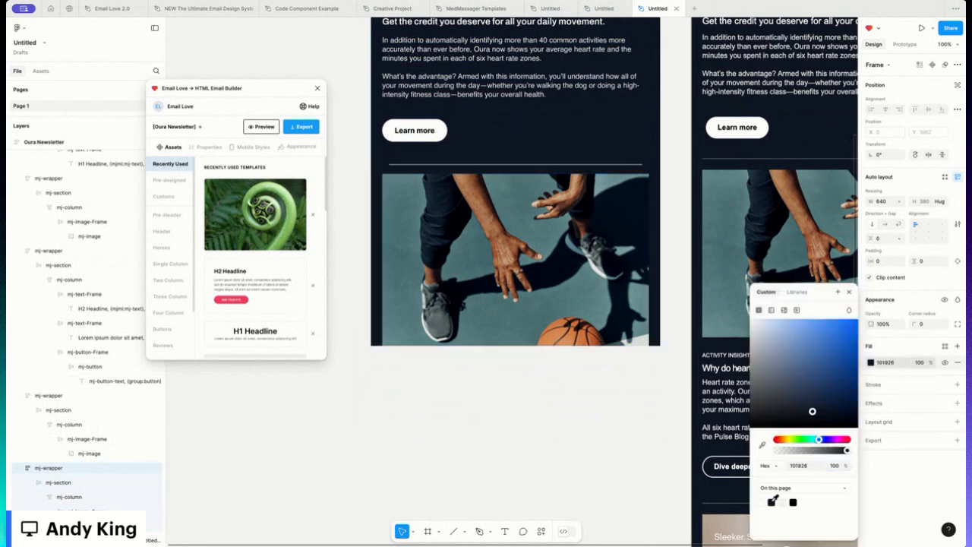
pyautogui.click(595, 417)
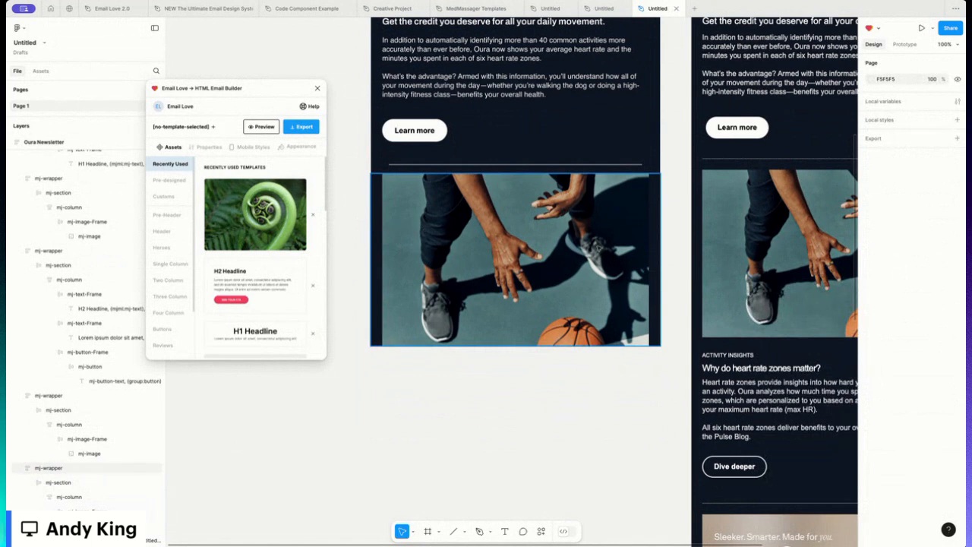
# - Duplicate the text-and-Learn more section and move the copy beneath the basketball image
pyautogui.hscroll(2, 649, 259)
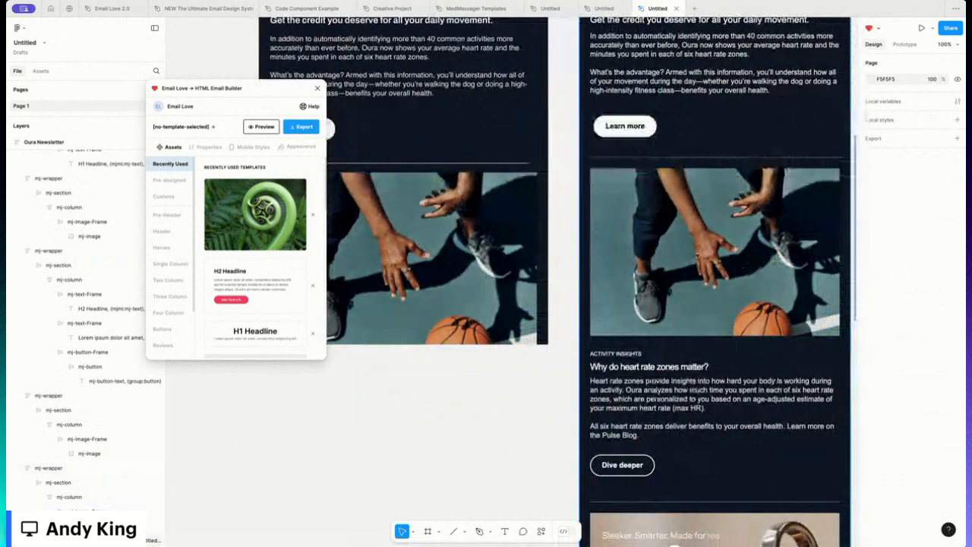
pyautogui.hscroll(-2, 616, 228)
pyautogui.scroll(4, 615, 228)
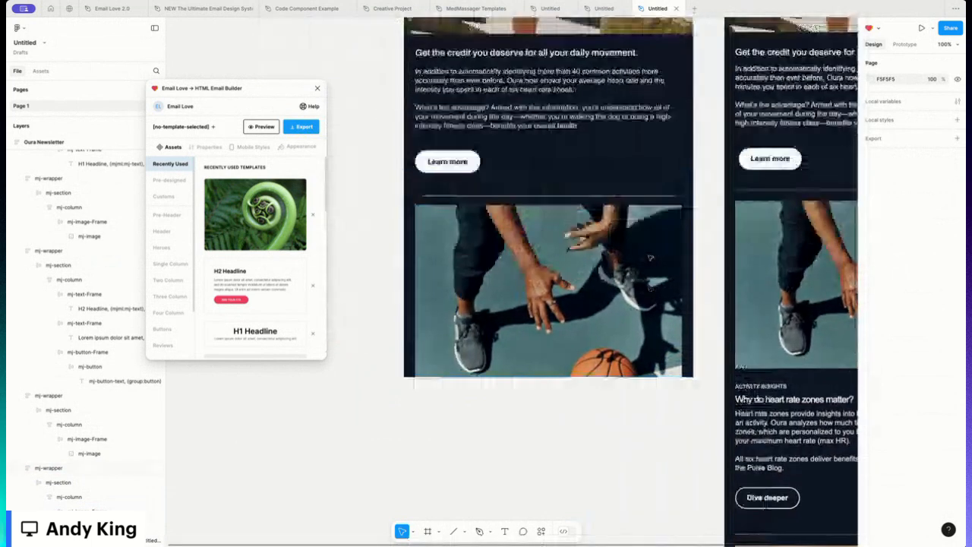
pyautogui.click(484, 172)
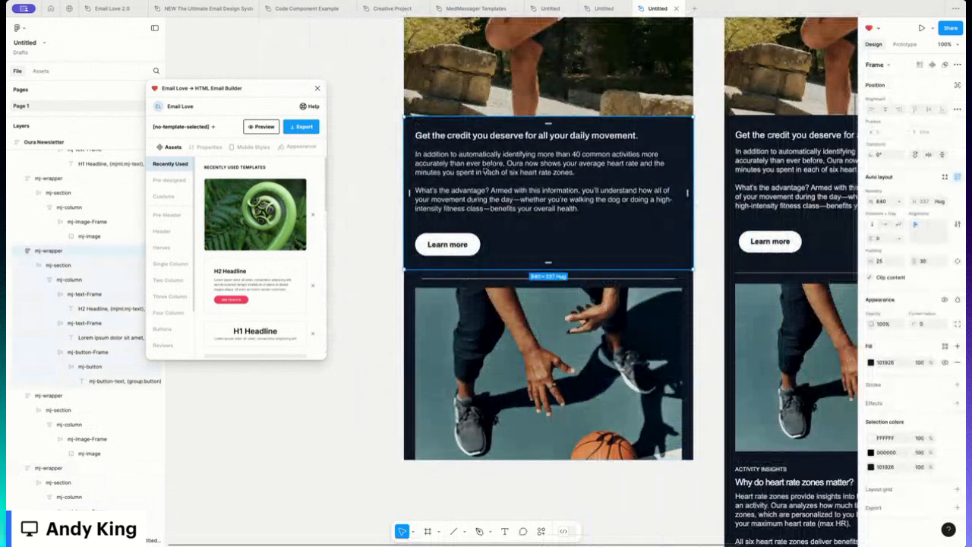
pyautogui.hotkey('ctrl', 'd')
pyautogui.scroll(-5, 484, 171)
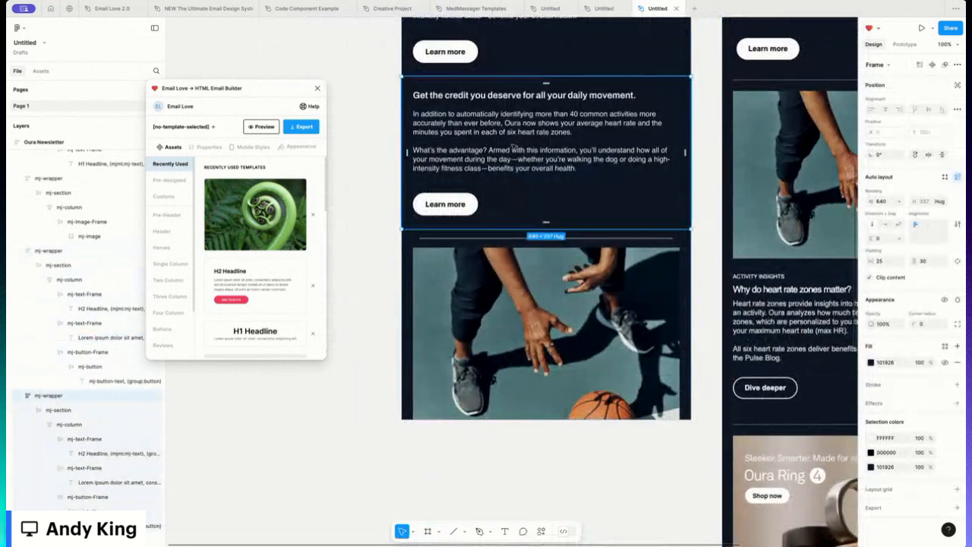
pyautogui.moveTo(513, 146); pyautogui.dragTo(514, 287)
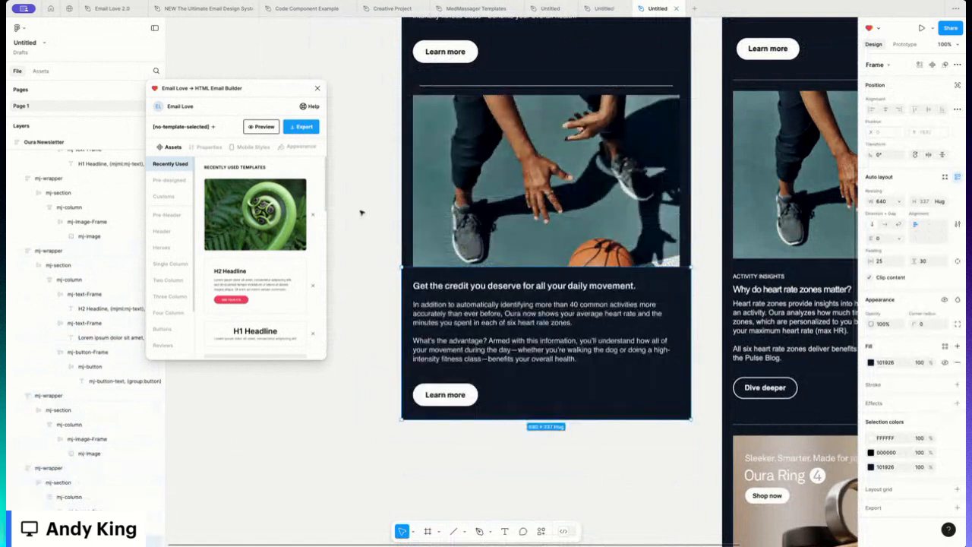
pyautogui.click(692, 281)
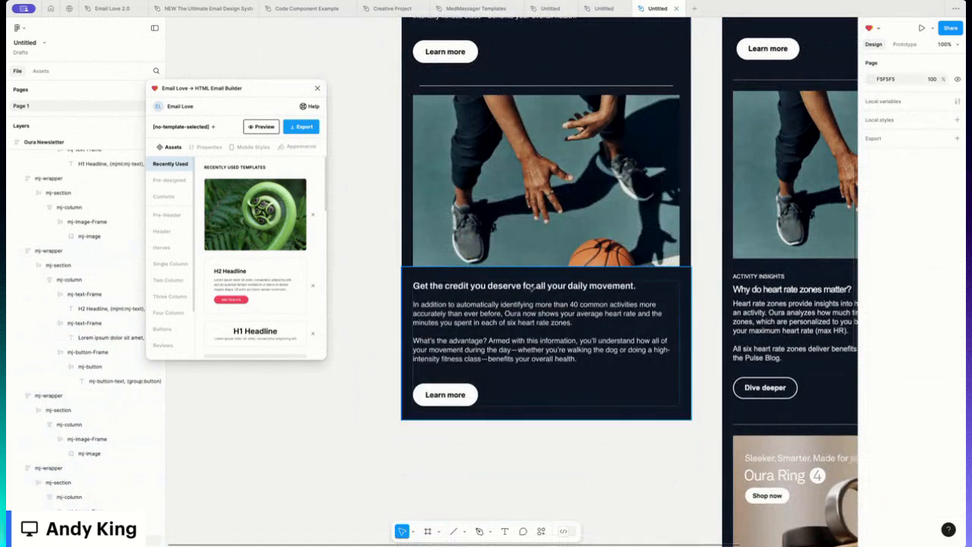
# - Paste a copy of the headline text into the duplicated section's headline text frame
pyautogui.click(495, 291)
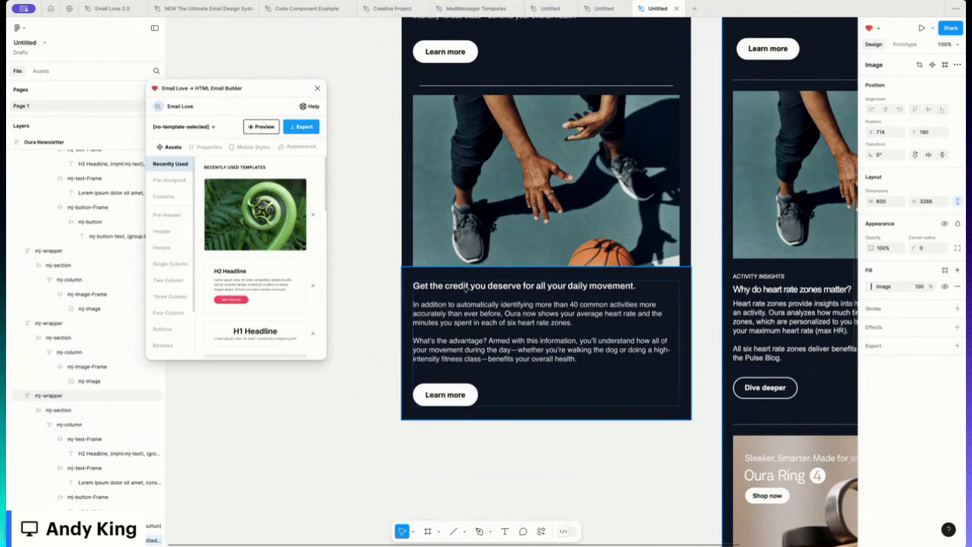
pyautogui.click(441, 289)
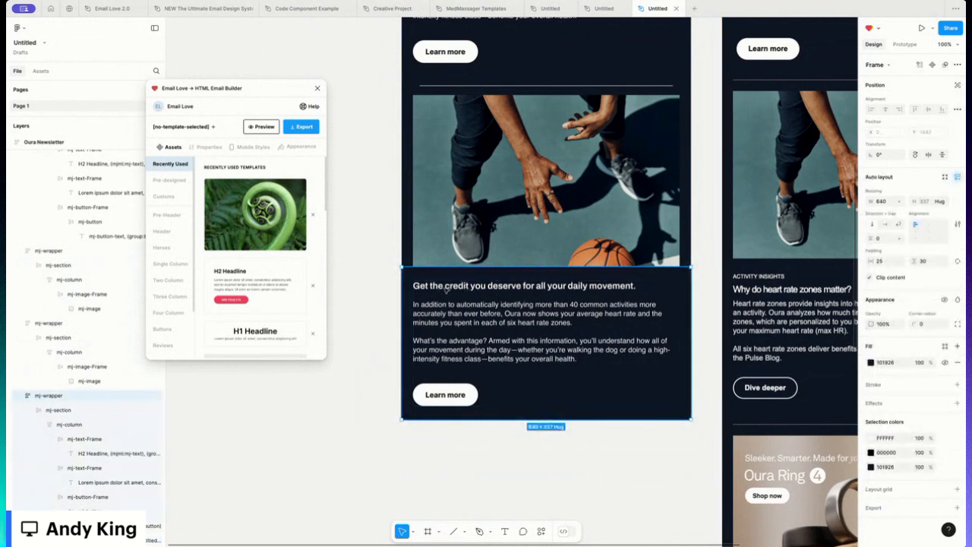
pyautogui.doubleClick(446, 290)
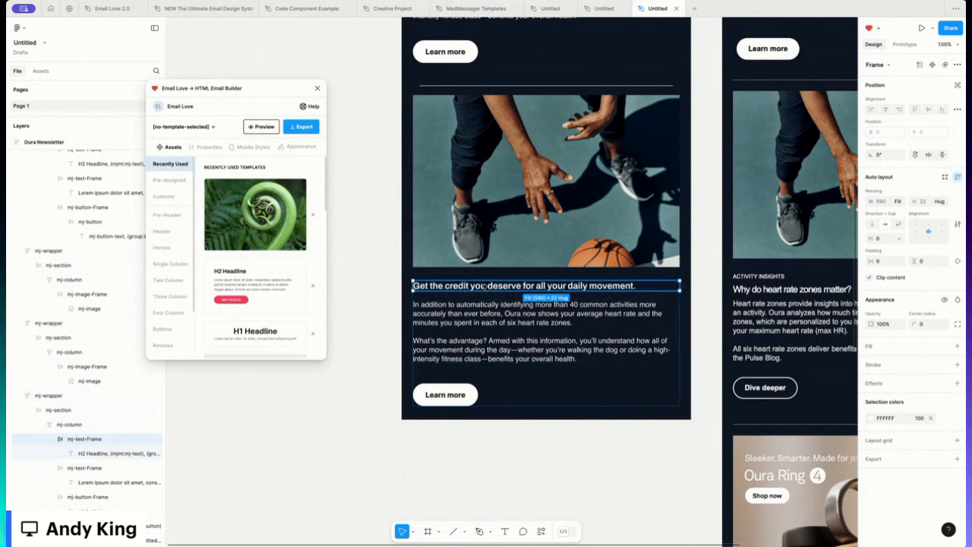
pyautogui.hotkey('ctrl', 'v')
# - Change the upper headline copy to ACTIVITY INSIGHTS and set its font size to 14
pyautogui.doubleClick(480, 285)
pyautogui.write('ACTIVITY')
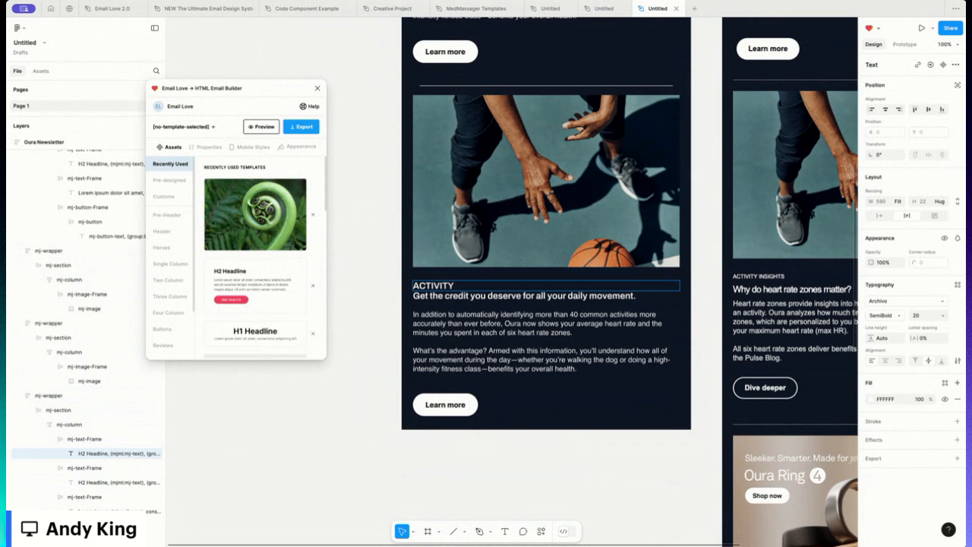
pyautogui.write(' INSIGHTS')
pyautogui.hotkey('ctrl', 'a')
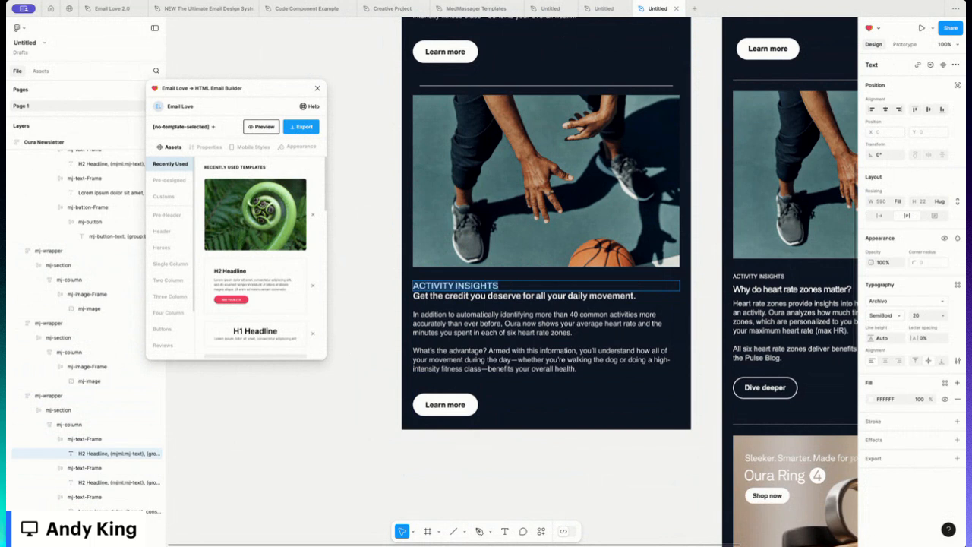
pyautogui.click(944, 316)
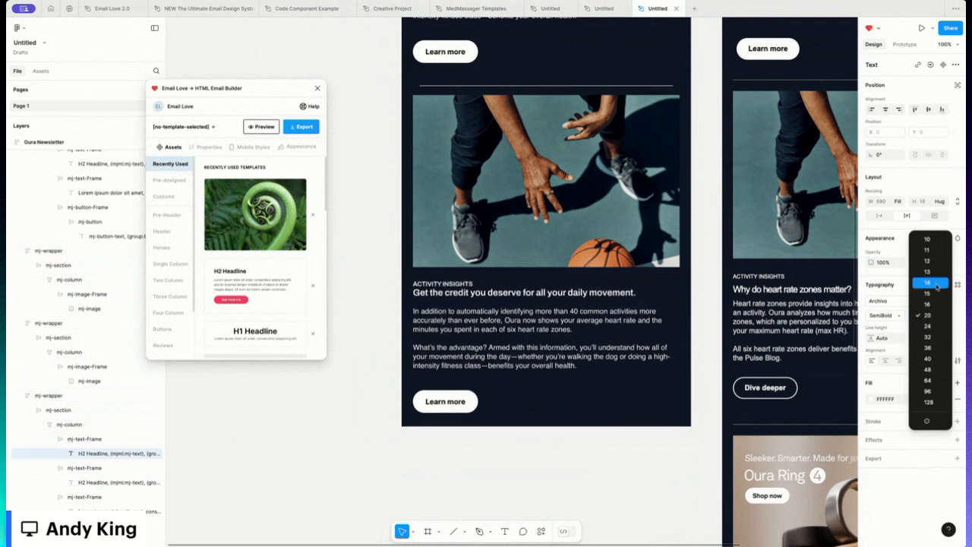
pyautogui.click(937, 285)
pyautogui.press('Escape')
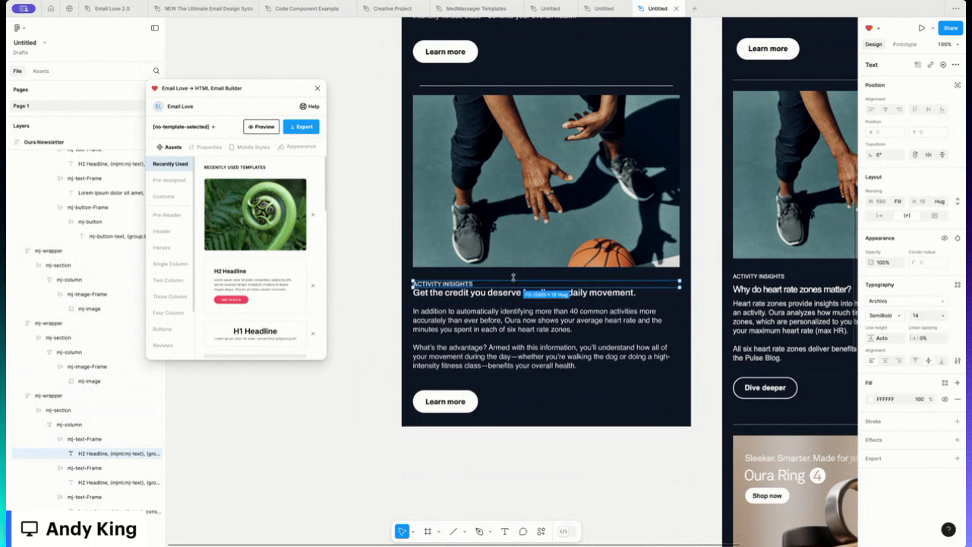
# - Set the eyebrow text frame's bottom padding to 10
pyautogui.click(73, 440)
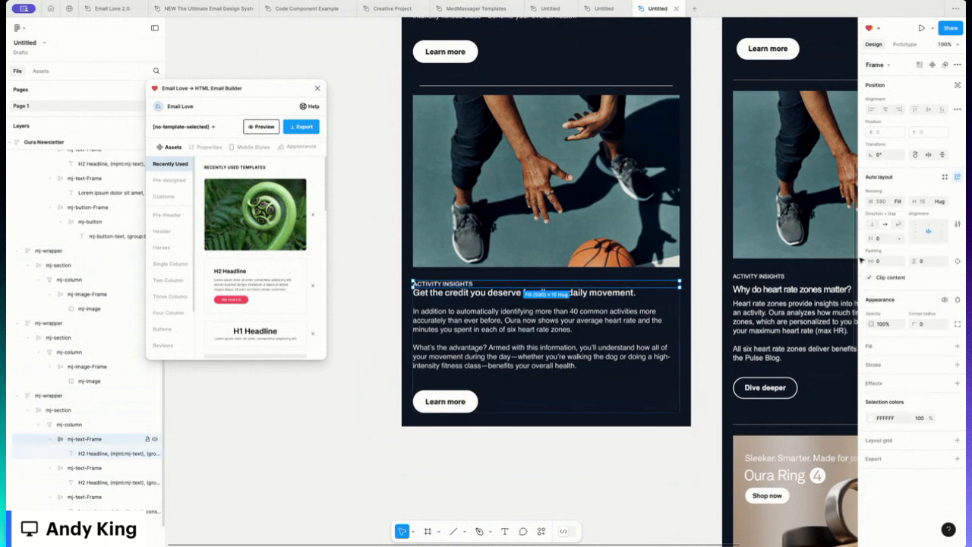
pyautogui.click(958, 260)
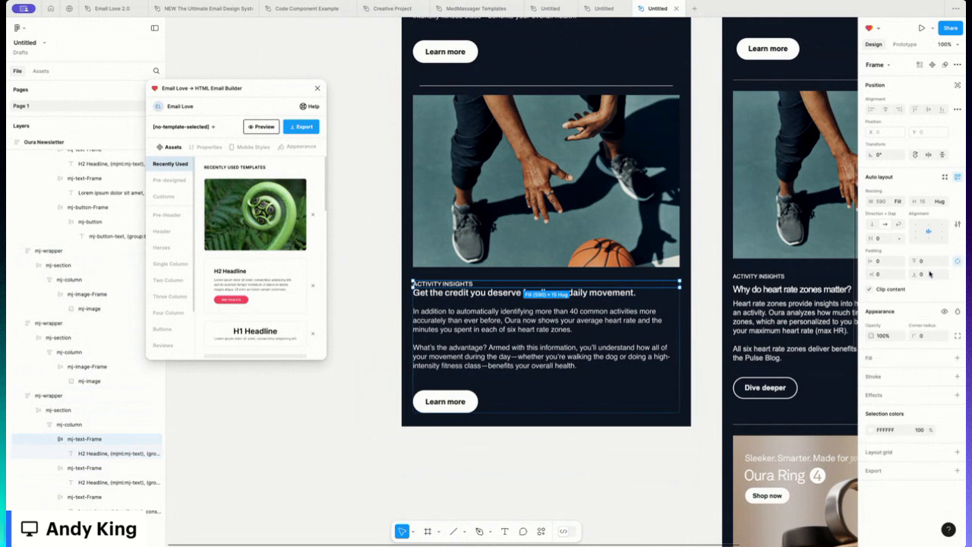
pyautogui.click(929, 273)
pyautogui.write('10')
pyautogui.press('Return')
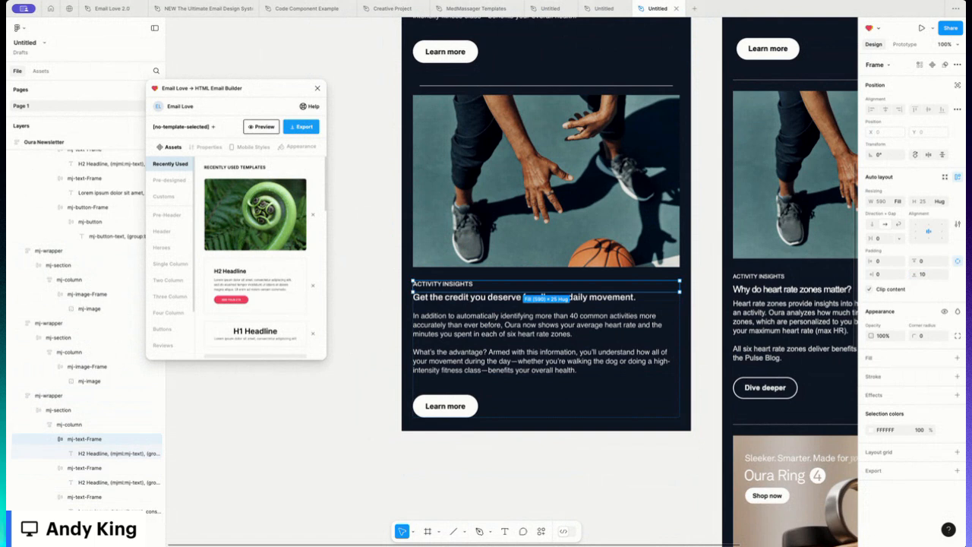
# - Replace the headline with 'Why do heart rate zones matter?' and the body with the pasted heart rate zones paragraphs
pyautogui.doubleClick(612, 297)
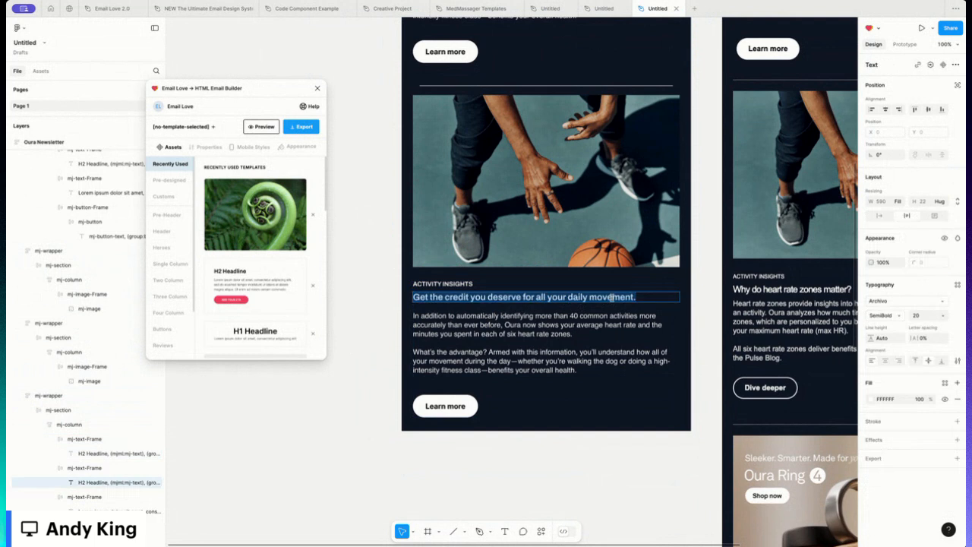
pyautogui.write('Why do heart rate zones matter?')
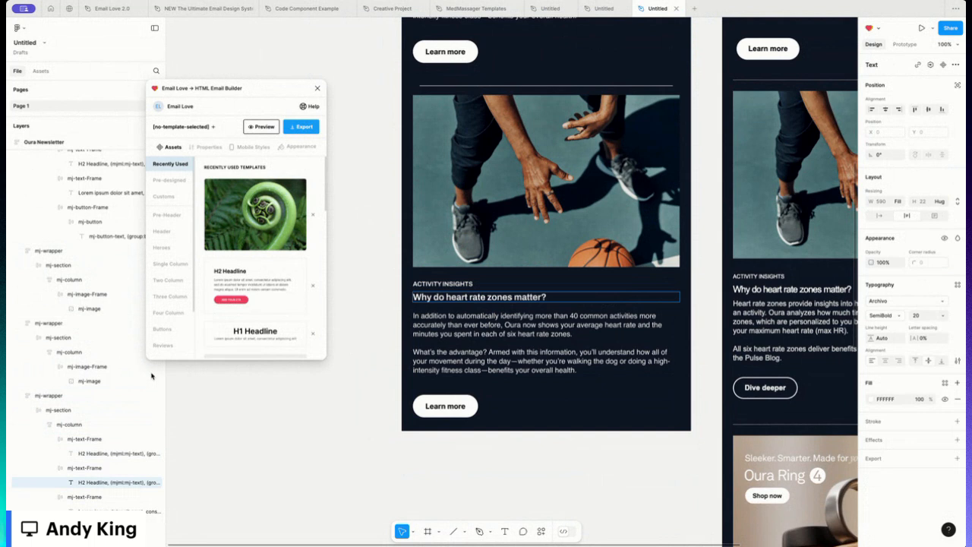
pyautogui.tripleClick(547, 361)
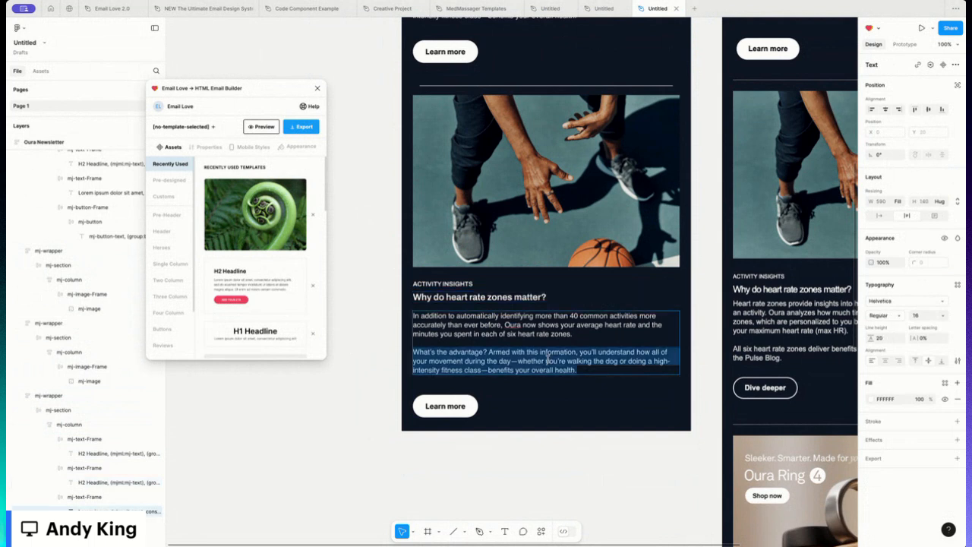
pyautogui.hotkey('ctrl', 'a')
pyautogui.write('Heart rate zones provide insights into how hard your body is working during an activity. Oura analyzes how much time you spent in each of six heart rate zones, which are personalized to you based on an age-adjusted estimate of your maximum heart rate (max HR).  All six heart rate zones deliver benefits to your overall health. Learn more on the Pulse Blog.')
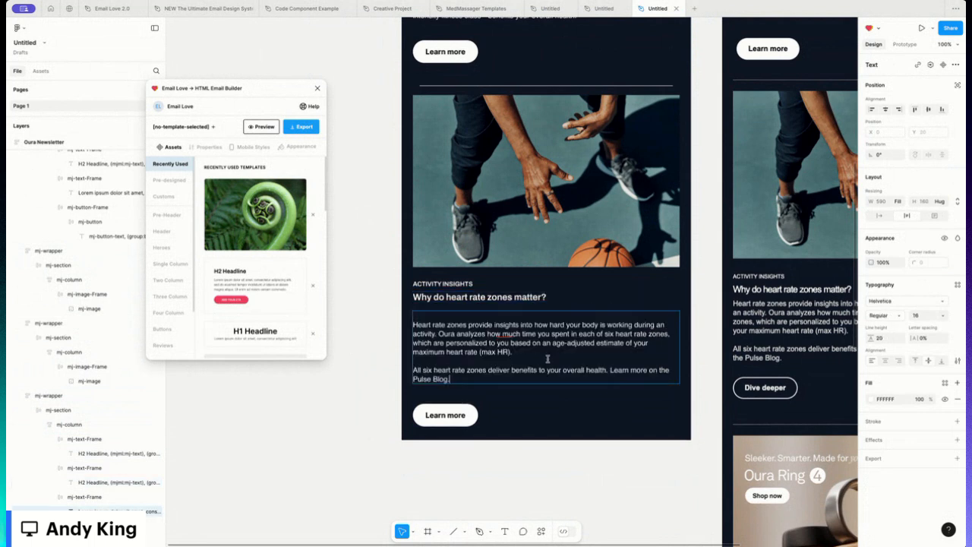
pyautogui.click(414, 324)
pyautogui.press('BackSpace')
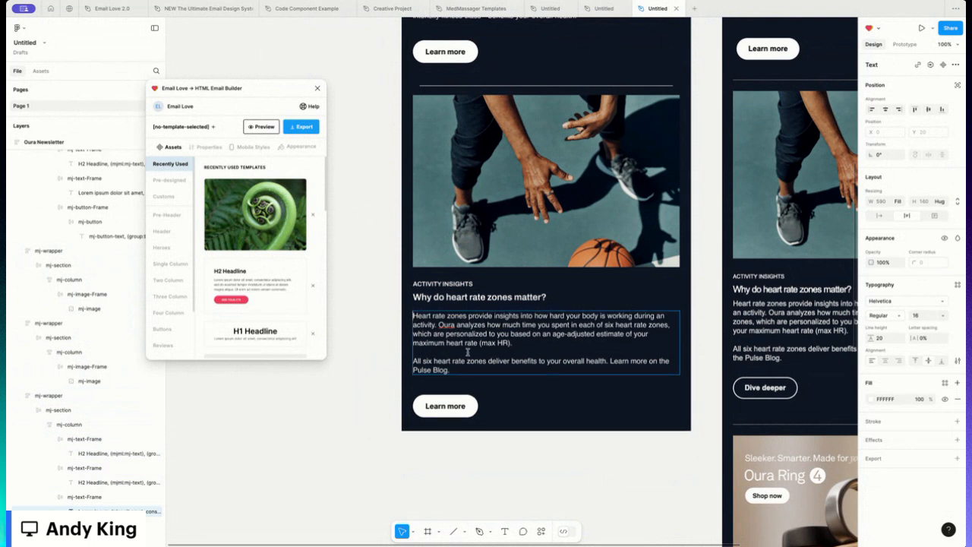
pyautogui.press('Escape')
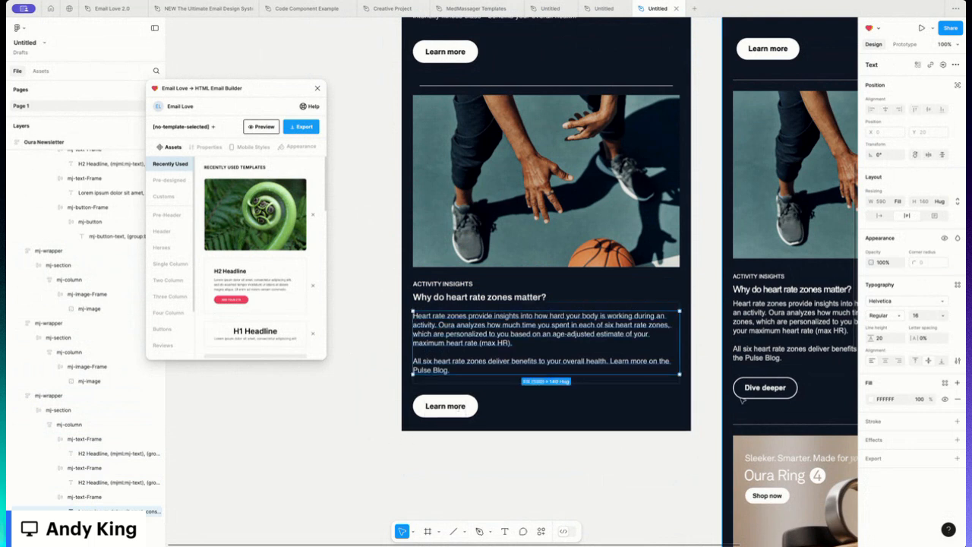
# - Make the button an outline: remove its fill and add a white FFFFFF stroke of weight 2
pyautogui.click(443, 407)
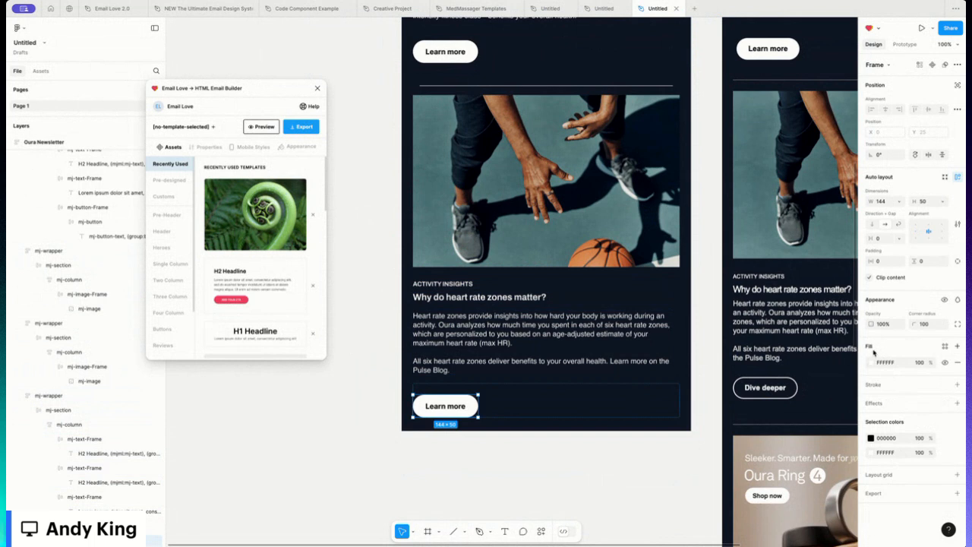
pyautogui.click(957, 363)
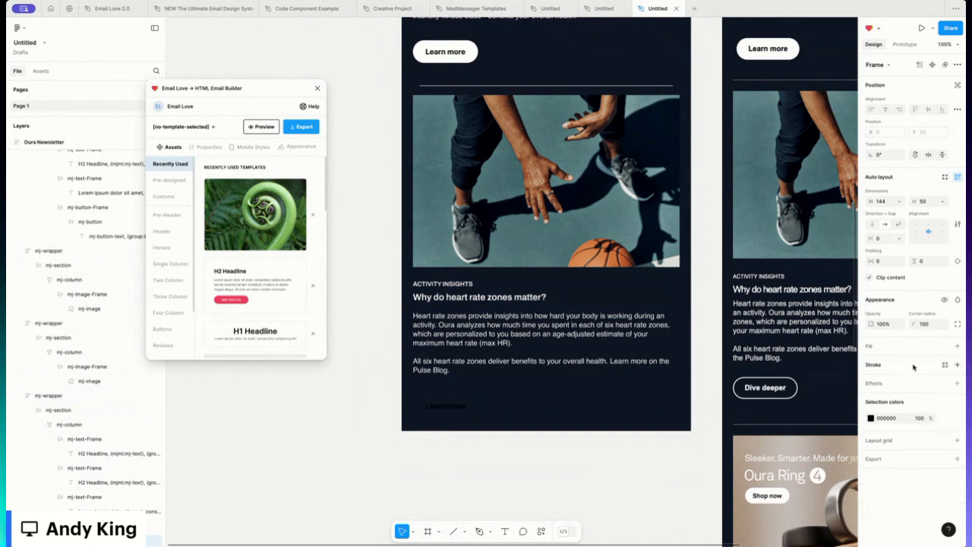
pyautogui.click(877, 365)
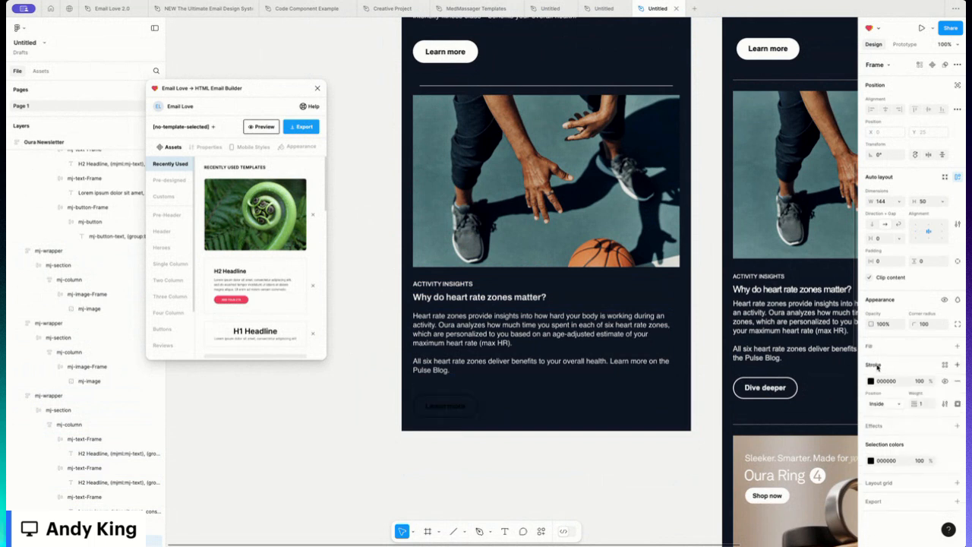
pyautogui.click(870, 380)
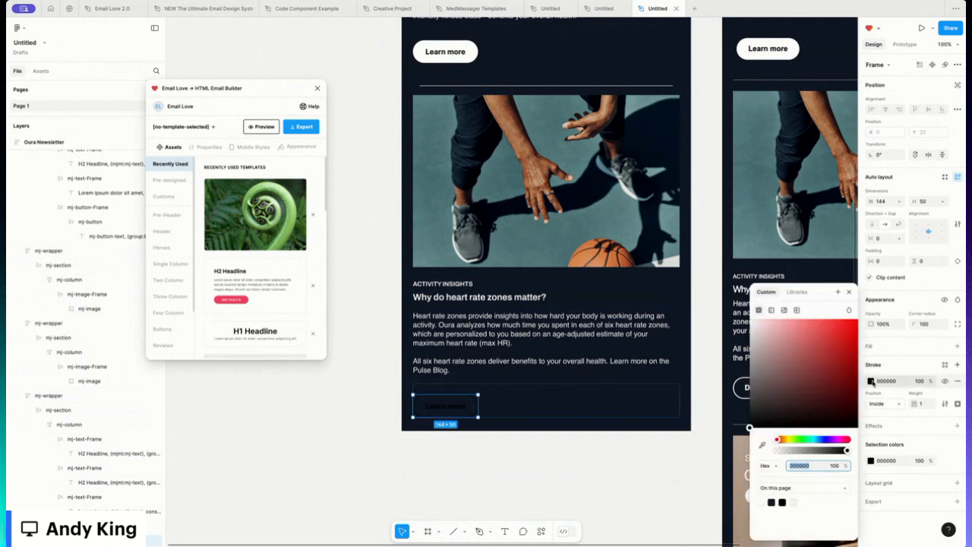
pyautogui.click(793, 502)
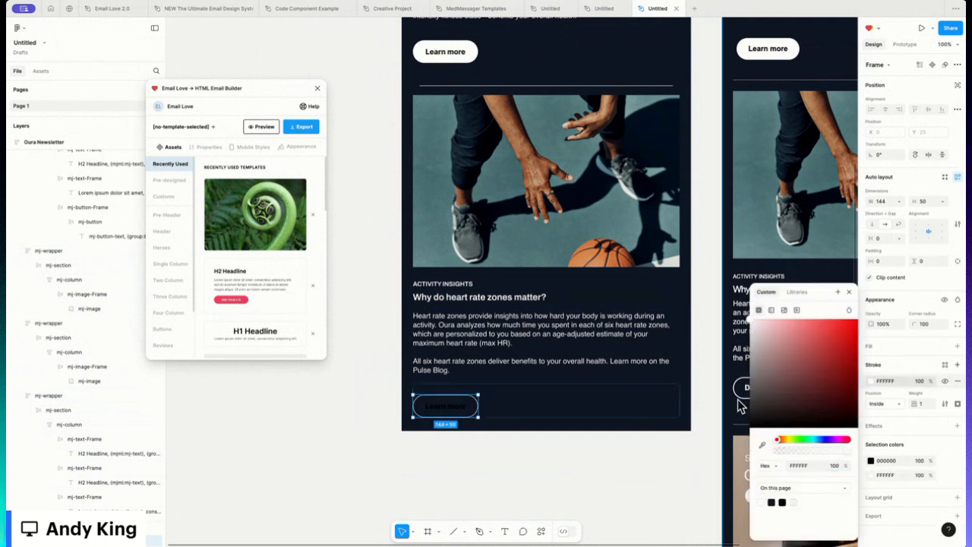
pyautogui.click(925, 405)
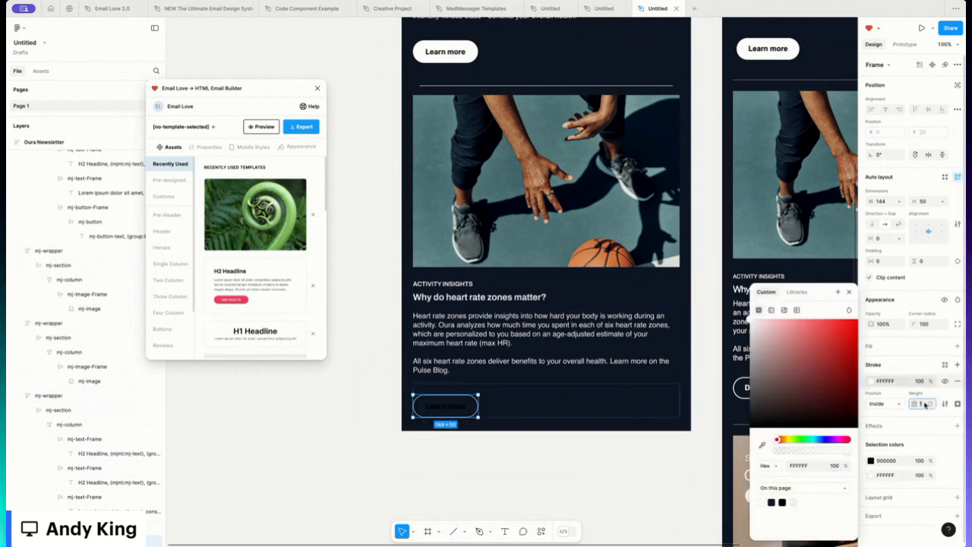
pyautogui.write('3')
pyautogui.press('Escape')
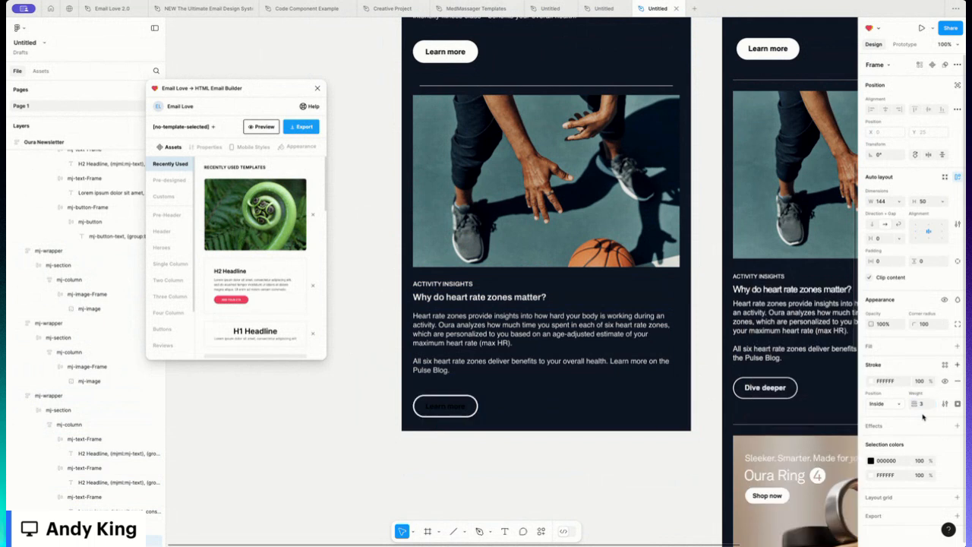
pyautogui.click(922, 406)
pyautogui.write('2')
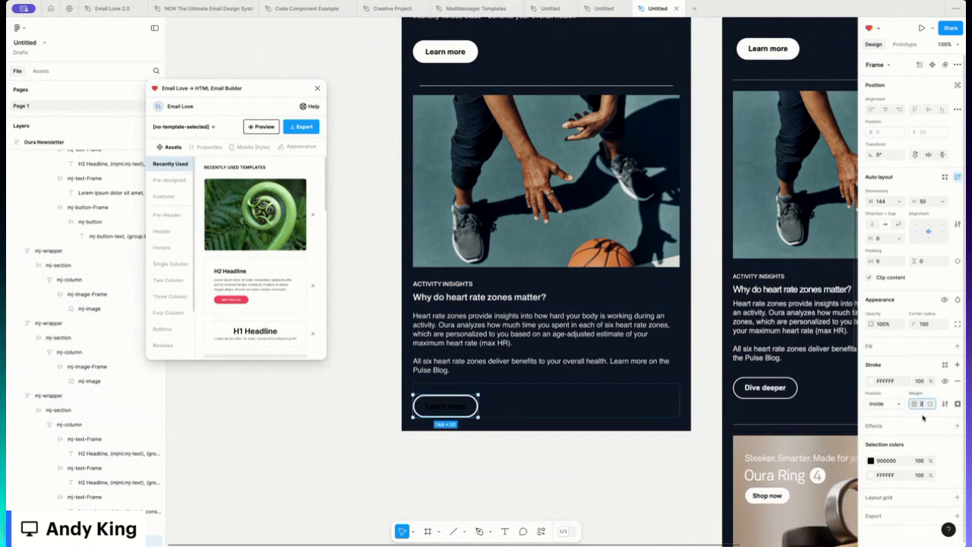
pyautogui.press('Return')
# - Set the button label's text colour to FFFFFF
pyautogui.click(445, 410)
pyautogui.doubleClick(445, 408)
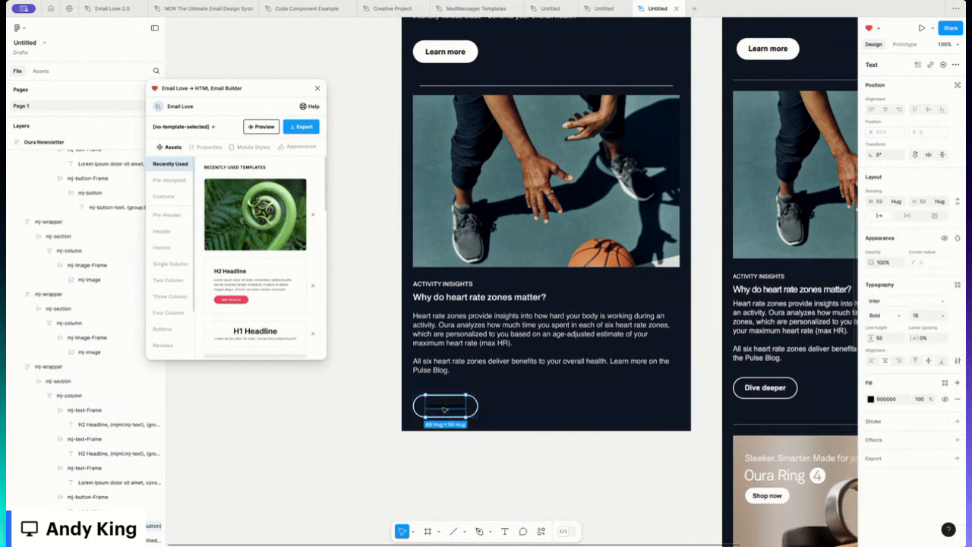
pyautogui.click(871, 399)
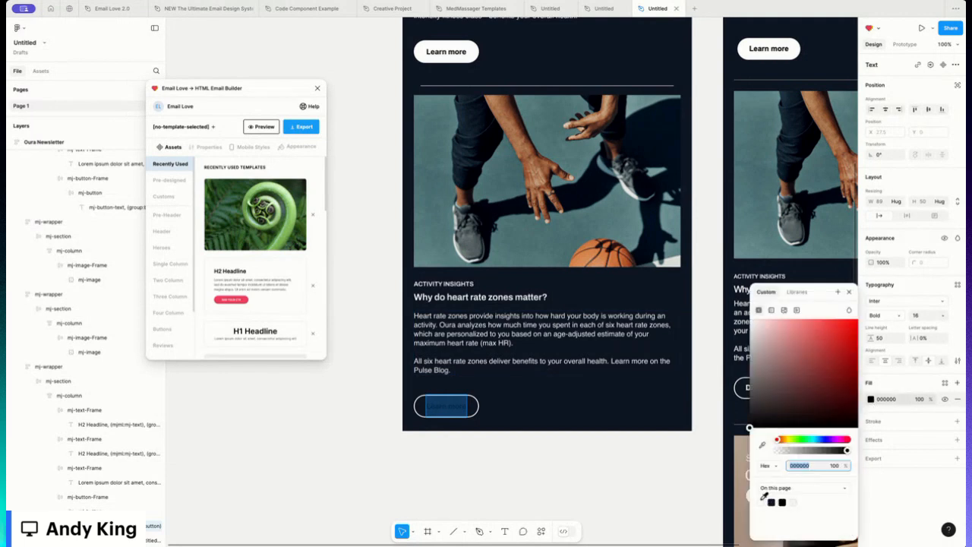
pyautogui.write('FFFFFF')
pyautogui.press('Return')
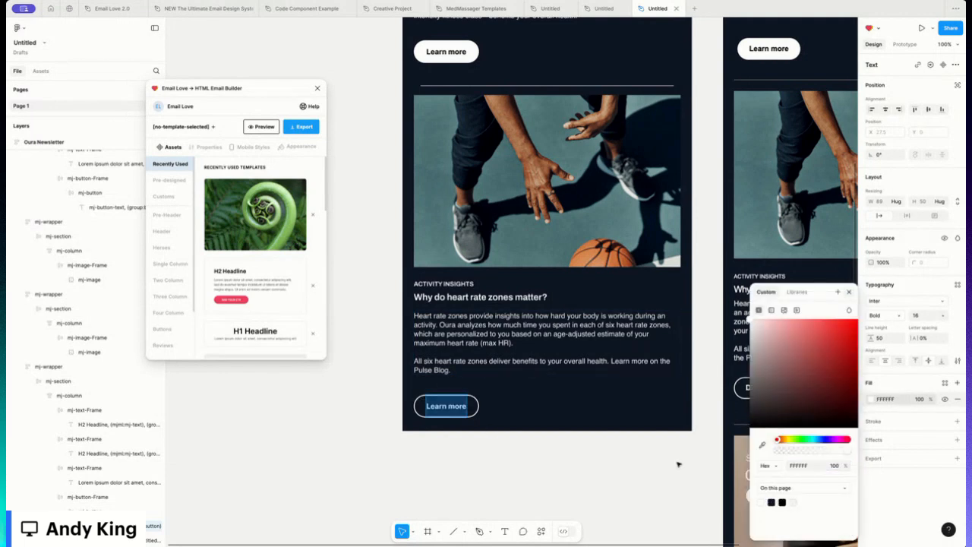
# - Change the button label to Dive Deeper
pyautogui.click(678, 463)
pyautogui.write('D')
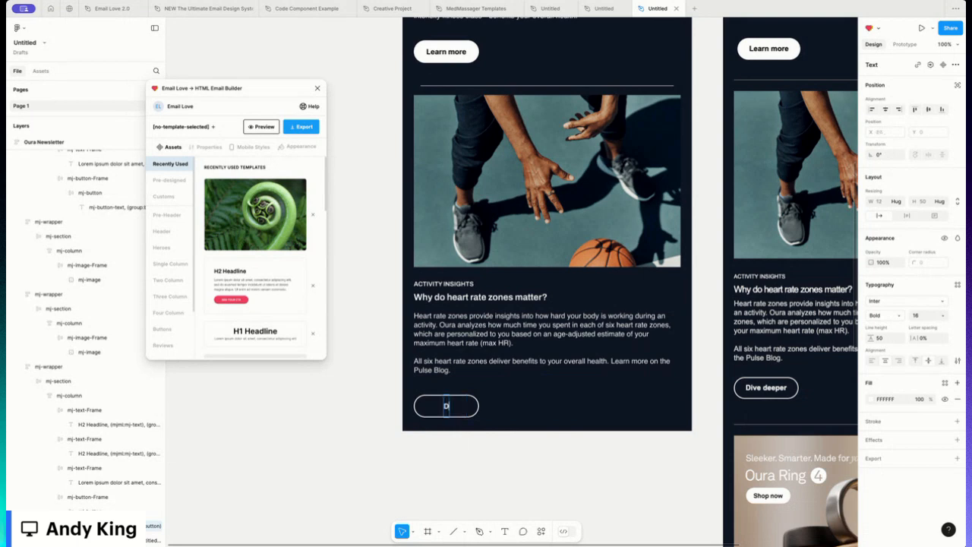
pyautogui.write('ive Deeper')
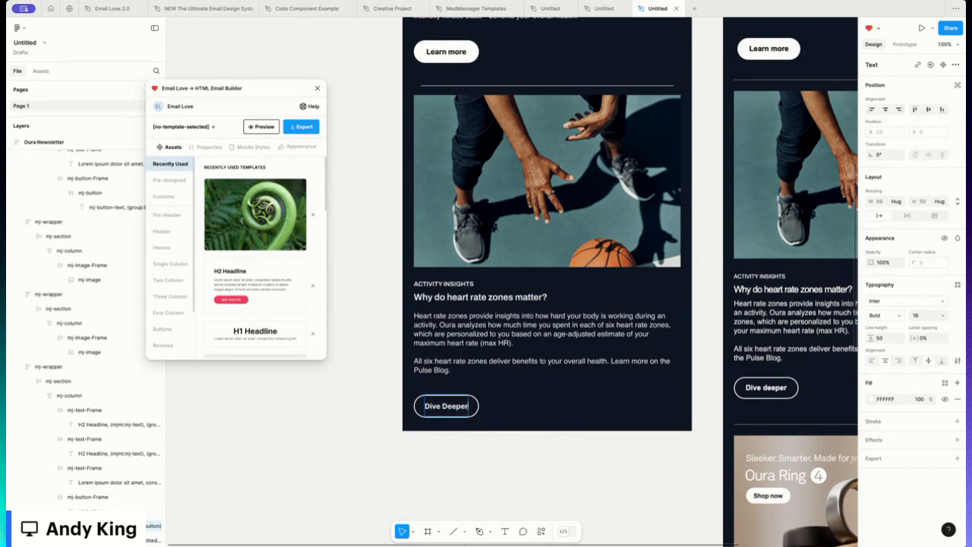
pyautogui.press('Escape')
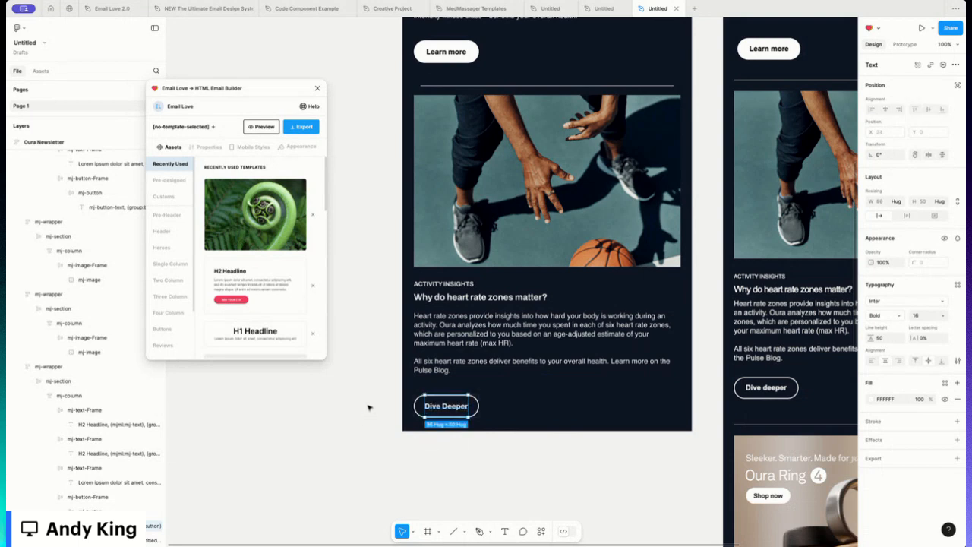
pyautogui.press('Escape')
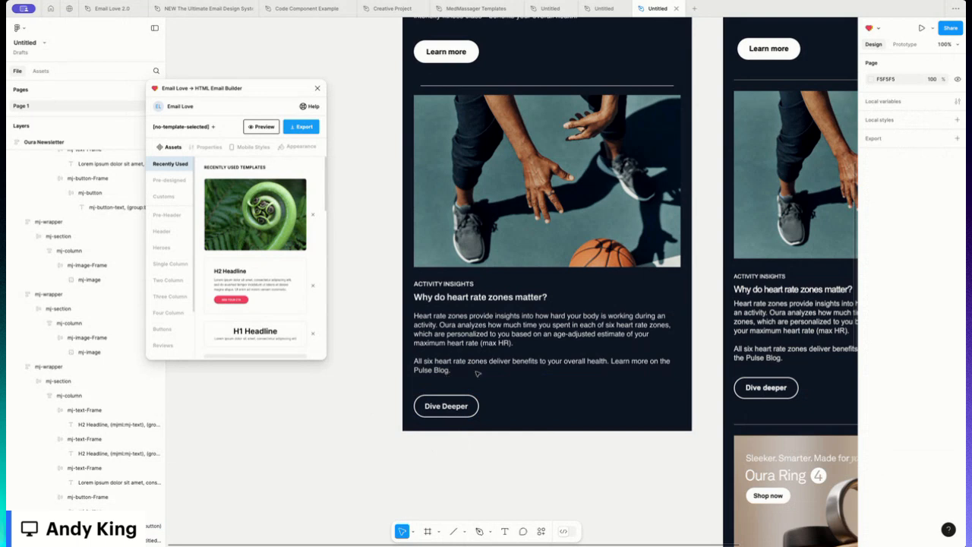
# - Set the bottom padding of the heart rate zones body text frame to 10
pyautogui.click(477, 373)
pyautogui.doubleClick(451, 371)
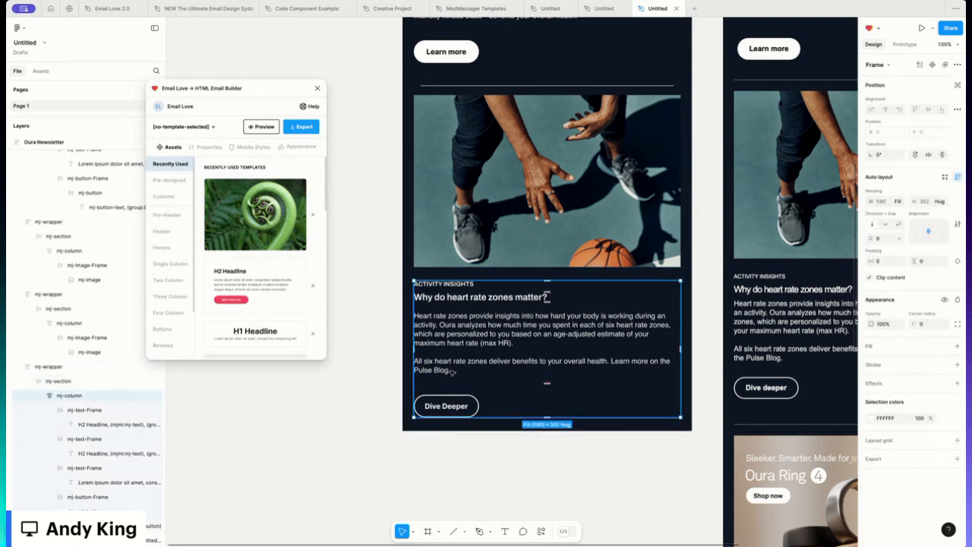
pyautogui.doubleClick(451, 371)
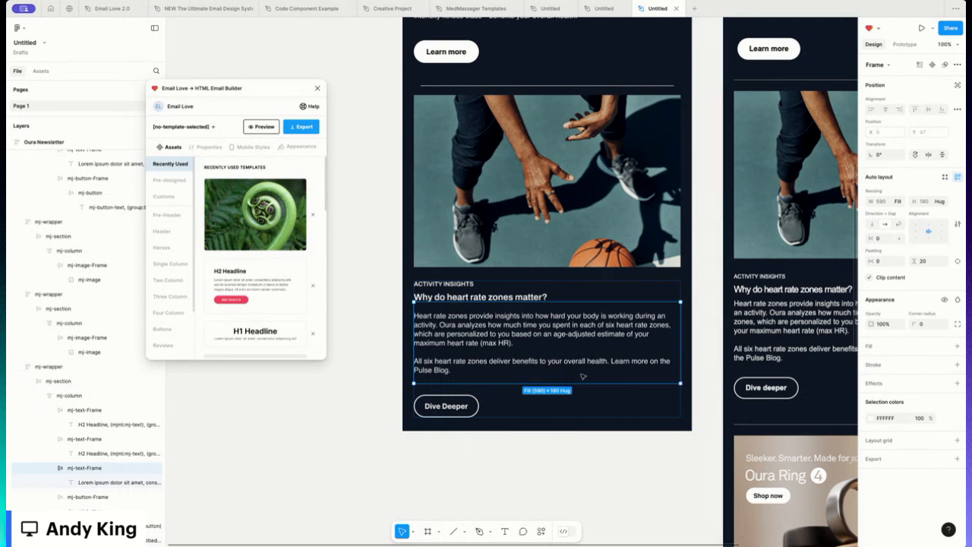
pyautogui.click(957, 261)
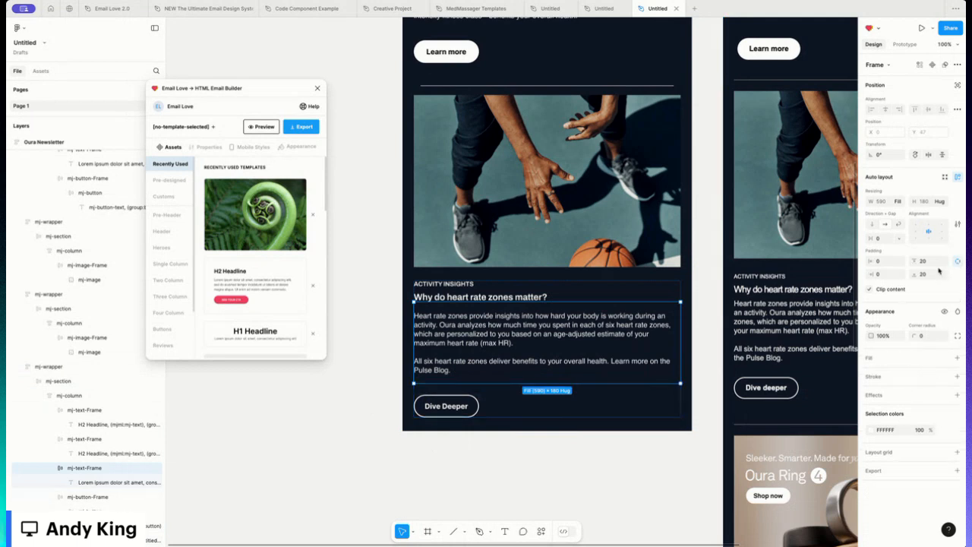
pyautogui.click(925, 274)
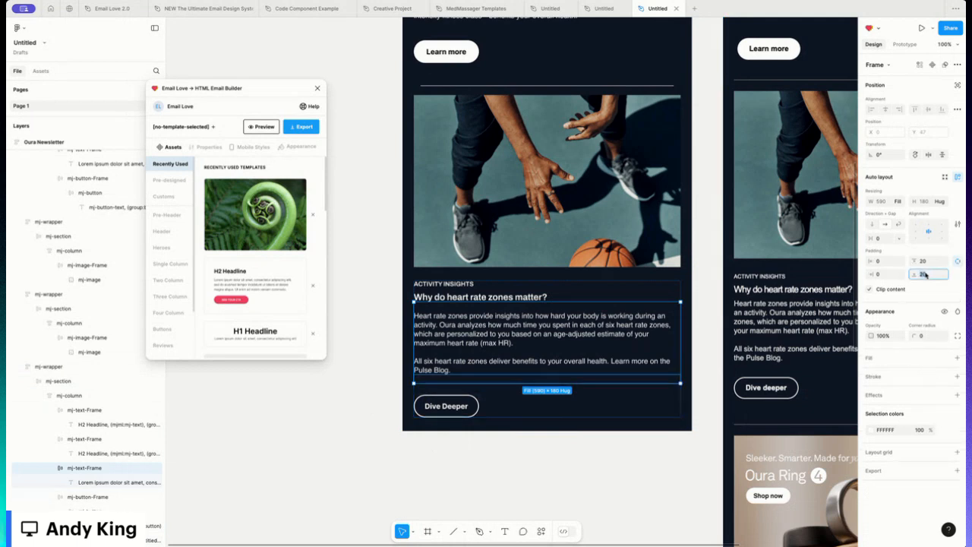
pyautogui.press('Return')
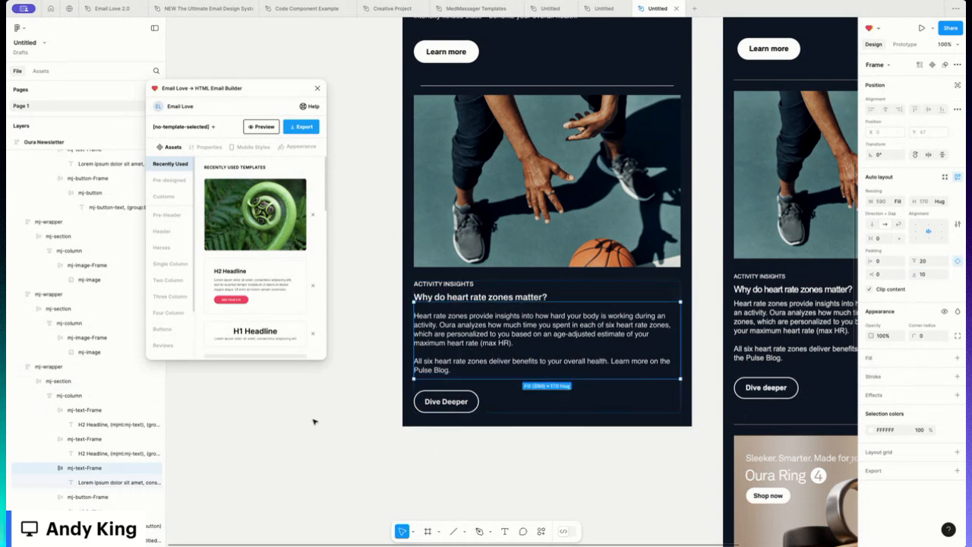
pyautogui.click(372, 376)
pyautogui.scroll(1, 384, 345)
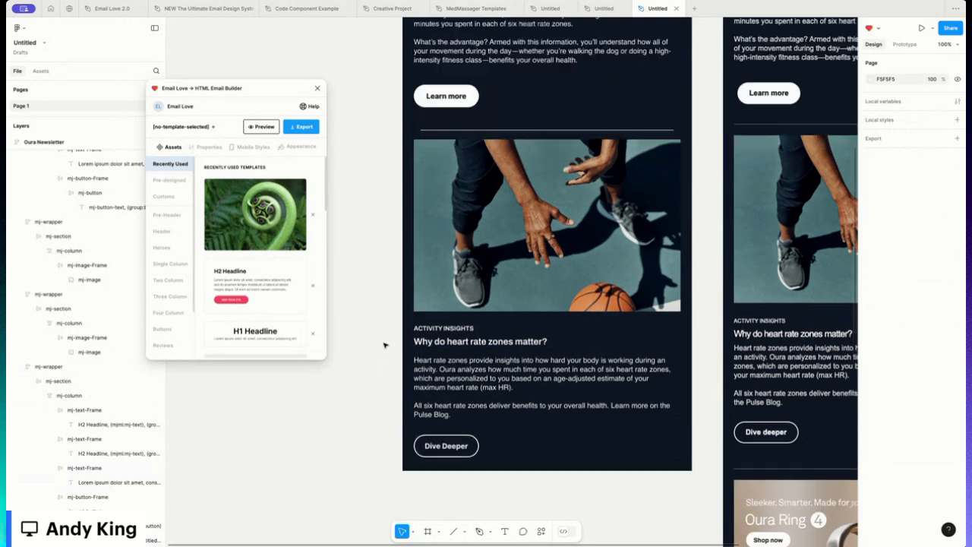
pyautogui.scroll(4, 400, 312)
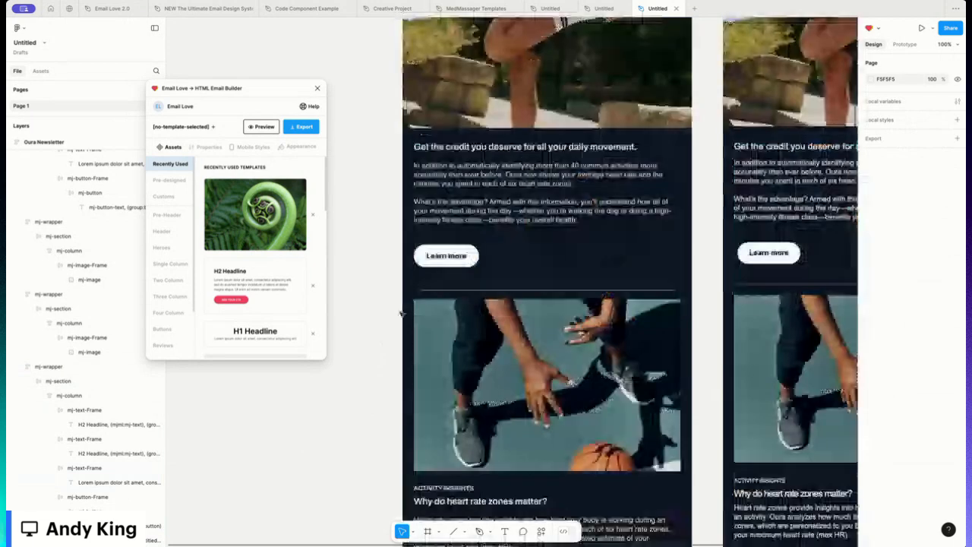
pyautogui.scroll(5, 401, 312)
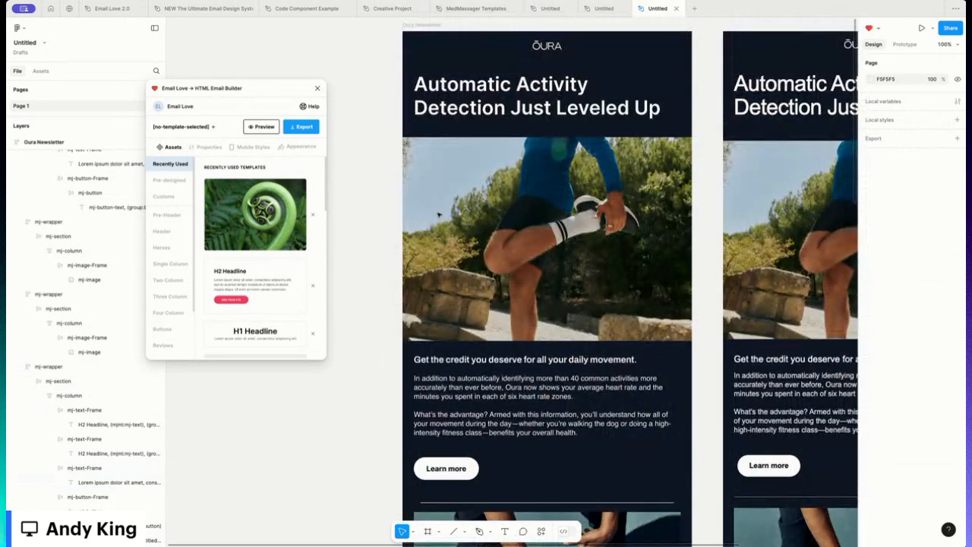
pyautogui.scroll(1, 438, 215)
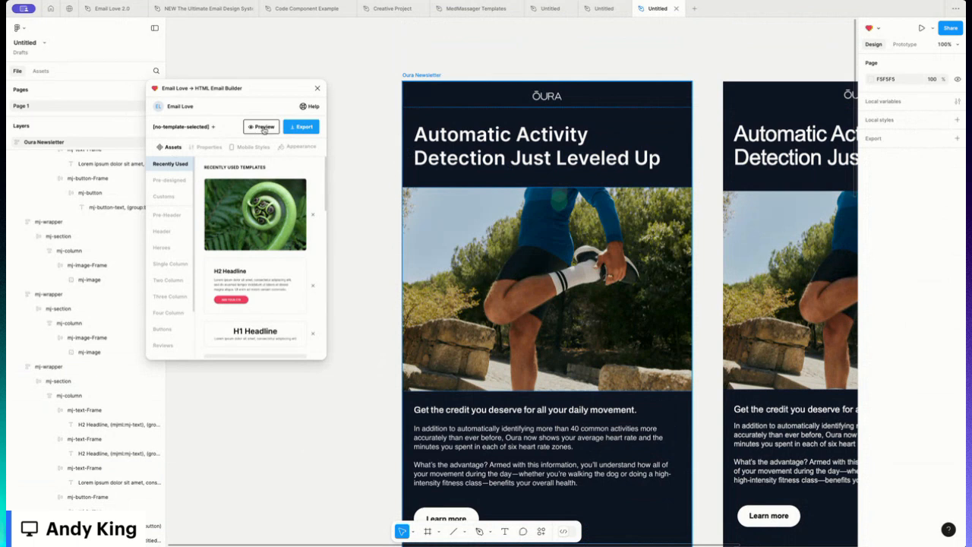
# - Preview the email design in the Email Love plugin and scroll through it before returning to the builder
pyautogui.click(264, 127)
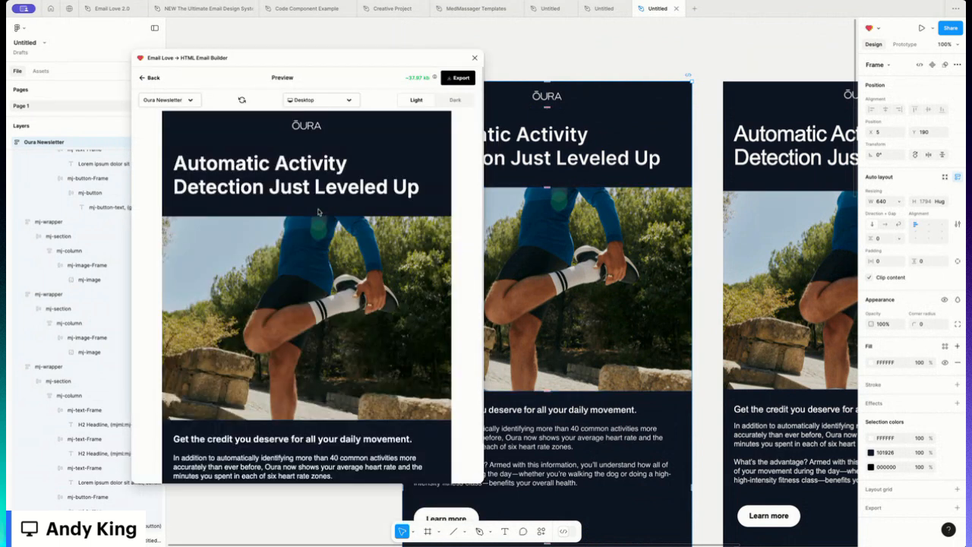
pyautogui.scroll(-5, 318, 212)
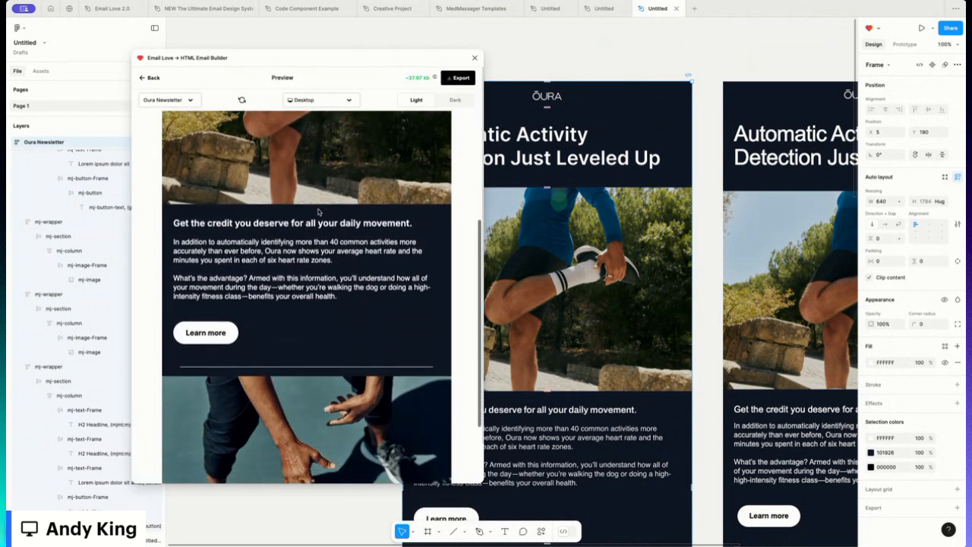
pyautogui.scroll(-3, 318, 212)
pyautogui.scroll(-1, 318, 212)
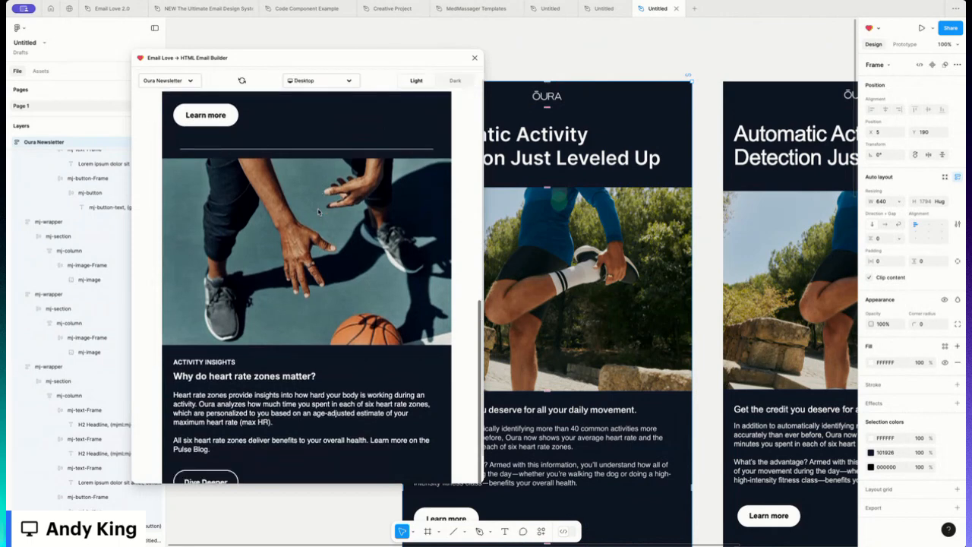
pyautogui.scroll(-1, 318, 212)
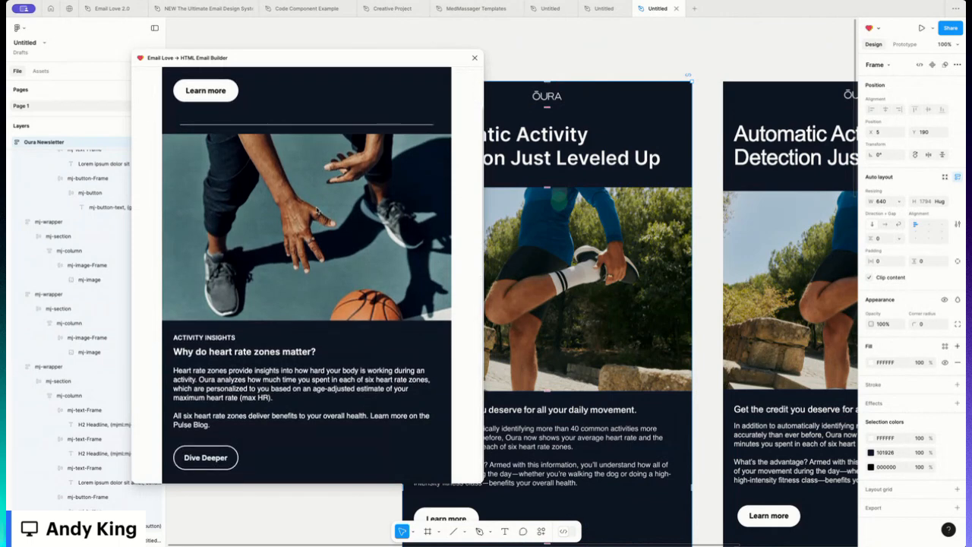
pyautogui.scroll(3, 315, 211)
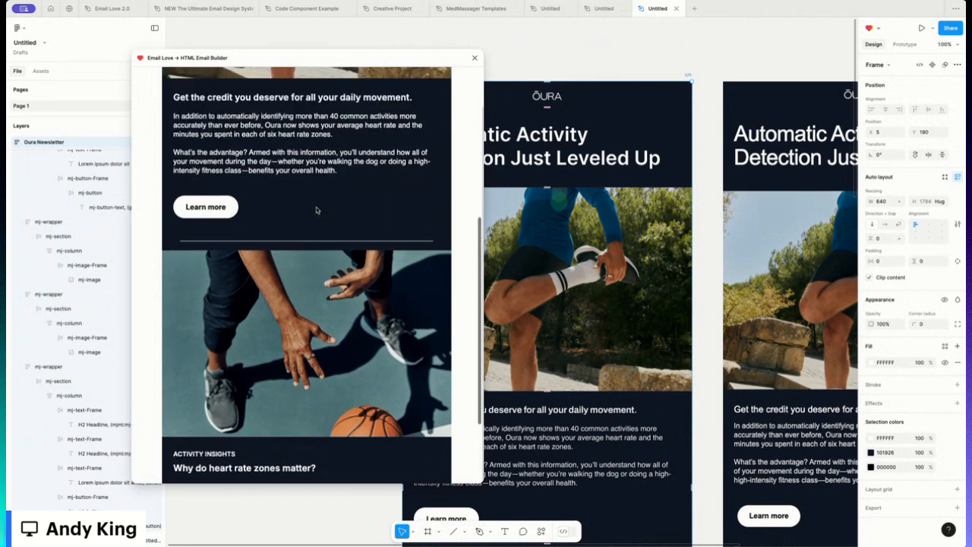
pyautogui.scroll(3, 316, 207)
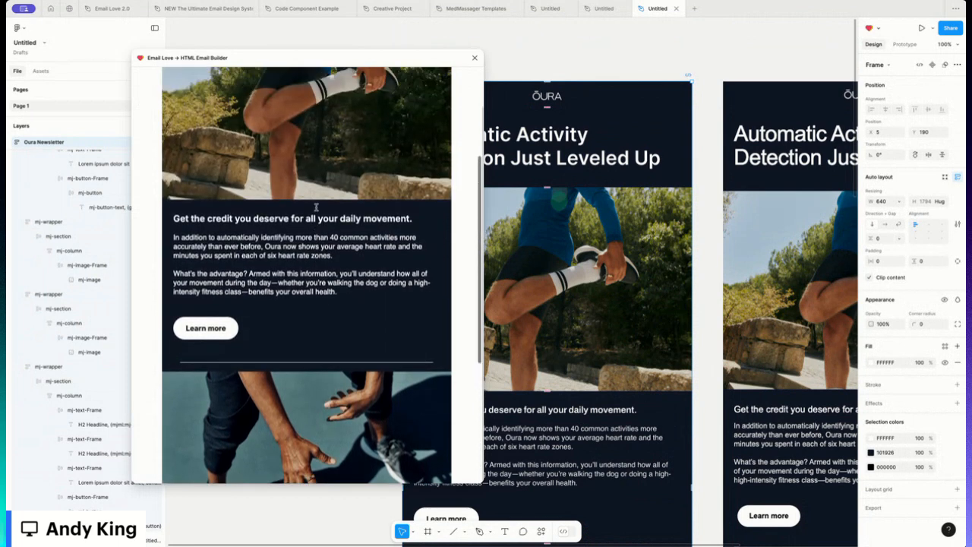
pyautogui.scroll(6, 316, 206)
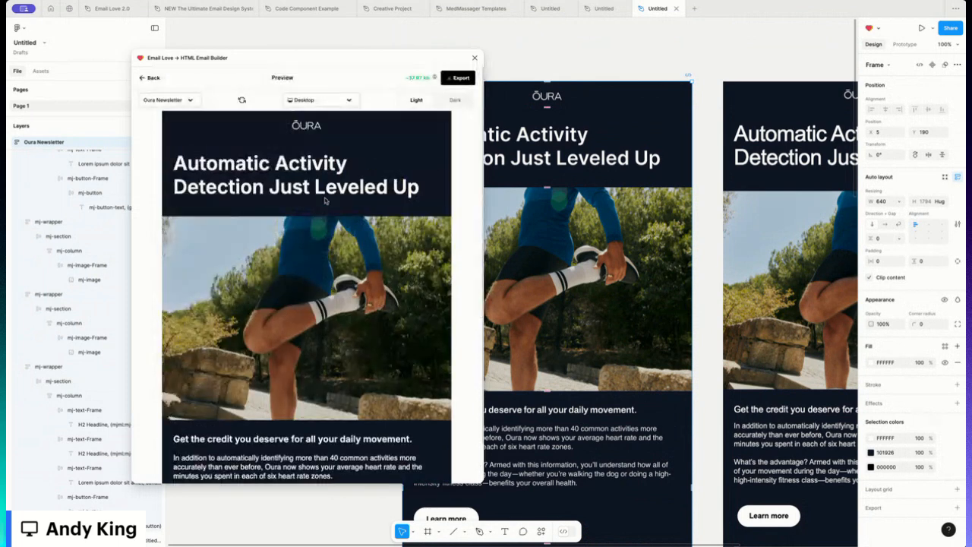
pyautogui.click(151, 79)
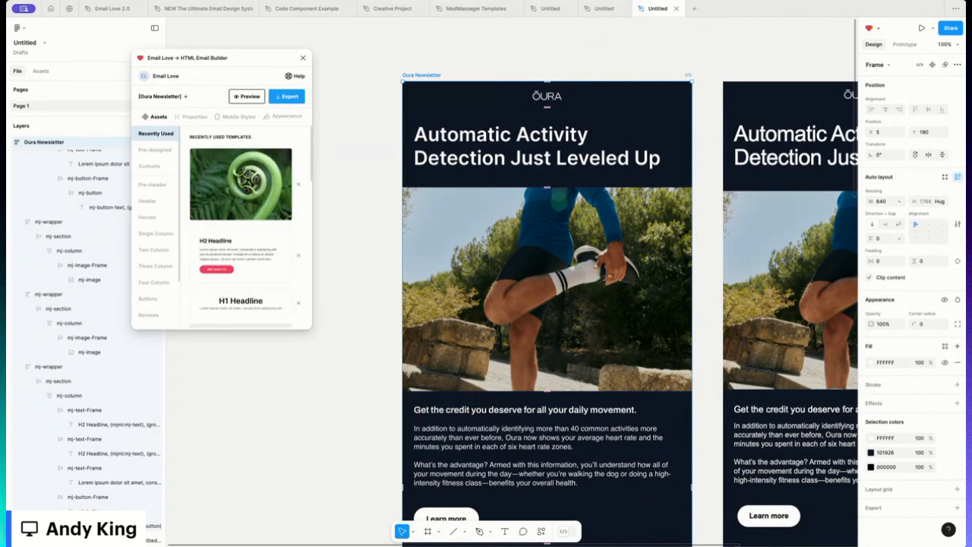
# - Set the horizontal padding of the basketball image wrapper to 25
pyautogui.scroll(-8, 636, 333)
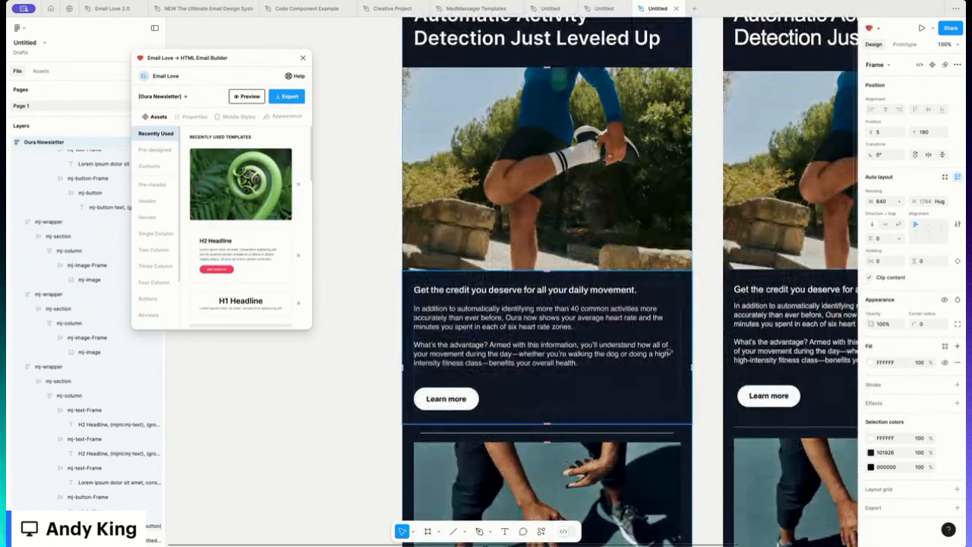
pyautogui.scroll(-6, 668, 351)
pyautogui.scroll(6, 668, 351)
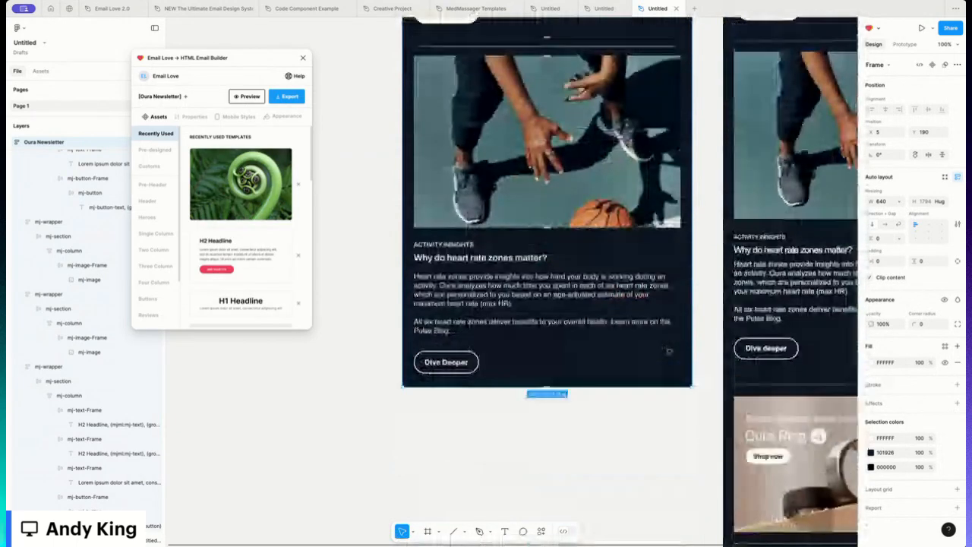
pyautogui.click(490, 325)
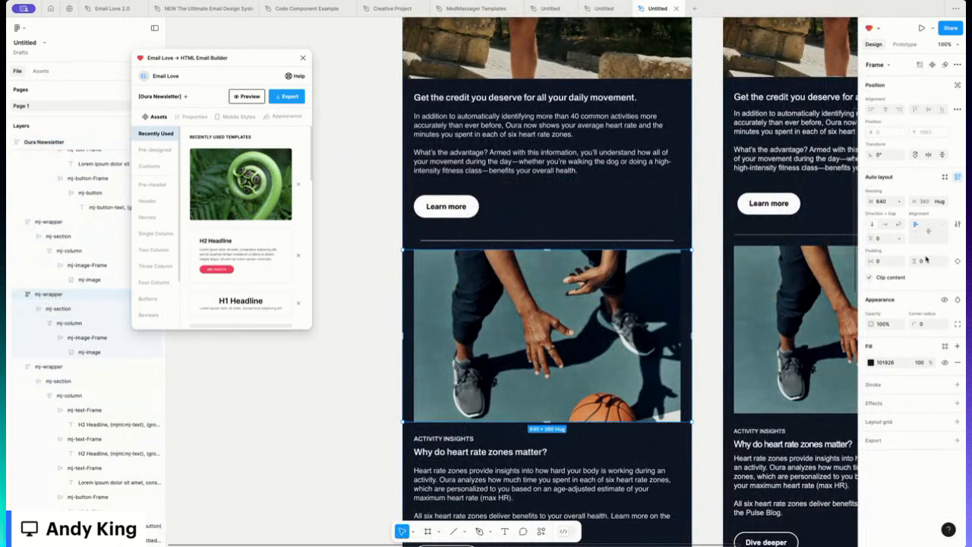
pyautogui.click(885, 261)
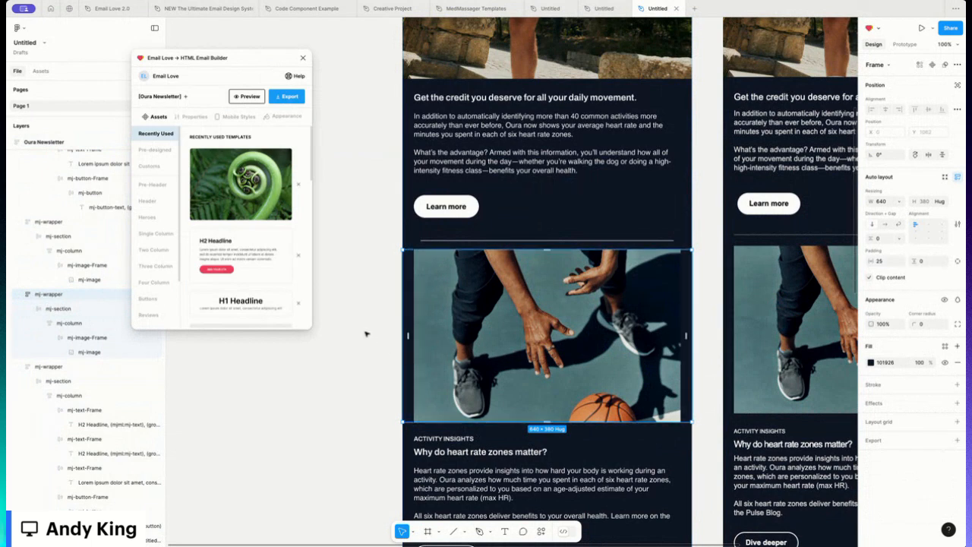
# - Select the Oura Newsletter frame and preview it again in the plugin, scrolling through the image section
pyautogui.scroll(-2, 368, 332)
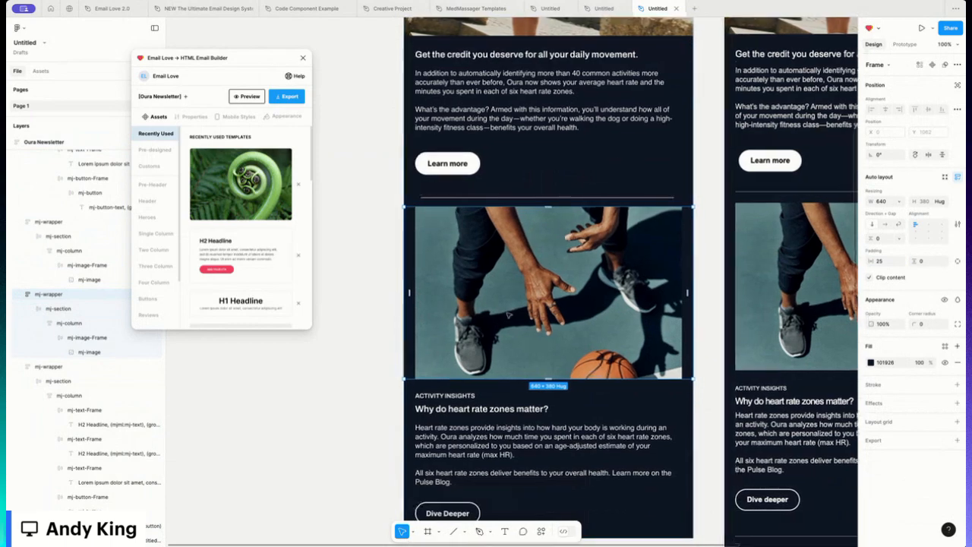
pyautogui.scroll(10, 508, 313)
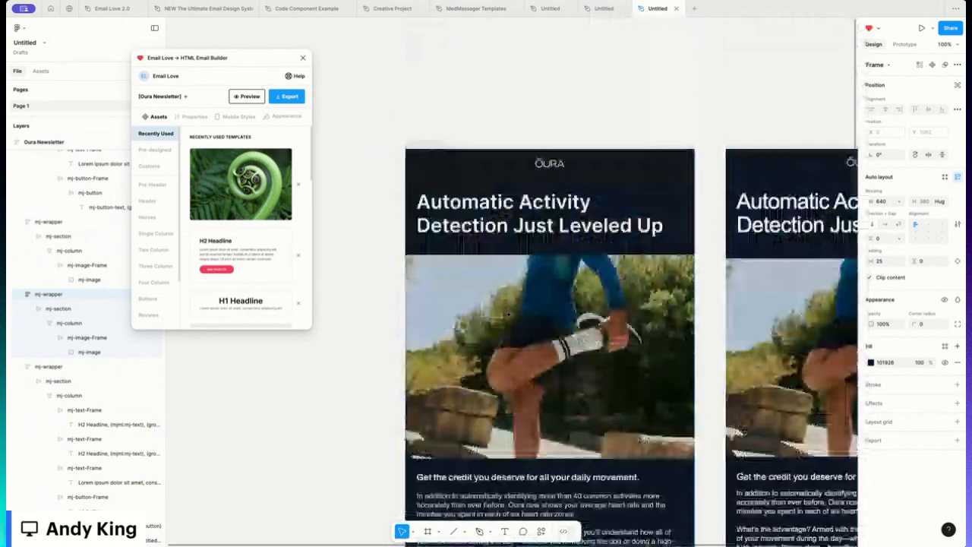
pyautogui.scroll(-4, 508, 314)
pyautogui.scroll(1, 508, 313)
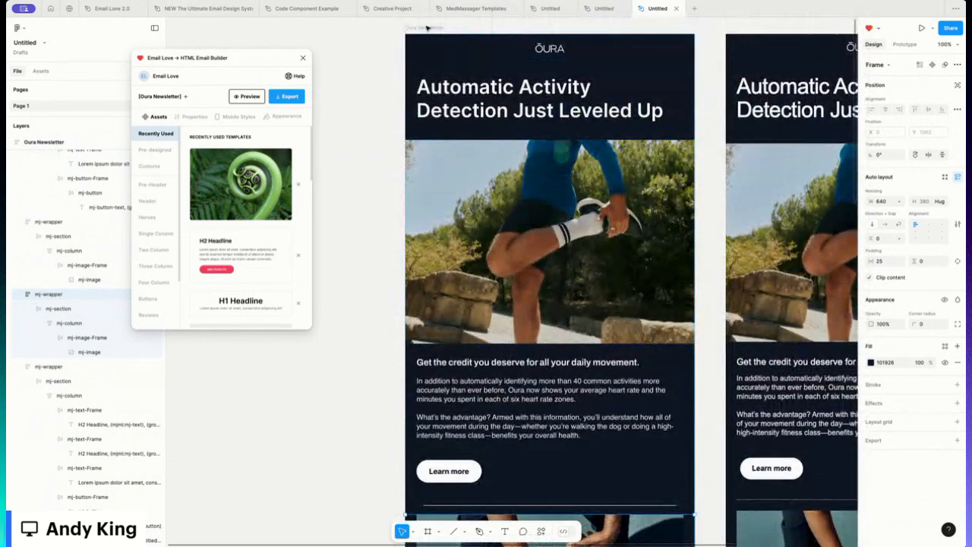
pyautogui.click(428, 28)
pyautogui.click(247, 96)
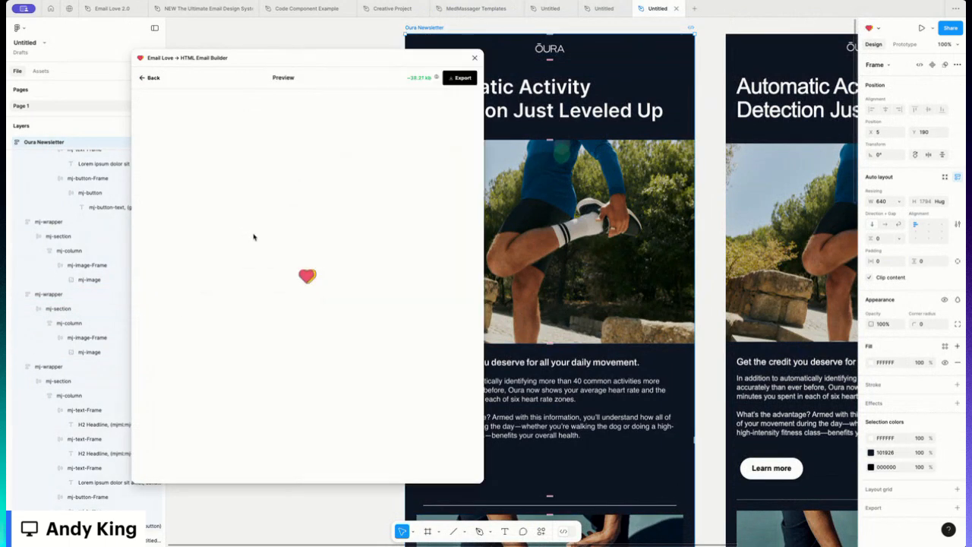
pyautogui.scroll(-5, 277, 276)
pyautogui.scroll(-3, 277, 277)
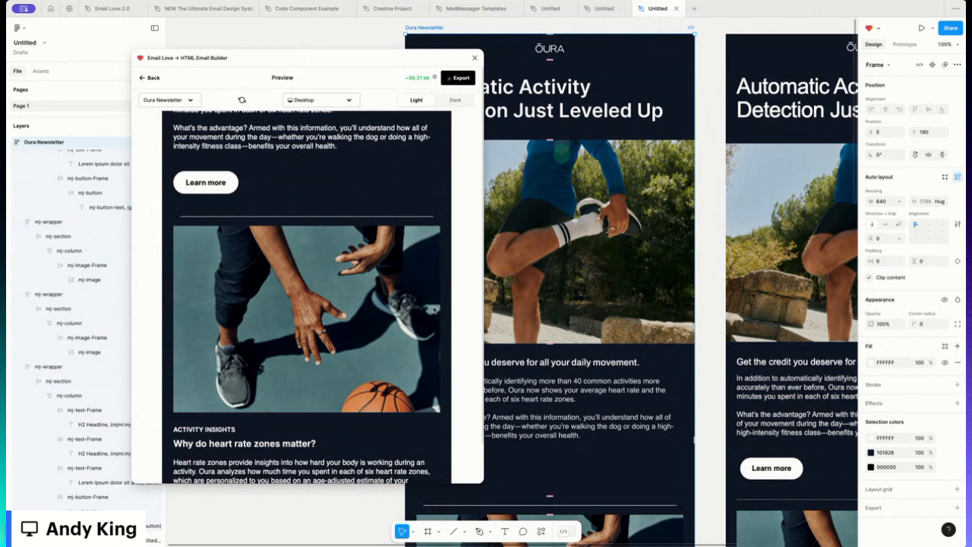
pyautogui.scroll(-2, 253, 302)
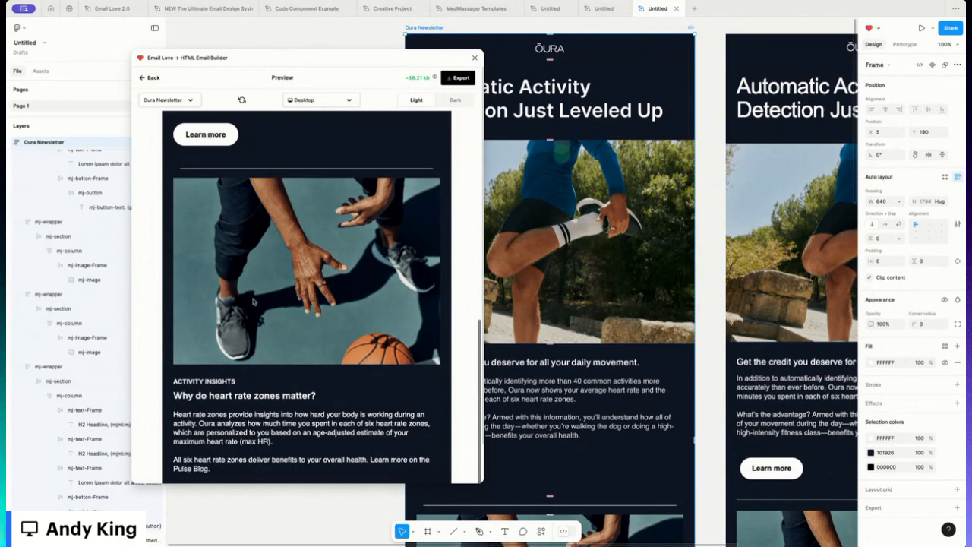
pyautogui.scroll(10, 253, 301)
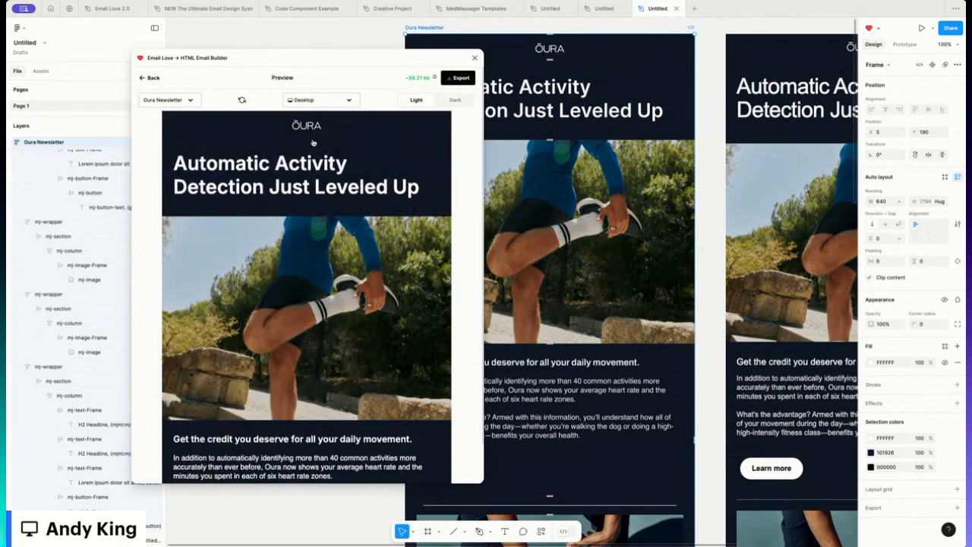
pyautogui.scroll(-5, 526, 317)
# - Duplicate the basketball image section and move the copy below the heart rate zones section
pyautogui.click(529, 315)
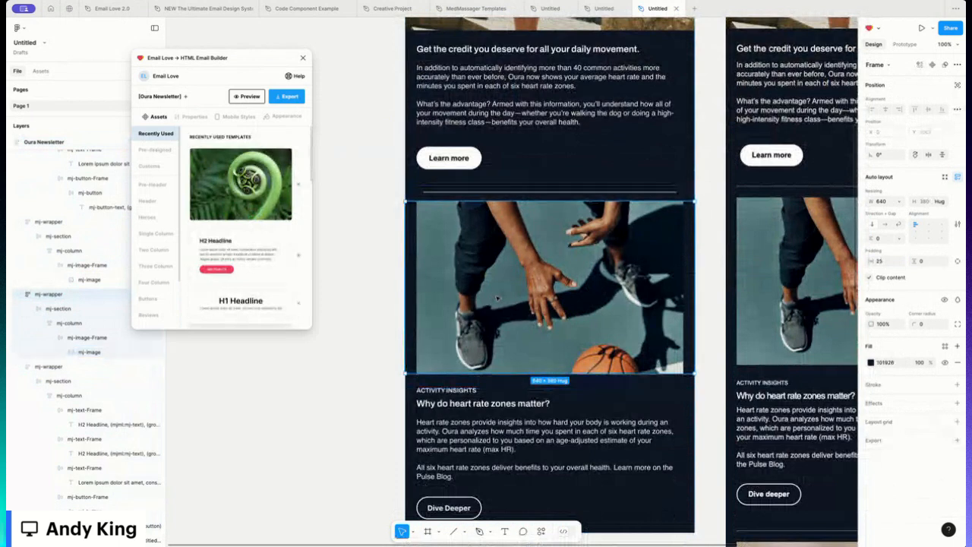
pyautogui.hotkey('ctrl', 'd')
pyautogui.scroll(-4, 505, 219)
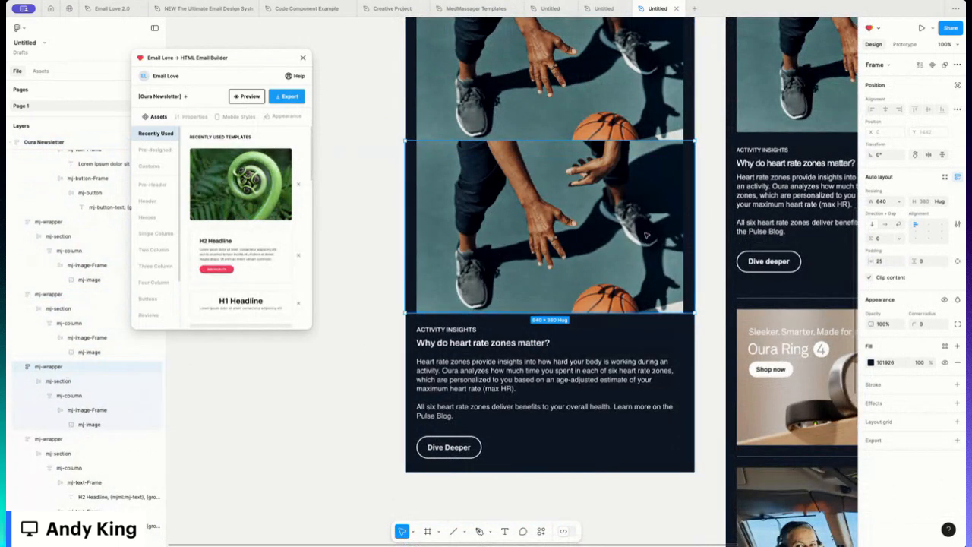
pyautogui.moveTo(507, 211); pyautogui.dragTo(504, 336)
# - Replace the duplicated image with the Oura Ring promo image uploaded from the desktop
pyautogui.doubleClick(504, 340)
pyautogui.doubleClick(504, 340)
pyautogui.doubleClick(505, 340)
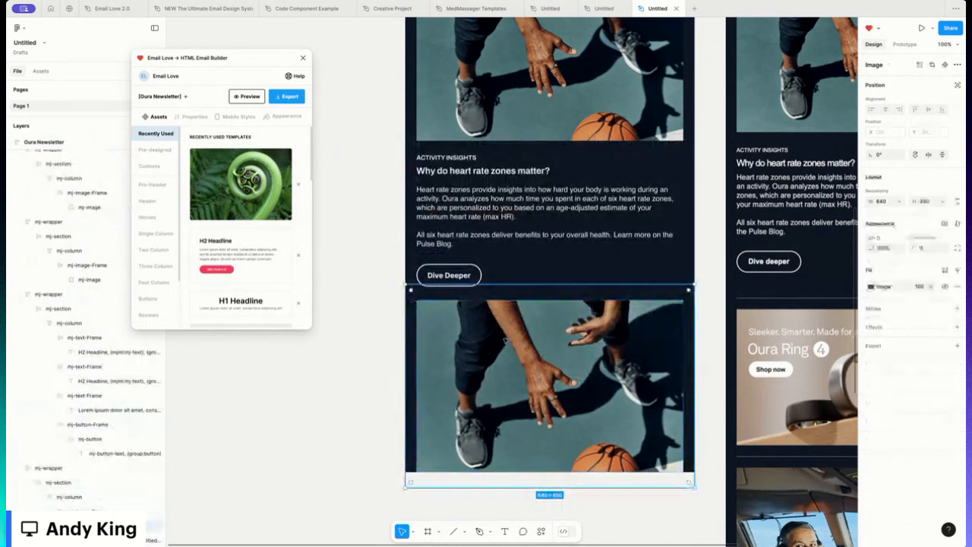
pyautogui.doubleClick(542, 339)
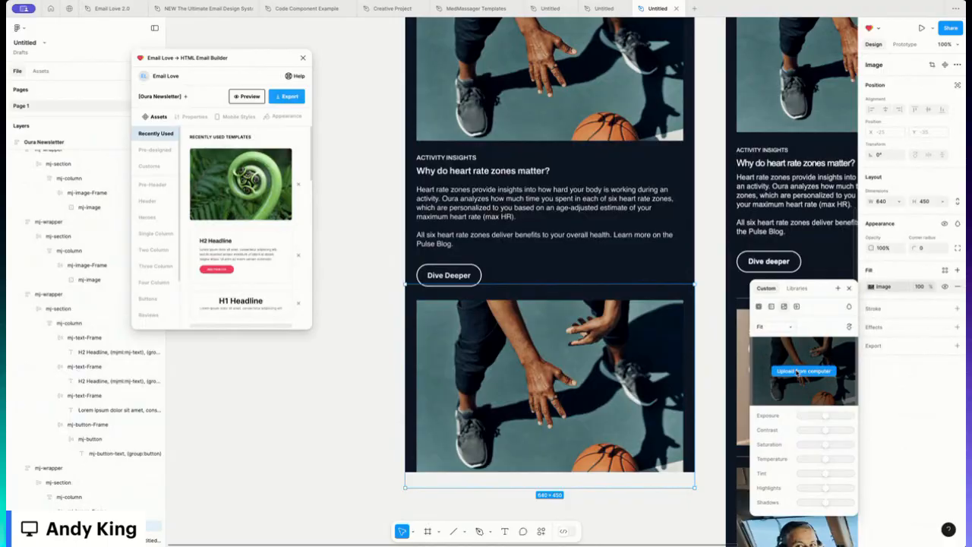
pyautogui.click(796, 371)
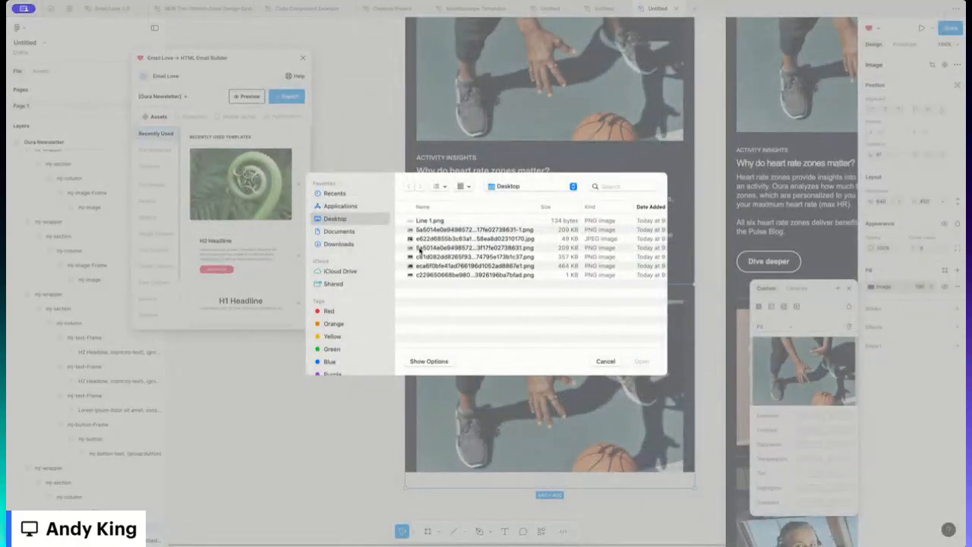
pyautogui.doubleClick(421, 249)
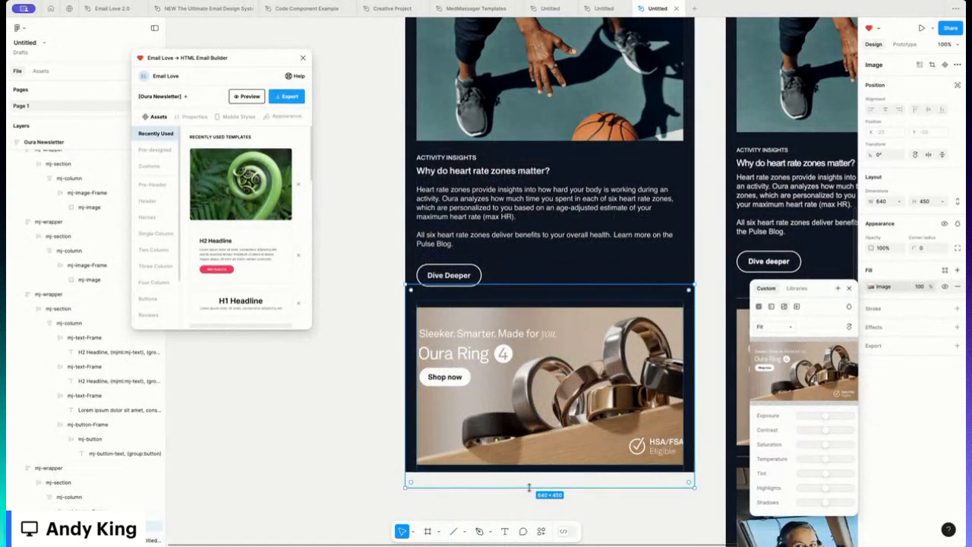
# - Resize the Oura Ring image to about 589 × 328 and set its image scaling to Fill
pyautogui.moveTo(516, 485); pyautogui.dragTo(518, 457)
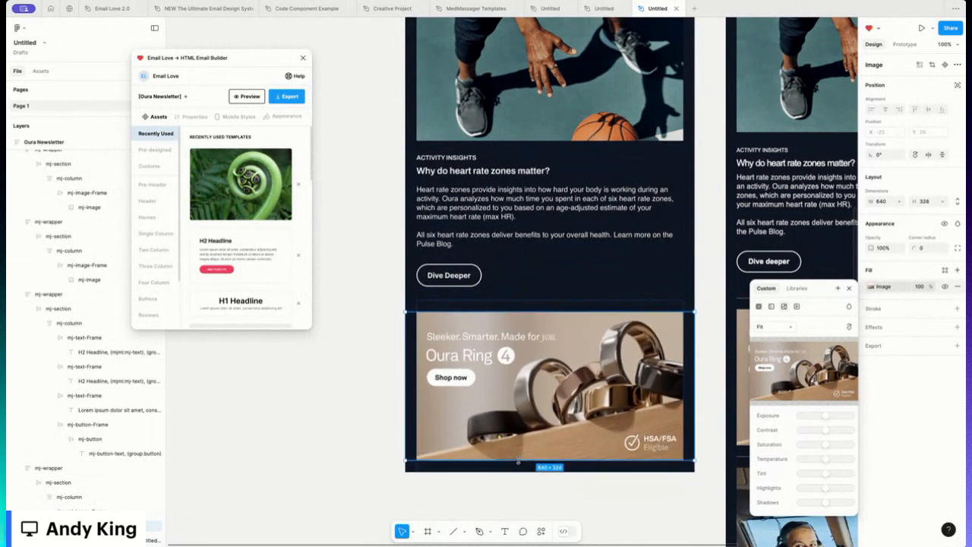
pyautogui.moveTo(696, 355); pyautogui.dragTo(684, 355)
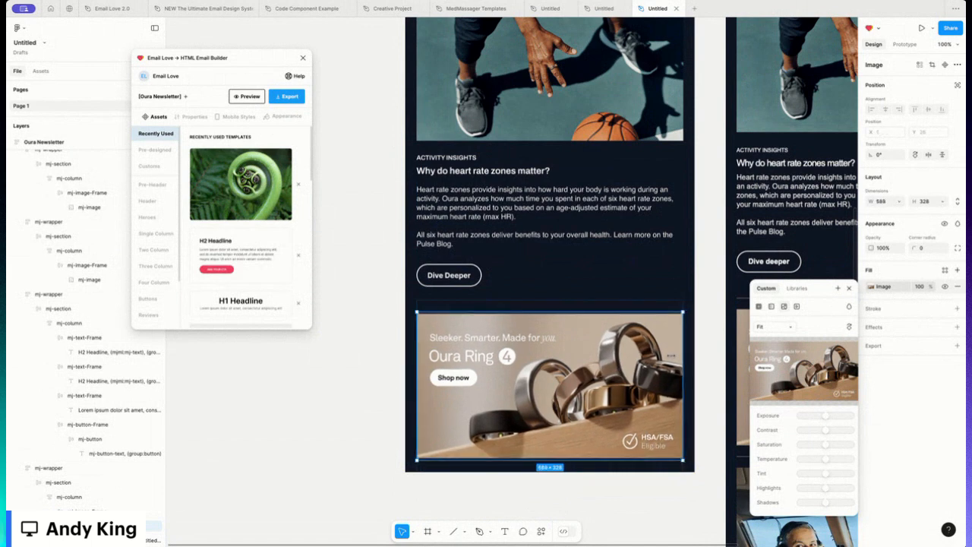
pyautogui.click(775, 326)
pyautogui.click(771, 313)
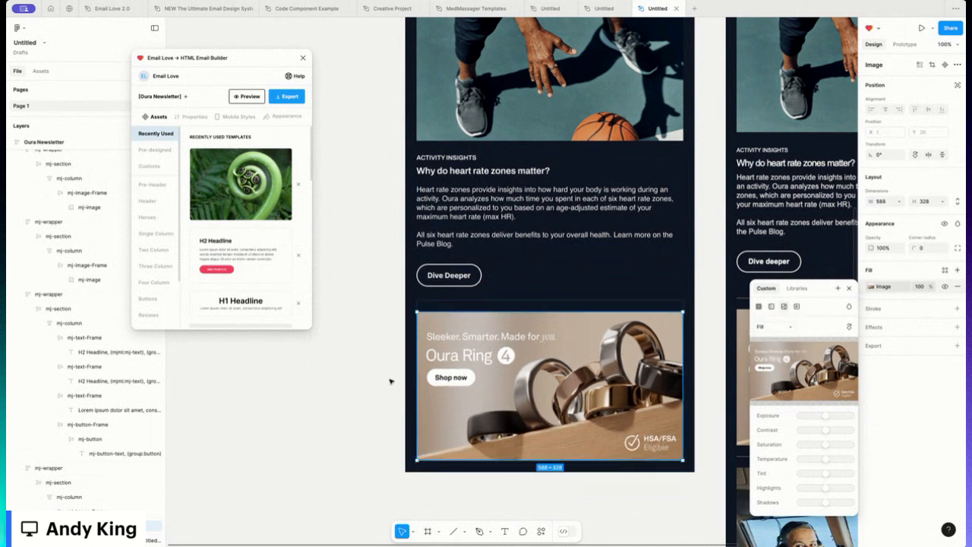
# - Resize the basketball image to about 591 × 380 and set its image scaling to Fill
pyautogui.click(501, 140)
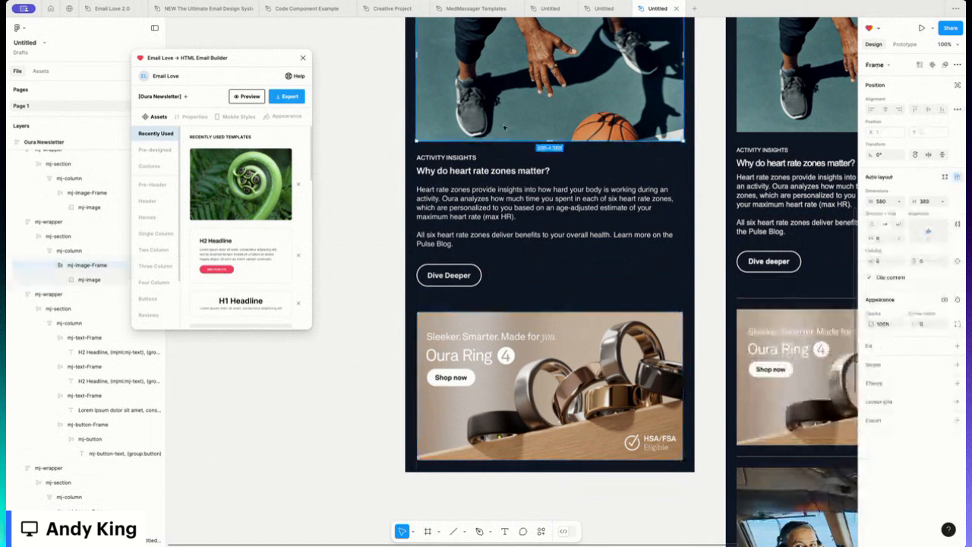
pyautogui.click(89, 279)
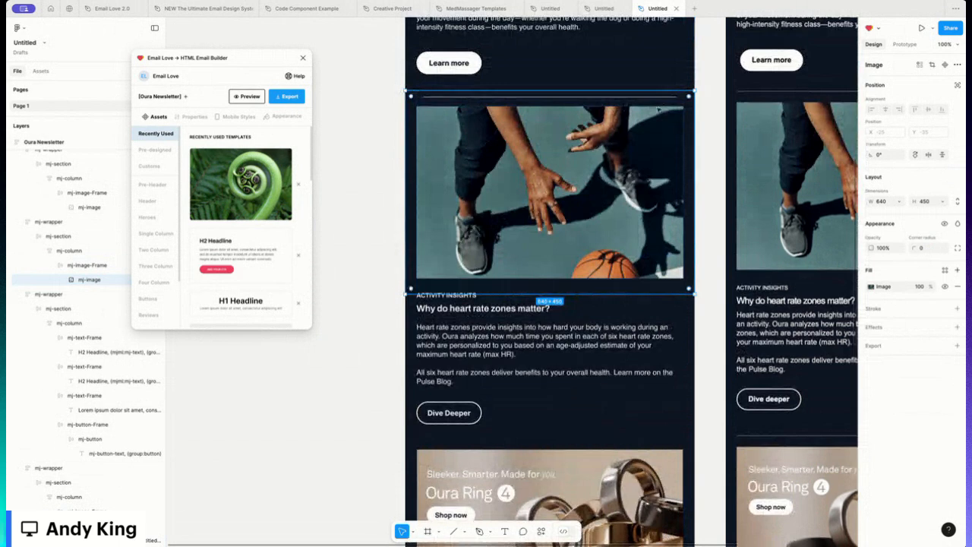
pyautogui.moveTo(570, 293)
pyautogui.mouseDown()
pyautogui.moveTo(569, 276)
pyautogui.moveTo(570, 286)
pyautogui.mouseUp()
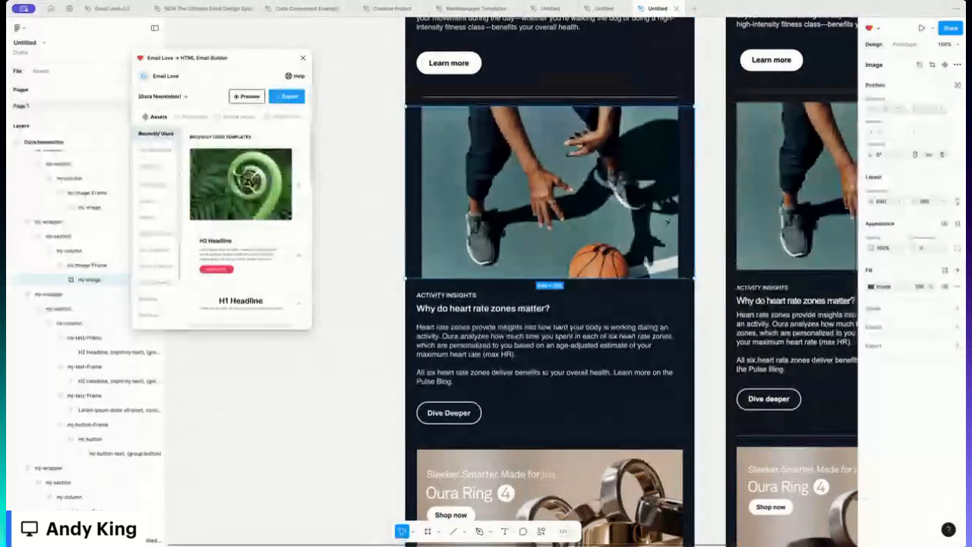
pyautogui.moveTo(693, 218); pyautogui.dragTo(671, 213)
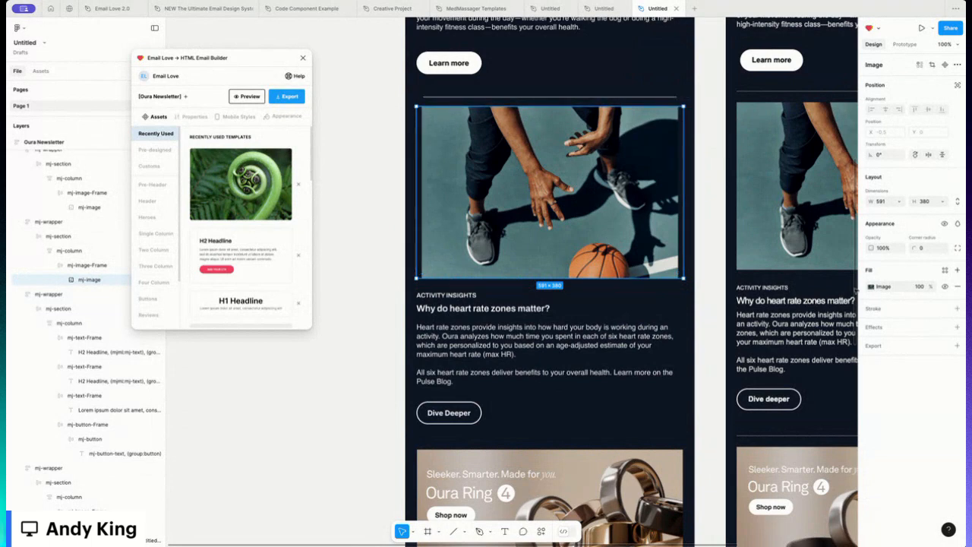
pyautogui.click(871, 287)
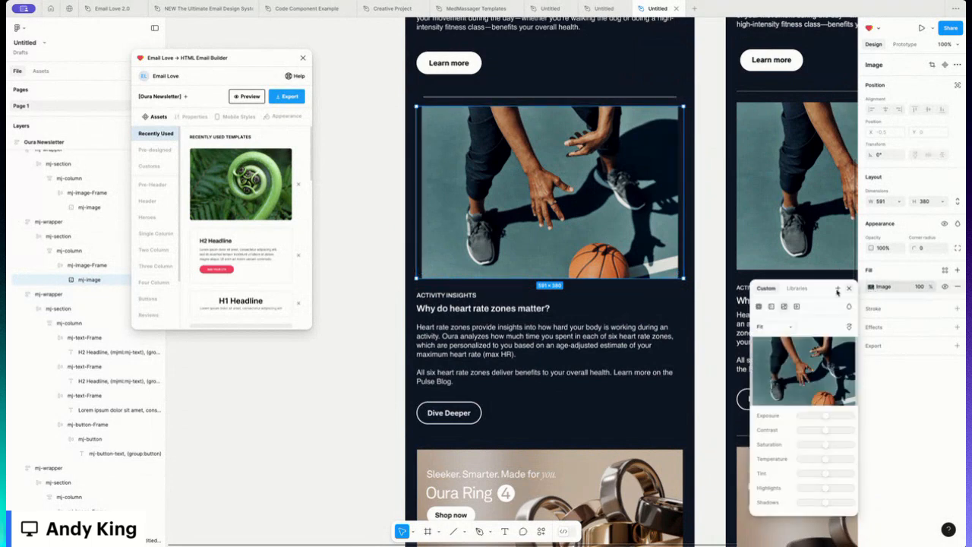
pyautogui.click(769, 326)
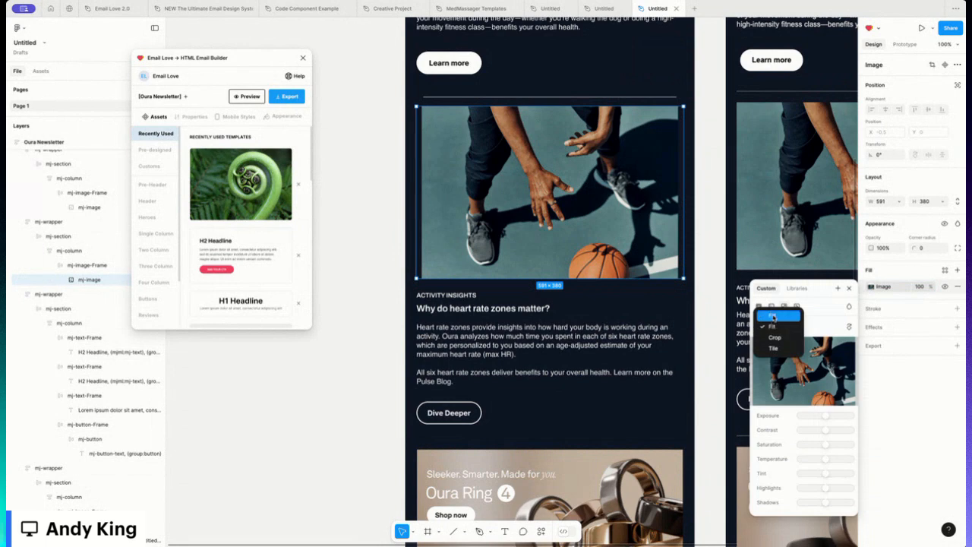
pyautogui.click(772, 316)
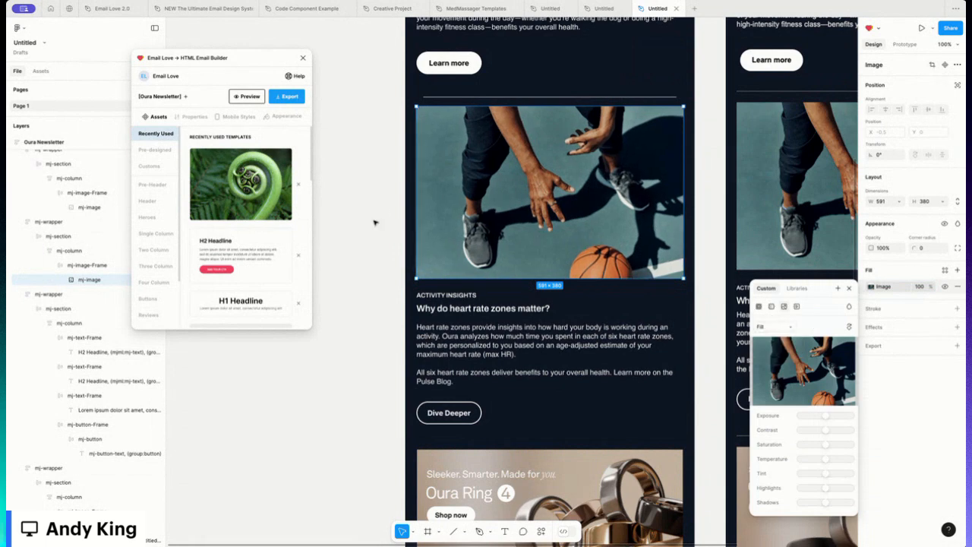
# - Duplicate the divider section and place the copy between the heart rate zones section and the Oura Ring image
pyautogui.click(366, 277)
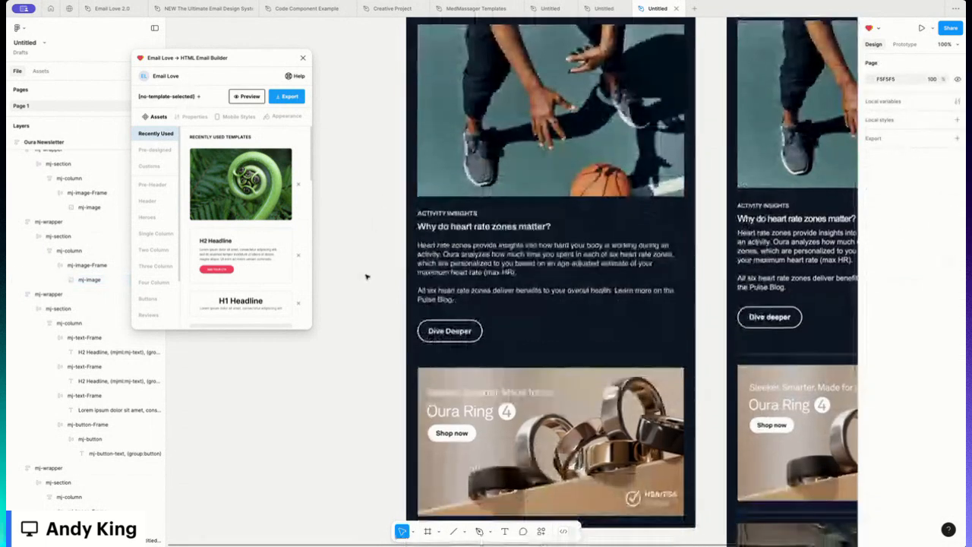
pyautogui.scroll(-2, 368, 276)
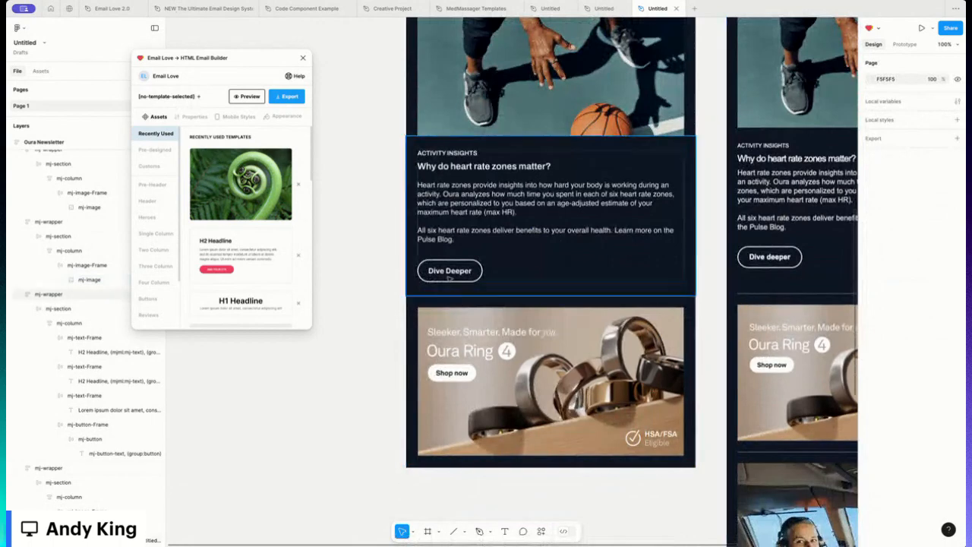
pyautogui.scroll(2, 450, 279)
pyautogui.scroll(4, 449, 251)
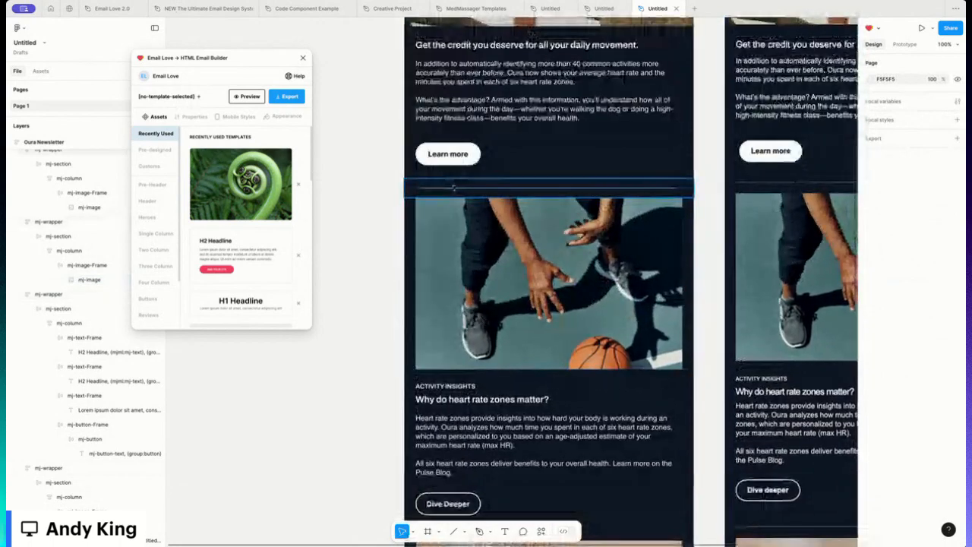
pyautogui.click(454, 187)
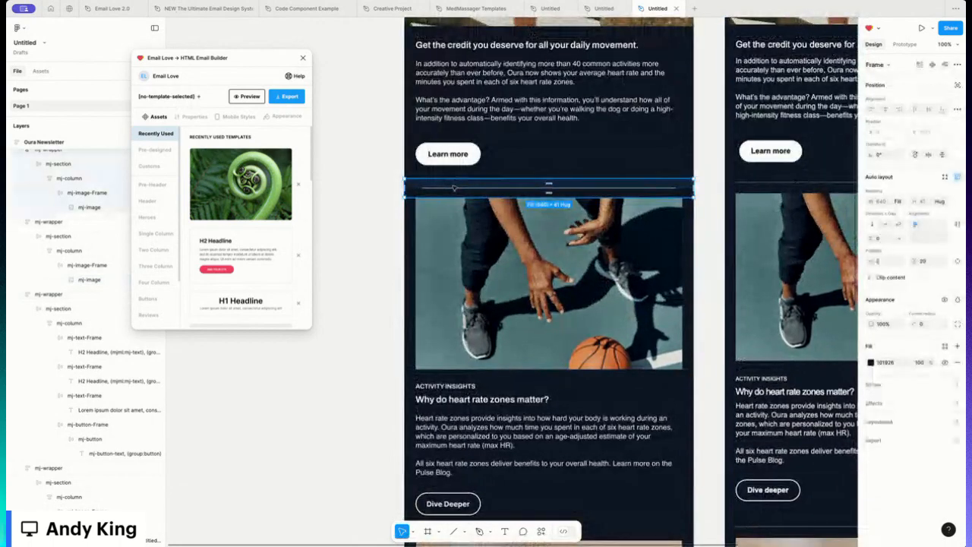
pyautogui.hotkey('ctrl', 'd')
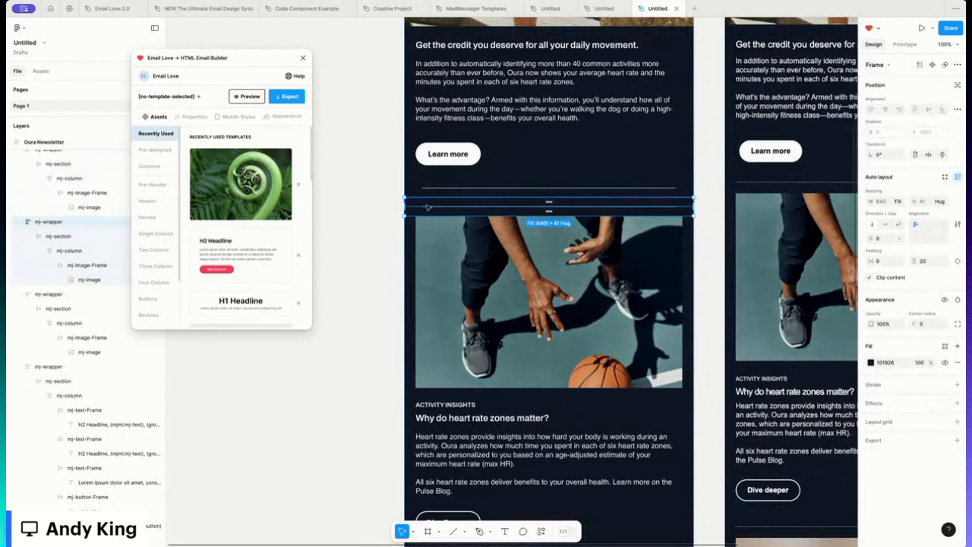
pyautogui.press('Delete')
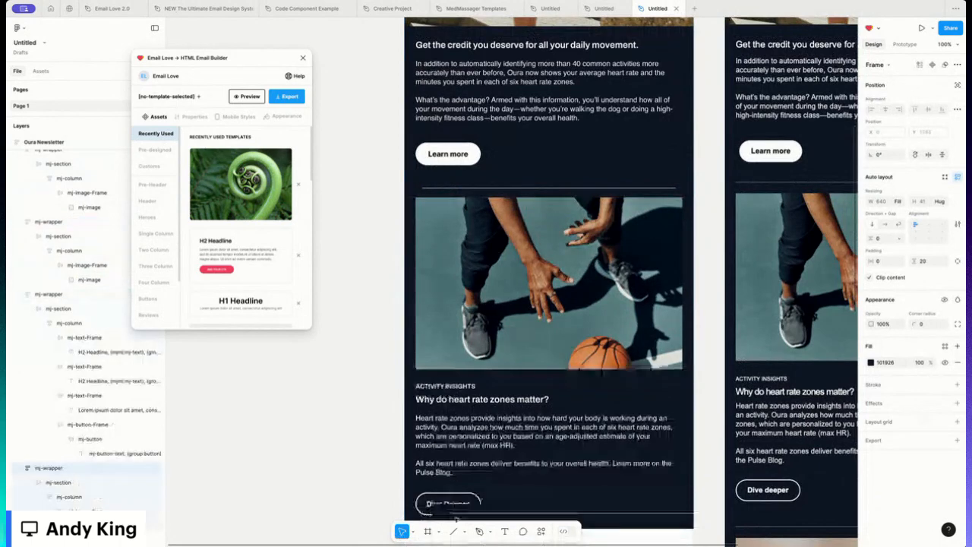
pyautogui.click(467, 462)
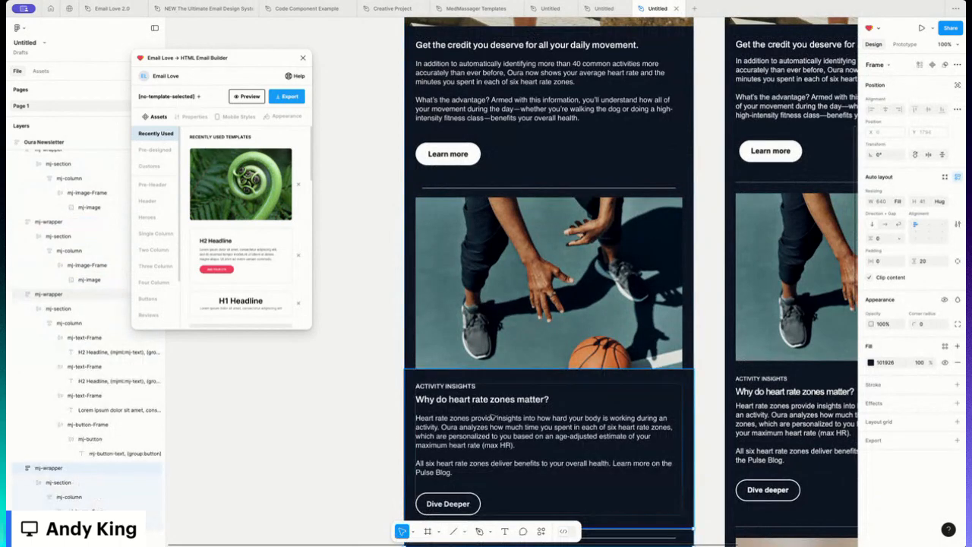
pyautogui.scroll(-5, 492, 417)
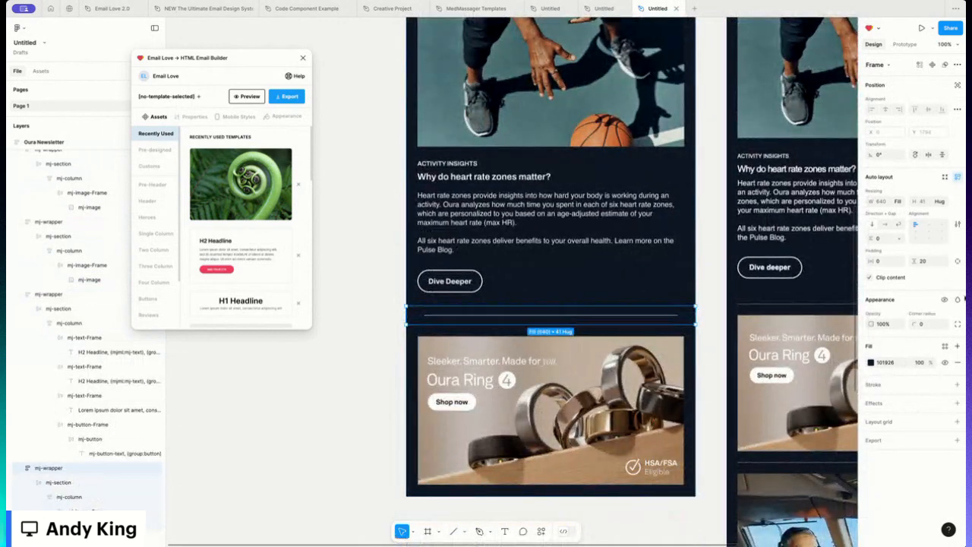
# - Set the new divider's bottom padding to 5
pyautogui.click(956, 262)
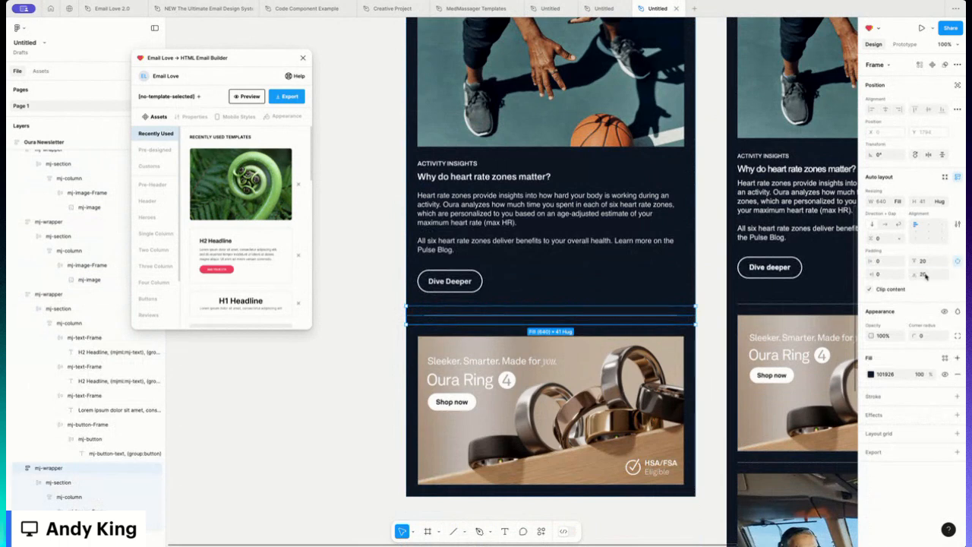
pyautogui.click(924, 274)
pyautogui.write('5')
pyautogui.press('Return')
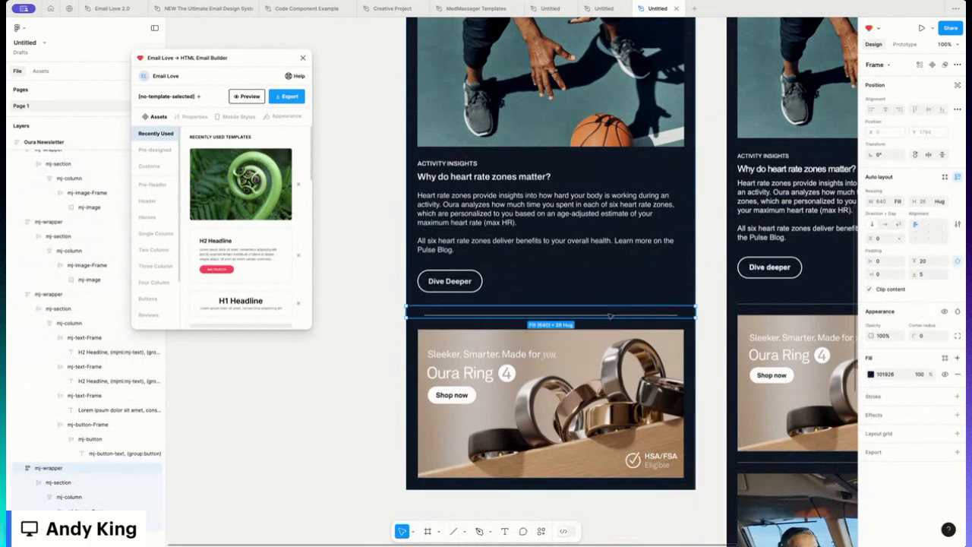
# - Preview the Oura Newsletter email in the Email Love plugin and scroll through the layout
pyautogui.click(337, 360)
pyautogui.scroll(-2, 449, 342)
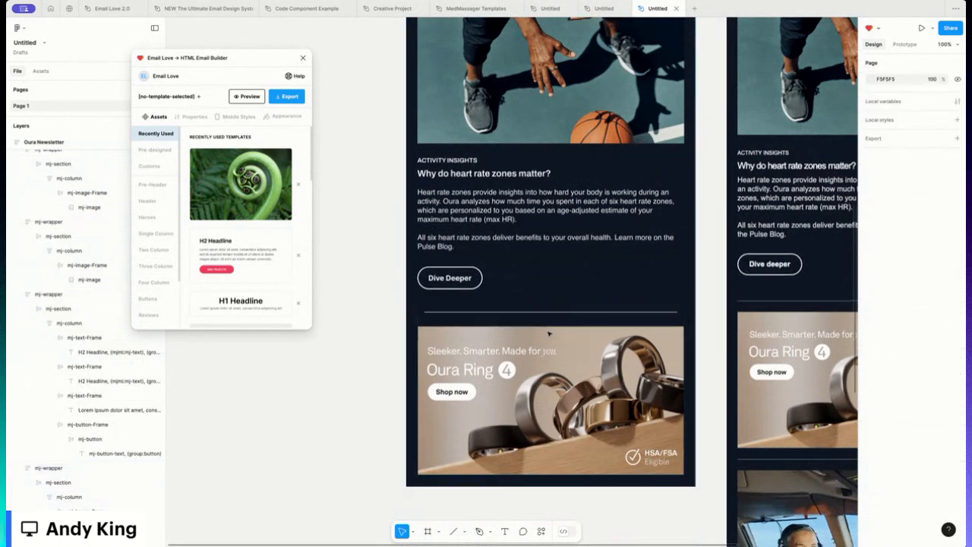
pyautogui.scroll(10, 550, 304)
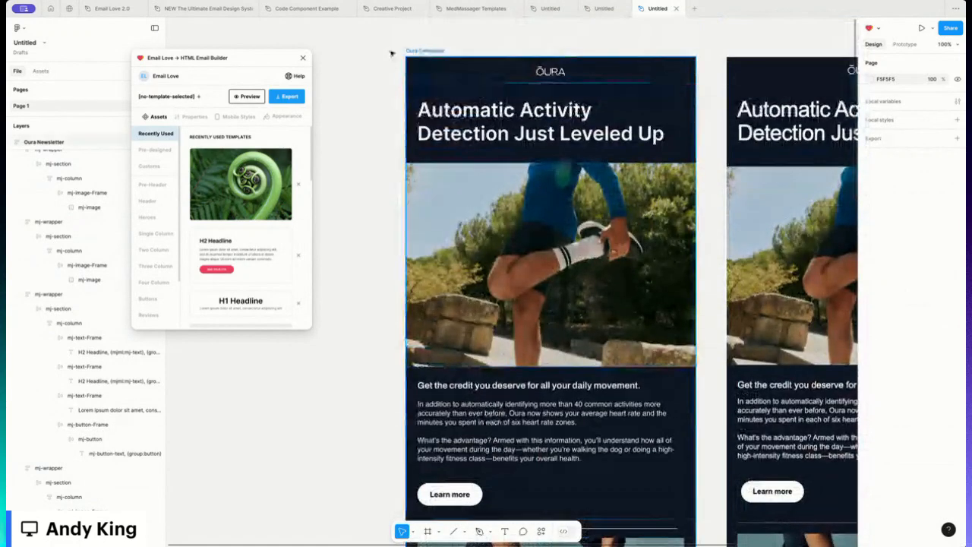
pyautogui.click(425, 50)
pyautogui.click(247, 96)
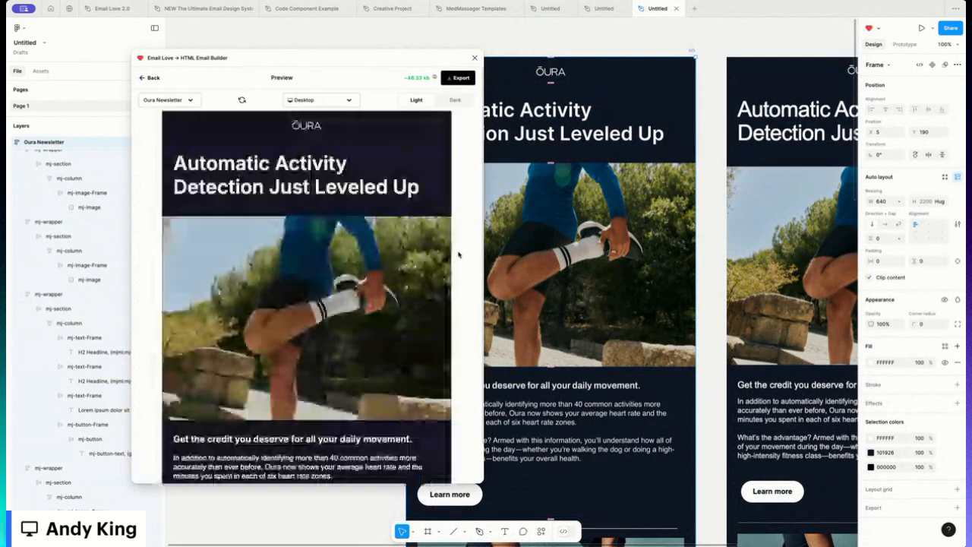
pyautogui.scroll(-2, 458, 255)
pyautogui.scroll(-10, 306, 296)
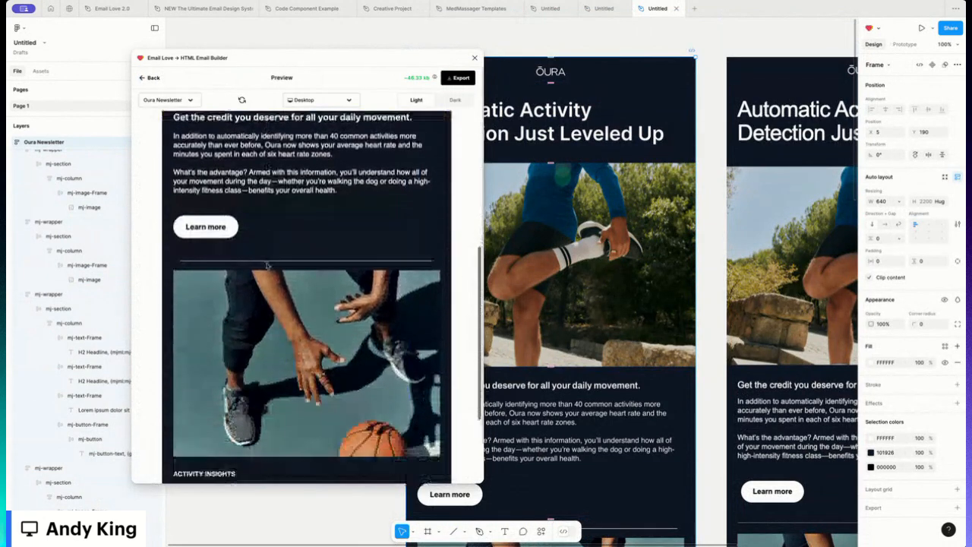
pyautogui.scroll(-4, 306, 296)
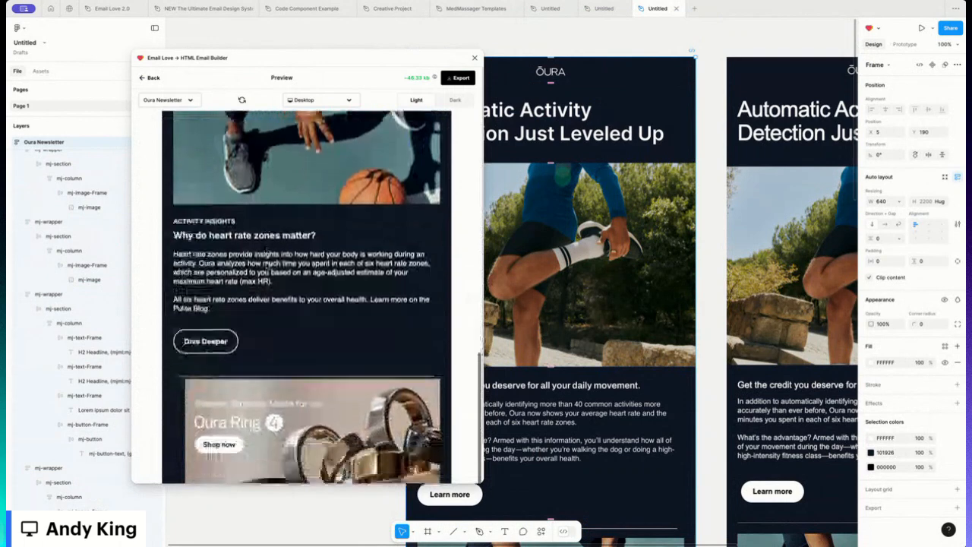
pyautogui.scroll(-1, 266, 262)
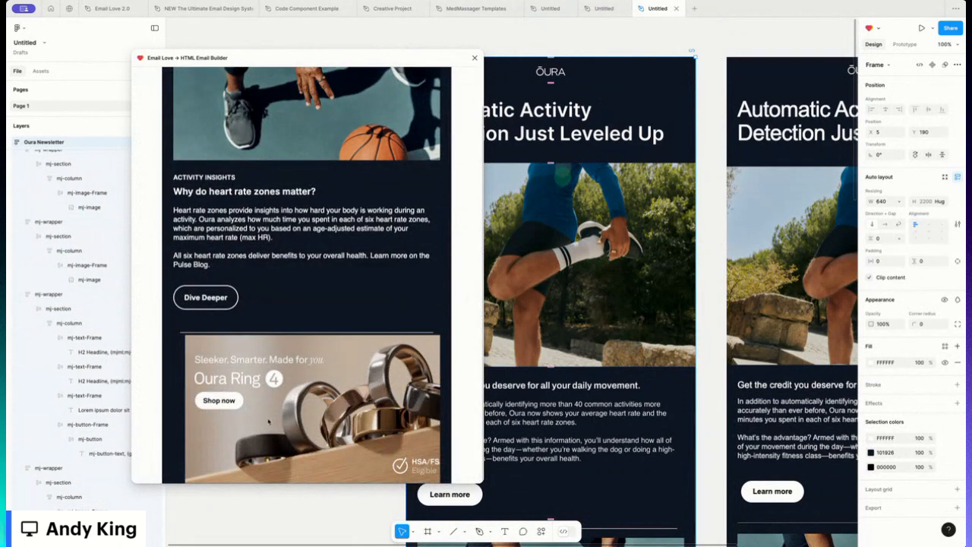
pyautogui.scroll(15, 287, 367)
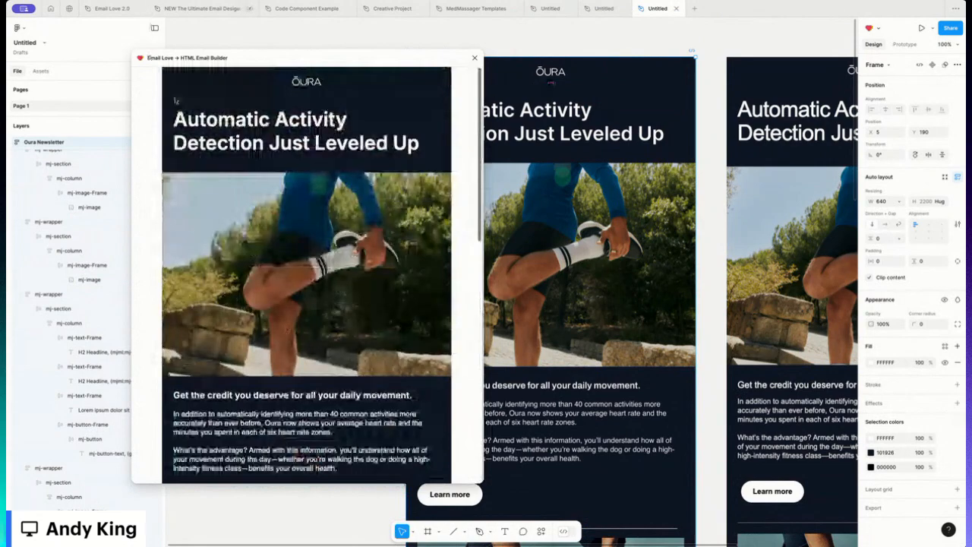
pyautogui.scroll(-9, 565, 391)
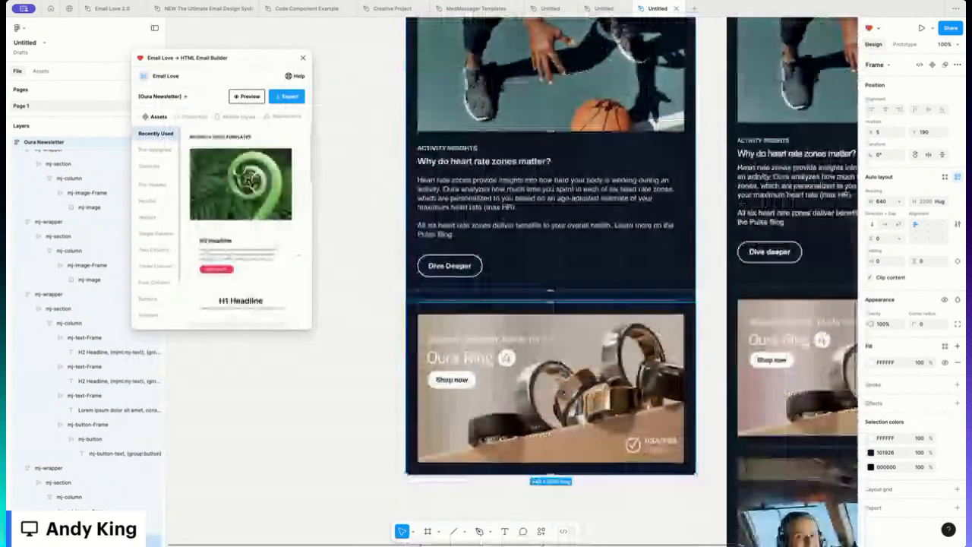
# - Shrink the Oura Ring image frame's height to about 354 to remove extra space below the image
pyautogui.click(564, 392)
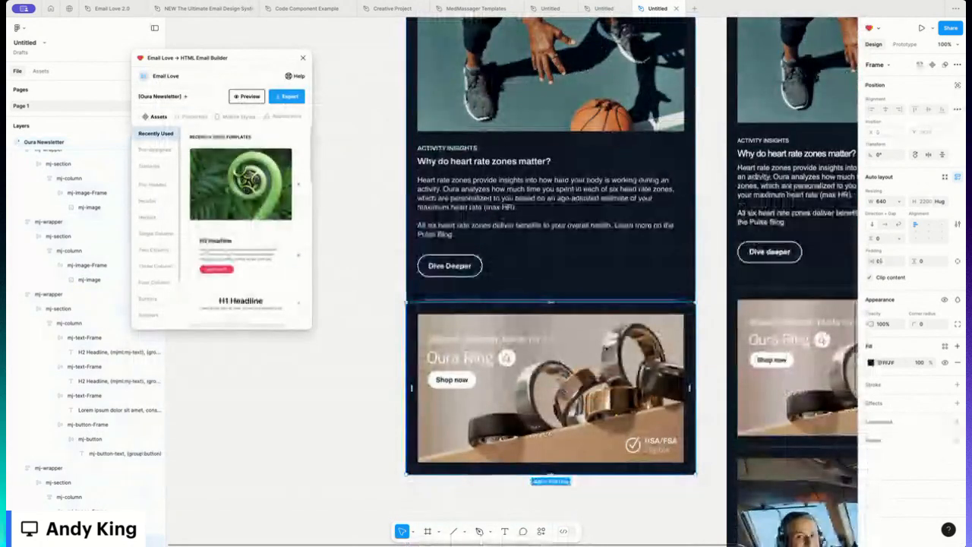
pyautogui.click(502, 387)
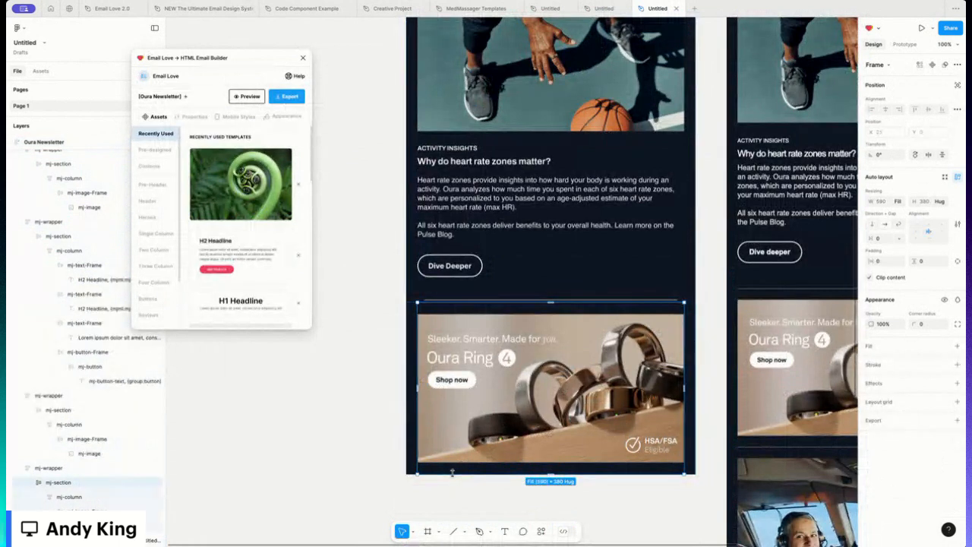
pyautogui.moveTo(452, 472); pyautogui.dragTo(451, 469)
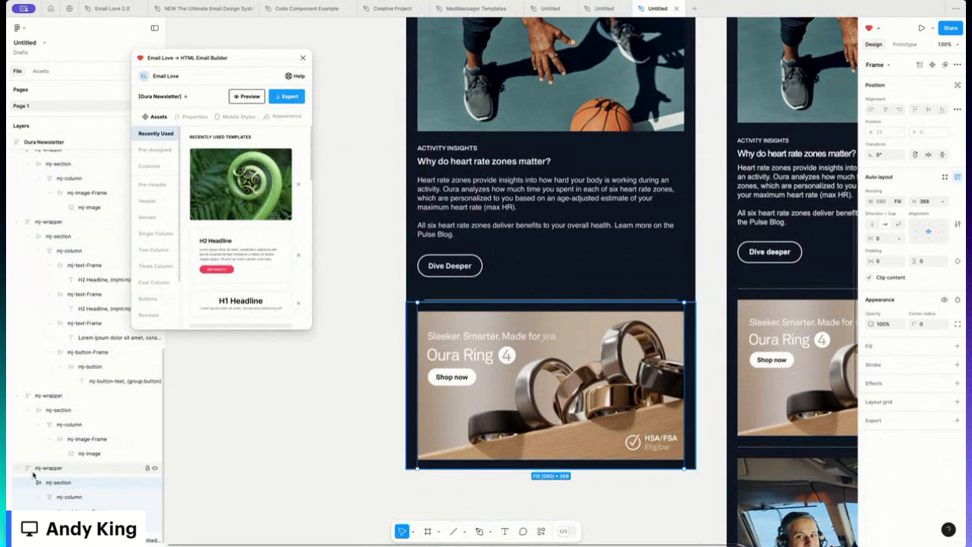
pyautogui.click(76, 497)
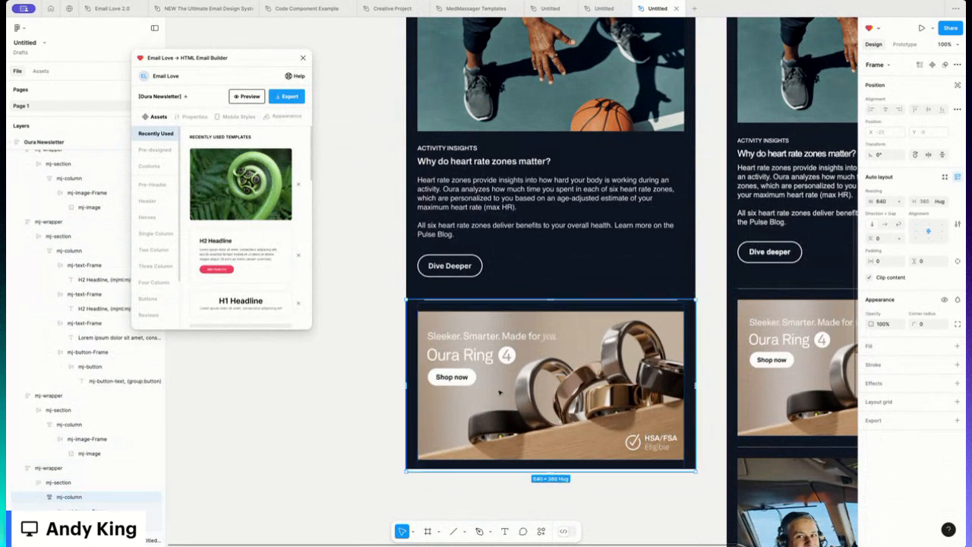
pyautogui.moveTo(453, 472); pyautogui.dragTo(454, 469)
pyautogui.click(85, 510)
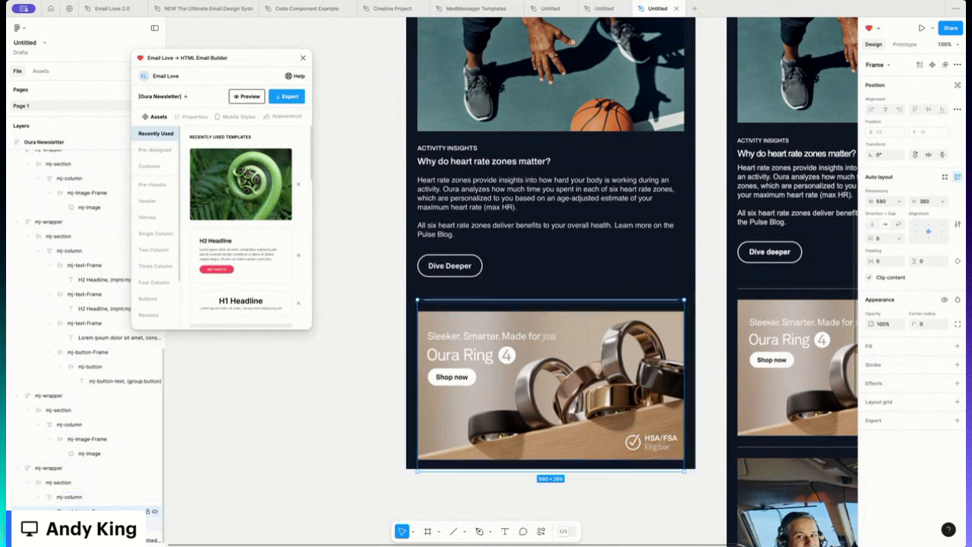
pyautogui.moveTo(441, 471)
pyautogui.mouseDown()
pyautogui.moveTo(444, 442)
pyautogui.moveTo(442, 461)
pyautogui.mouseUp()
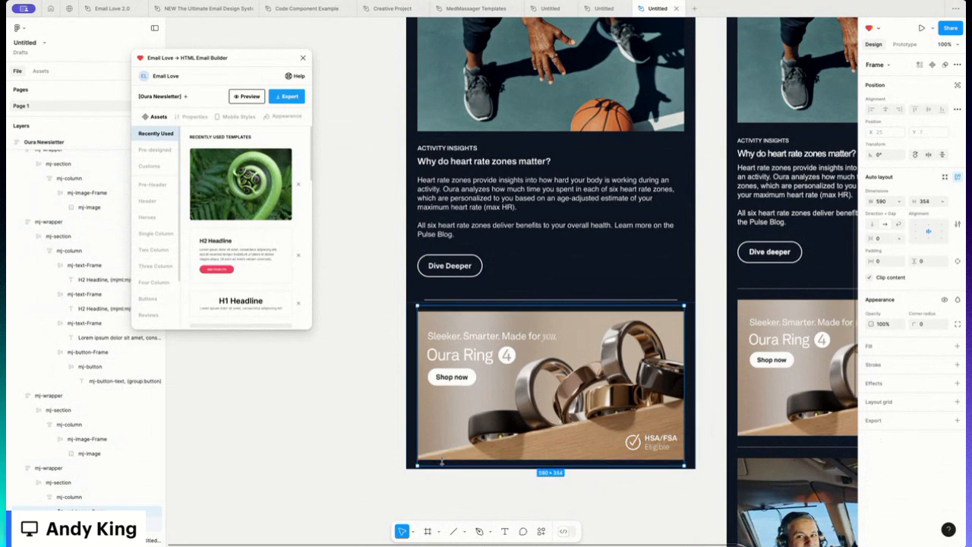
# - Reduce the Oura Ring section's height to about 361 so it fits the image
pyautogui.click(621, 460)
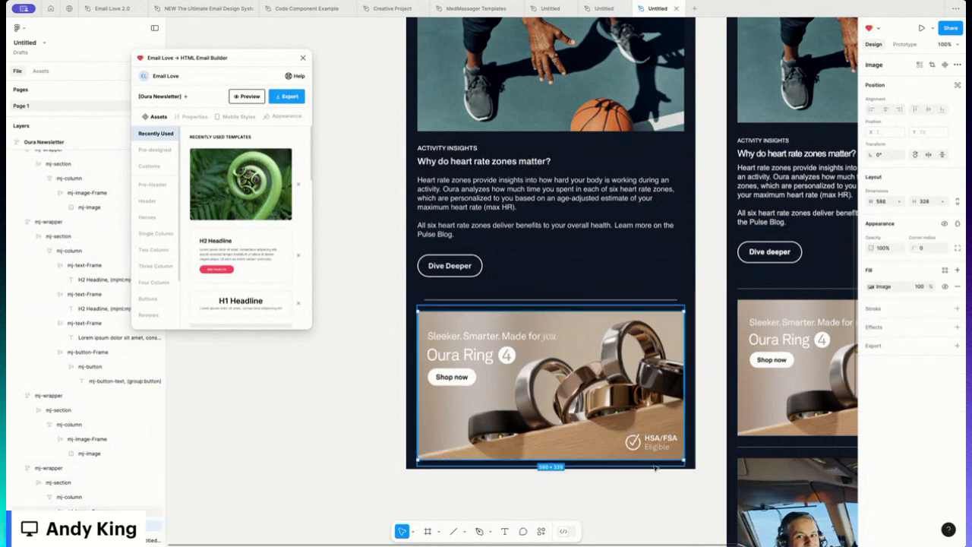
pyautogui.click(654, 466)
pyautogui.moveTo(653, 466); pyautogui.dragTo(654, 450)
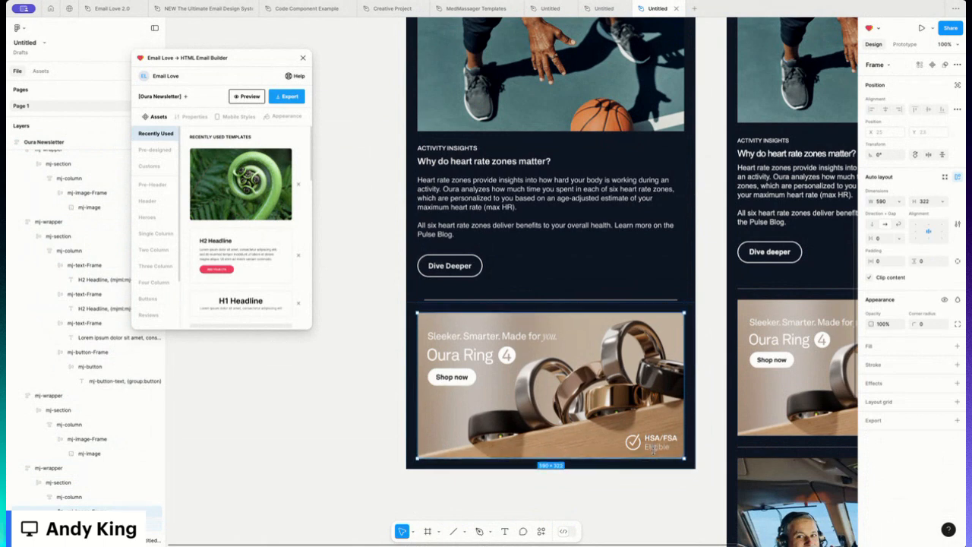
pyautogui.click(61, 483)
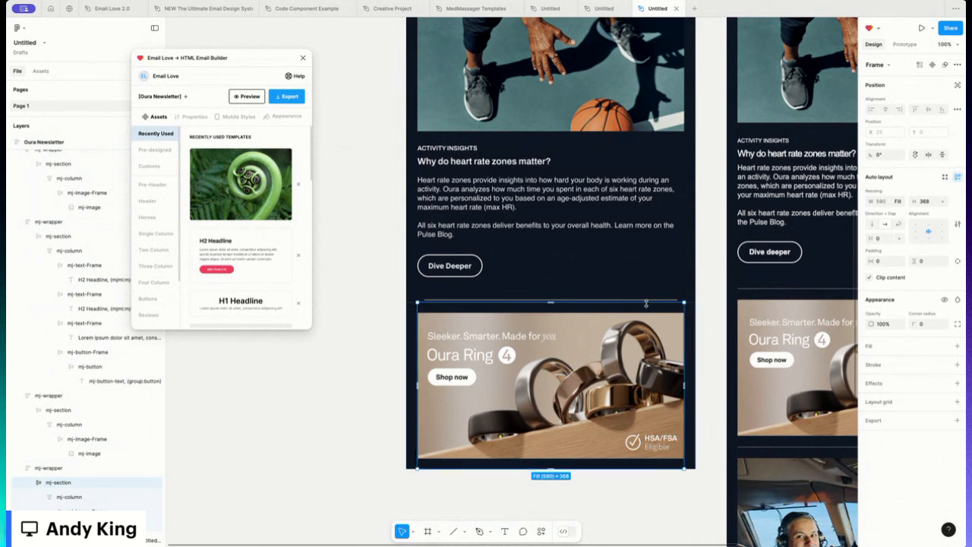
pyautogui.moveTo(646, 302); pyautogui.dragTo(646, 305)
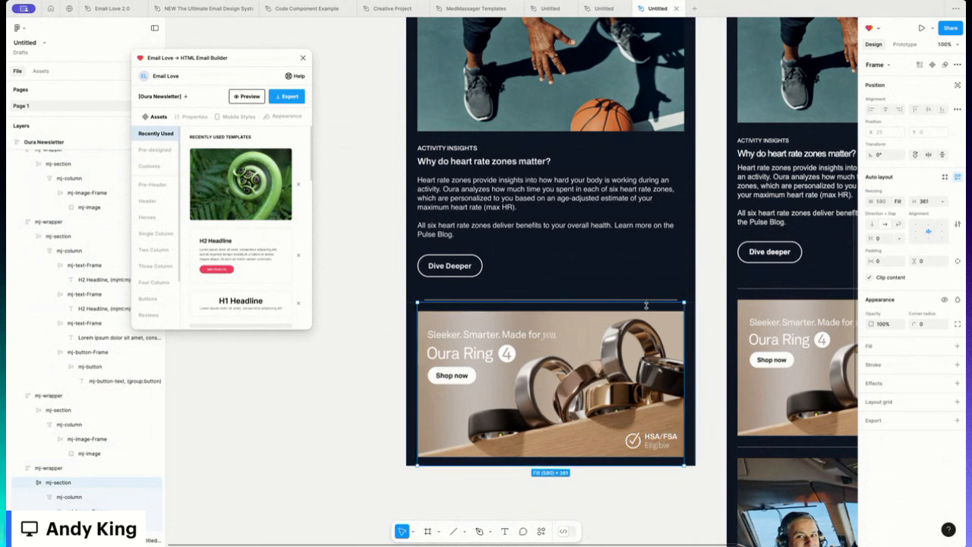
pyautogui.click(372, 350)
# - Duplicate the divider above the Oura Ring image and move the copy below the Oura Ring section
pyautogui.hscroll(4, 470, 342)
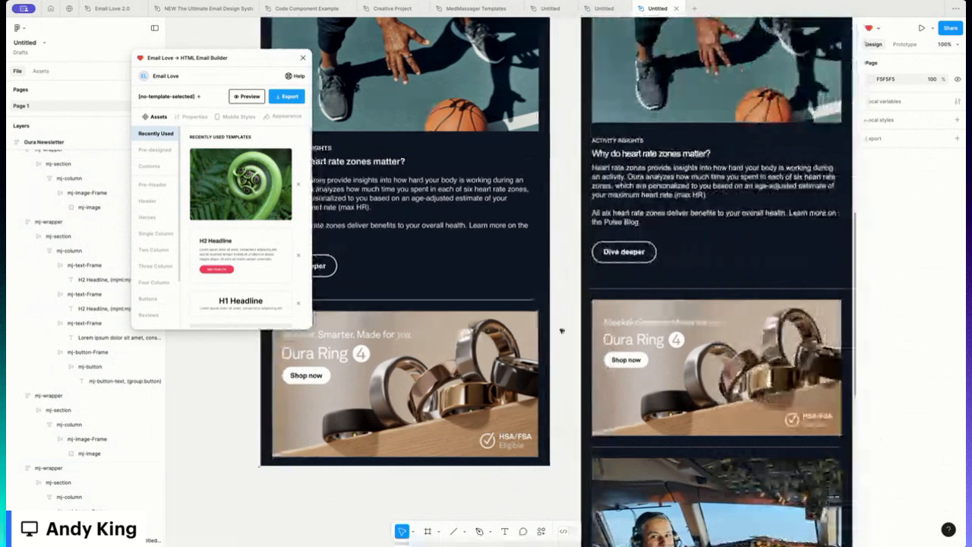
pyautogui.scroll(-3, 561, 330)
pyautogui.scroll(-1, 561, 331)
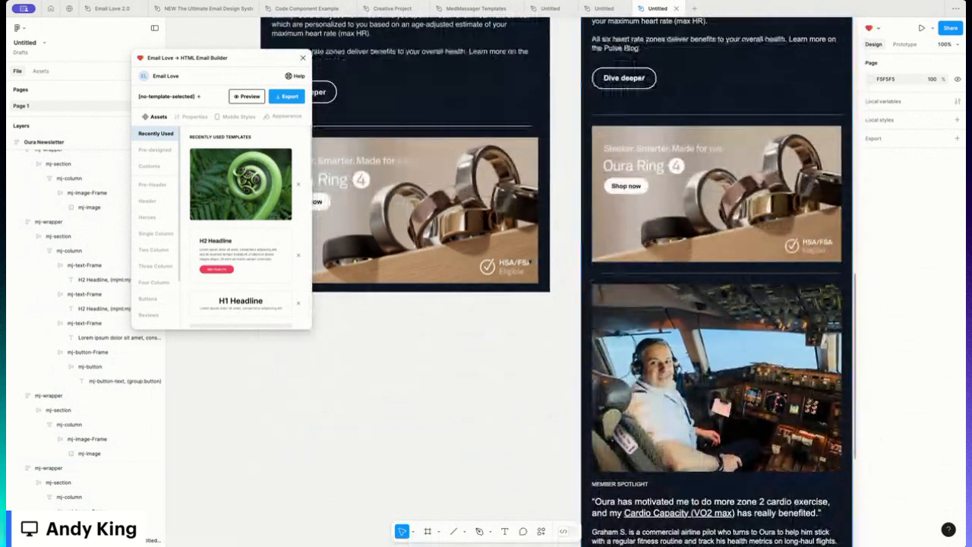
pyautogui.click(460, 121)
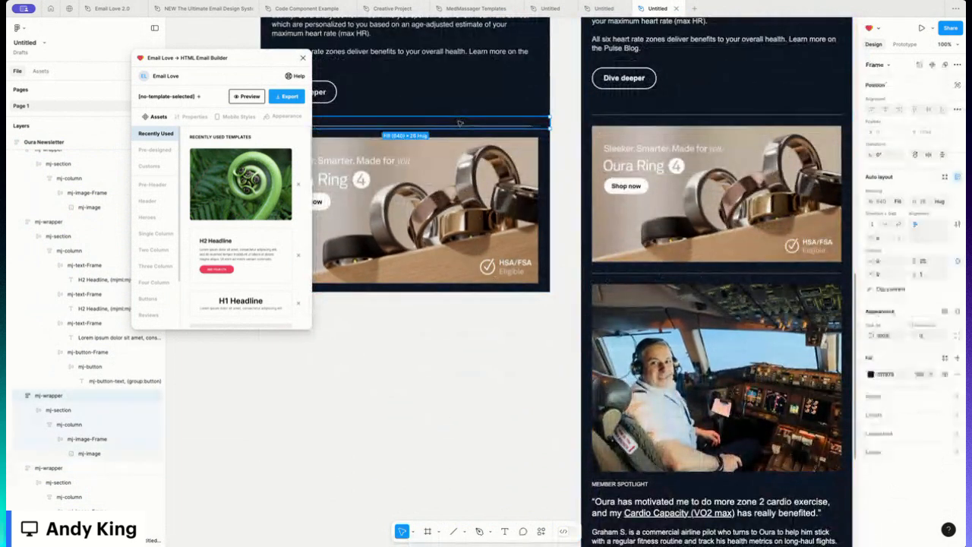
pyautogui.press('super+d')
pyautogui.hscroll(-2, 457, 125)
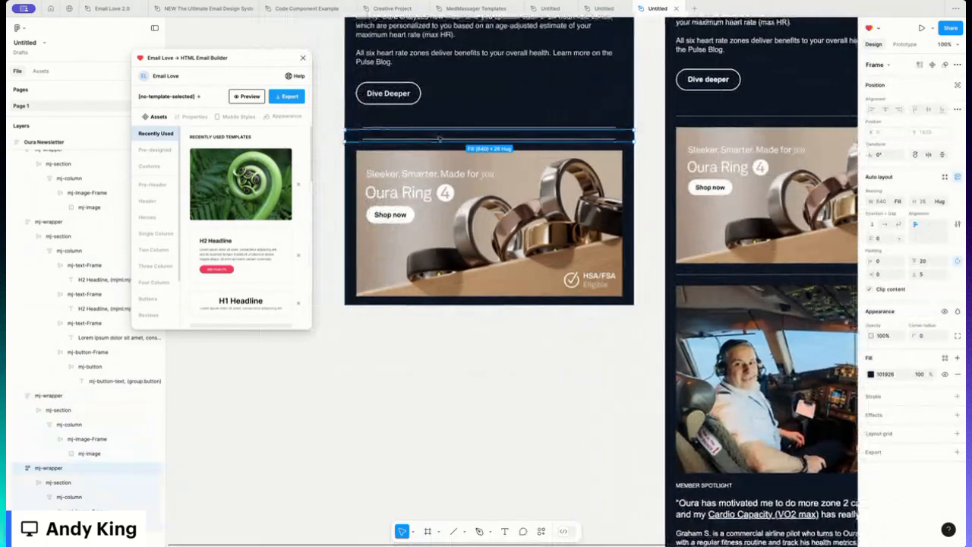
pyautogui.moveTo(439, 140); pyautogui.dragTo(420, 299)
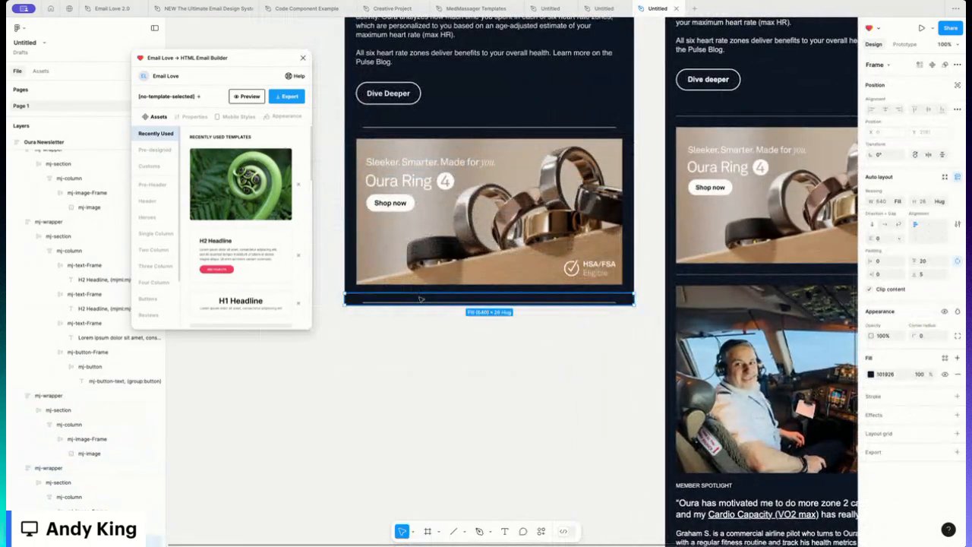
# - Set the copied divider's bottom padding to 20
pyautogui.click(931, 274)
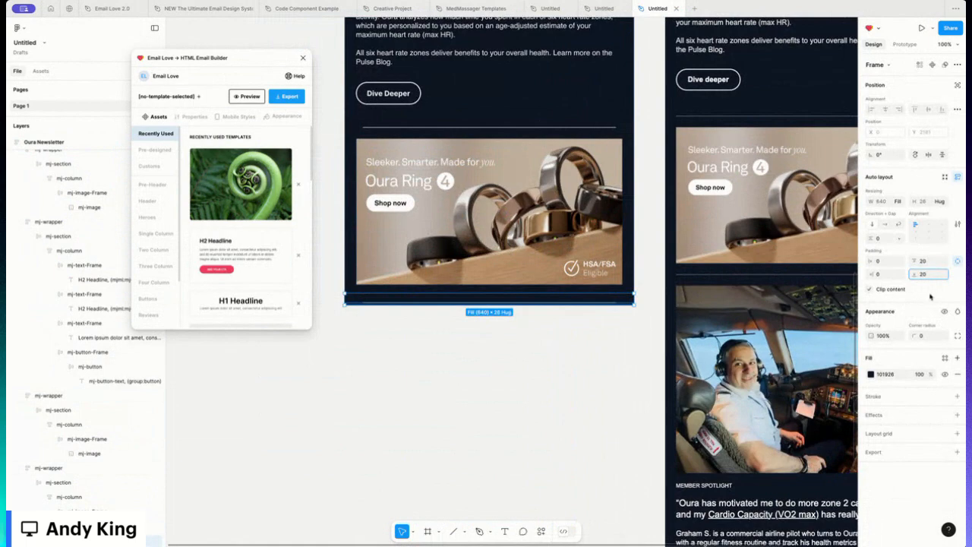
pyautogui.press('Return')
pyautogui.hscroll(1, 441, 353)
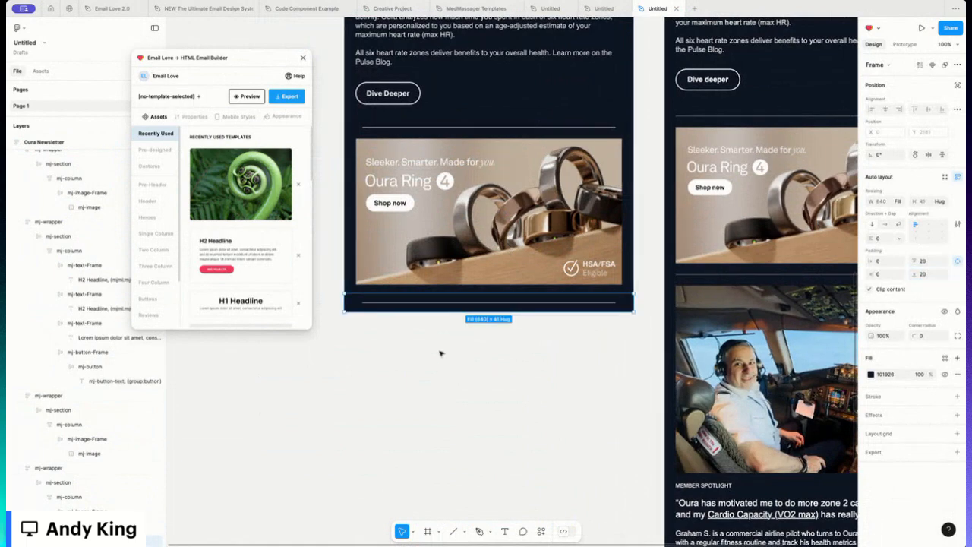
pyautogui.hscroll(1, 441, 353)
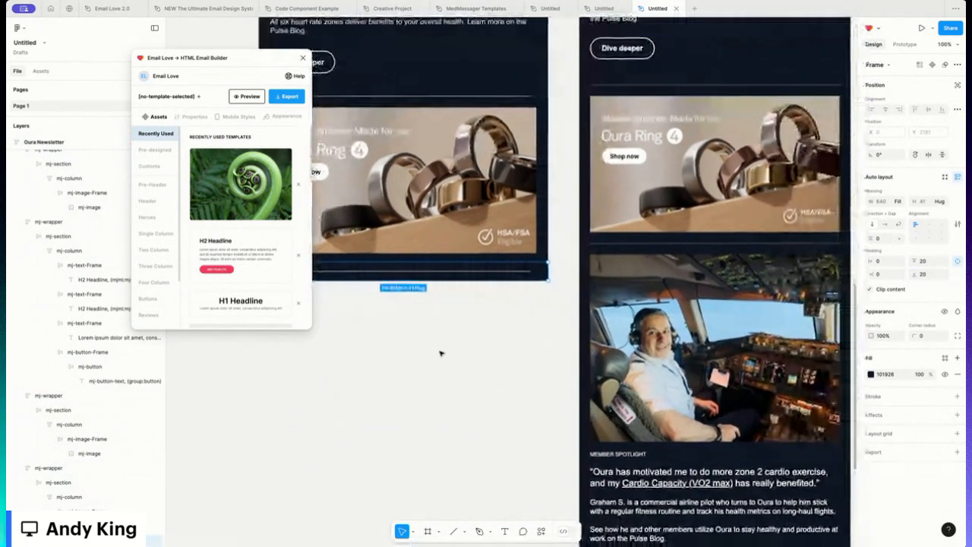
# - Duplicate the basketball image section and move the copy below the Oura Ring section
pyautogui.scroll(3, 440, 353)
pyautogui.scroll(4, 440, 353)
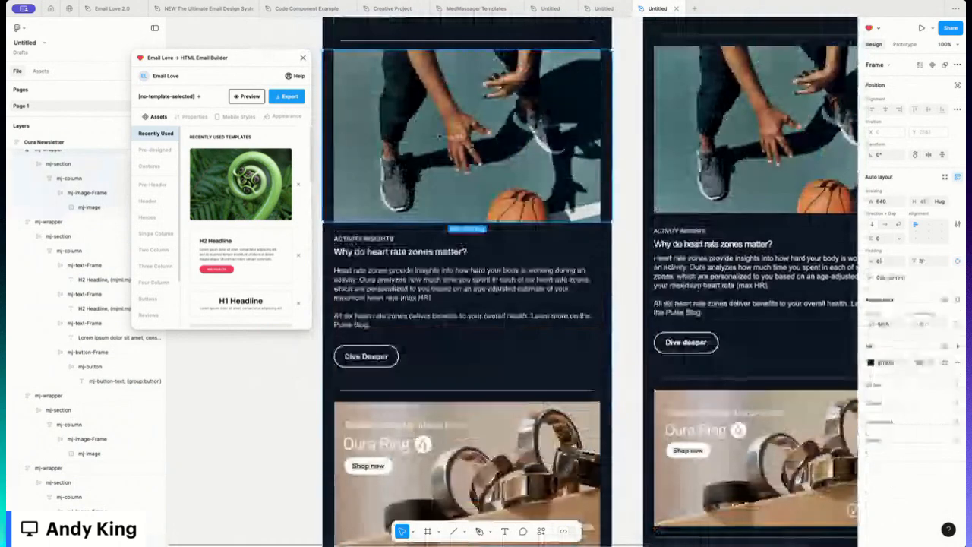
pyautogui.click(439, 136)
pyautogui.press('super+d')
pyautogui.scroll(-5, 440, 136)
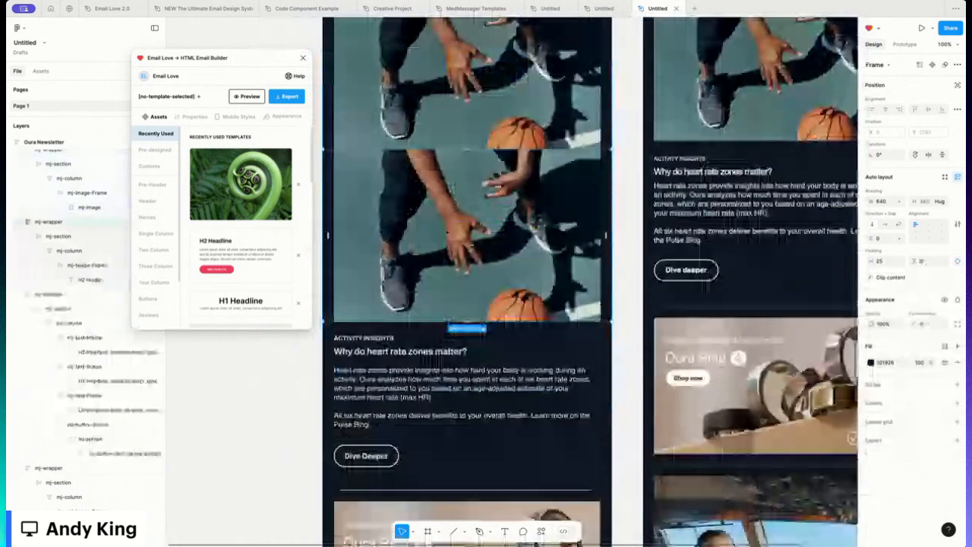
pyautogui.moveTo(440, 137); pyautogui.dragTo(445, 526)
# - Replace the copied section's image with the airline pilot cockpit photo uploaded from the computer
pyautogui.scroll(-4, 443, 398)
pyautogui.doubleClick(447, 319)
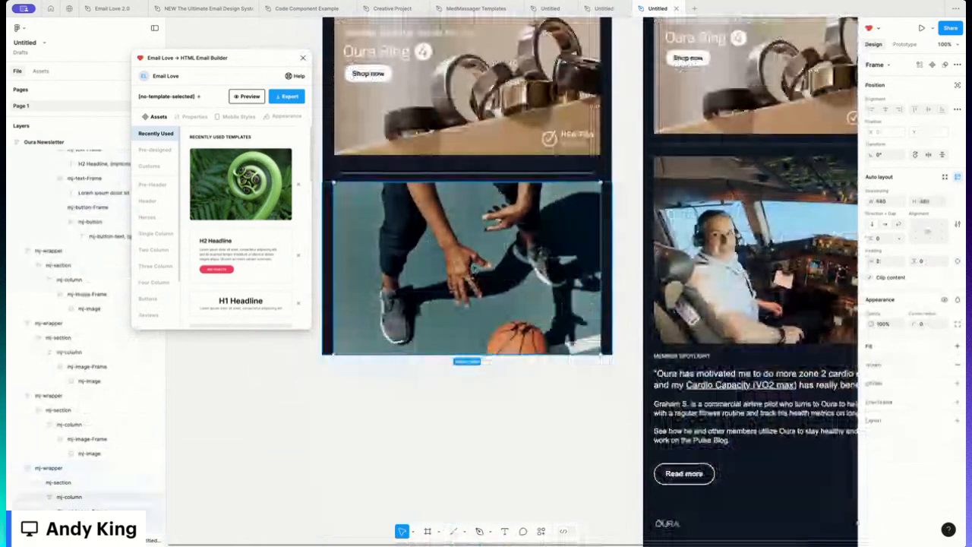
pyautogui.doubleClick(446, 319)
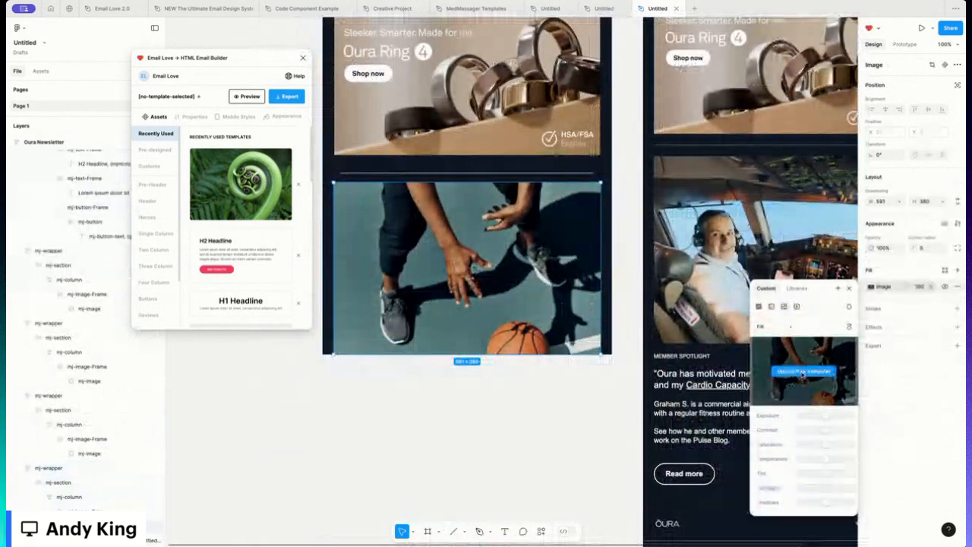
pyautogui.click(802, 372)
pyautogui.doubleClick(425, 237)
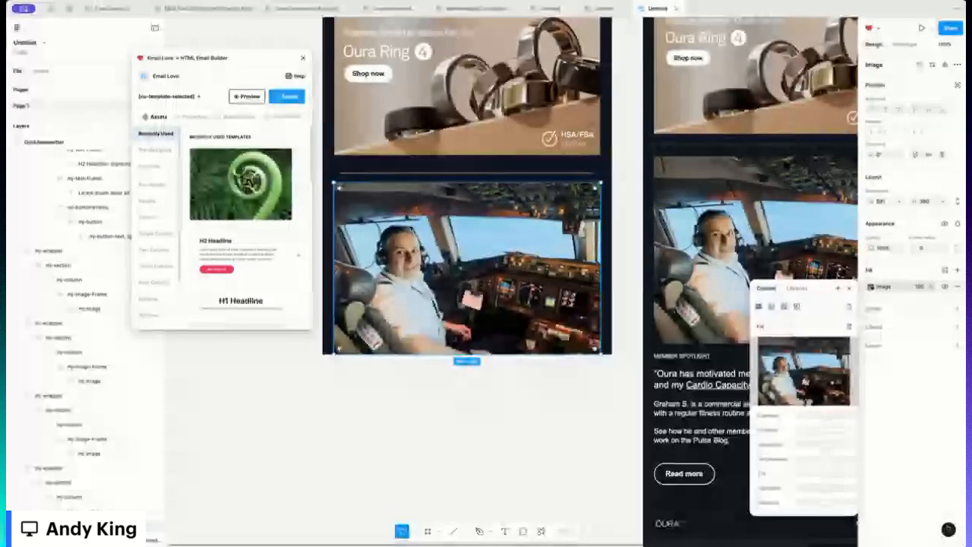
# - Duplicate the Activity Insights text section and move the copy below the pilot image
pyautogui.scroll(5, 459, 399)
pyautogui.click(466, 228)
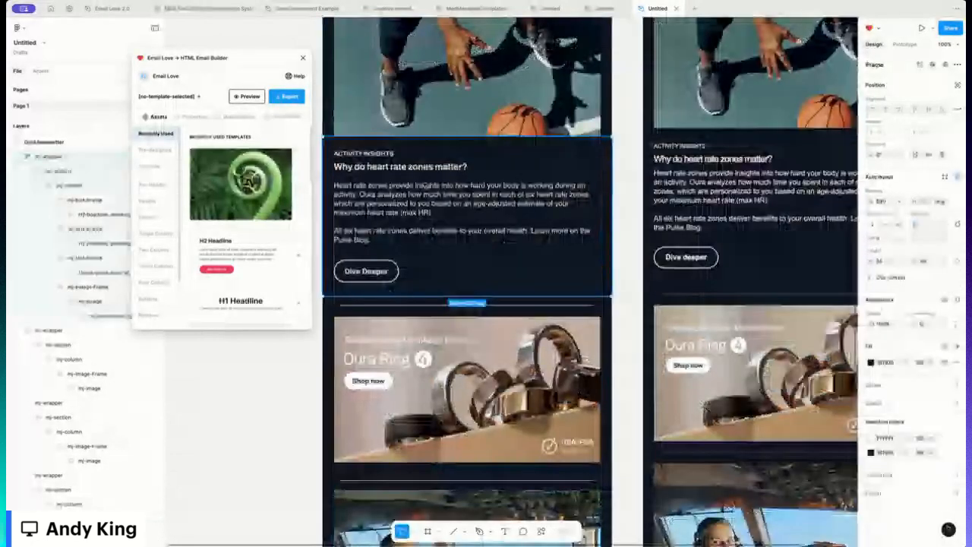
pyautogui.hotkey('ctrl', 'd')
pyautogui.scroll(-5, 450, 40)
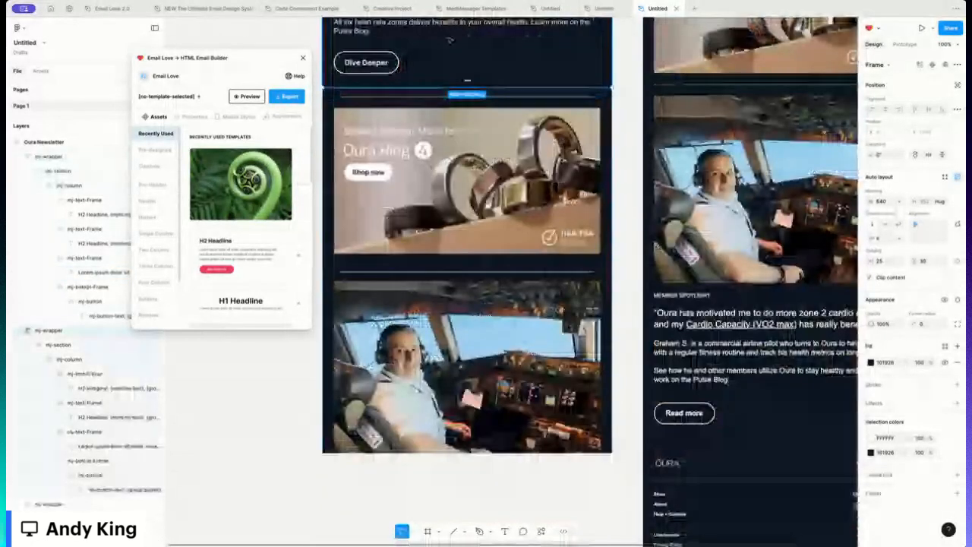
pyautogui.press('Down')
pyautogui.press('Down')
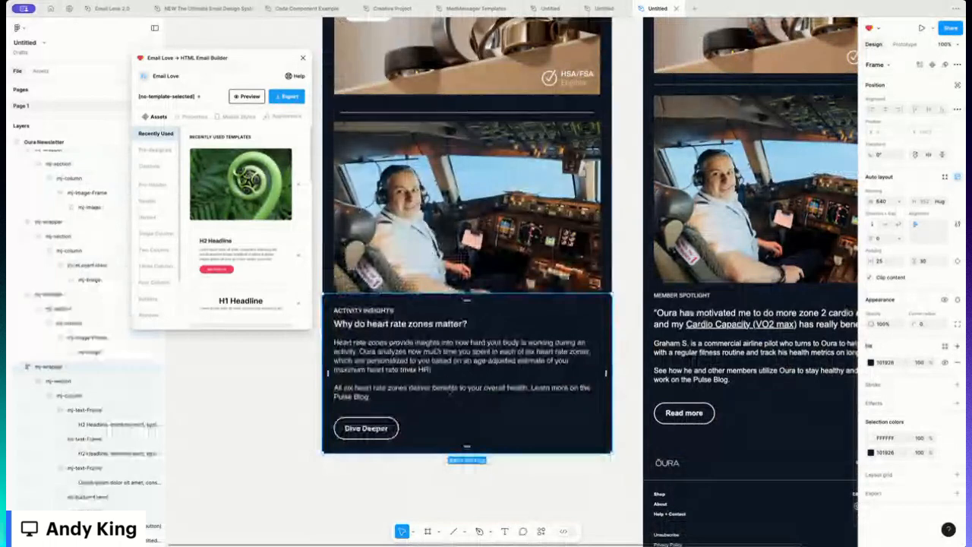
# - Change the copied section's eyebrow text to MEMBER SPOTLIGHT
pyautogui.doubleClick(386, 312)
pyautogui.doubleClick(385, 312)
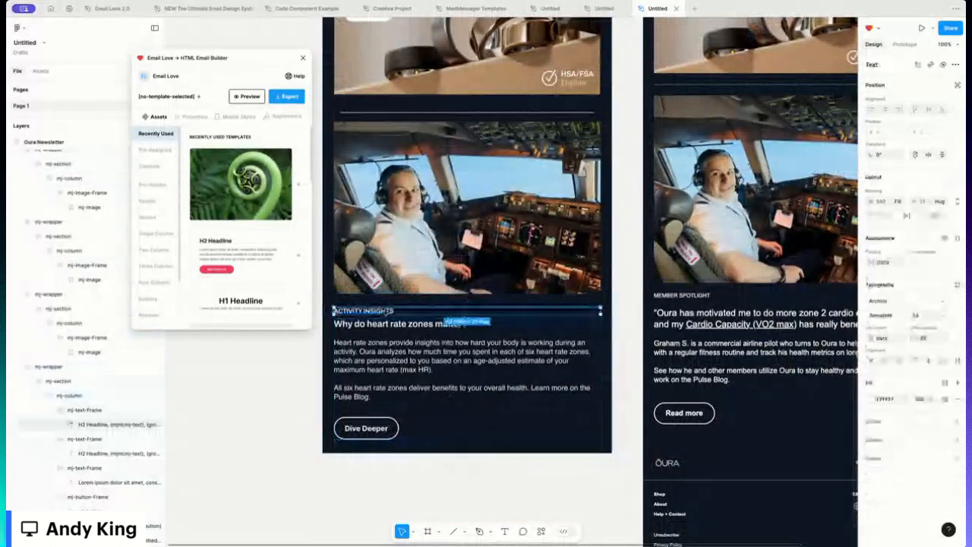
pyautogui.press('Return')
pyautogui.write('MY M')
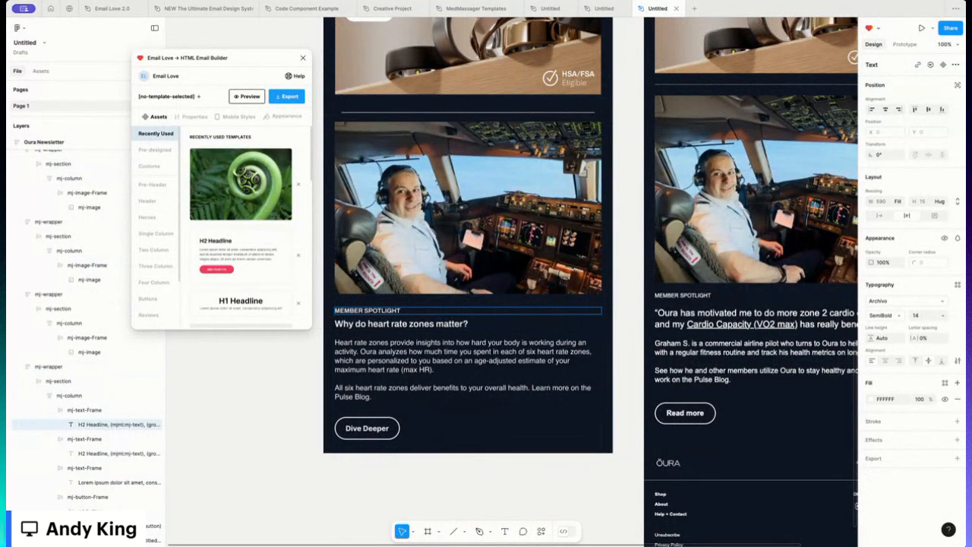
# - Paste the member's quote about zone 2 cardio as the headline and the member's story as the body text
pyautogui.click(449, 325)
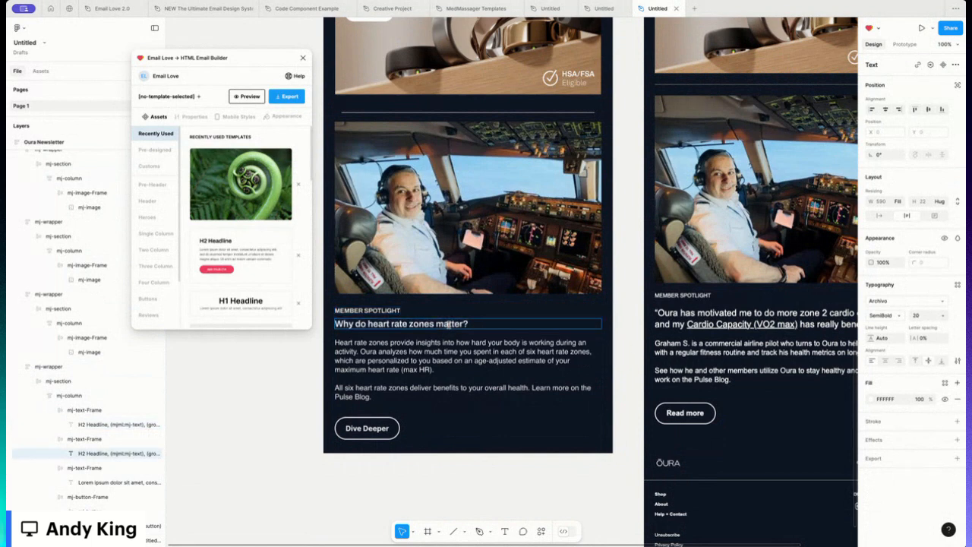
pyautogui.doubleClick(449, 325)
pyautogui.write('"Oura has motivated me to do more zone 2 cardio exercise, and my Cardio Capacity (VO2 max) has really benefited."')
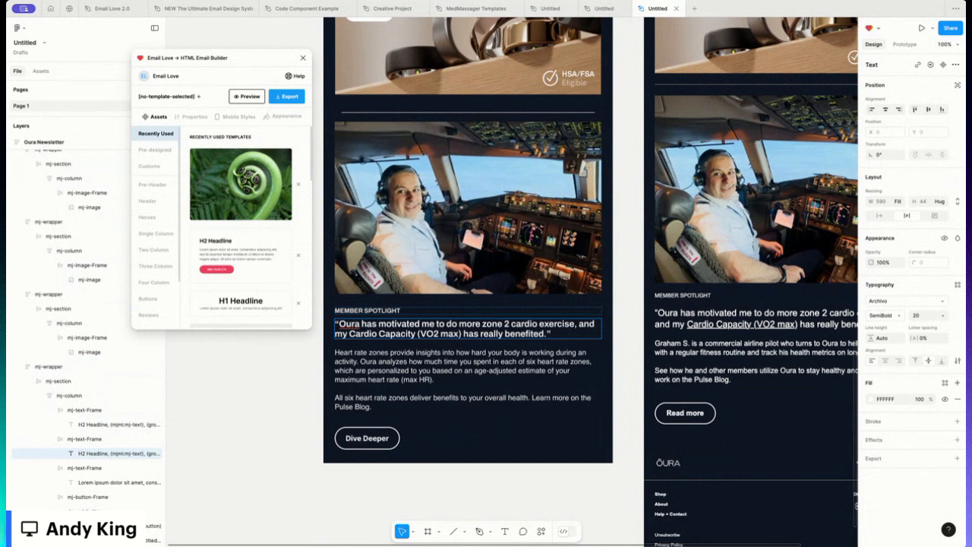
pyautogui.doubleClick(389, 369)
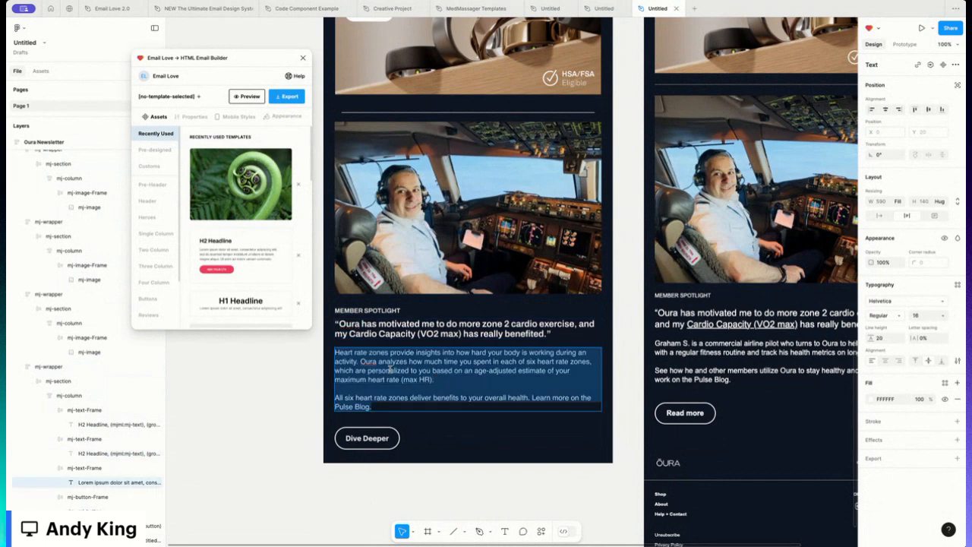
pyautogui.write('Graham S. is a commercial airline pilot who turns to Oura to help him stick with a regular fitness routine and track his health metrics on long-haul flights.  See how he and other members utilize Oura to stay healthy and productive at work on the Pulse Blog.')
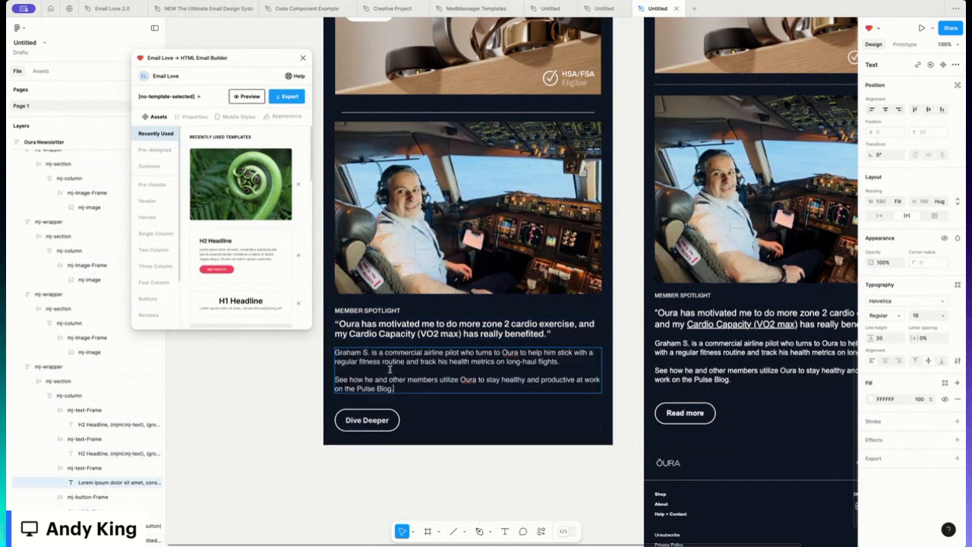
# - Change the copied section's button label to Read more
pyautogui.click(373, 418)
pyautogui.doubleClick(372, 419)
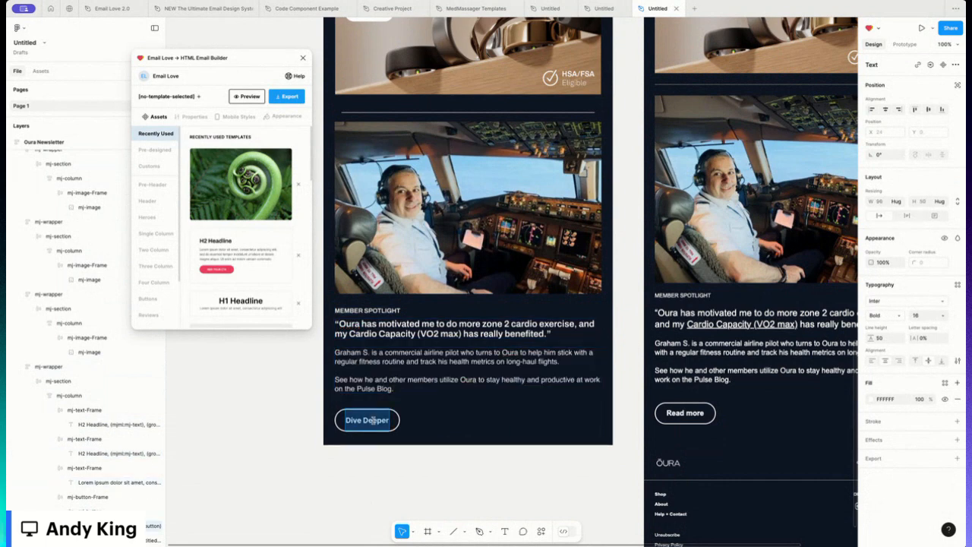
pyautogui.write('Read more')
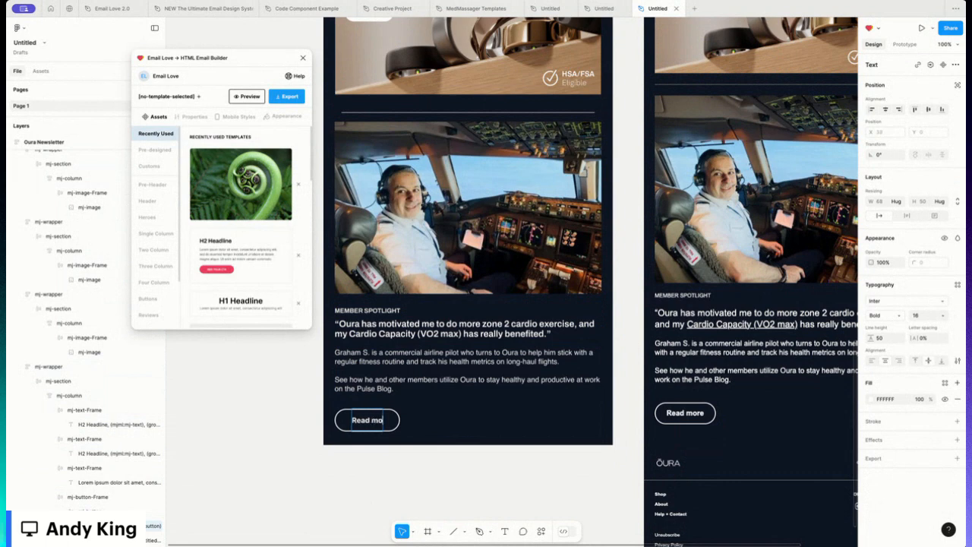
pyautogui.click(296, 407)
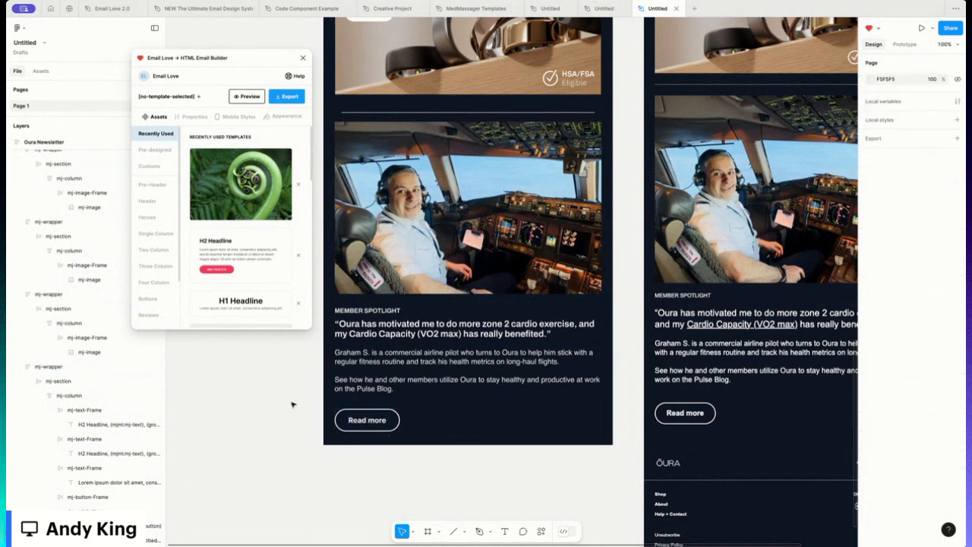
# - Switch the divider below the Oura Ring image to individual side padding
pyautogui.scroll(3, 296, 407)
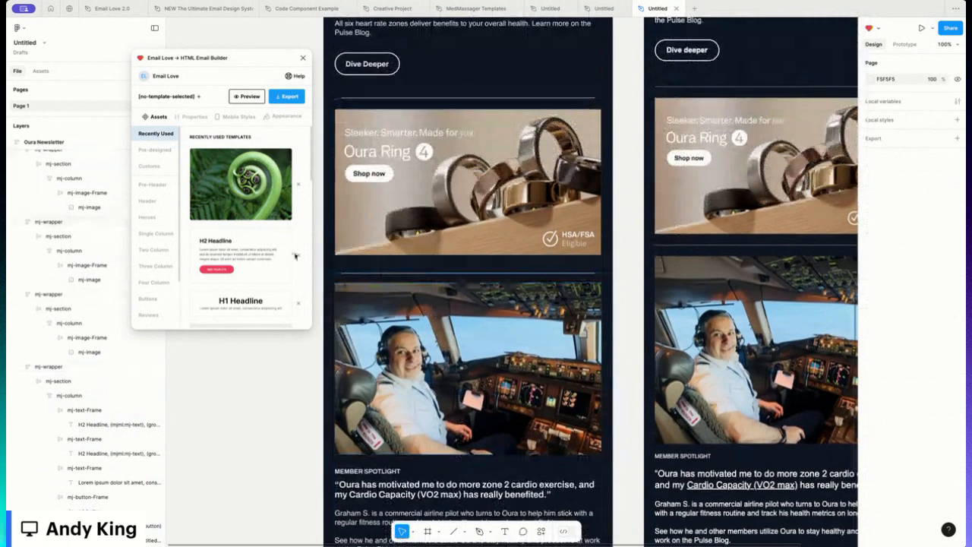
pyautogui.click(362, 269)
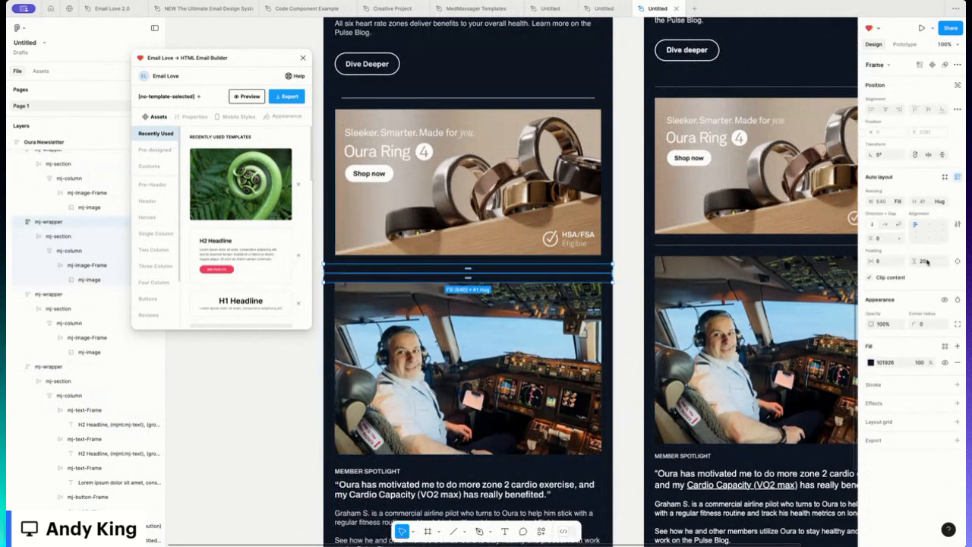
pyautogui.click(957, 261)
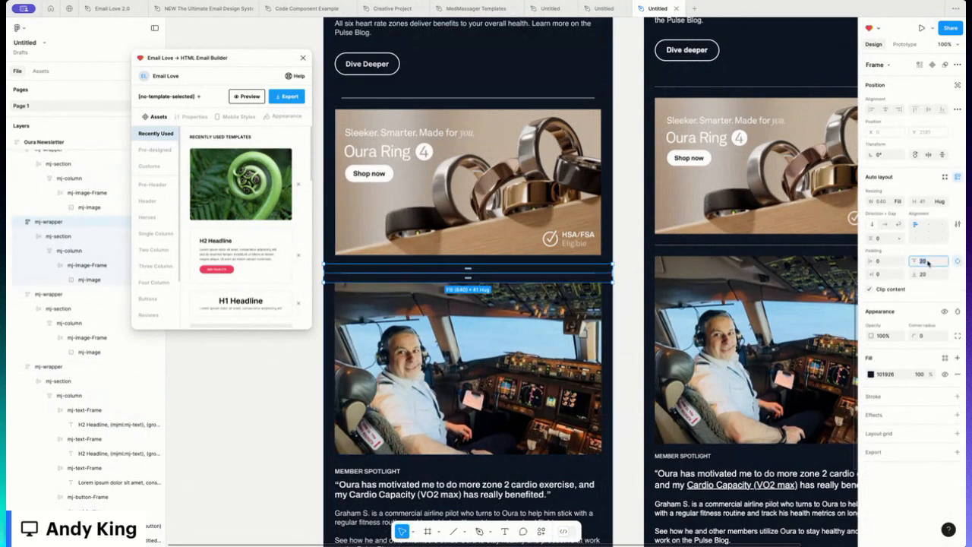
pyautogui.press('Return')
pyautogui.click(271, 377)
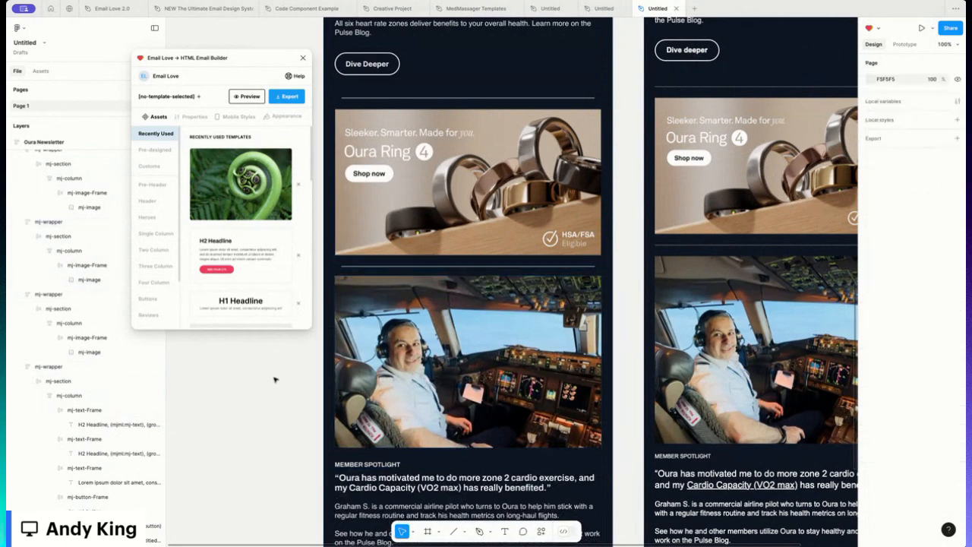
# - Preview the Oura Newsletter email in the plugin, scrolling through the whole design, then return to the builder
pyautogui.scroll(3, 475, 295)
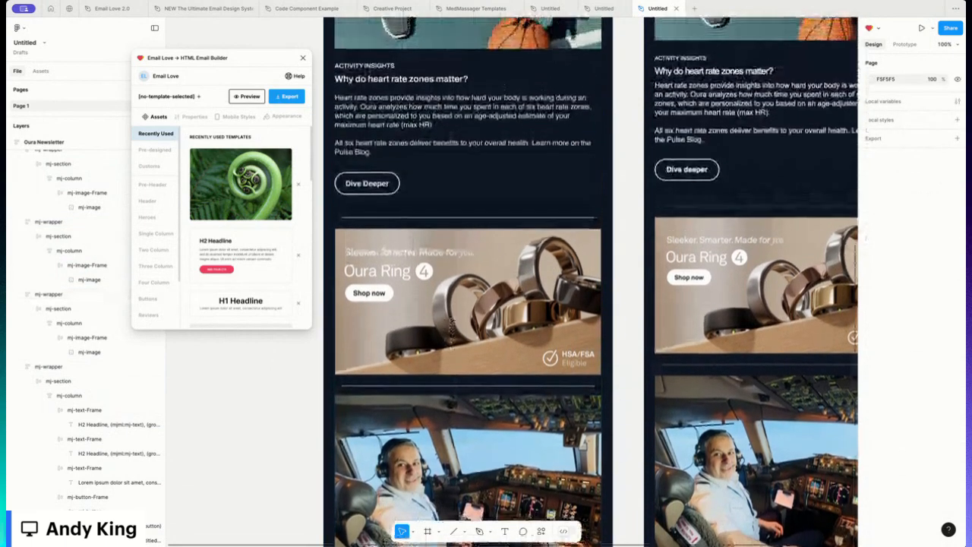
pyautogui.scroll(9, 474, 294)
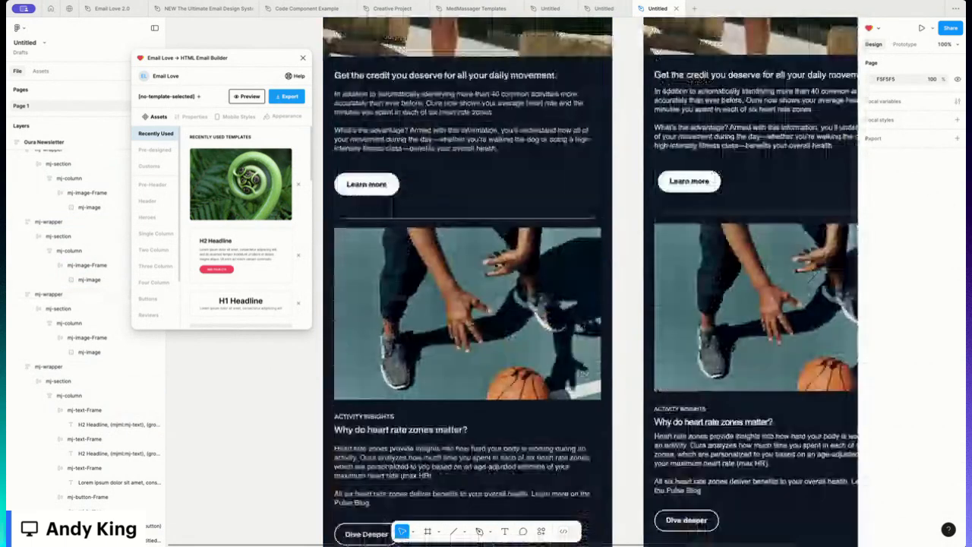
pyautogui.scroll(9, 474, 294)
pyautogui.click(342, 85)
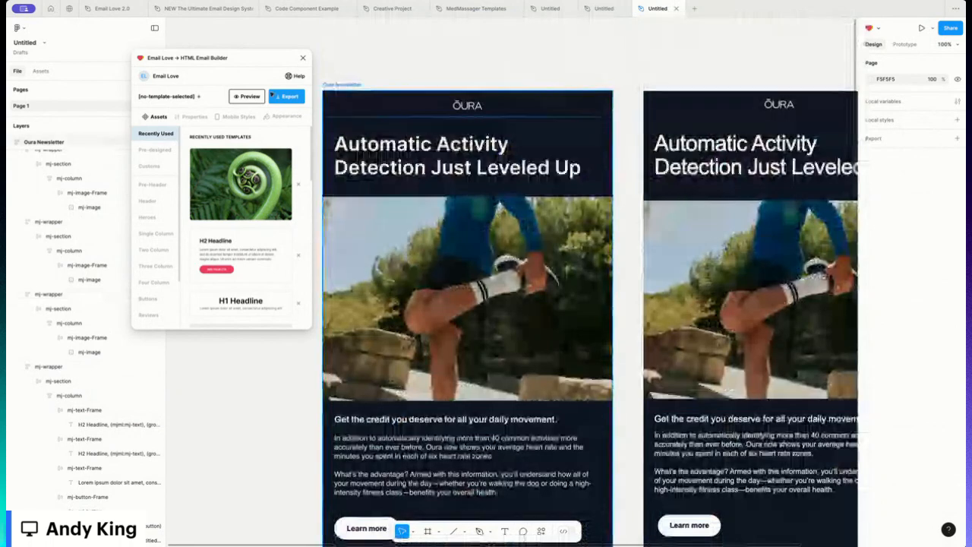
pyautogui.click(247, 96)
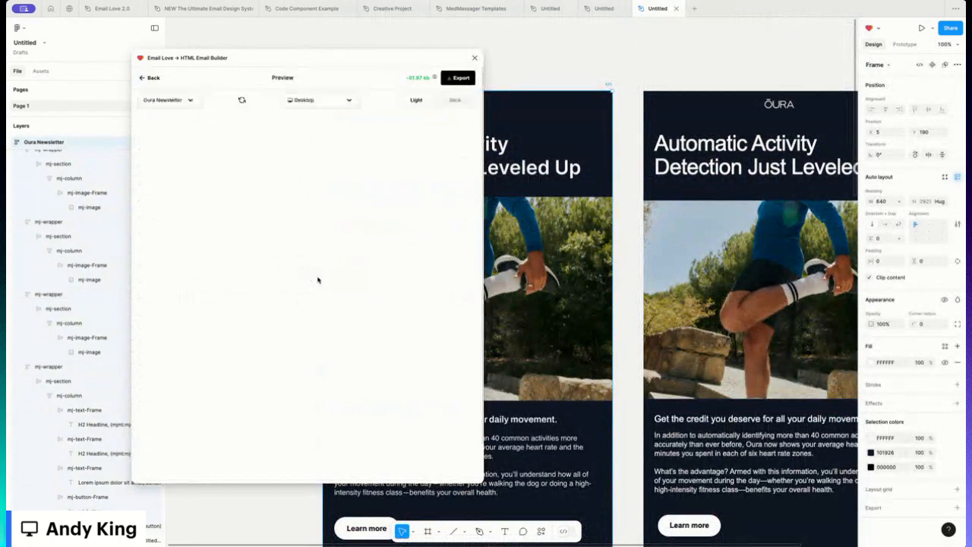
pyautogui.scroll(-5, 319, 277)
pyautogui.scroll(-5, 306, 296)
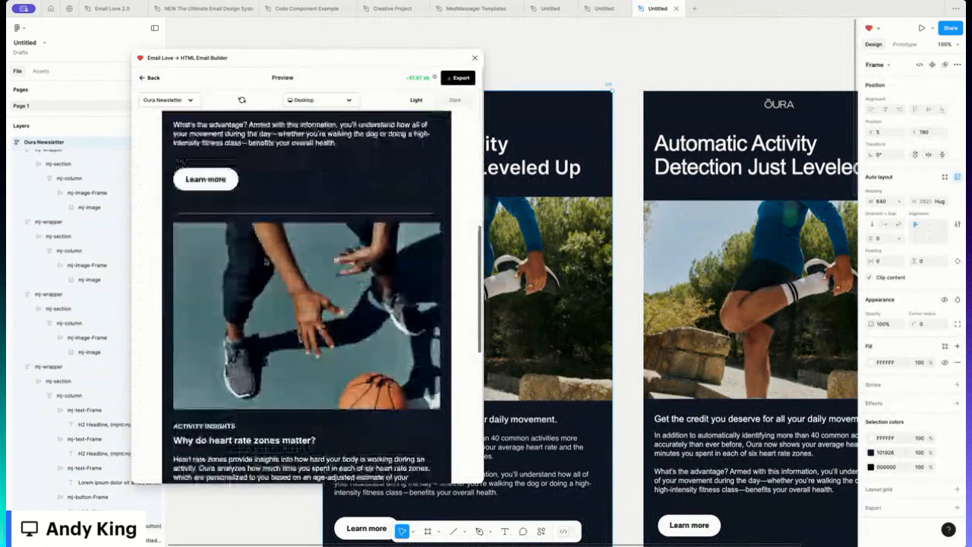
pyautogui.scroll(-3, 306, 296)
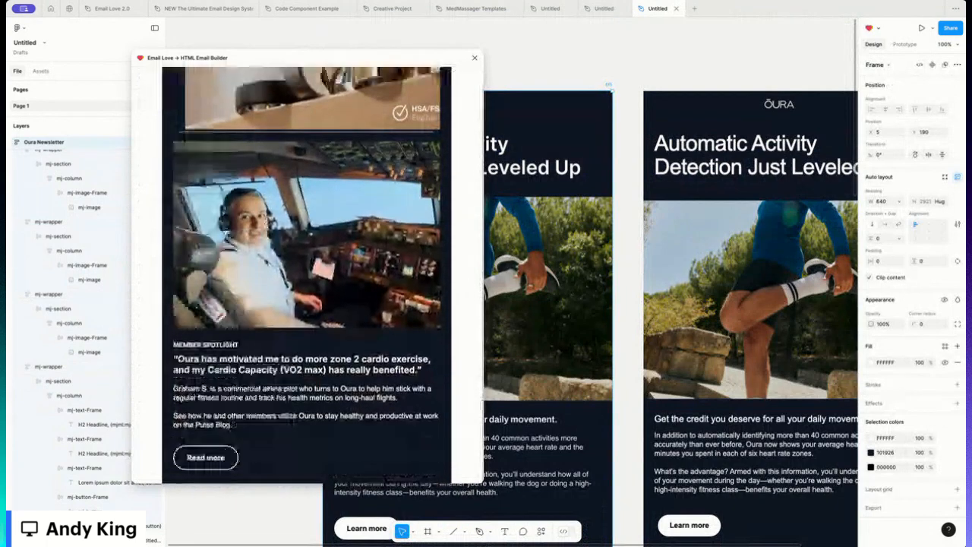
pyautogui.scroll(10, 306, 273)
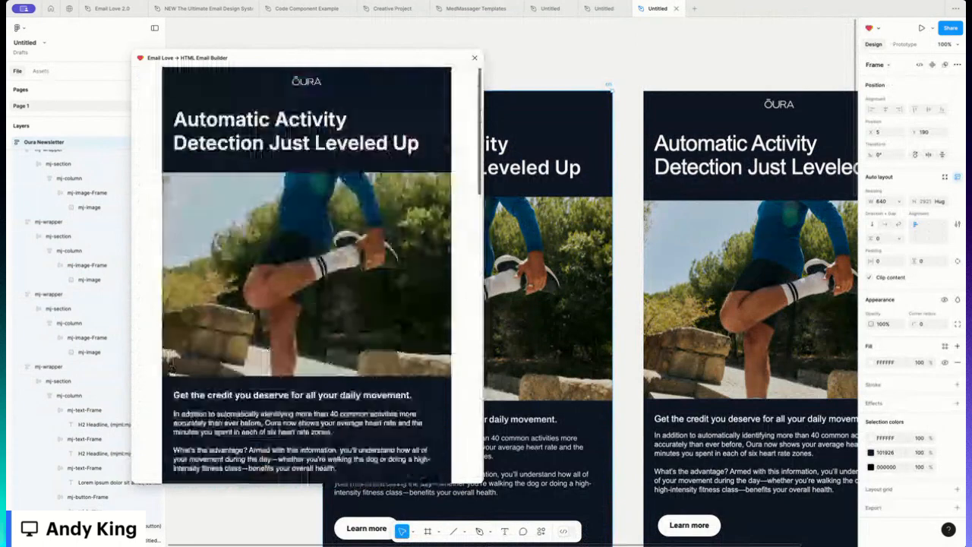
pyautogui.scroll(1, 171, 366)
pyautogui.click(155, 80)
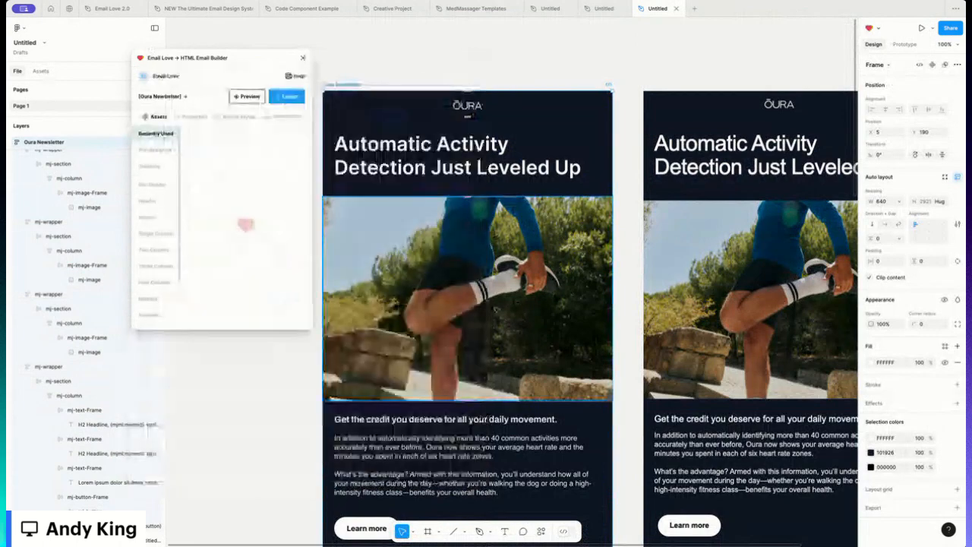
# - Duplicate the basketball image section and move the copy directly above the Oura Ring section
pyautogui.scroll(-9, 497, 307)
pyautogui.scroll(2, 467, 304)
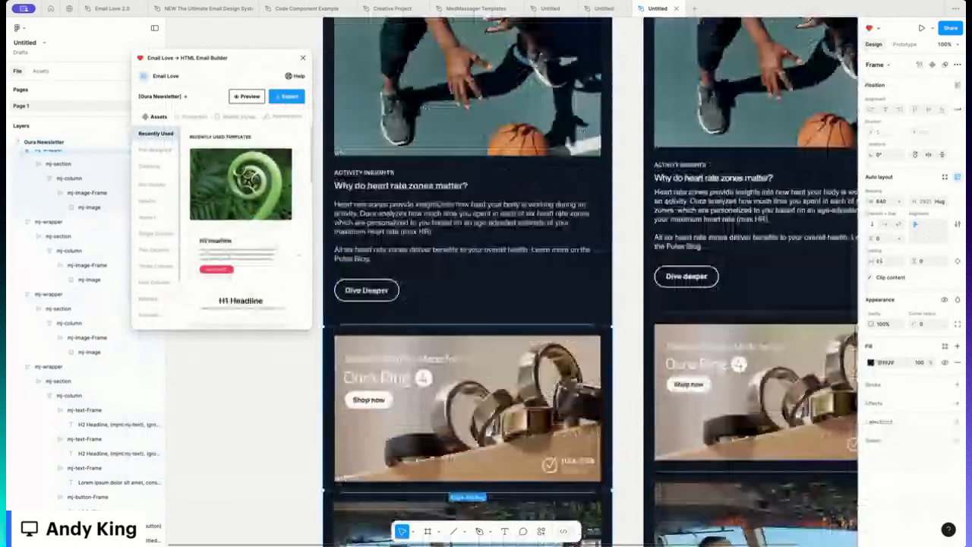
pyautogui.scroll(1, 467, 99)
pyautogui.click(467, 99)
pyautogui.press('super+d')
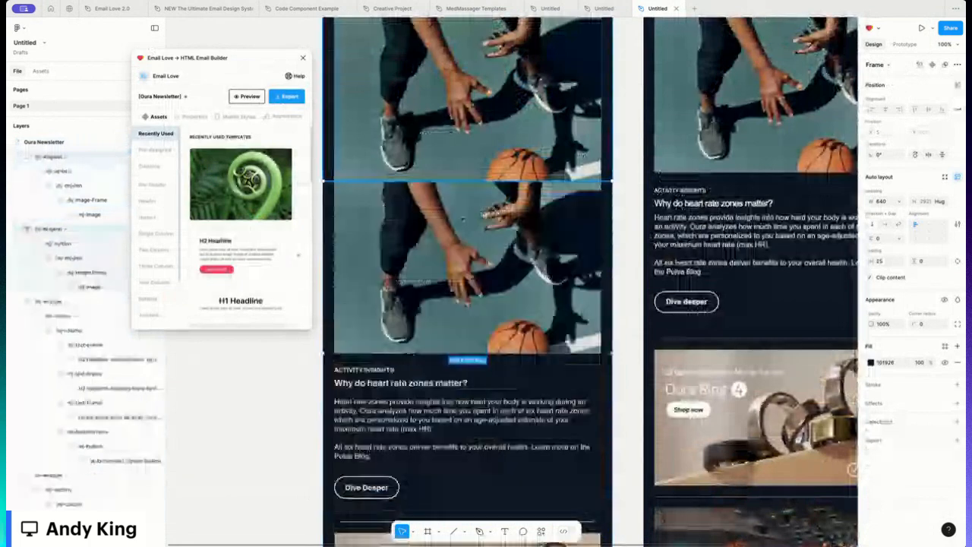
pyautogui.scroll(-4, 467, 98)
pyautogui.moveTo(467, 99); pyautogui.dragTo(467, 319)
pyautogui.moveTo(454, 257); pyautogui.dragTo(454, 246)
pyautogui.scroll(-2, 454, 246)
# - Replace the copied section's image with the Oura Ring photo uploaded from the computer
pyautogui.doubleClick(453, 246)
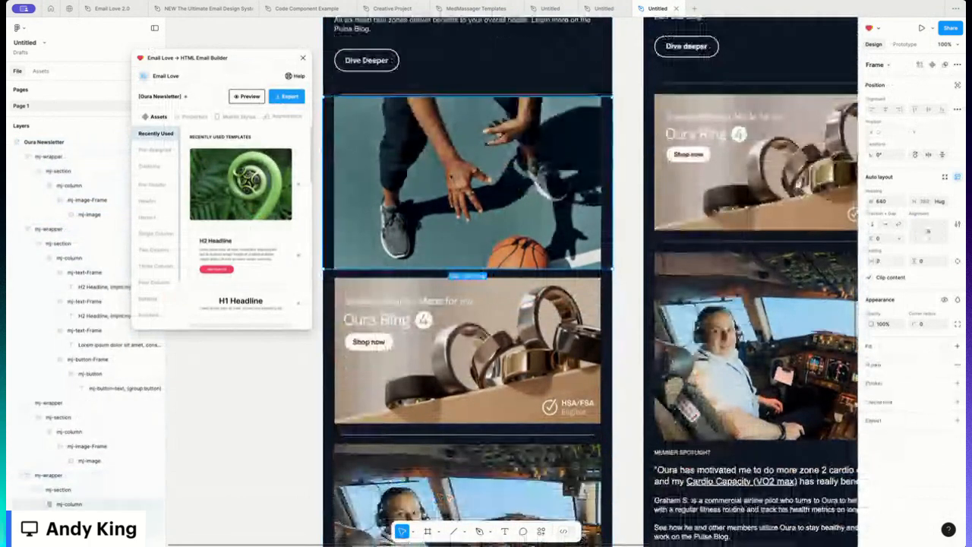
pyautogui.doubleClick(453, 246)
pyautogui.doubleClick(454, 246)
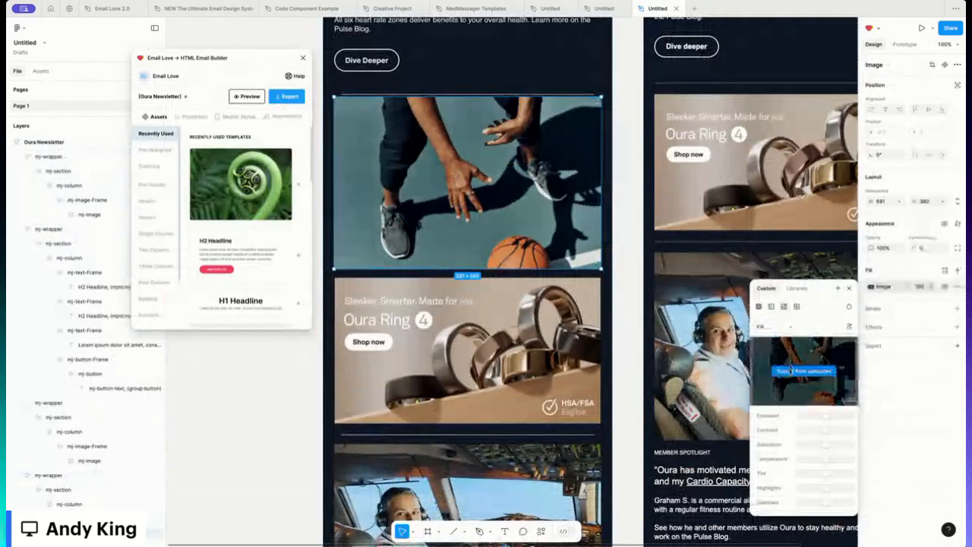
pyautogui.click(791, 369)
pyautogui.click(421, 248)
pyautogui.doubleClick(425, 248)
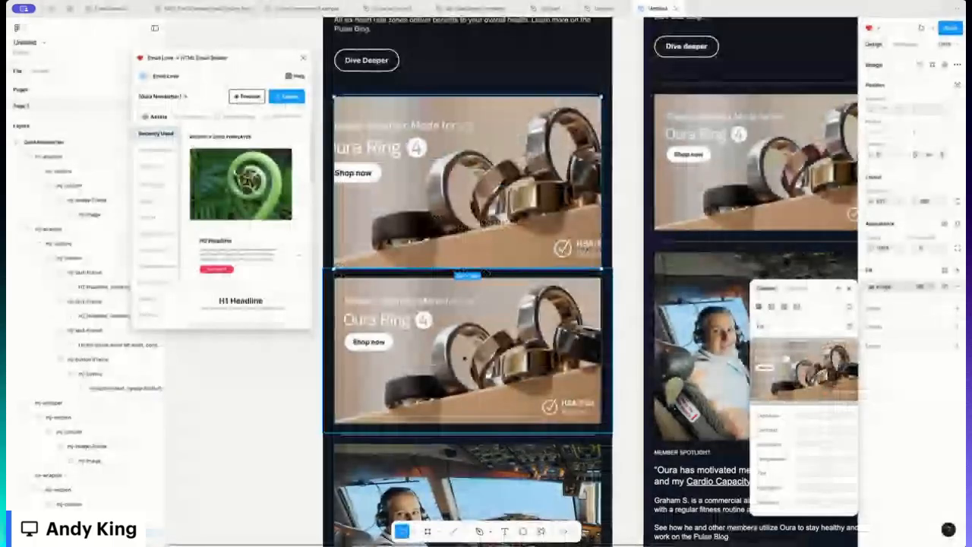
# - Delete the selected image and select the Oura Ring section below it
pyautogui.press('Delete')
pyautogui.click(449, 287)
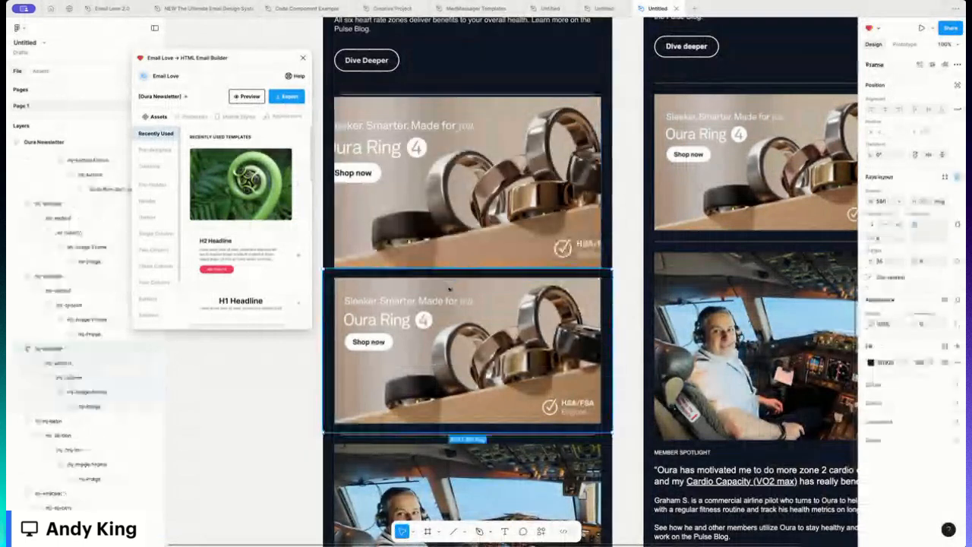
# - Delete the duplicate Oura Ring section and set the remaining ring image's fill mode to Fit
pyautogui.press('Delete')
pyautogui.doubleClick(446, 196)
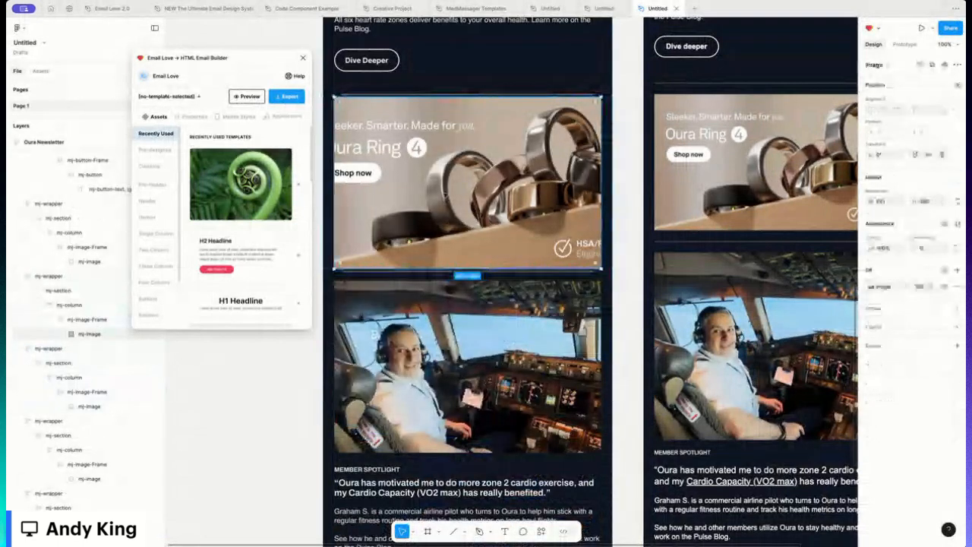
pyautogui.click(871, 286)
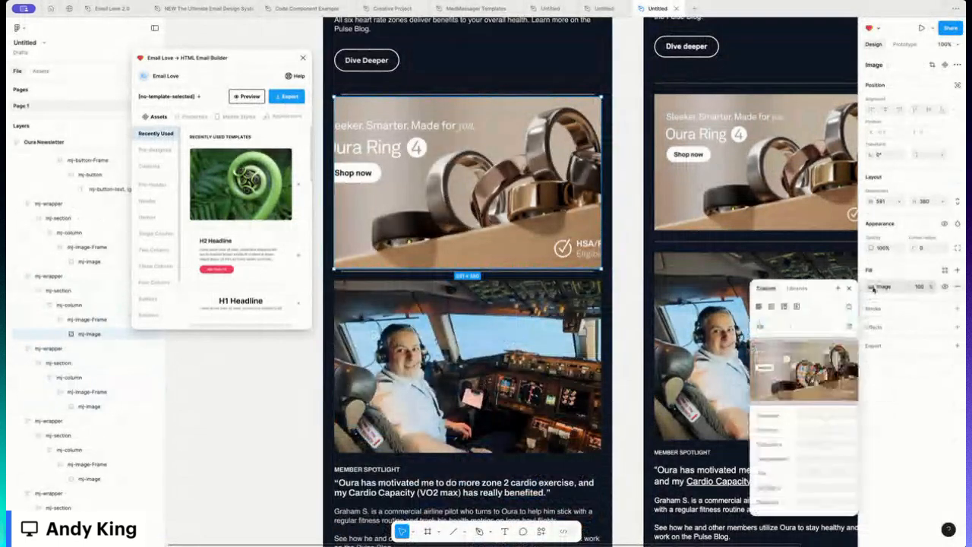
pyautogui.click(770, 325)
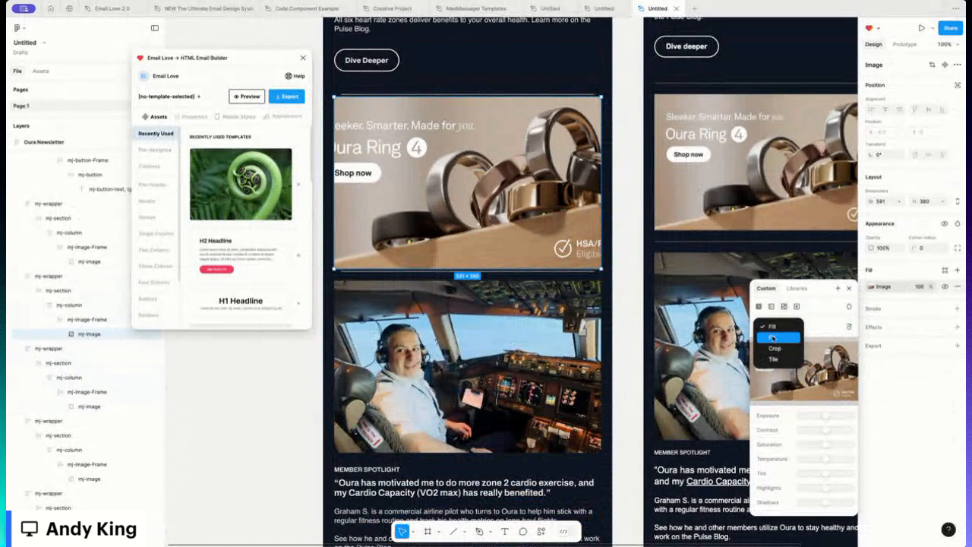
pyautogui.click(771, 337)
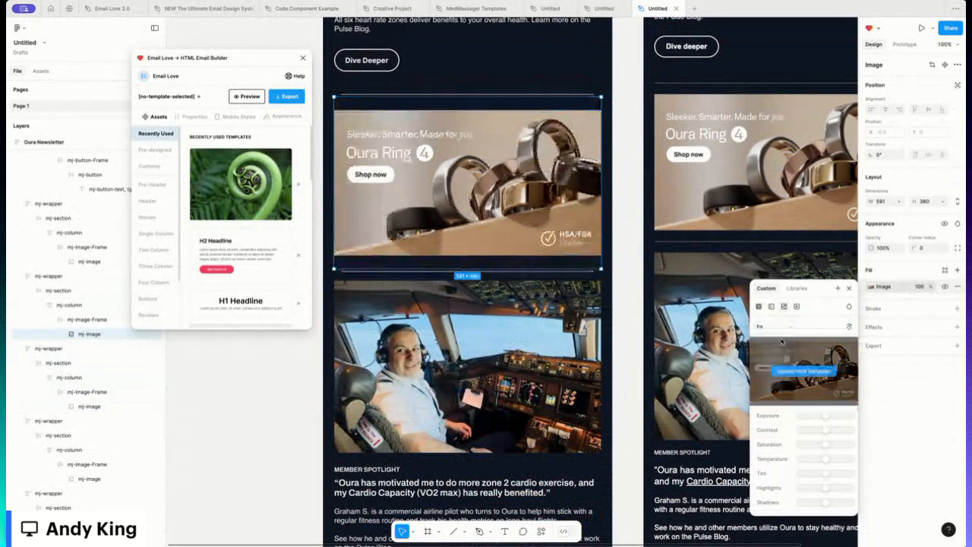
pyautogui.click(272, 347)
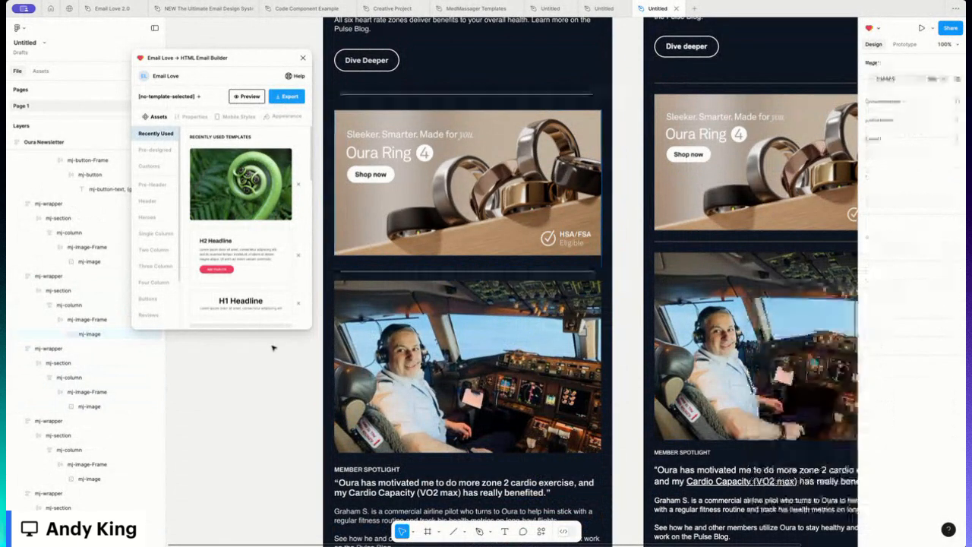
# - Preview the Oura Newsletter email on desktop, scrolling through the design, then return to the builder
pyautogui.scroll(10, 466, 298)
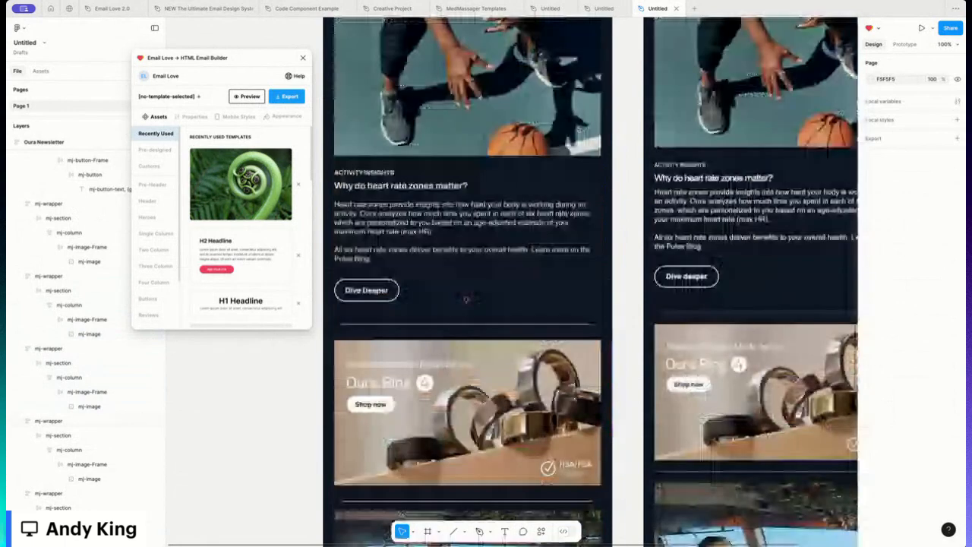
pyautogui.scroll(1, 364, 82)
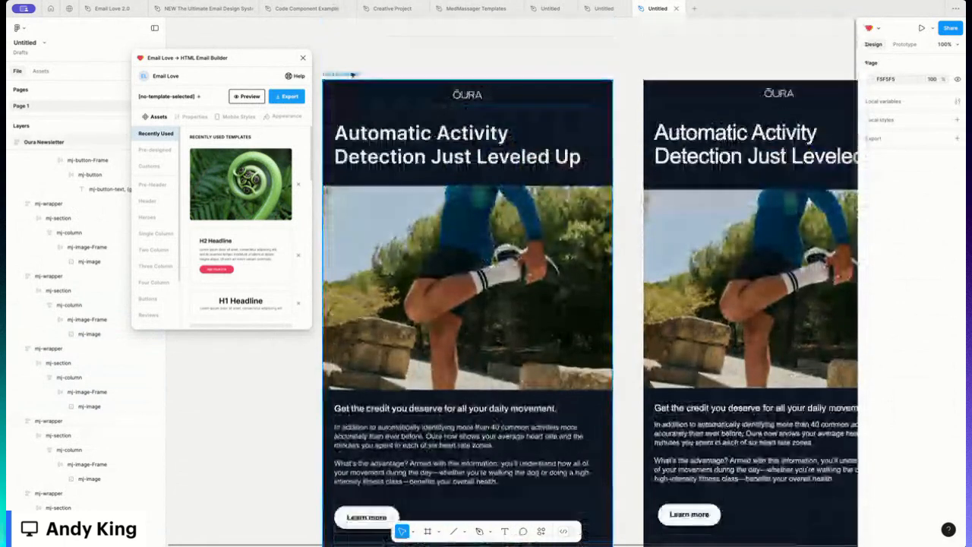
pyautogui.click(353, 74)
pyautogui.click(251, 98)
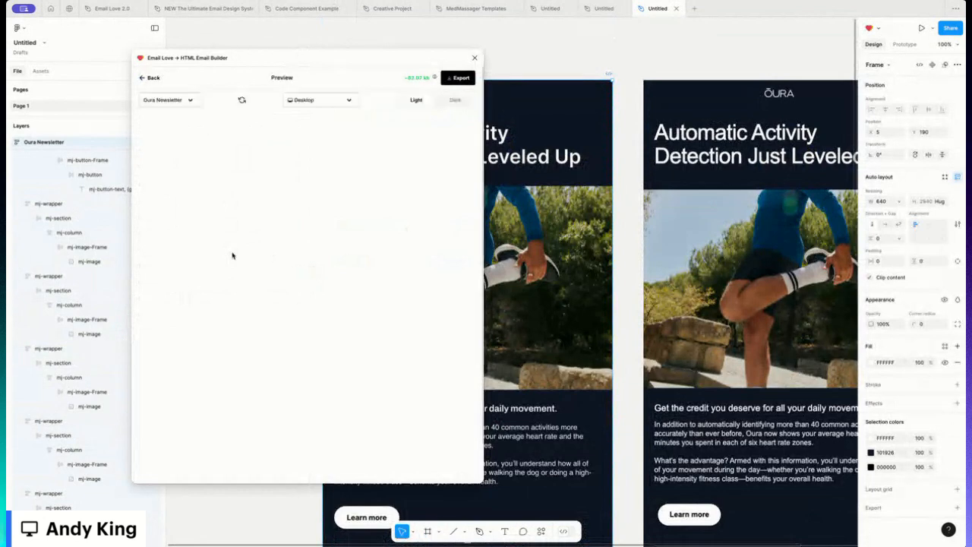
pyautogui.scroll(-8, 232, 253)
pyautogui.scroll(-10, 232, 250)
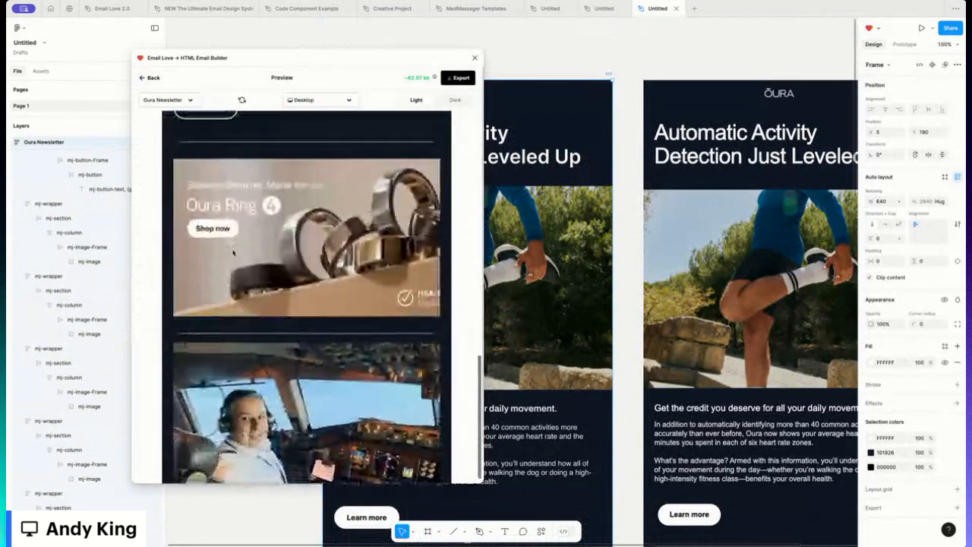
pyautogui.scroll(-2, 232, 253)
pyautogui.scroll(-5, 232, 253)
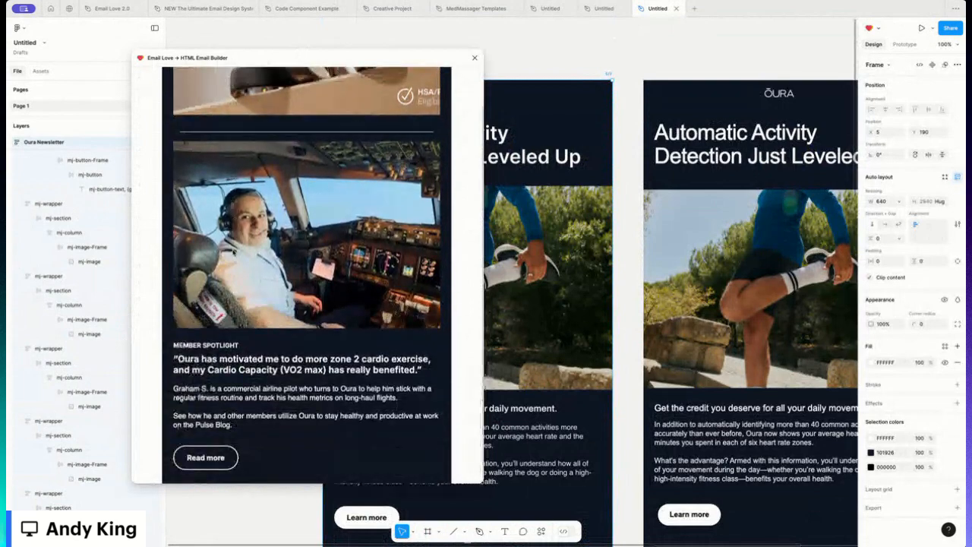
pyautogui.scroll(12, 234, 252)
pyautogui.scroll(3, 234, 252)
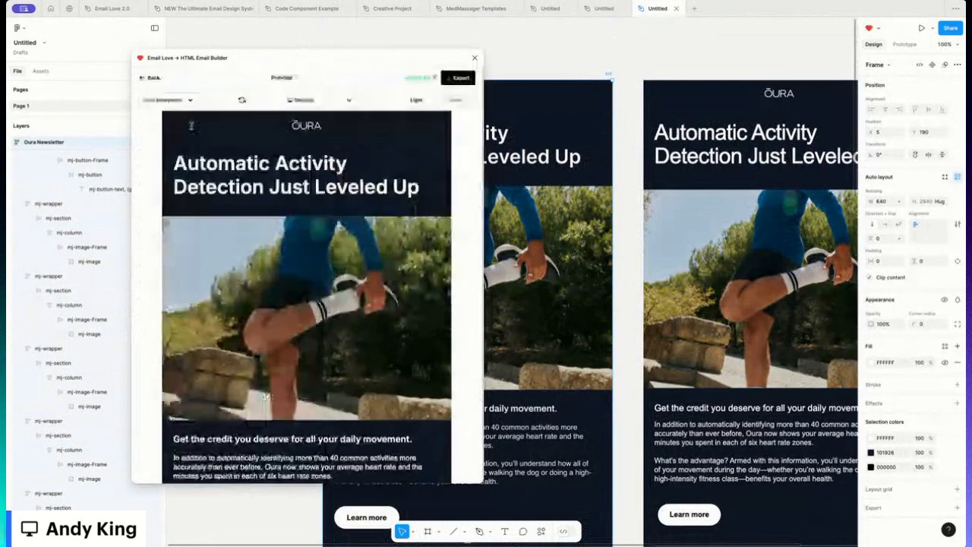
pyautogui.click(154, 78)
# - Narrow the Oura Ring section's column to about 585 px wide
pyautogui.scroll(-2, 516, 338)
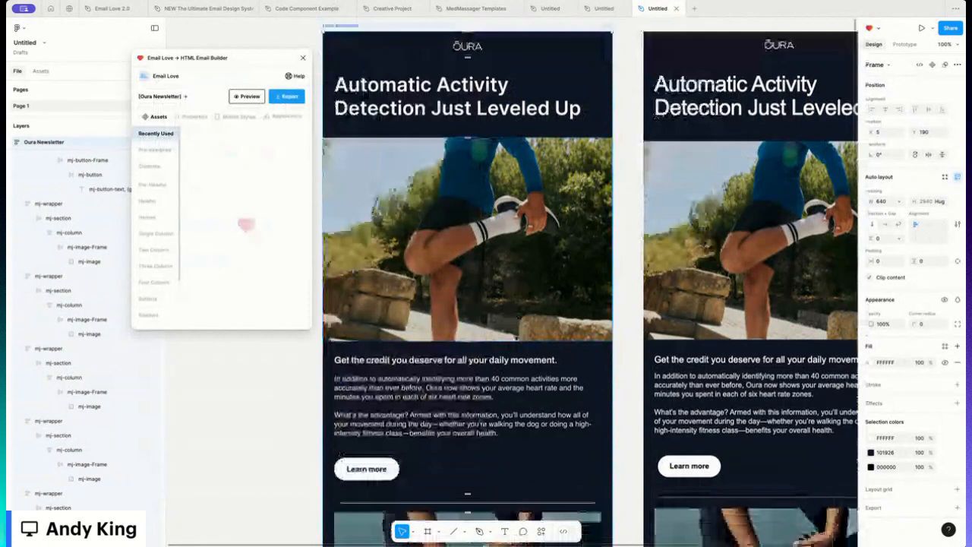
pyautogui.scroll(-10, 467, 303)
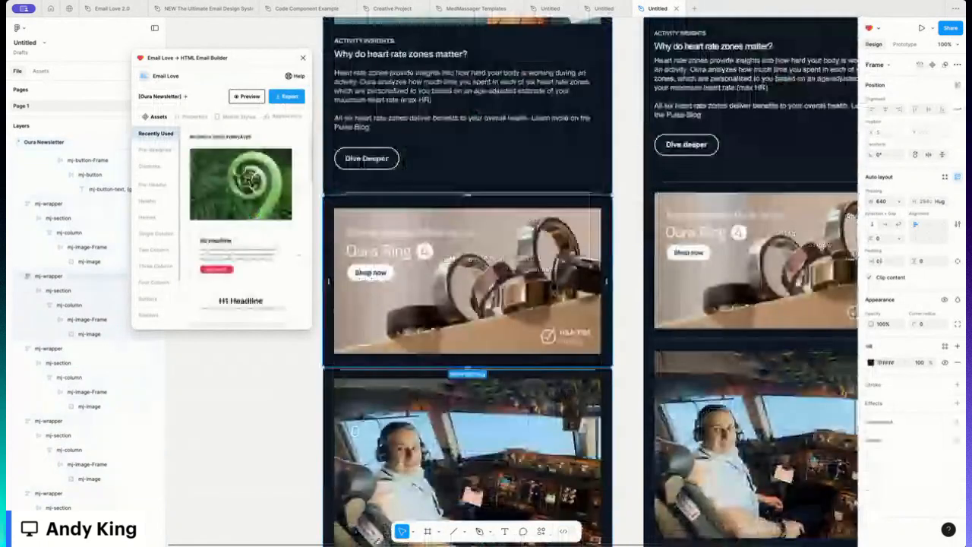
pyautogui.doubleClick(555, 287)
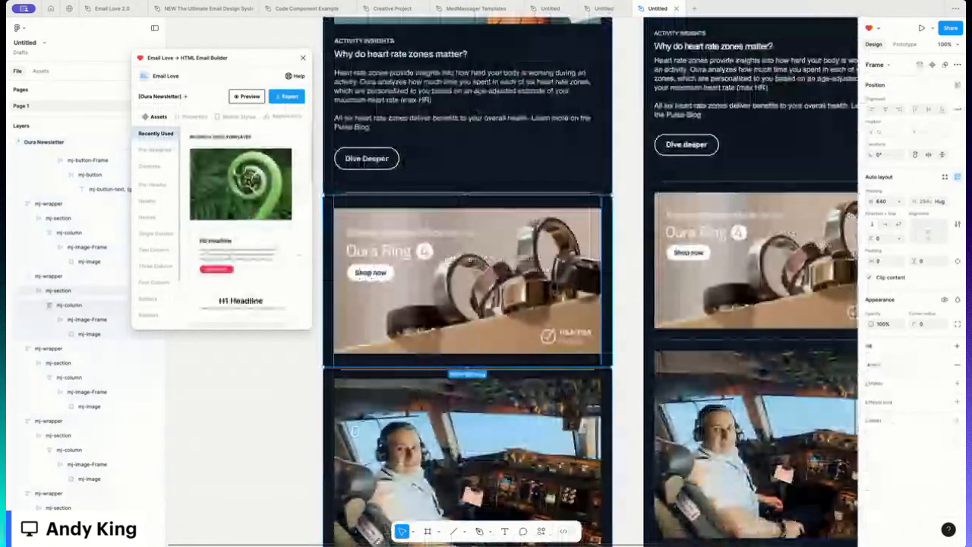
pyautogui.doubleClick(555, 287)
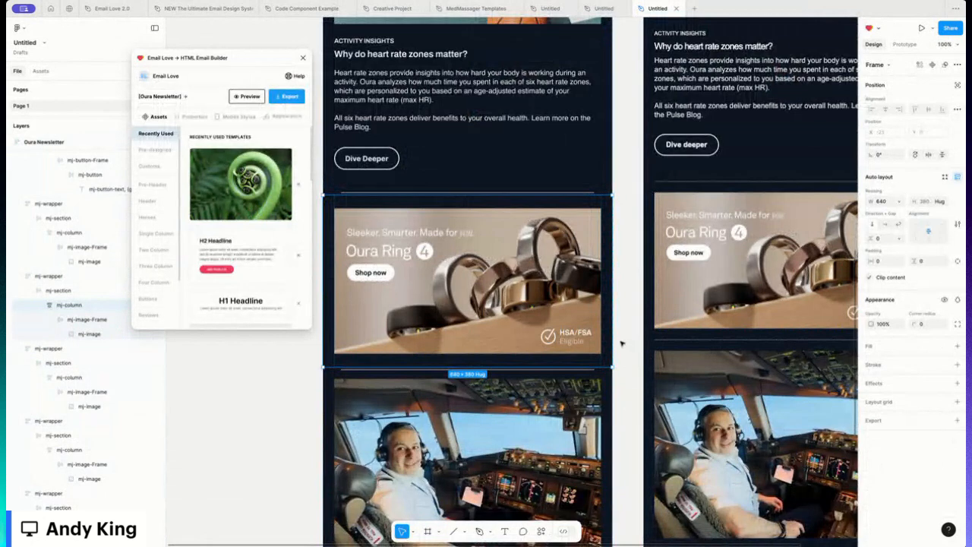
pyautogui.moveTo(612, 342); pyautogui.dragTo(587, 339)
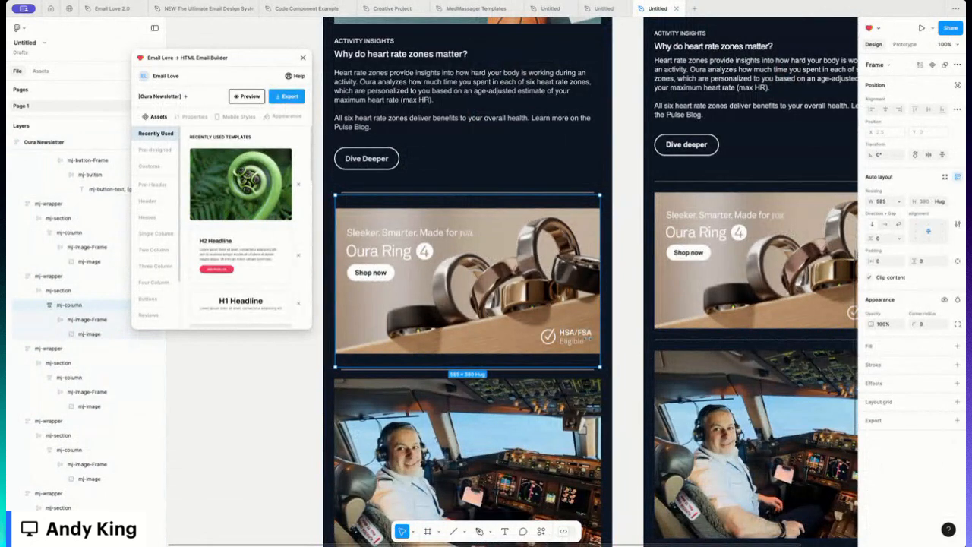
pyautogui.click(81, 333)
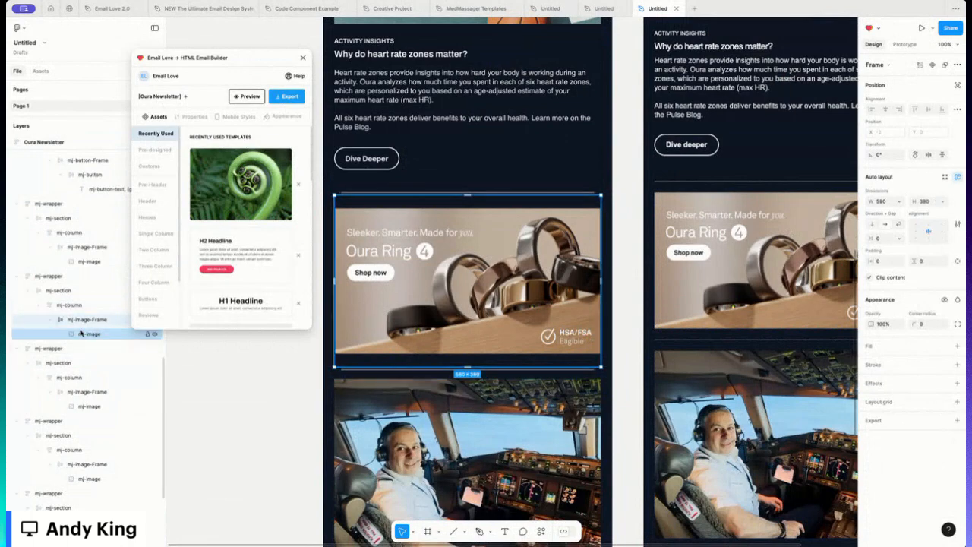
pyautogui.click(281, 385)
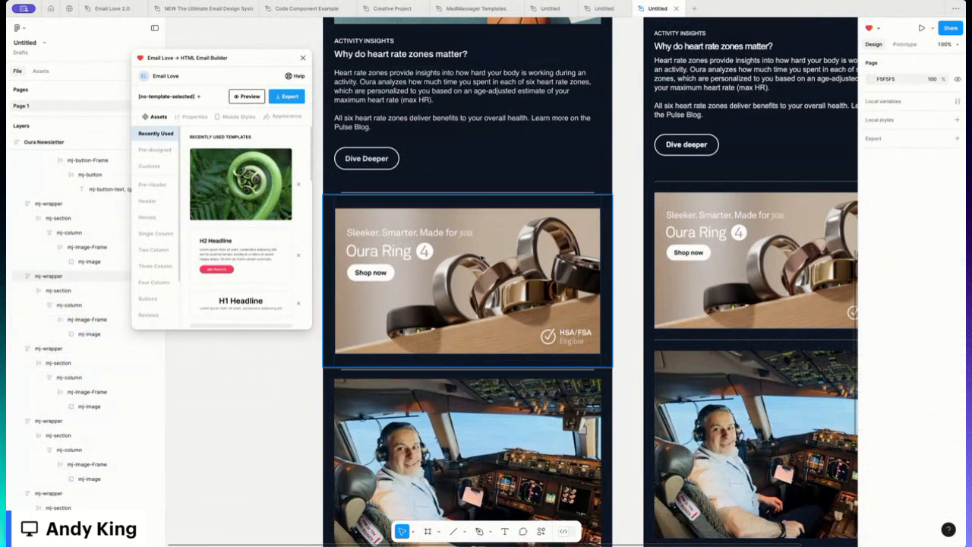
# - Open the email preview again and scroll through the desktop layout
pyautogui.scroll(-5, 446, 308)
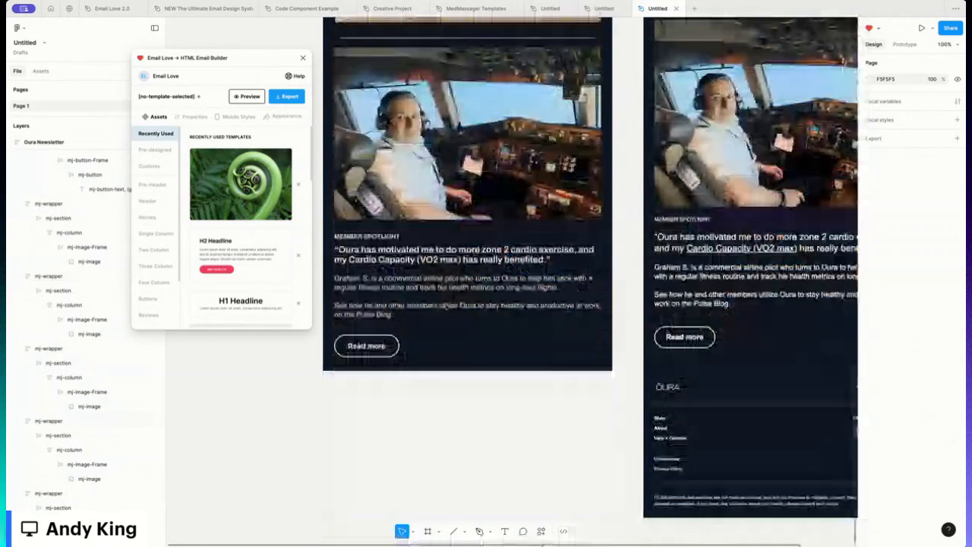
pyautogui.scroll(-1, 447, 306)
pyautogui.scroll(6, 447, 306)
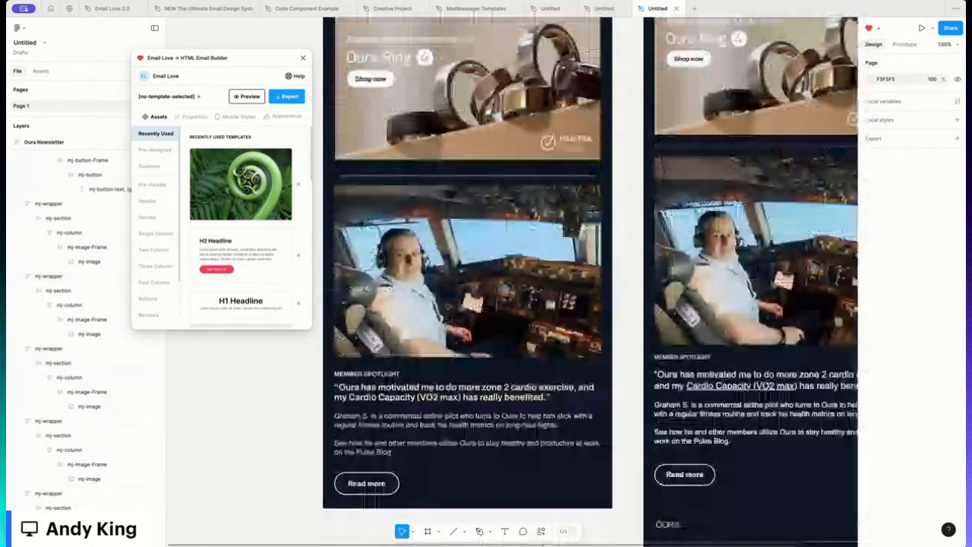
pyautogui.scroll(10, 362, 94)
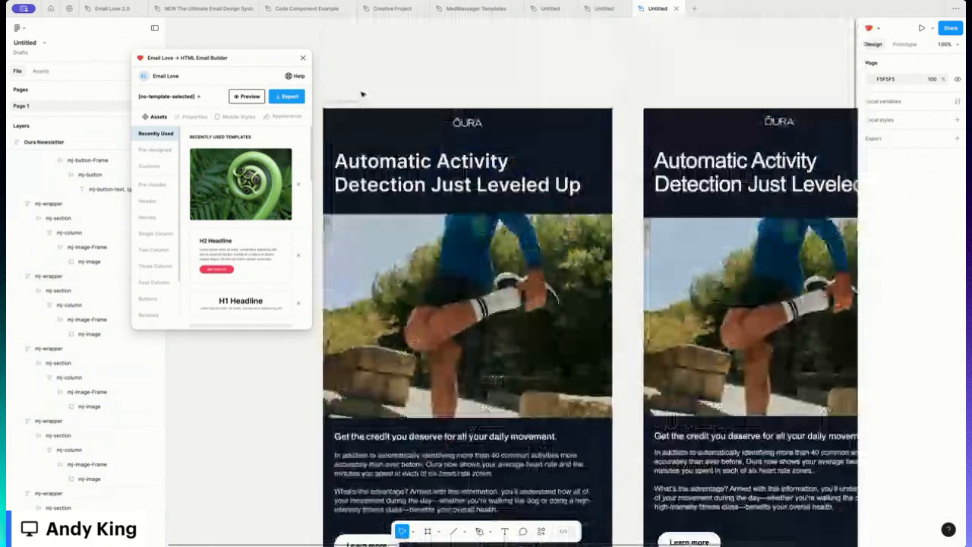
pyautogui.click(362, 99)
pyautogui.click(250, 97)
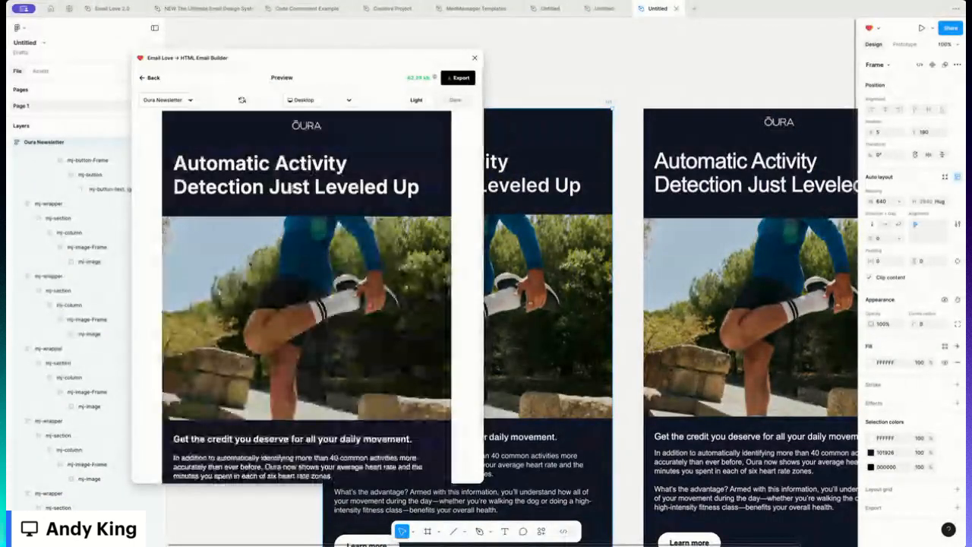
pyautogui.scroll(-10, 292, 192)
pyautogui.scroll(-5, 292, 193)
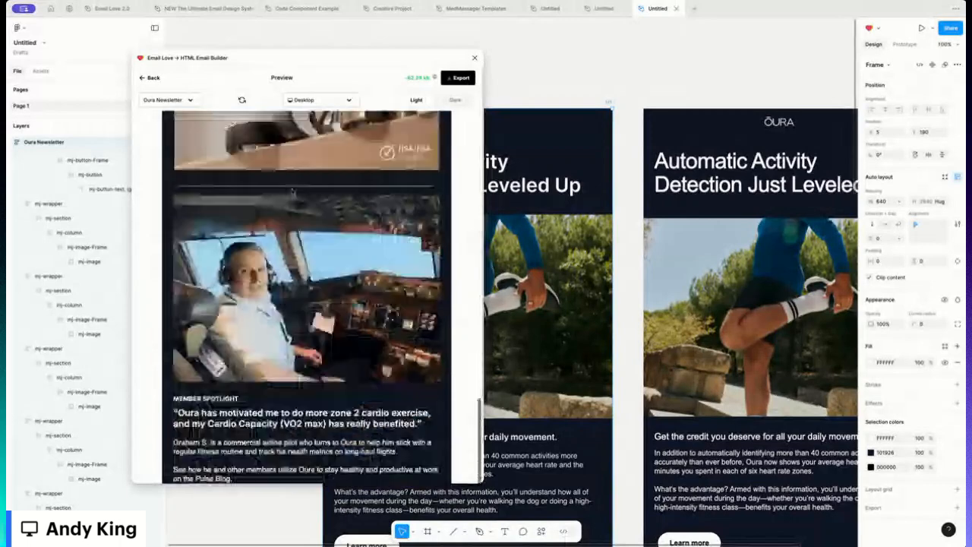
pyautogui.scroll(15, 292, 193)
# - Switch the preview to iPhone 14 Pro Max, review the mobile layout's text, then return to the builder
pyautogui.click(320, 100)
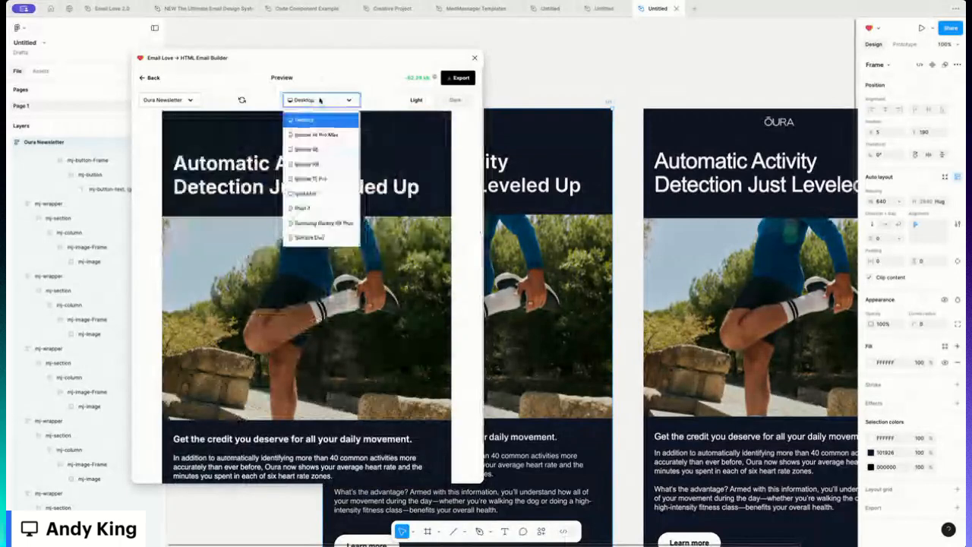
pyautogui.click(318, 133)
pyautogui.scroll(-5, 260, 219)
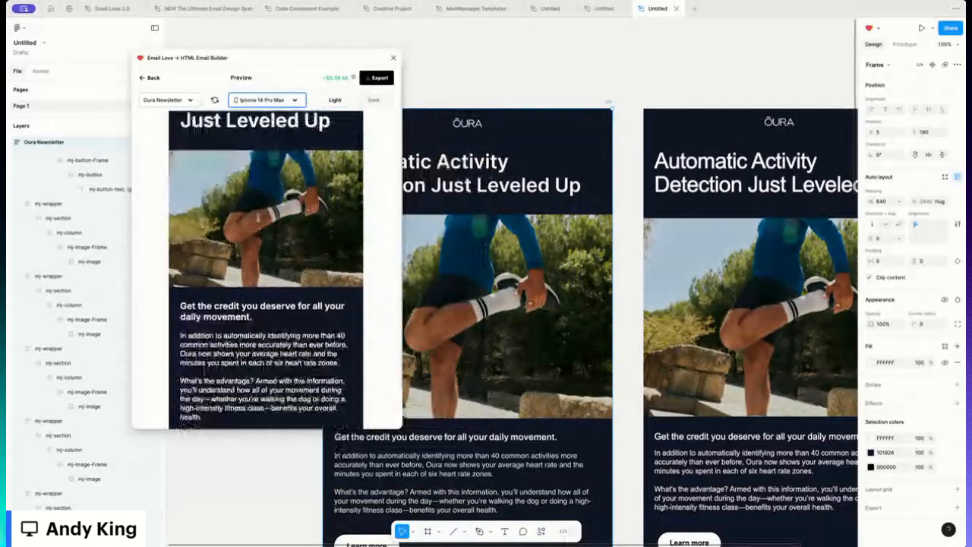
pyautogui.scroll(-1, 258, 219)
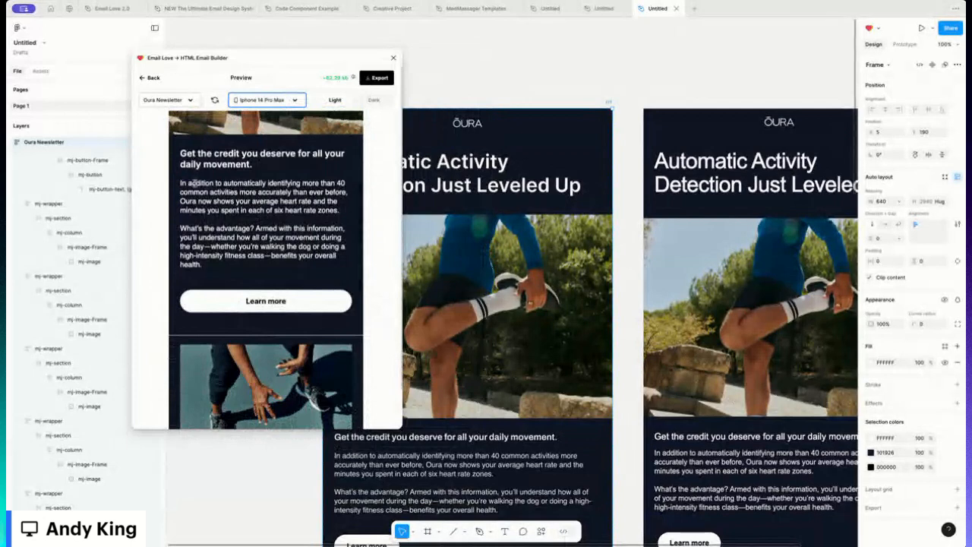
pyautogui.moveTo(193, 183); pyautogui.dragTo(269, 220)
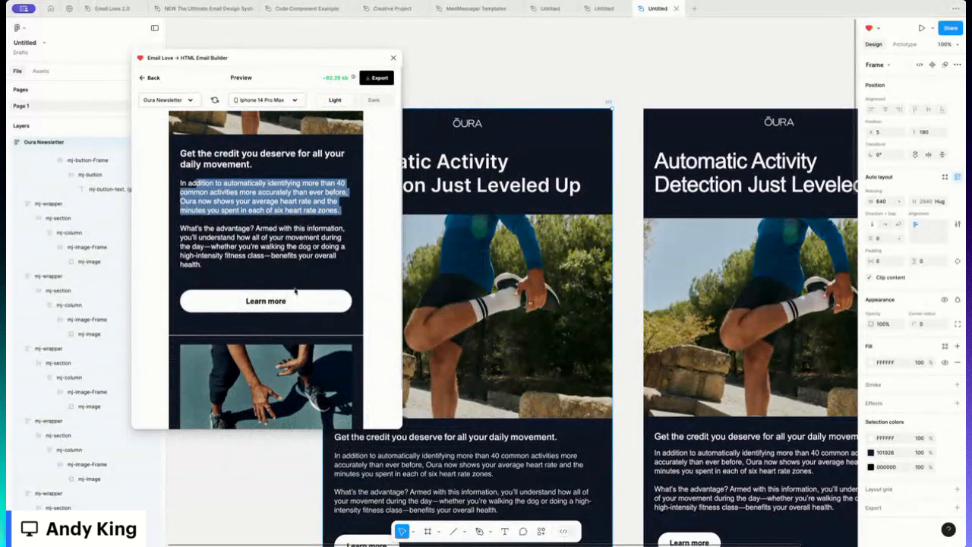
pyautogui.scroll(-3, 295, 291)
pyautogui.scroll(-1, 294, 290)
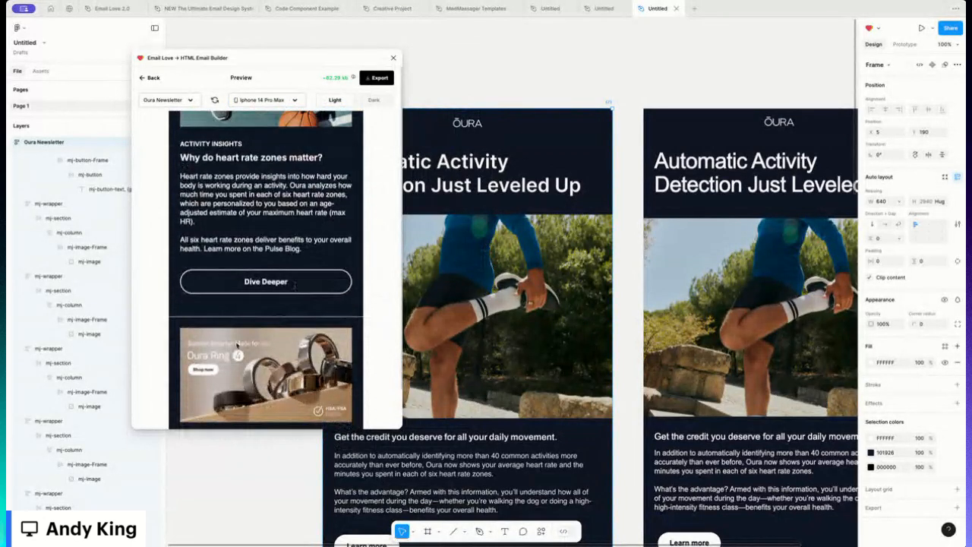
pyautogui.scroll(1, 252, 213)
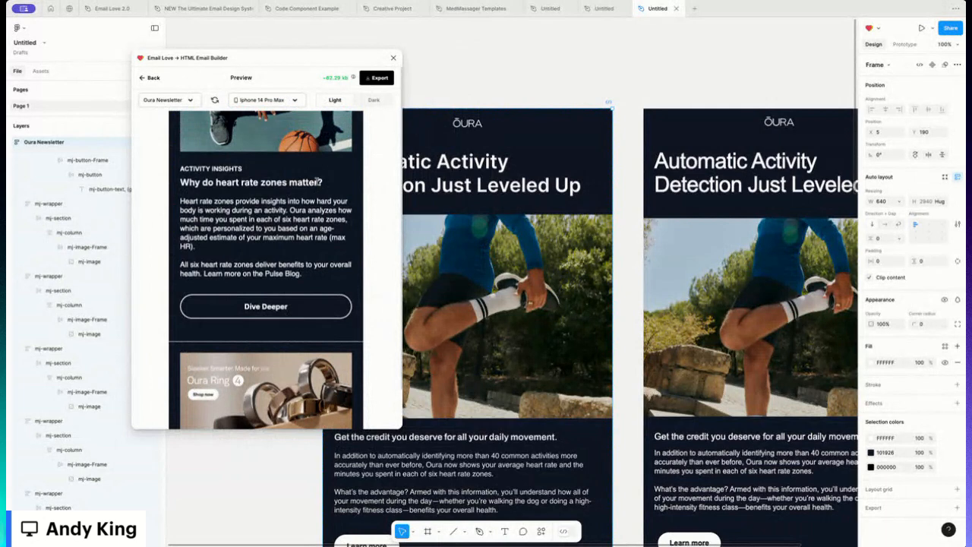
pyautogui.moveTo(322, 182); pyautogui.dragTo(180, 182)
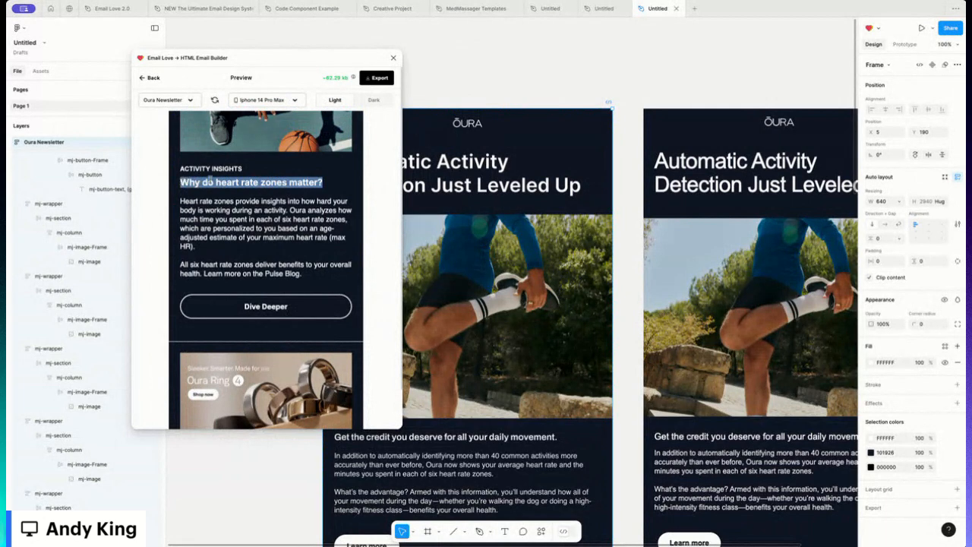
pyautogui.click(275, 225)
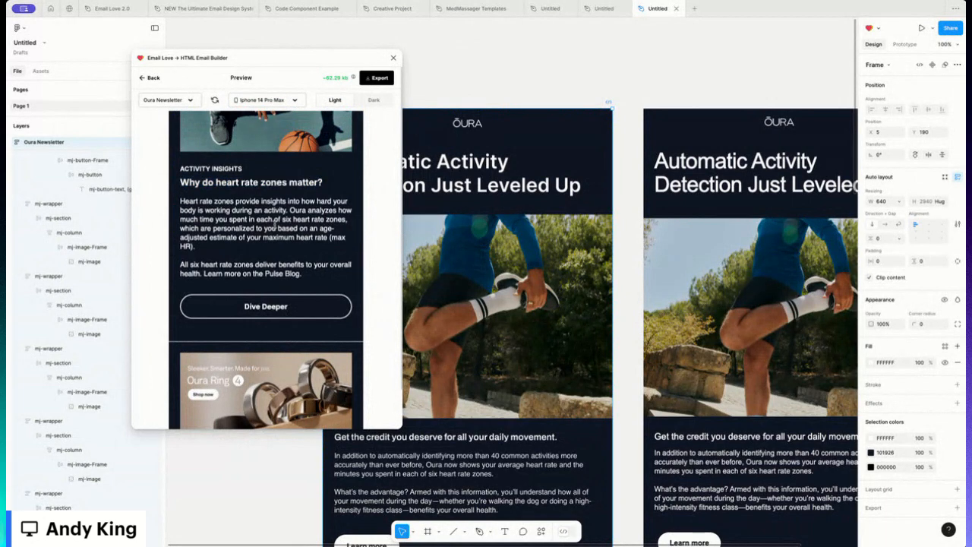
pyautogui.click(152, 78)
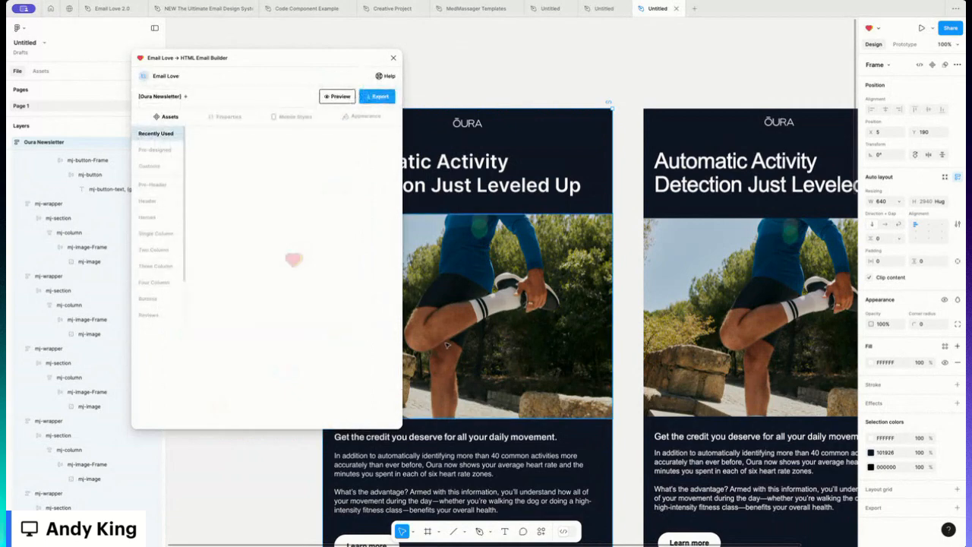
# - Select the 'Why do heart rate zones matter?' headline and enable its mobile font size of 20 and line height of 19
pyautogui.scroll(-5, 448, 343)
pyautogui.scroll(-2, 449, 342)
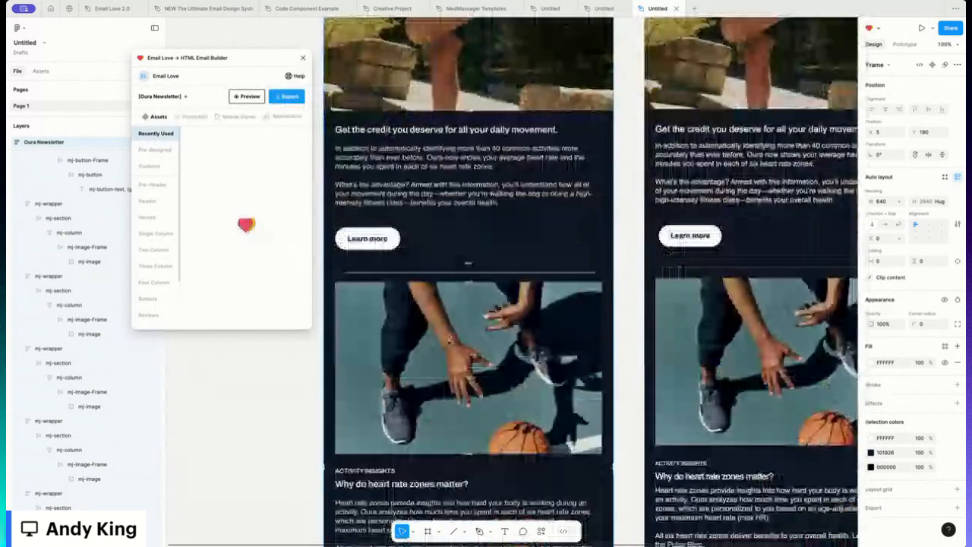
pyautogui.scroll(-3, 449, 341)
pyautogui.doubleClick(373, 347)
pyautogui.doubleClick(372, 347)
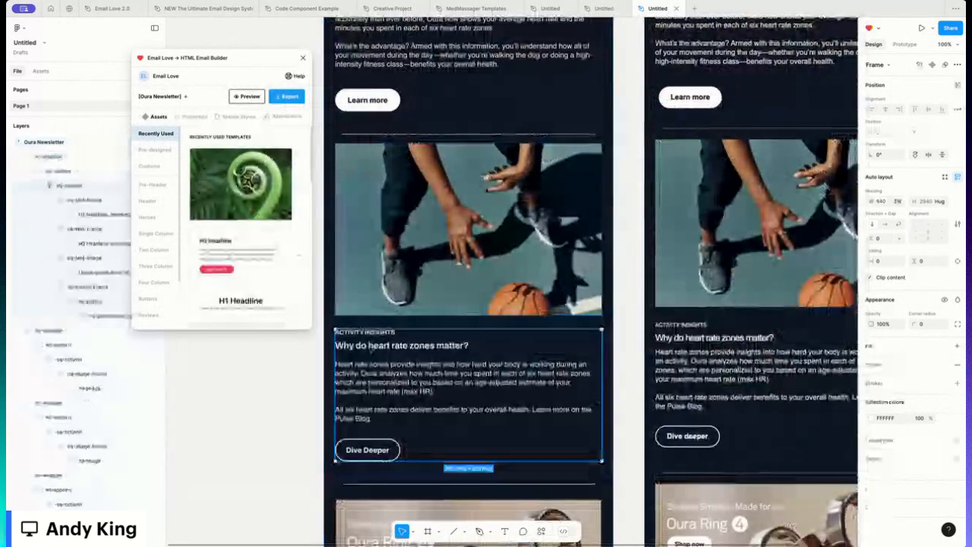
pyautogui.doubleClick(372, 347)
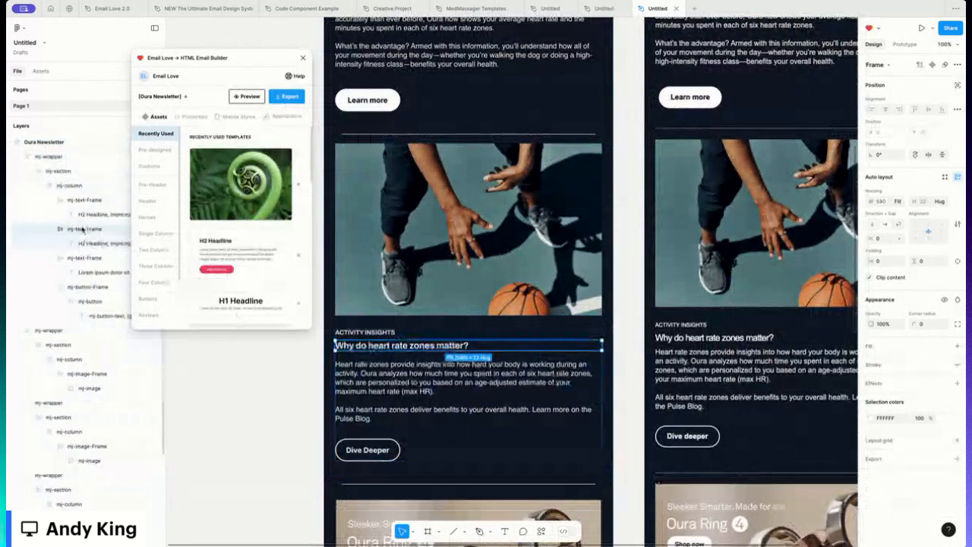
pyautogui.click(237, 118)
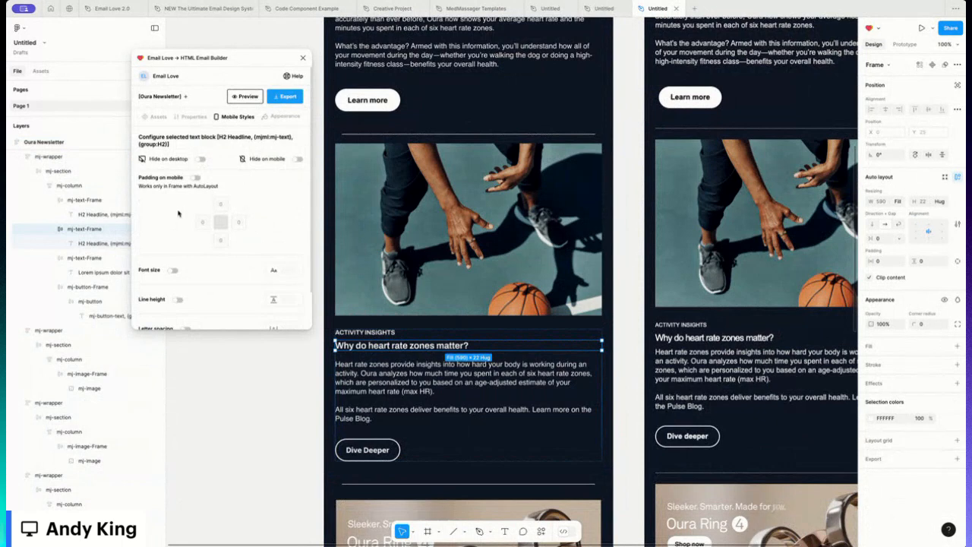
pyautogui.click(173, 270)
pyautogui.click(286, 271)
pyautogui.click(177, 299)
# - Preview the newsletter on iPhone 14 Pro Max, review the heart rate section, and return to the builder
pyautogui.scroll(5, 468, 304)
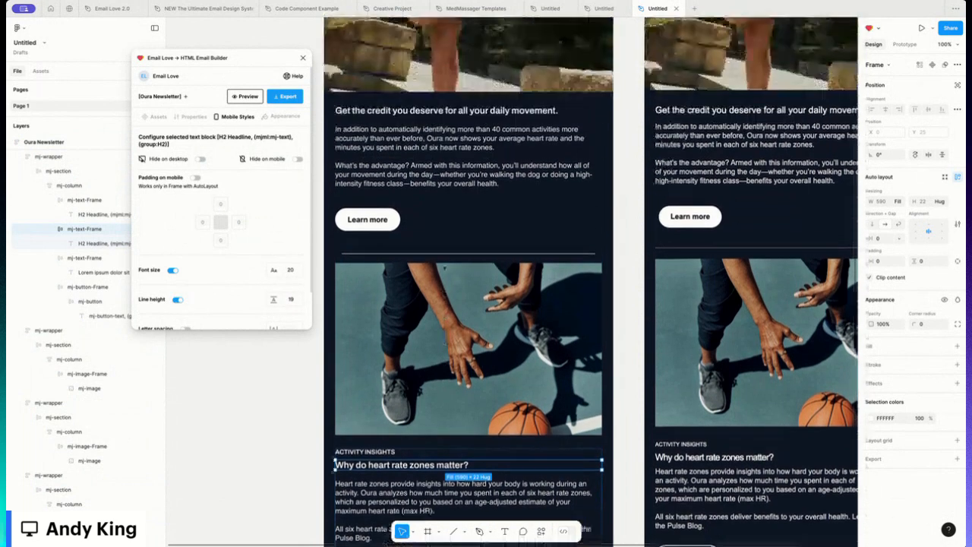
pyautogui.scroll(2, 468, 304)
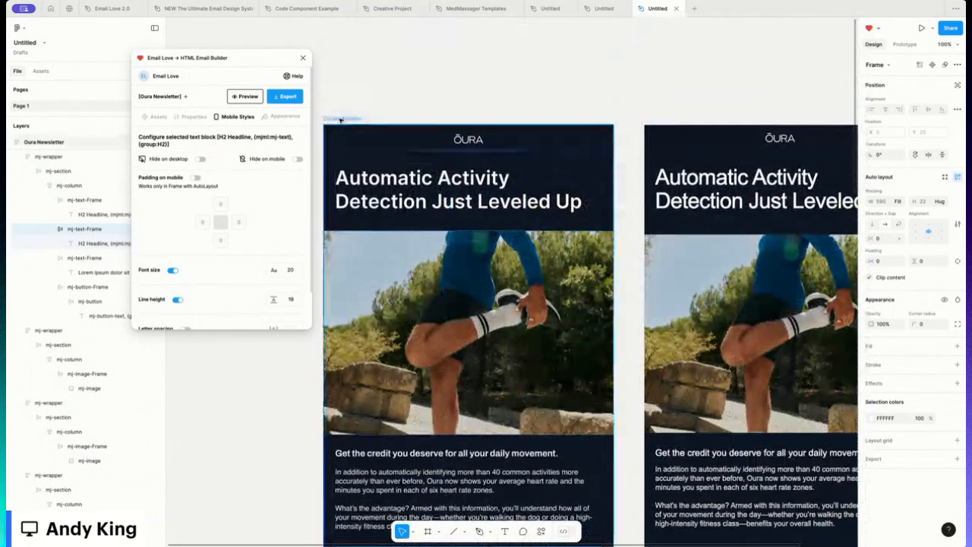
pyautogui.click(343, 118)
pyautogui.click(254, 98)
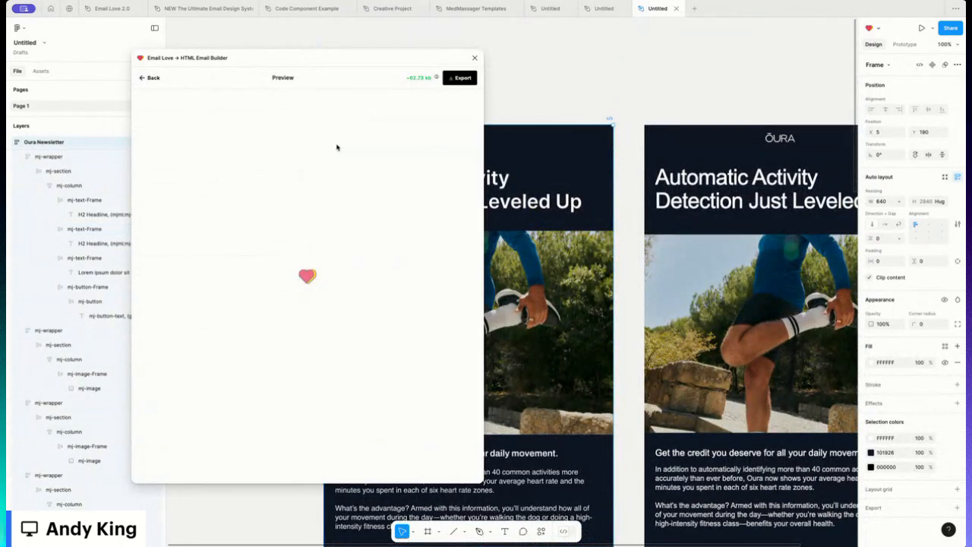
pyautogui.click(339, 102)
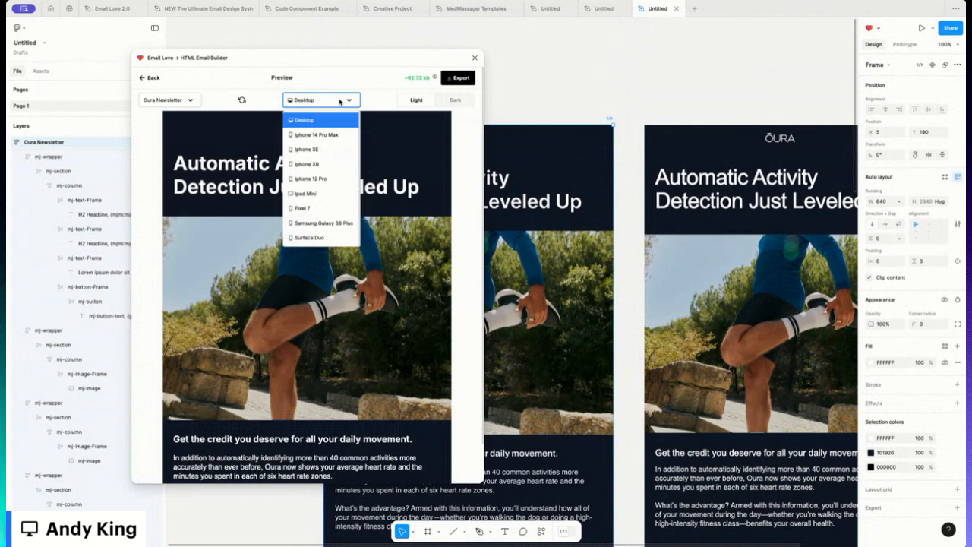
pyautogui.click(318, 133)
pyautogui.scroll(-10, 274, 228)
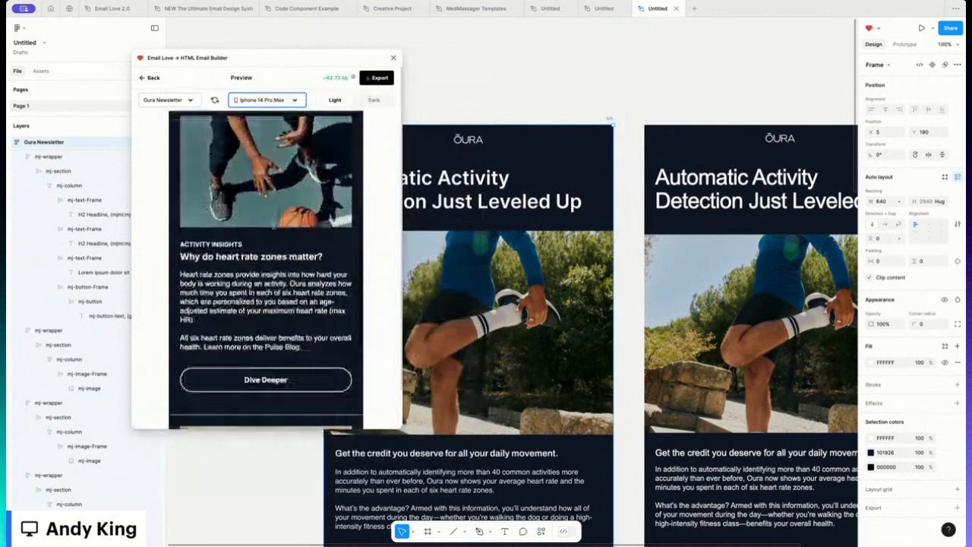
pyautogui.scroll(-2, 272, 225)
pyautogui.scroll(3, 250, 235)
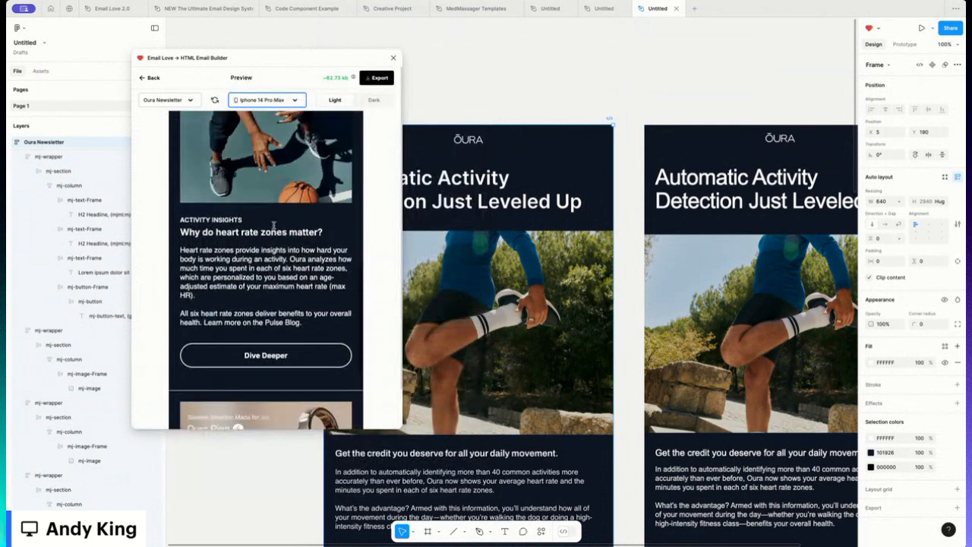
pyautogui.scroll(-10, 447, 300)
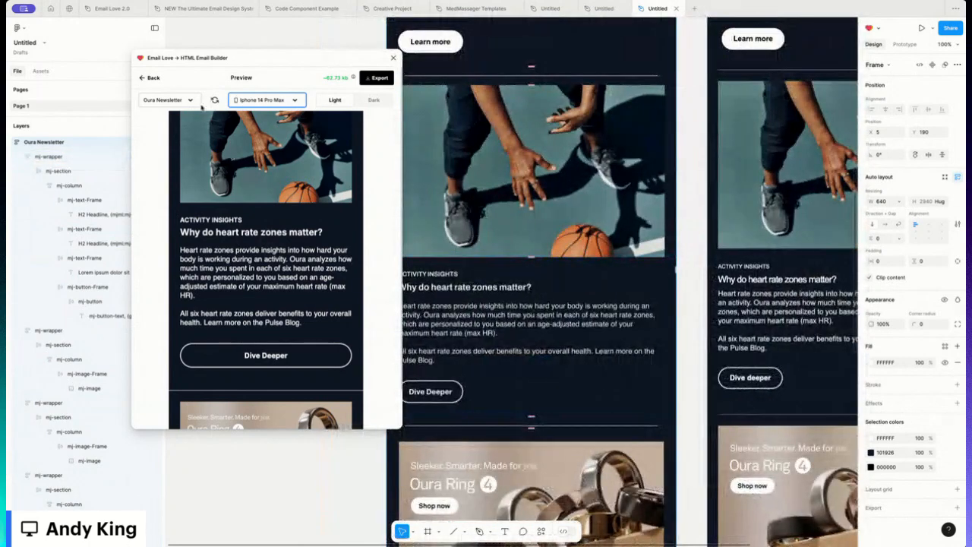
pyautogui.click(150, 78)
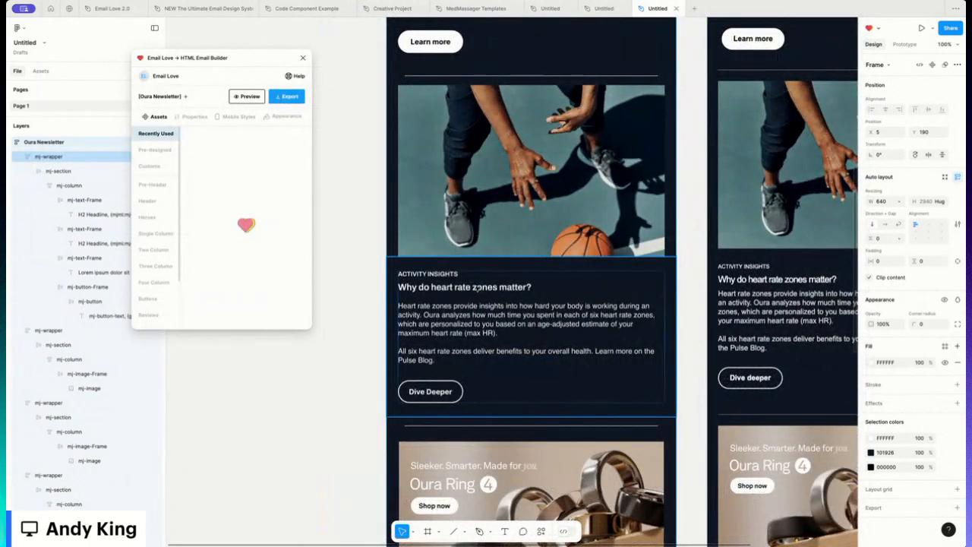
# - Set the heart rate headline's mobile font size to 30
pyautogui.click(460, 288)
pyautogui.click(98, 241)
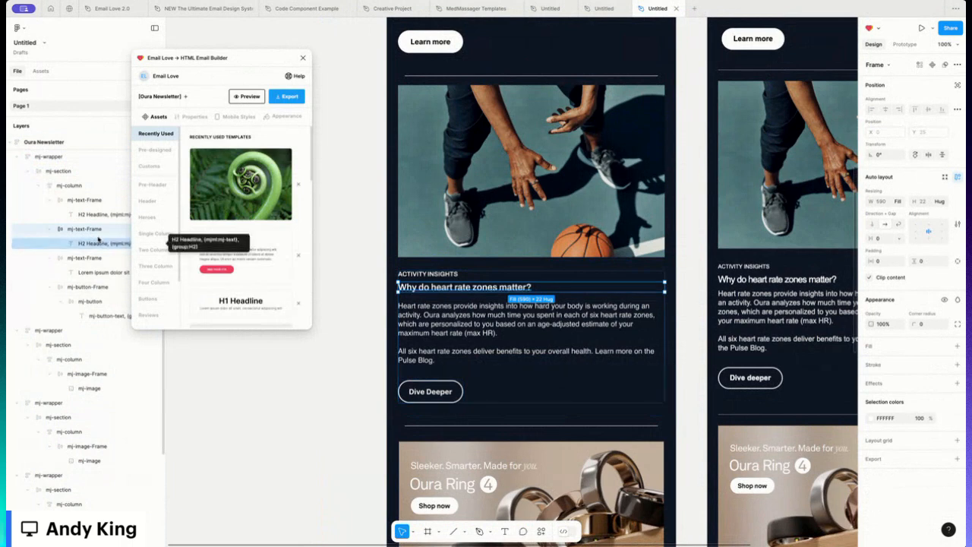
pyautogui.click(234, 117)
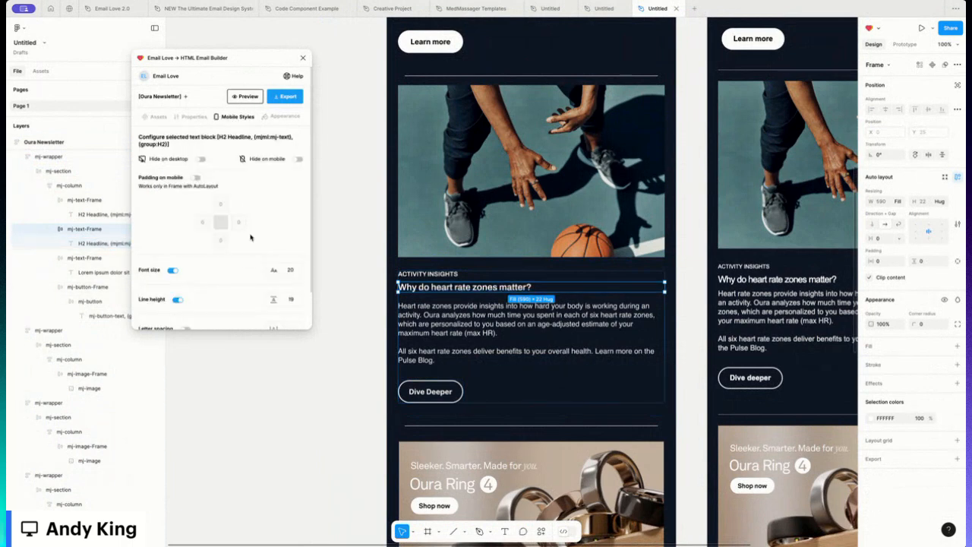
pyautogui.click(289, 270)
pyautogui.scroll(6, 441, 183)
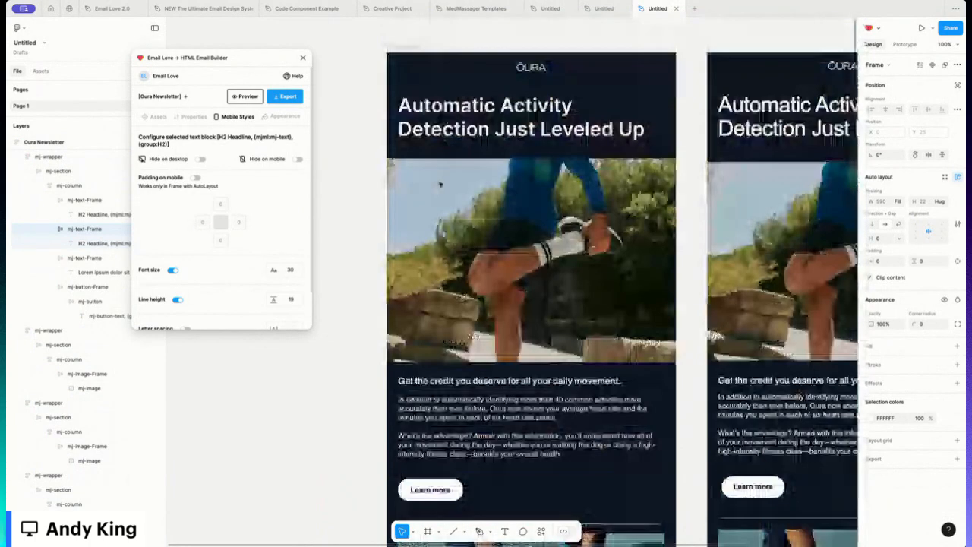
pyautogui.scroll(3, 440, 184)
pyautogui.click(438, 341)
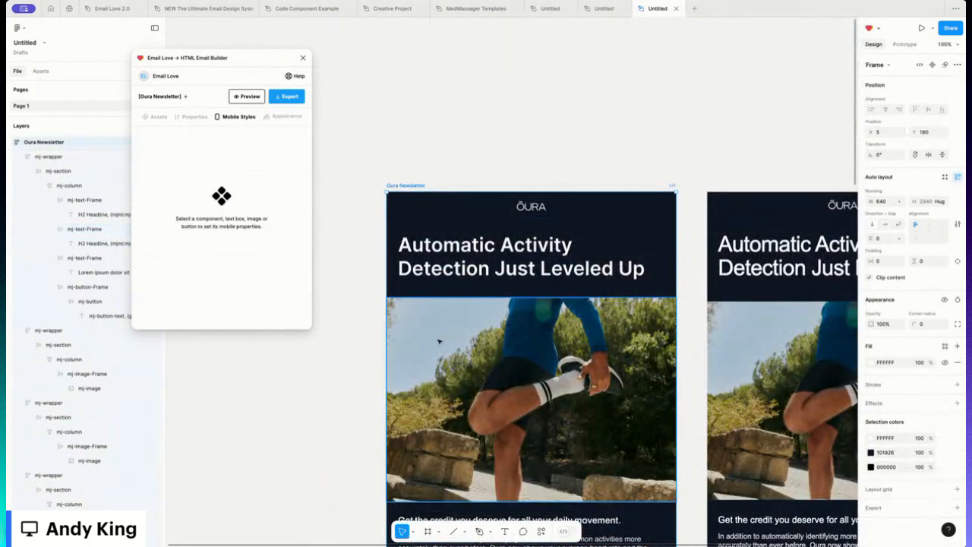
# - Enable a mobile font size of 20 for the heart rate section's body paragraph
pyautogui.scroll(-15, 438, 341)
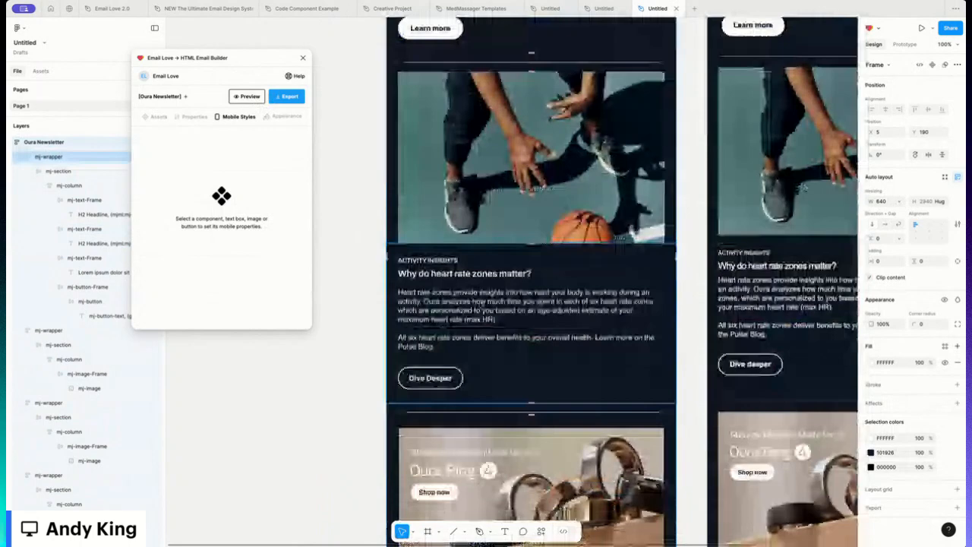
pyautogui.click(477, 302)
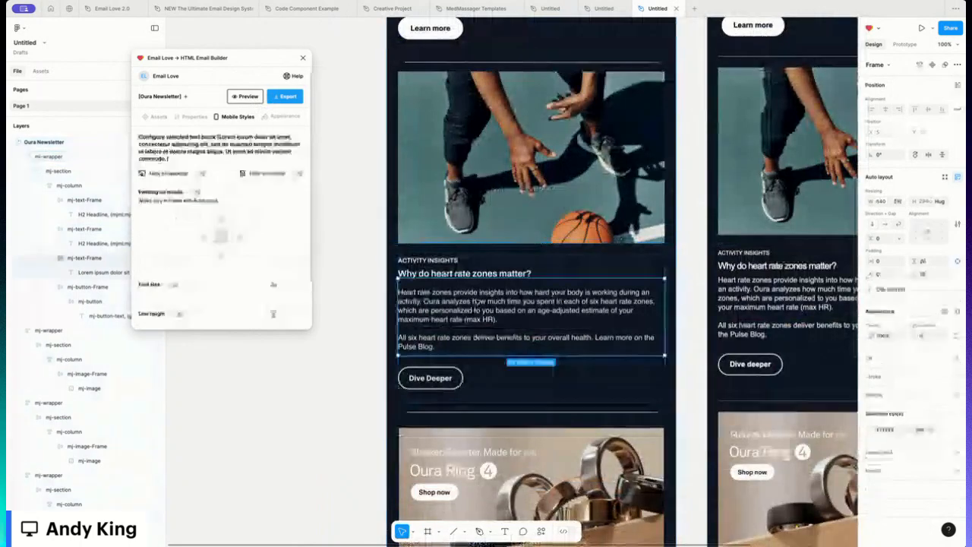
pyautogui.click(174, 284)
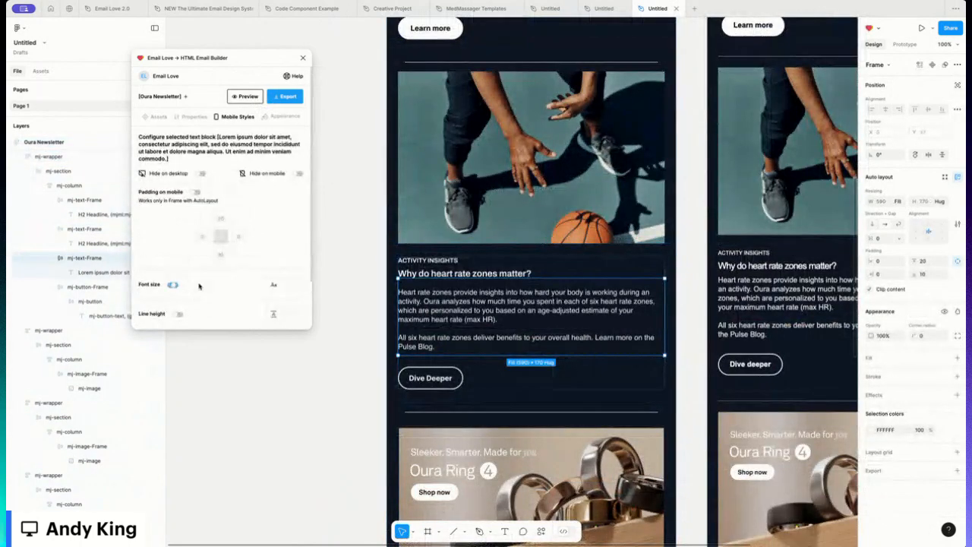
pyautogui.click(281, 284)
pyautogui.click(259, 300)
pyautogui.scroll(10, 395, 151)
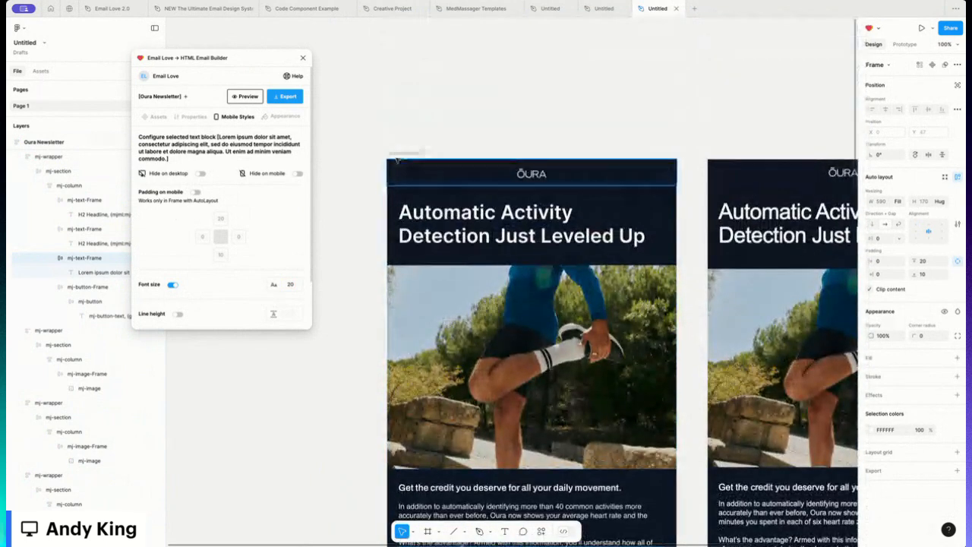
# - Select the Oura Newsletter frame, open the email preview and switch it to iPhone 14 Pro Max
pyautogui.click(401, 162)
pyautogui.click(402, 153)
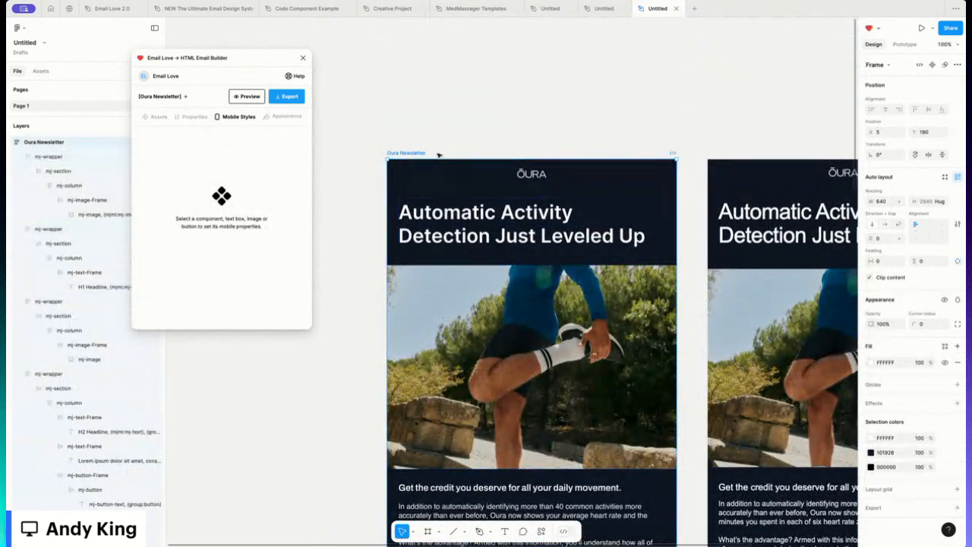
pyautogui.click(255, 98)
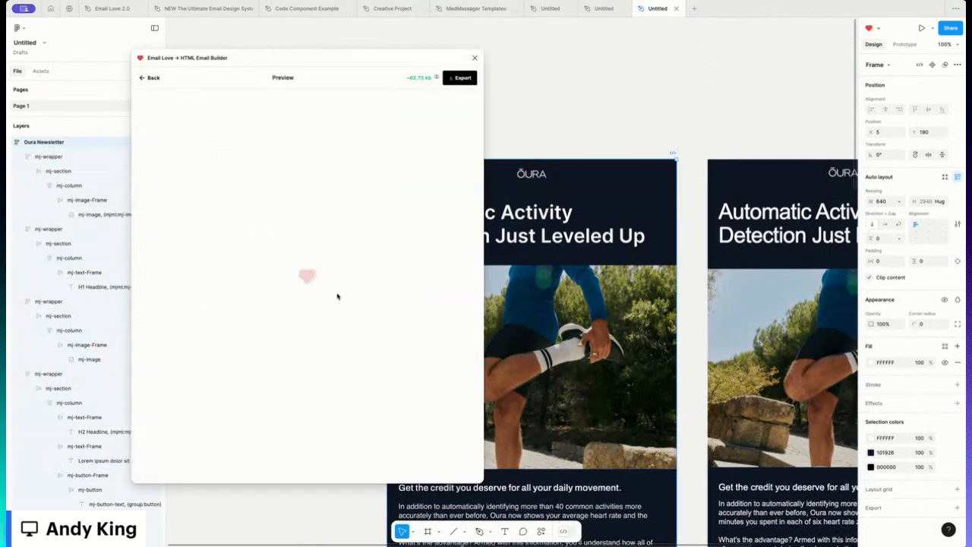
pyautogui.scroll(-6, 304, 294)
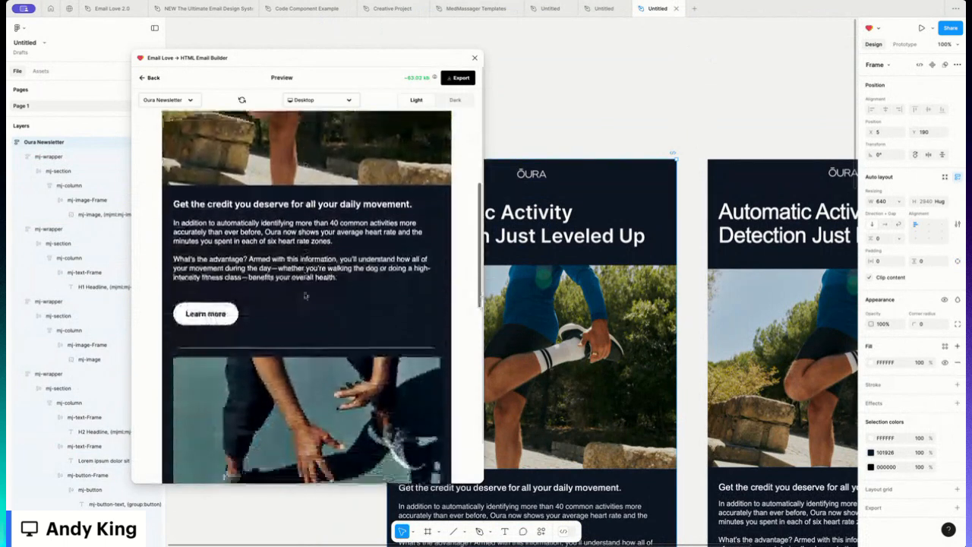
pyautogui.scroll(2, 323, 114)
pyautogui.click(321, 100)
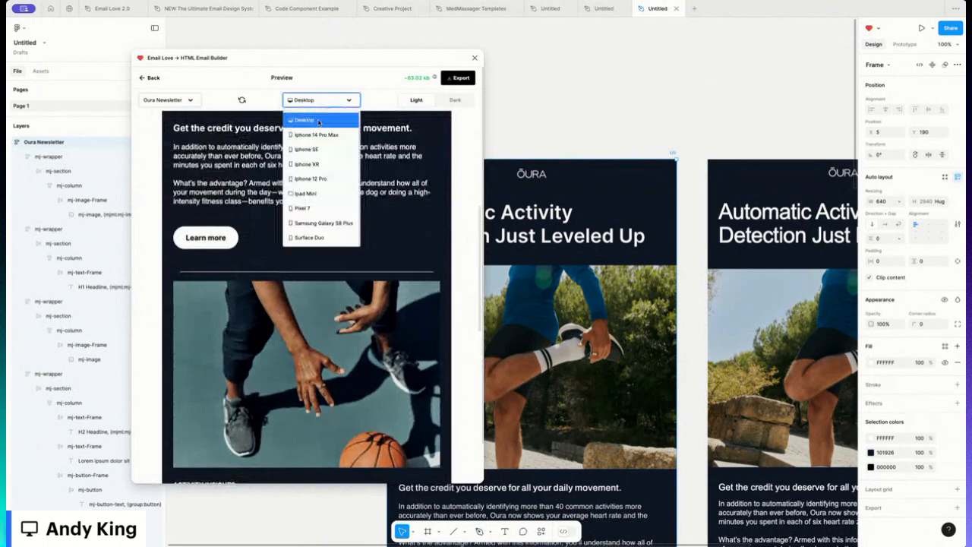
pyautogui.click(304, 134)
pyautogui.scroll(-5, 266, 228)
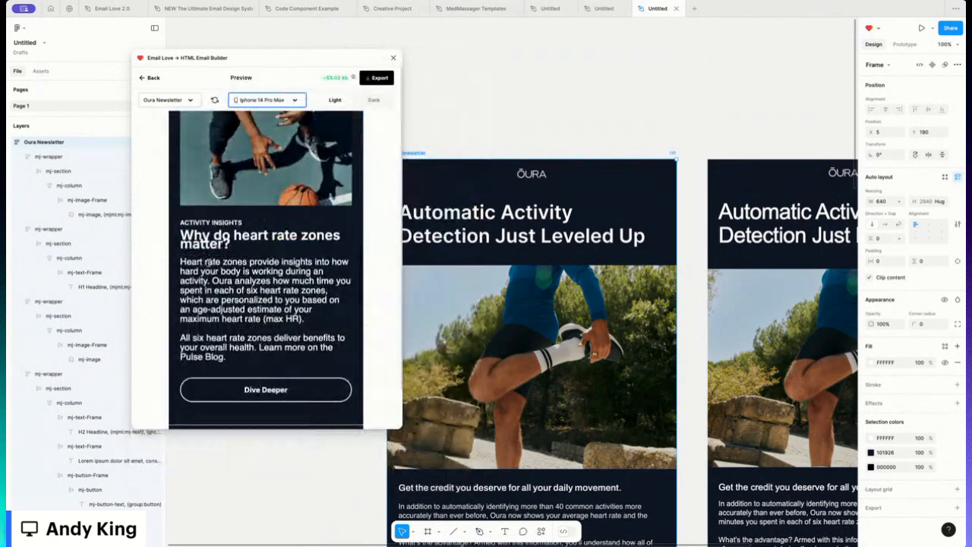
pyautogui.click(196, 236)
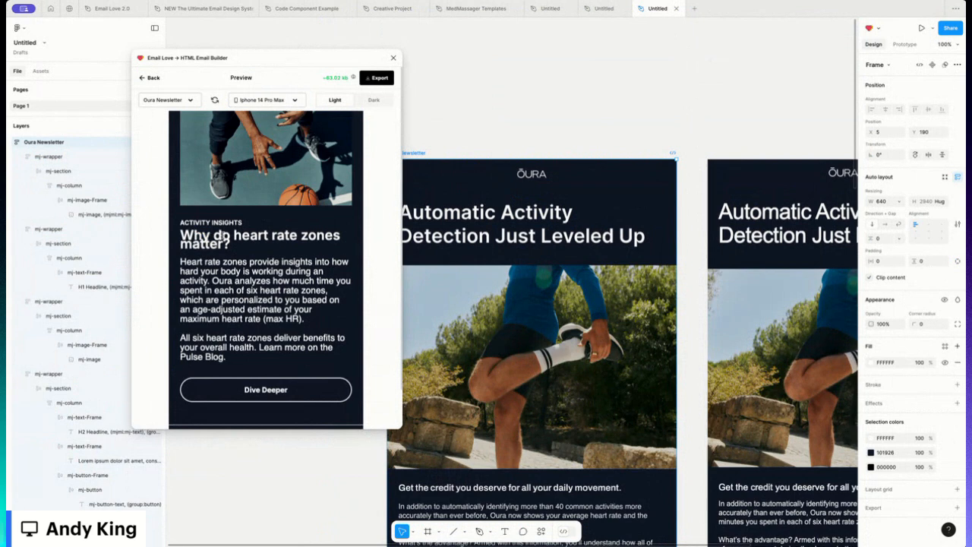
# - Scroll through the mobile preview to review the updated heart rate section and following blocks
pyautogui.scroll(-4, 236, 300)
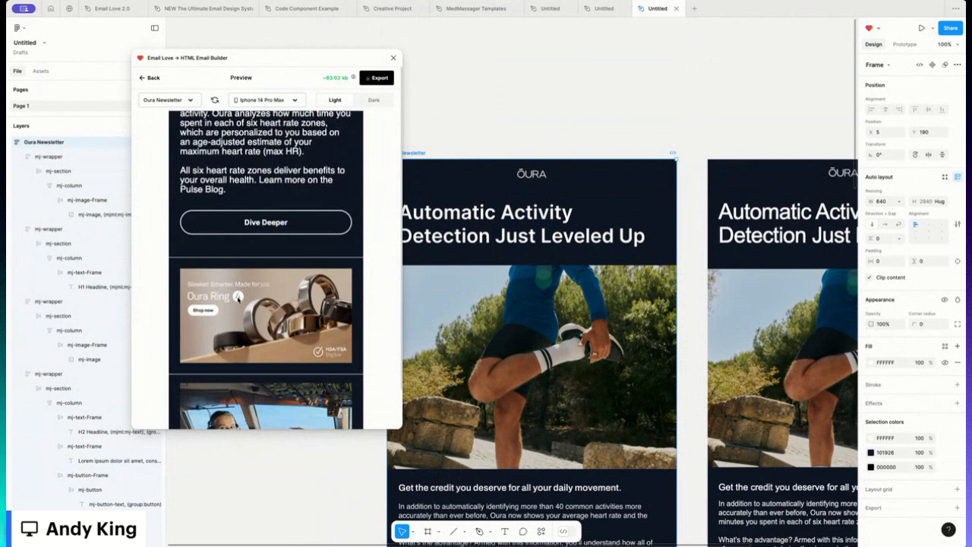
pyautogui.scroll(-2, 248, 294)
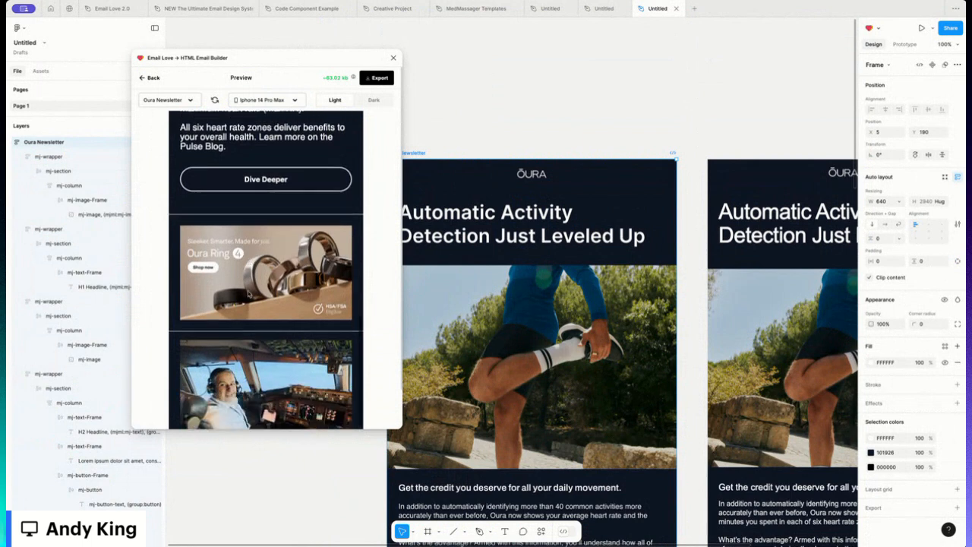
pyautogui.scroll(-4, 249, 292)
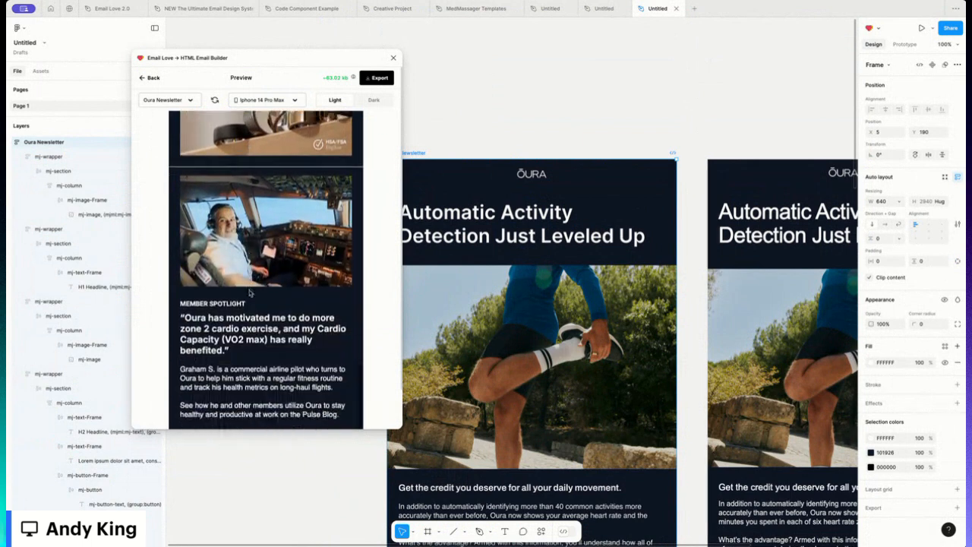
pyautogui.scroll(15, 249, 292)
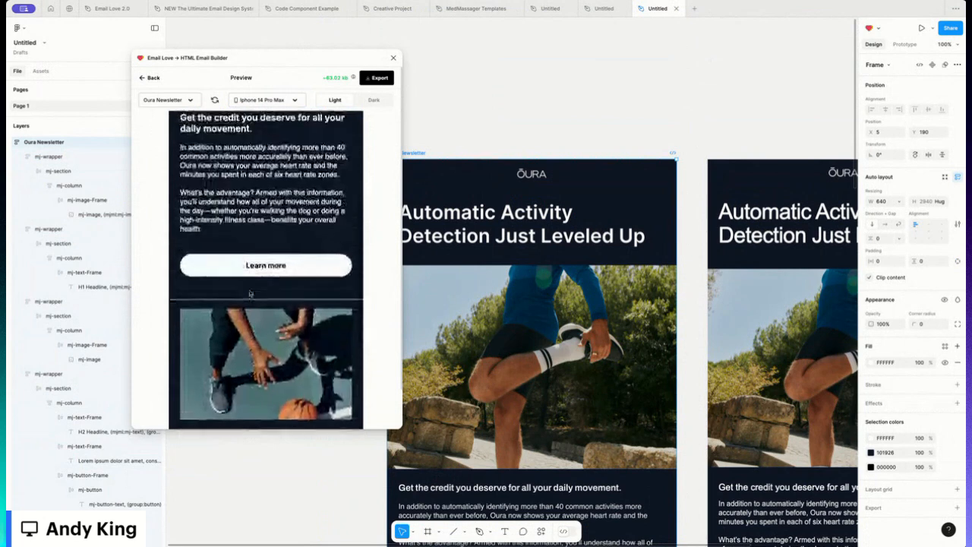
pyautogui.scroll(8, 249, 294)
# - Switch the mobile preview to Dark mode and scroll through the layout
pyautogui.click(368, 99)
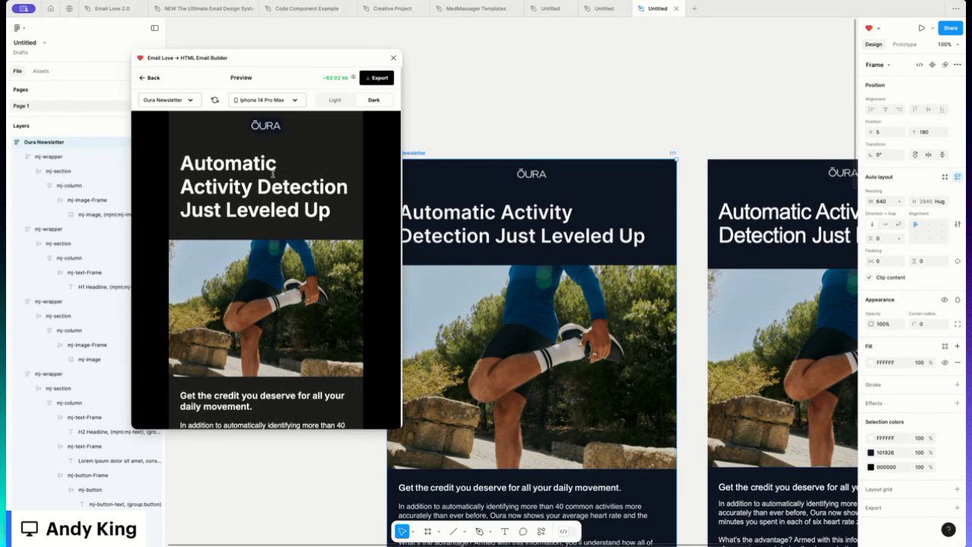
pyautogui.scroll(-10, 224, 202)
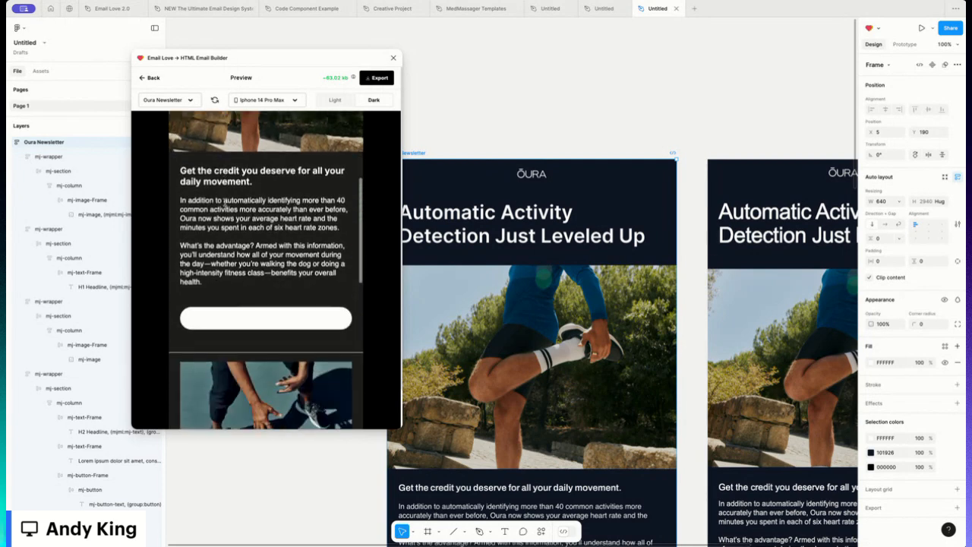
pyautogui.scroll(-5, 225, 203)
pyautogui.scroll(15, 225, 203)
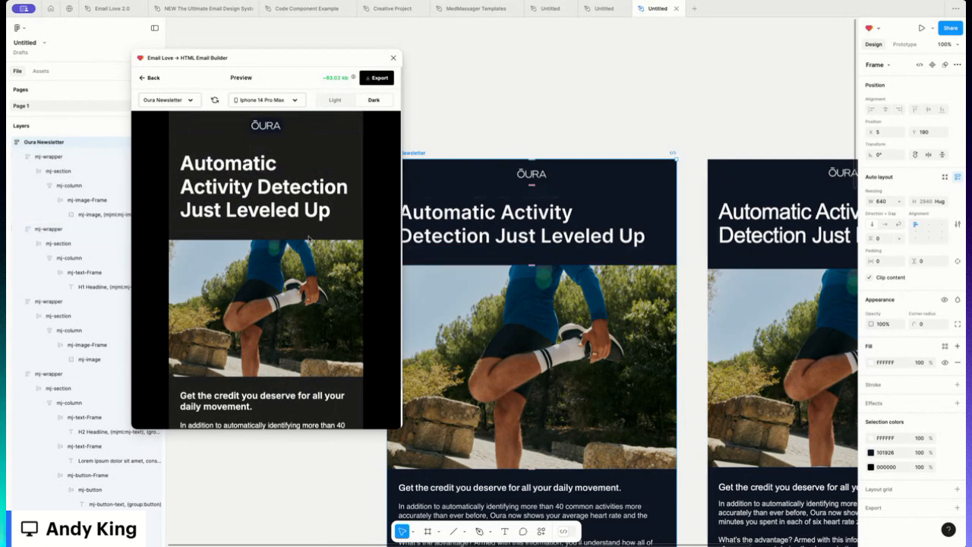
pyautogui.scroll(-2, 505, 221)
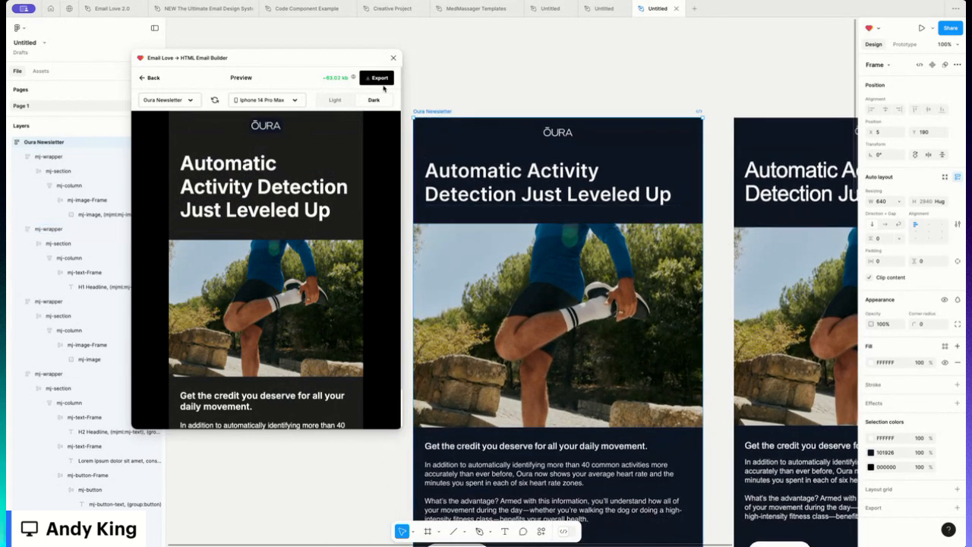
# - Open the export options, keep the HTML code format and enable uploading hosted image URLs
pyautogui.click(376, 79)
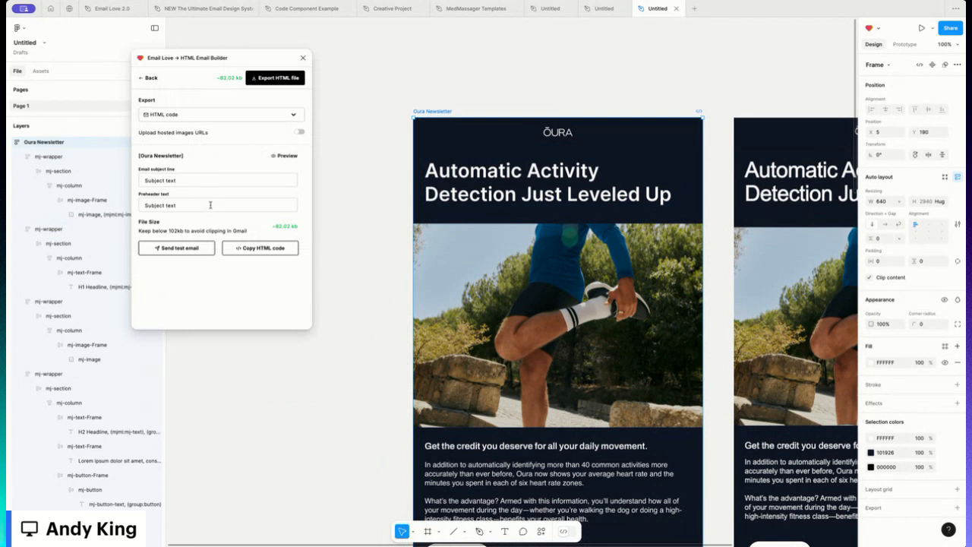
pyautogui.click(198, 118)
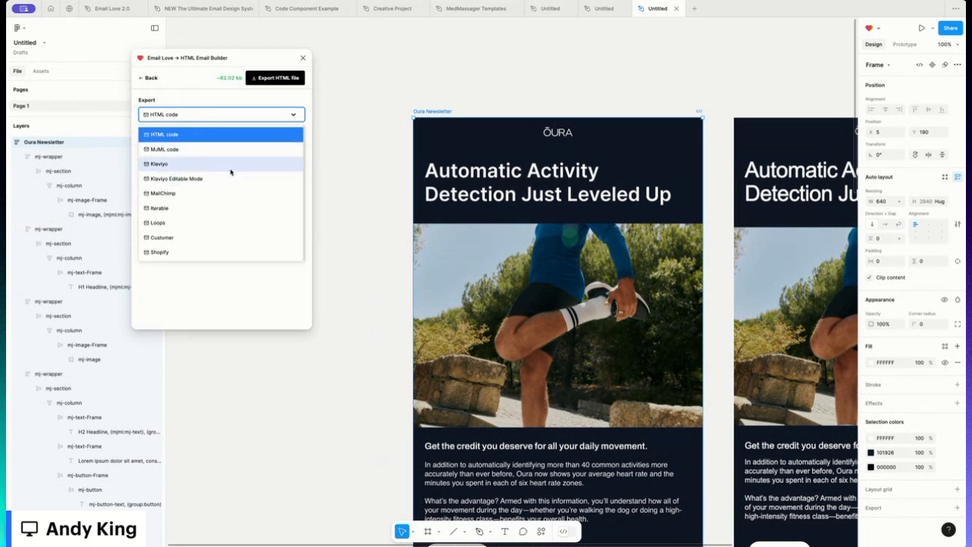
pyautogui.click(288, 115)
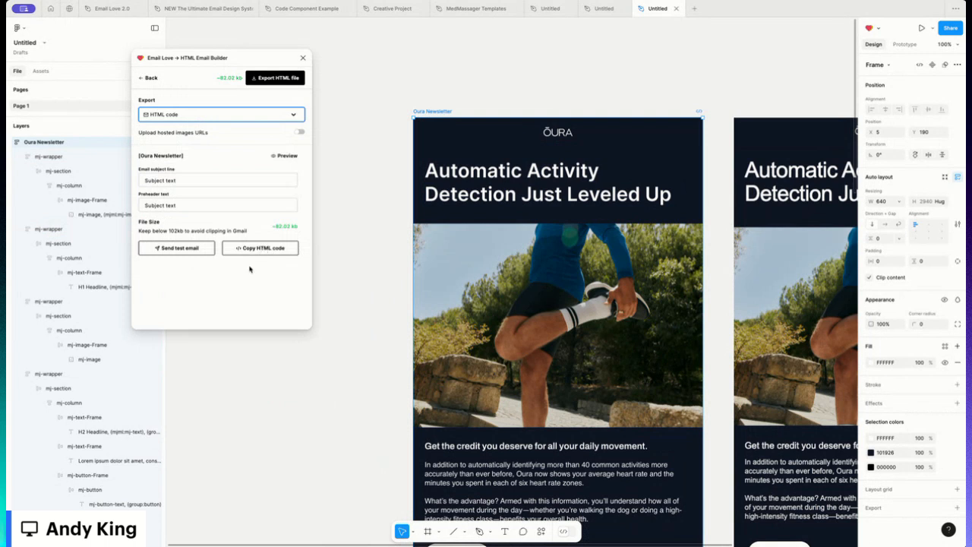
pyautogui.click(300, 133)
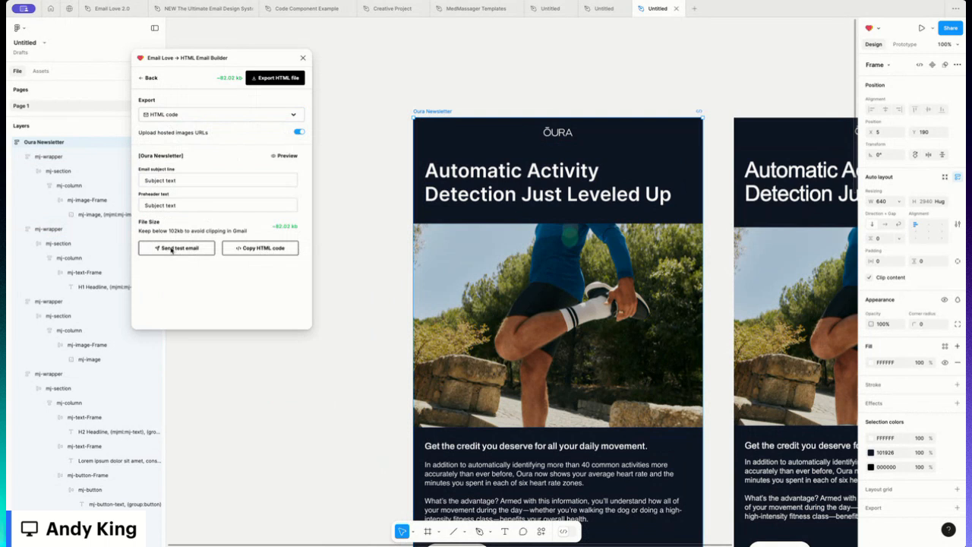
# - Send a test email of the Oura Newsletter to the recipient's e-mail address
pyautogui.click(172, 249)
pyautogui.click(183, 124)
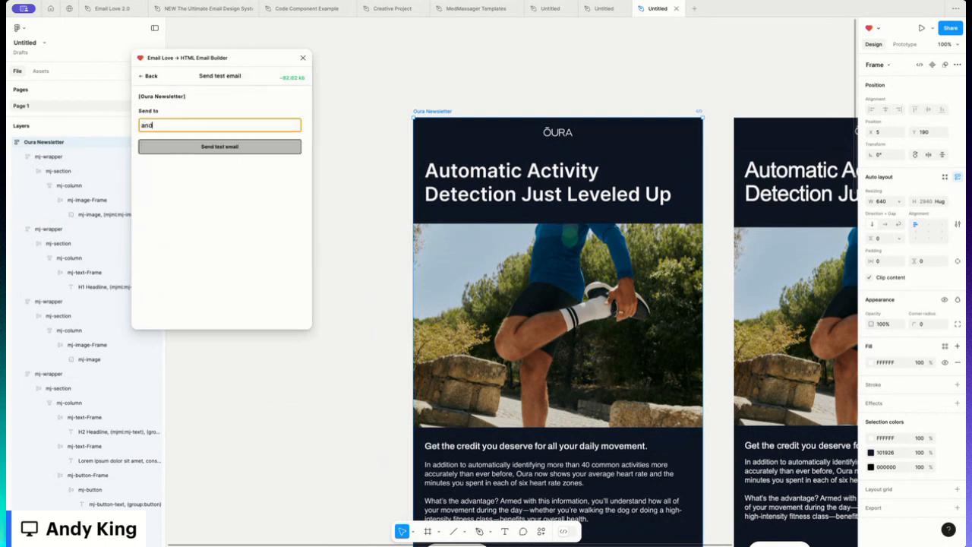
pyautogui.click(227, 147)
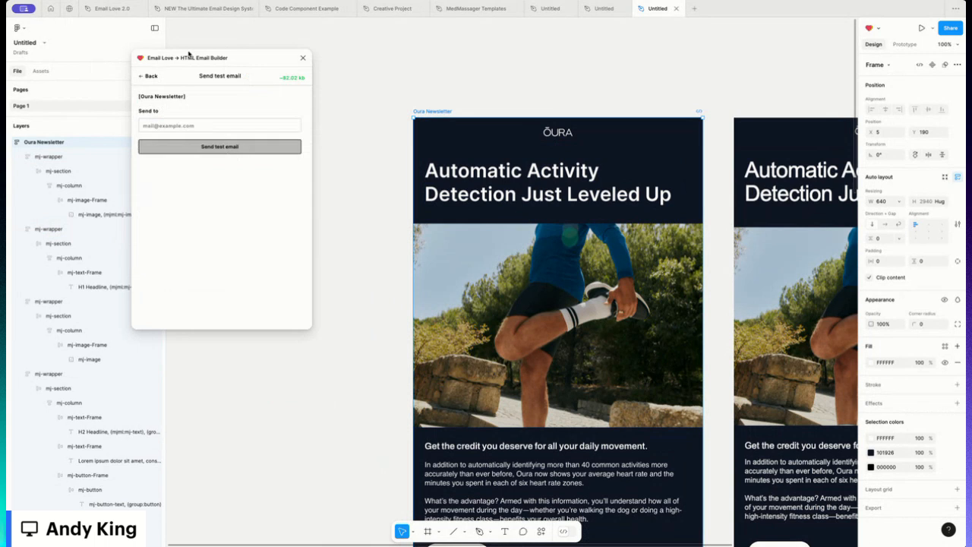
# - Scroll through the received test email in Gmail to review how the layout renders
pyautogui.moveTo(252, 64); pyautogui.dragTo(280, 62)
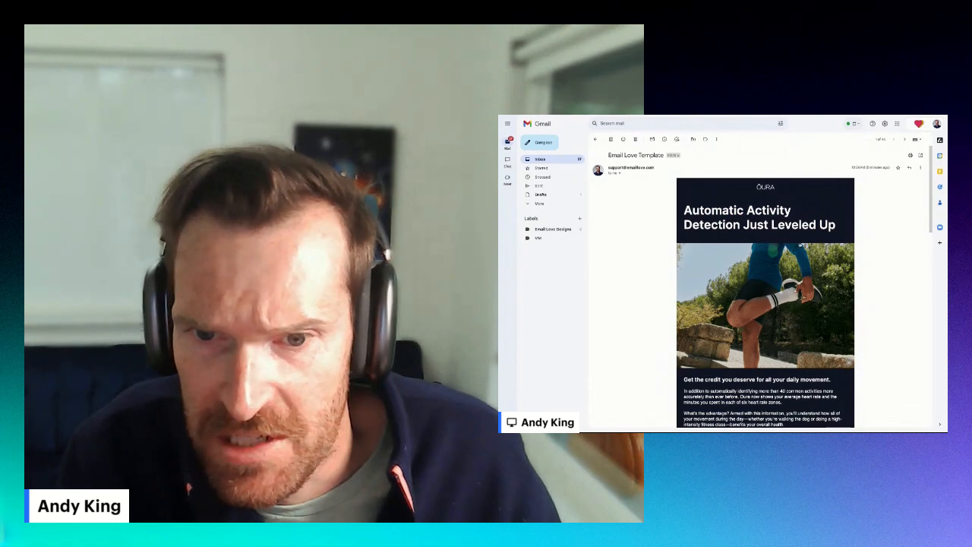
pyautogui.scroll(-5, 768, 335)
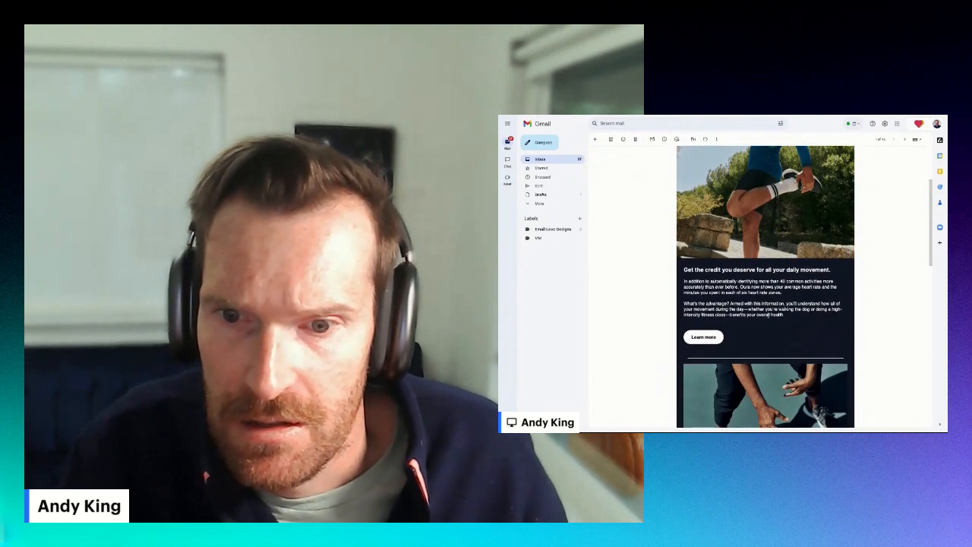
pyautogui.scroll(-4, 759, 304)
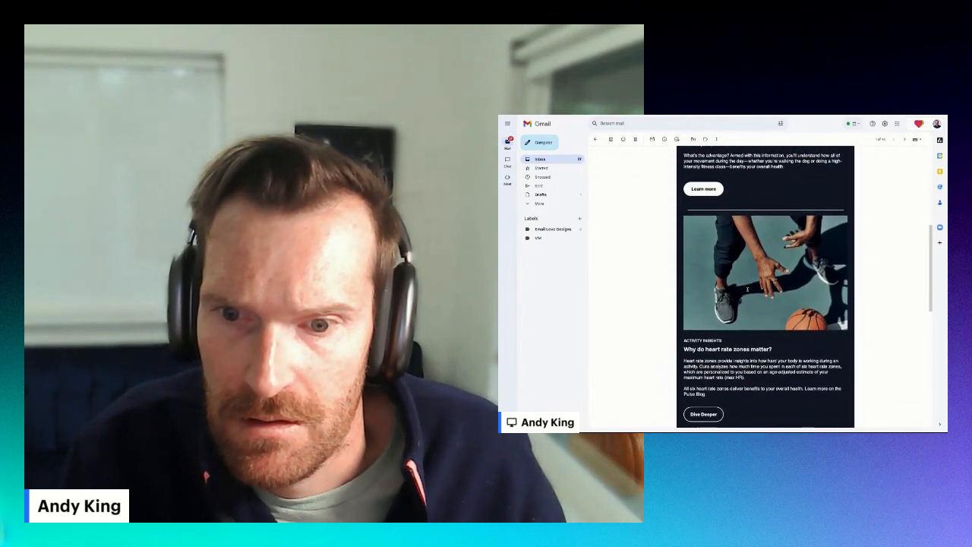
pyautogui.scroll(-5, 747, 289)
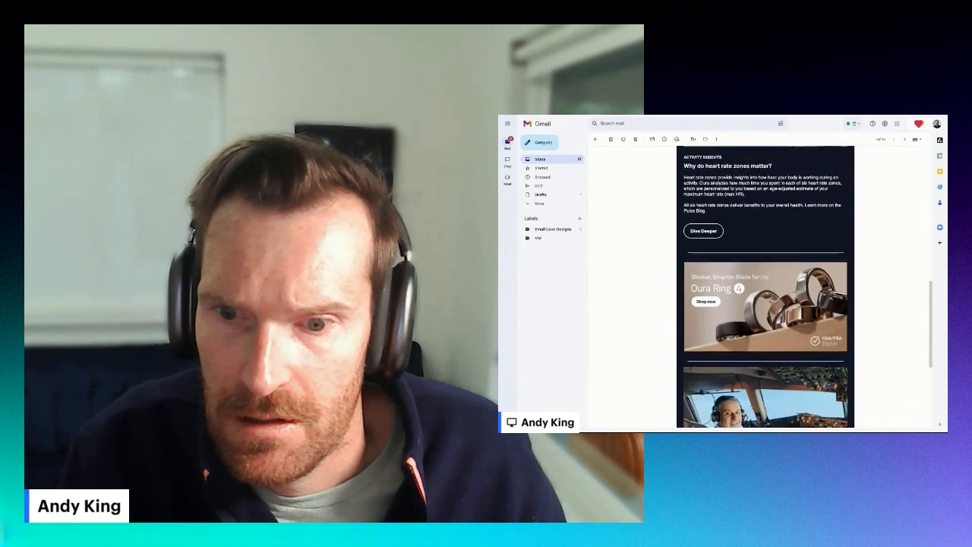
pyautogui.scroll(-5, 766, 304)
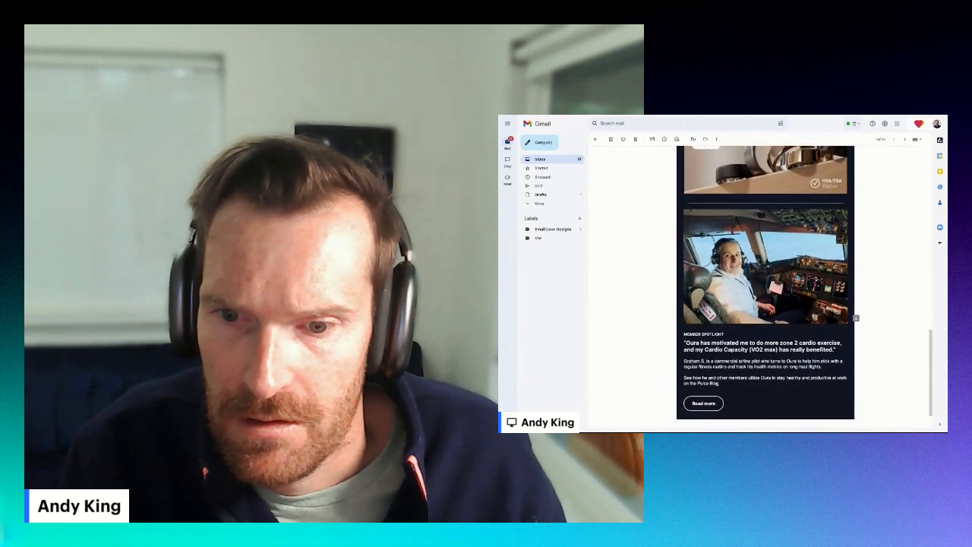
pyautogui.scroll(15, 856, 319)
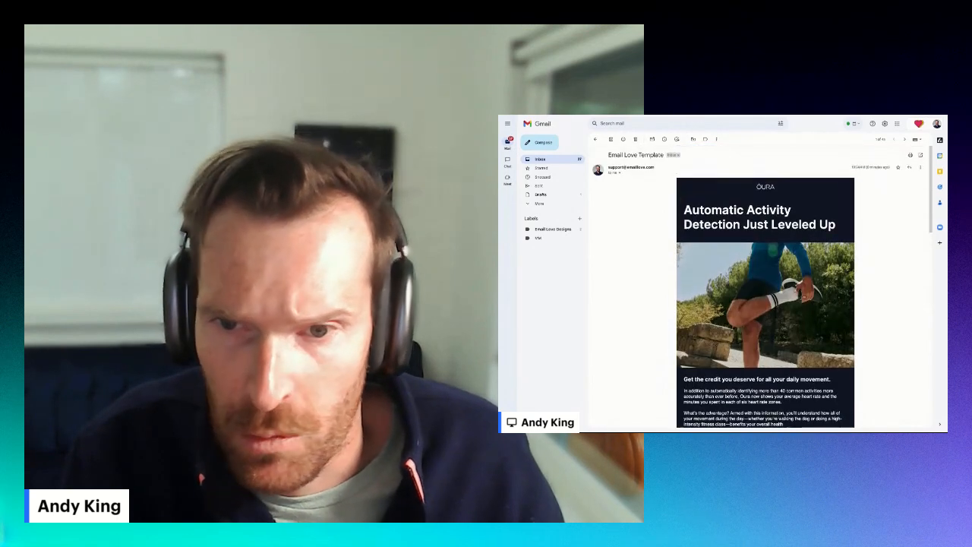